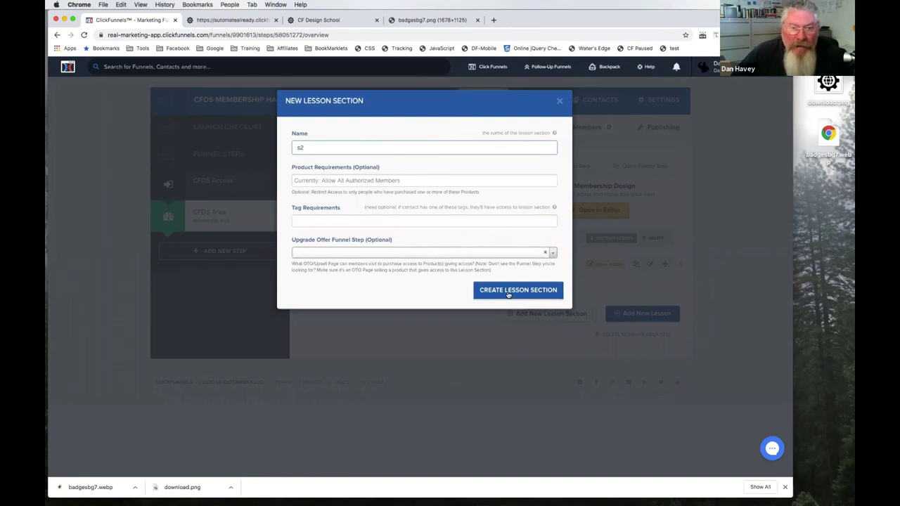
# Step: Create the lesson section s2 and add another lesson section named s3
pyautogui.click(510, 293)
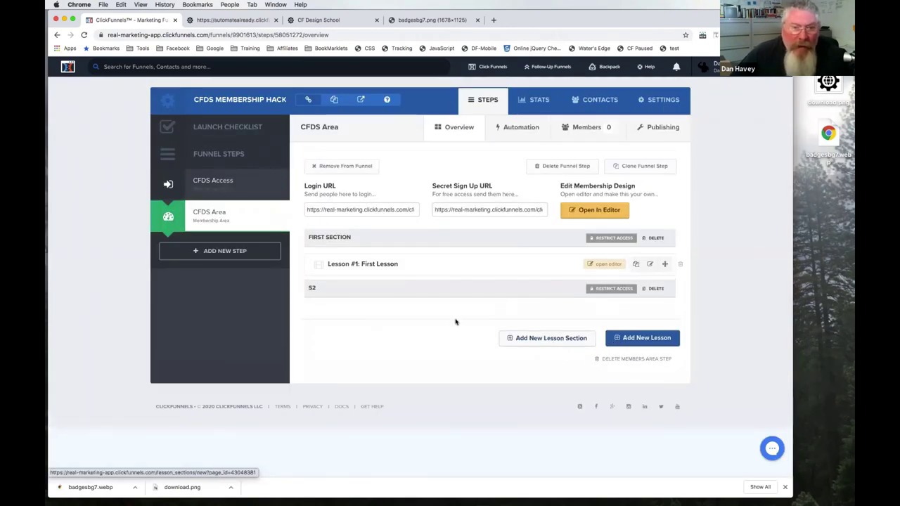
pyautogui.click(547, 338)
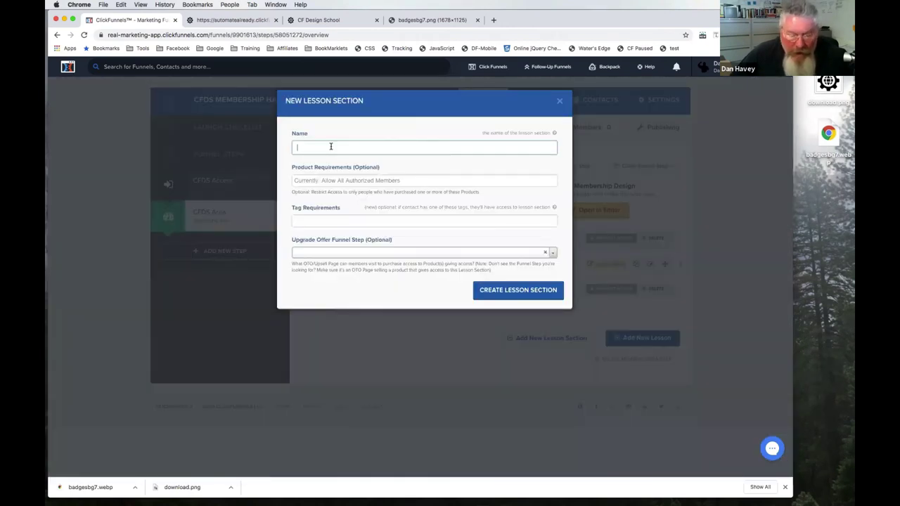
pyautogui.write('s')
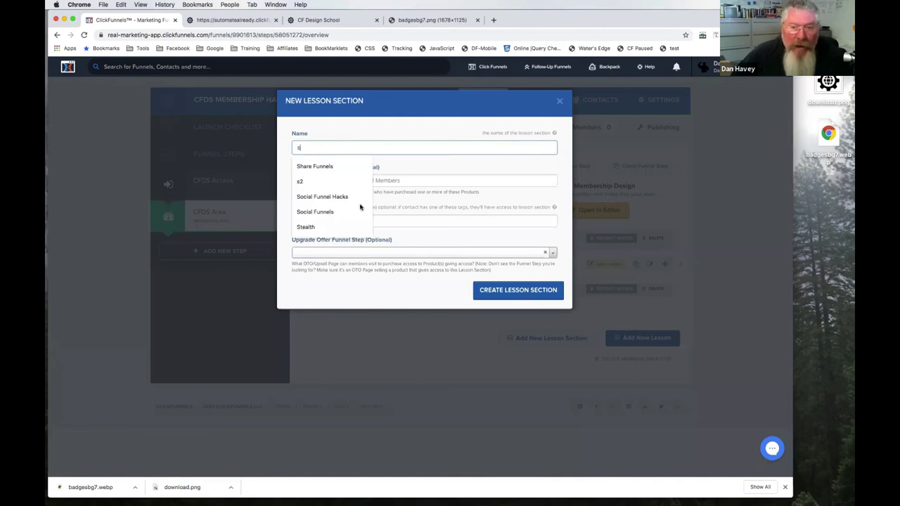
pyautogui.write('3')
pyautogui.click(438, 308)
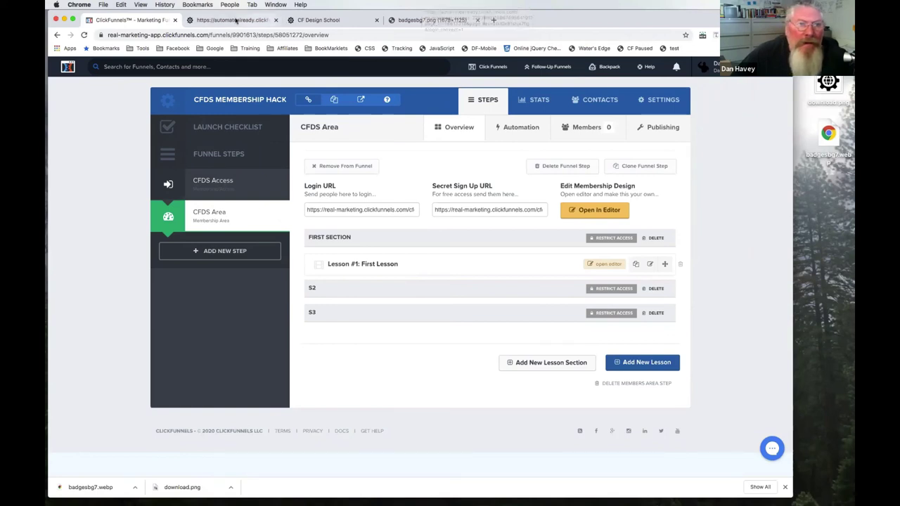
# Step: Close the members login page and examine the section and lesson navigation of the CF Design School members area
pyautogui.click(258, 20)
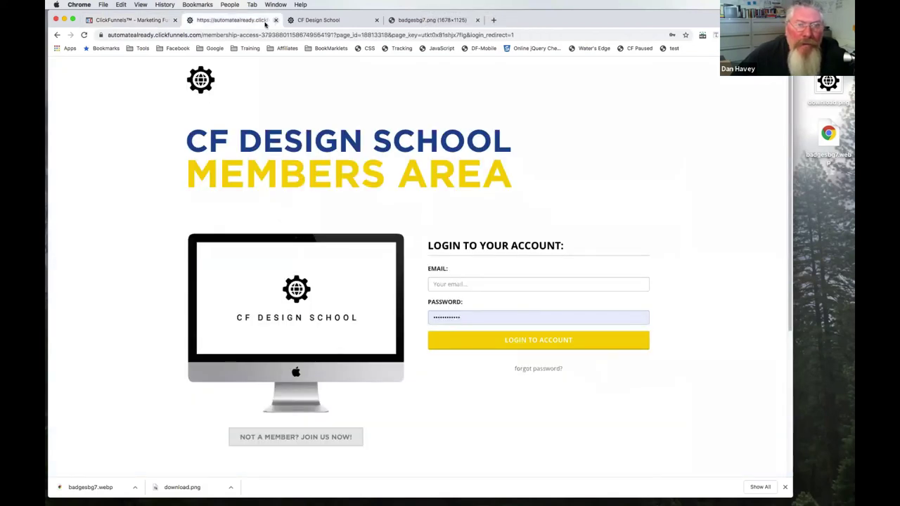
pyautogui.press('super+w')
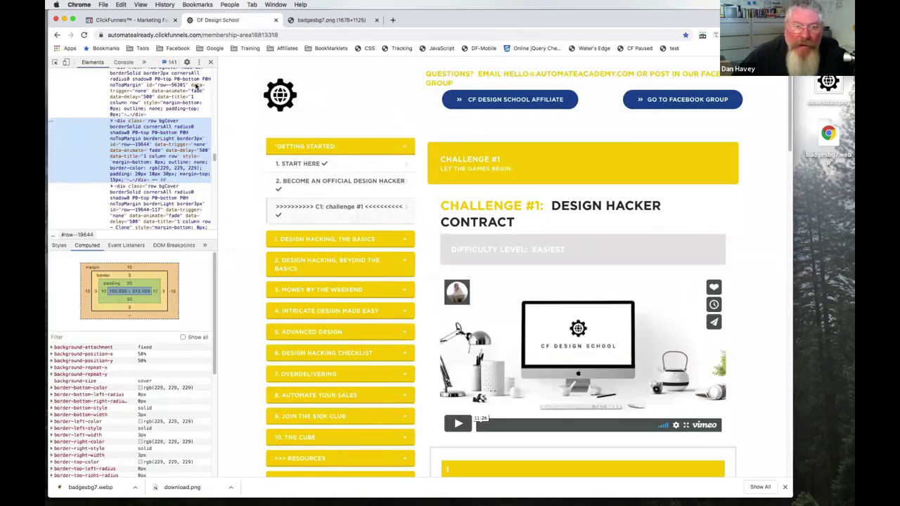
pyautogui.click(133, 21)
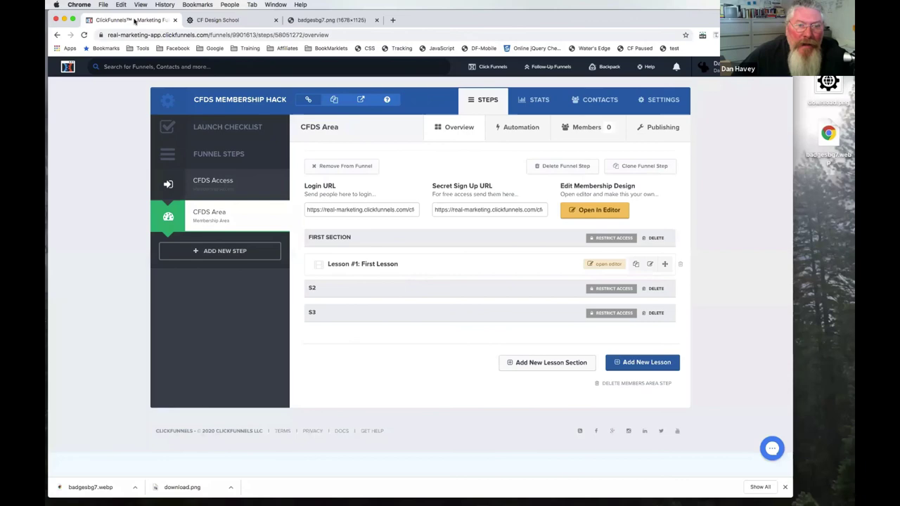
pyautogui.click(239, 20)
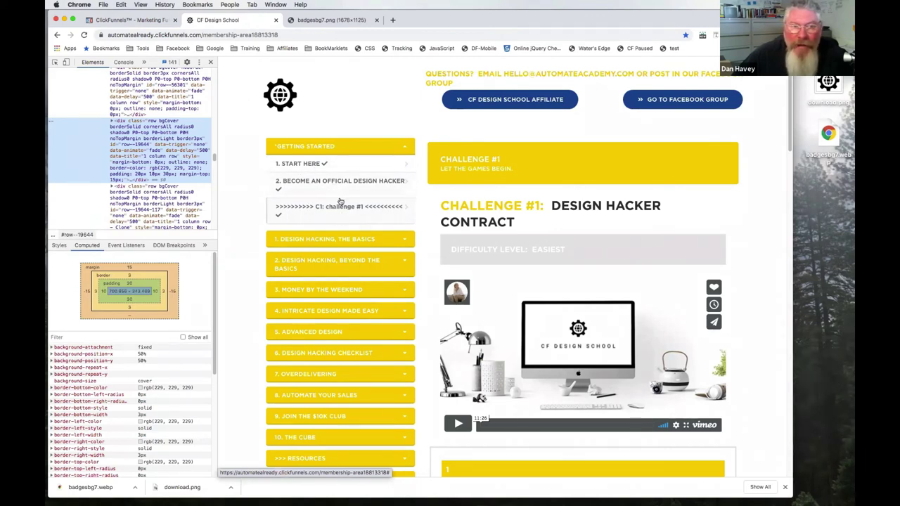
# Step: Return to the ClickFunnels membership funnel and make two duplicates of First Lesson in First Section
pyautogui.click(152, 22)
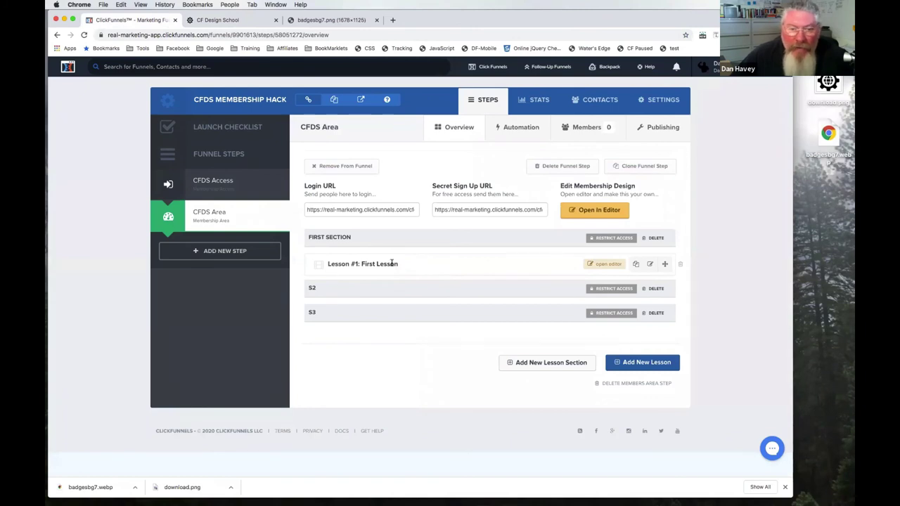
pyautogui.click(637, 265)
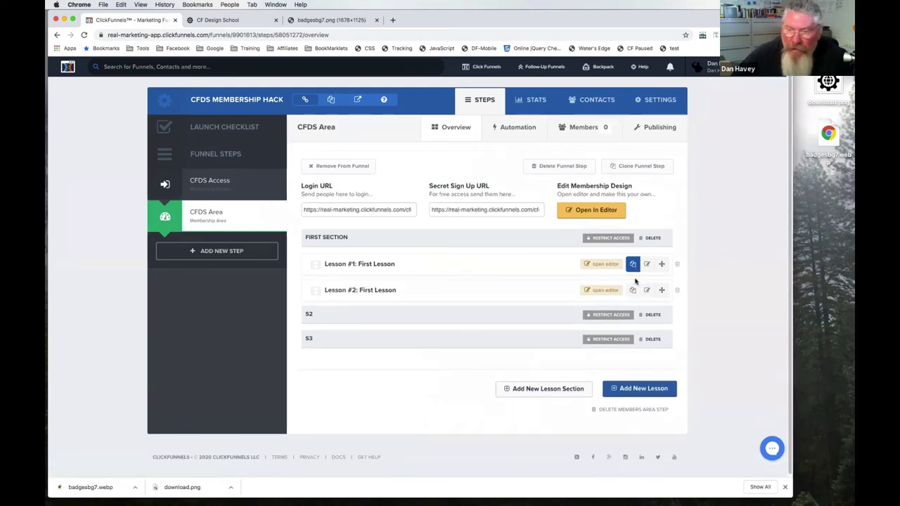
pyautogui.click(632, 290)
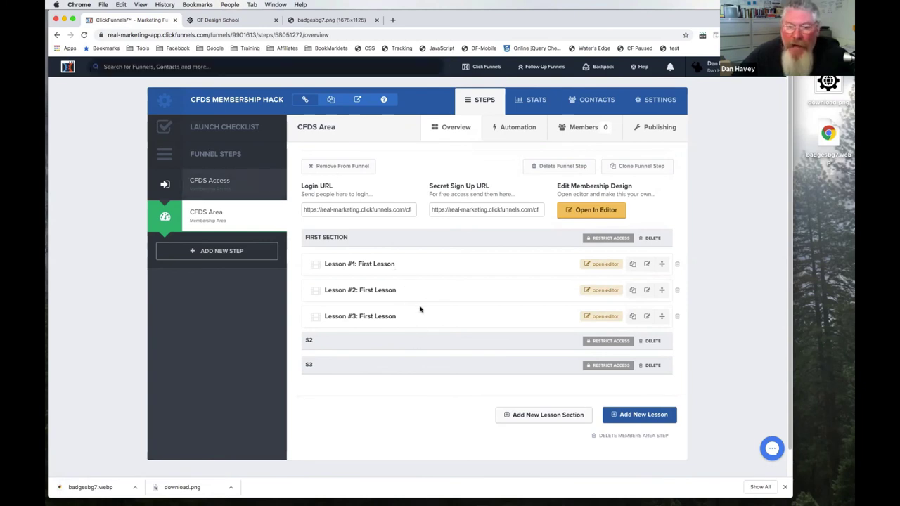
# Step: Assign the second lesson to section s2 and rename it 2nd Lesson
pyautogui.click(647, 292)
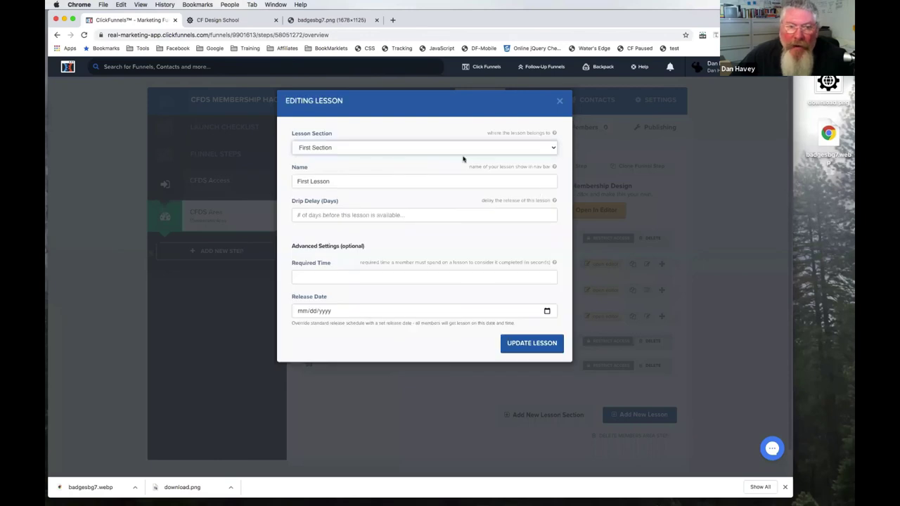
pyautogui.click(331, 148)
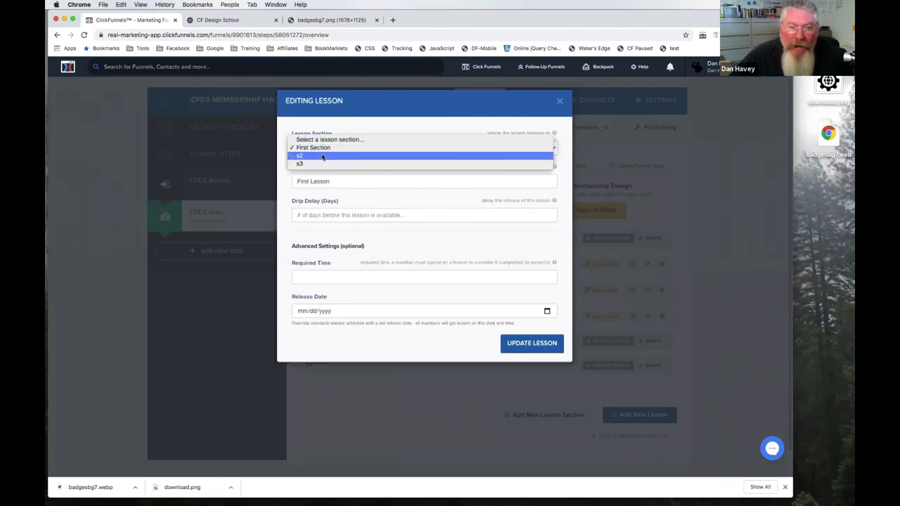
pyautogui.click(321, 155)
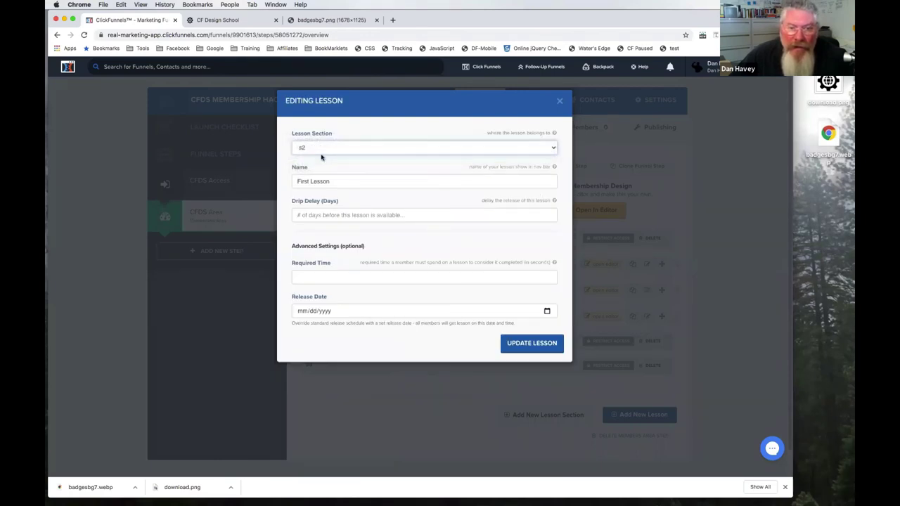
pyautogui.doubleClick(303, 181)
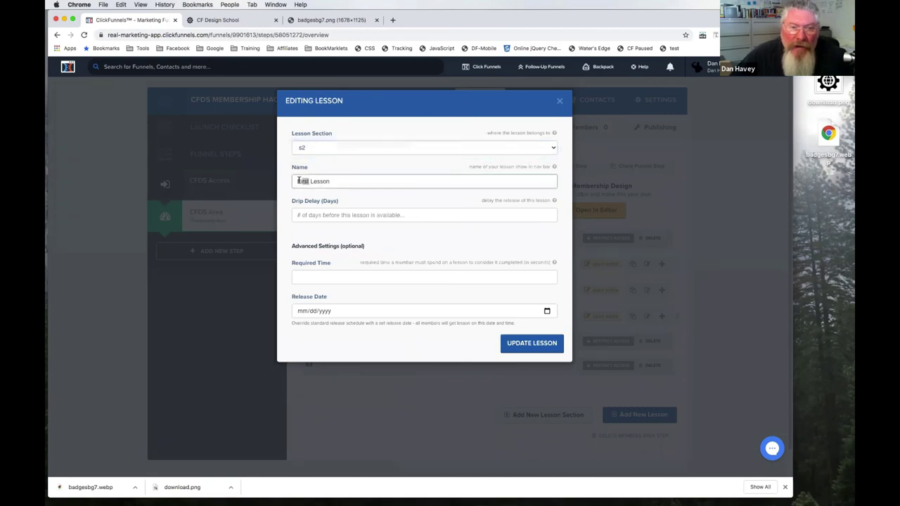
pyautogui.write('2')
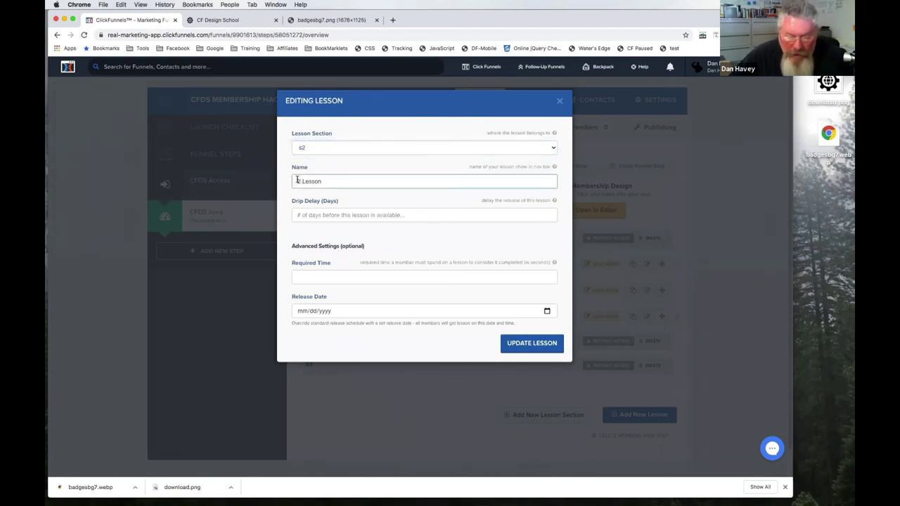
pyautogui.write('nd')
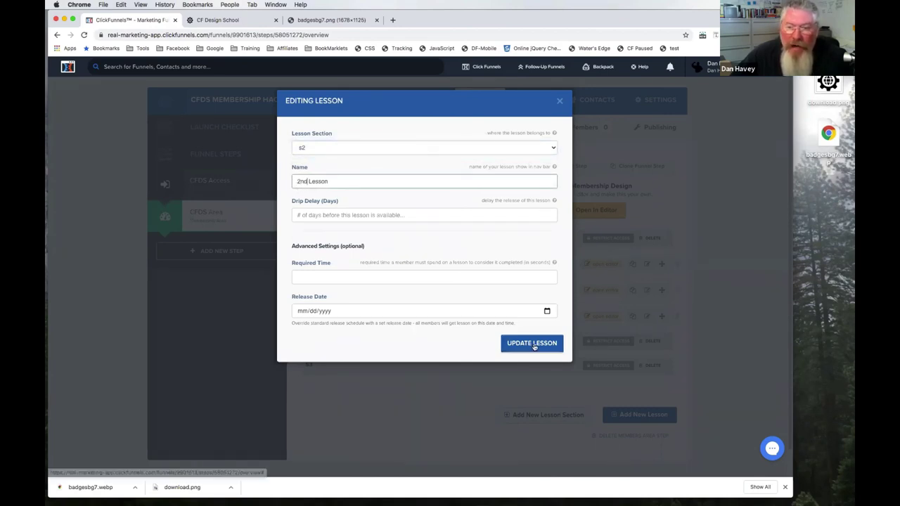
pyautogui.click(532, 344)
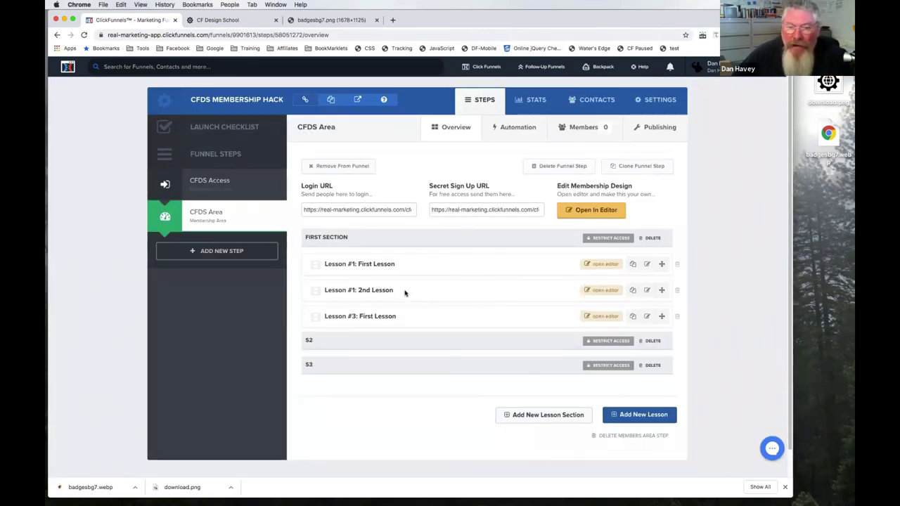
# Step: Assign the third lesson to section s3, rename it 3rd Lesson, and reload the funnel page
pyautogui.click(646, 317)
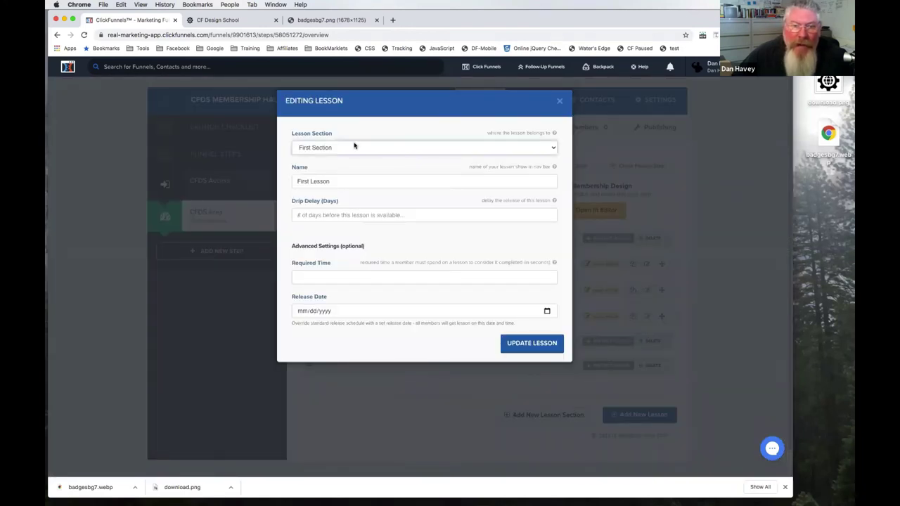
pyautogui.click(353, 146)
pyautogui.click(311, 163)
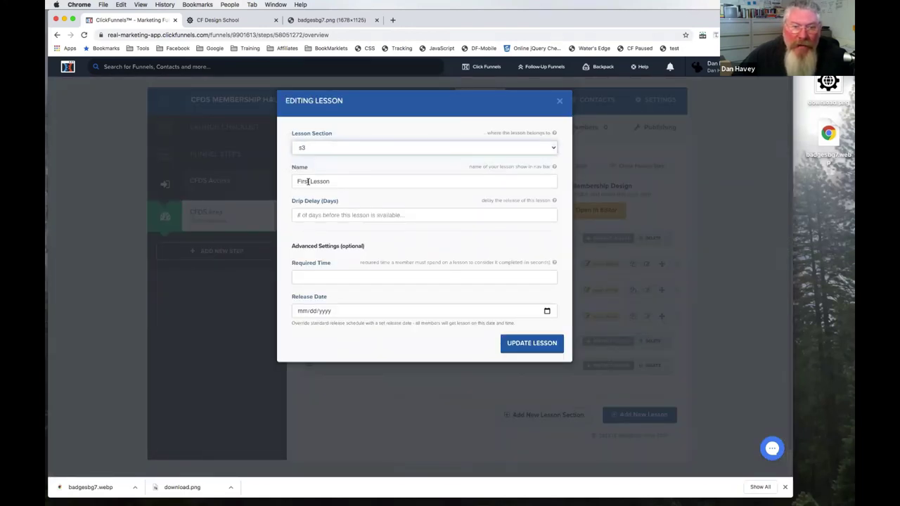
pyautogui.doubleClick(297, 181)
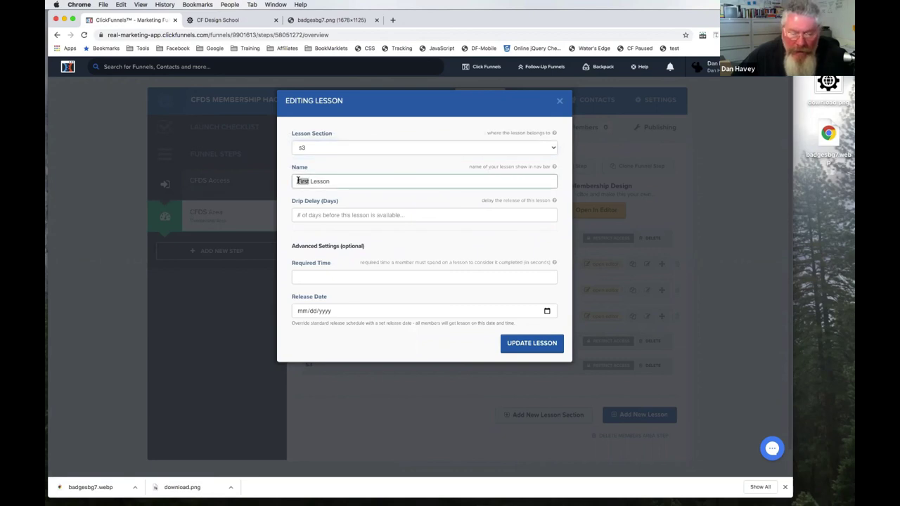
pyautogui.press('BackSpace')
pyautogui.write('3rd')
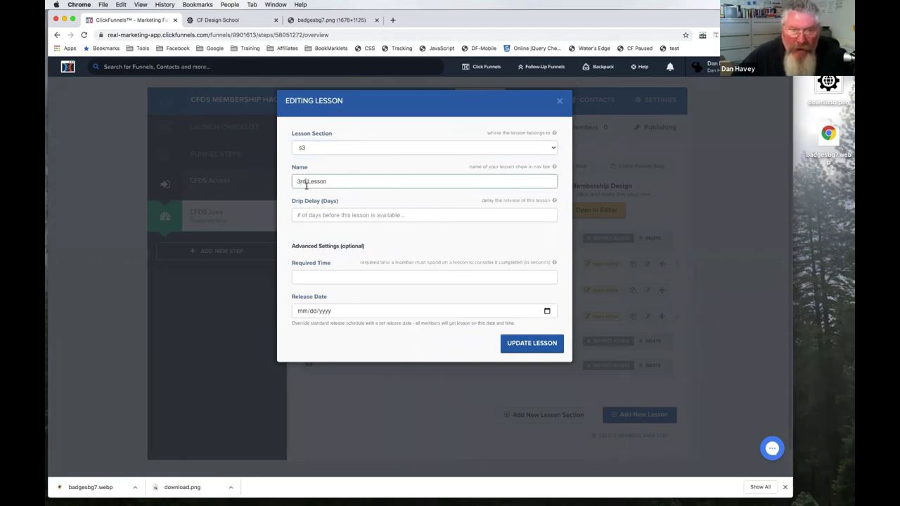
pyautogui.click(528, 345)
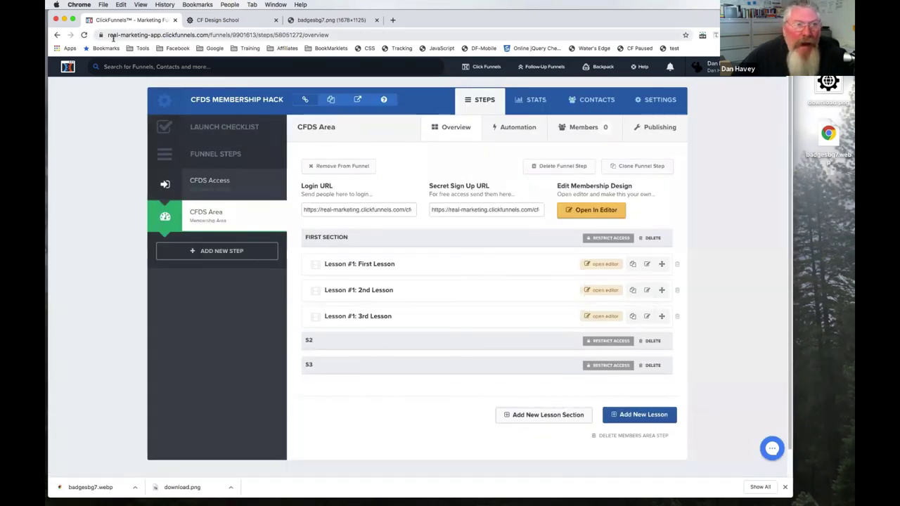
pyautogui.click(84, 36)
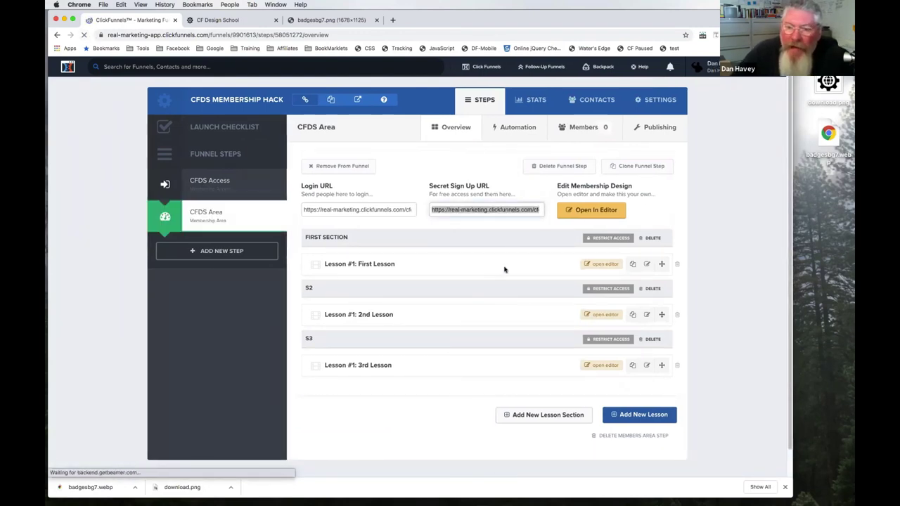
# Step: Set Premium Membership as First Section's product requirement and open its tag requirements for entry
pyautogui.click(609, 238)
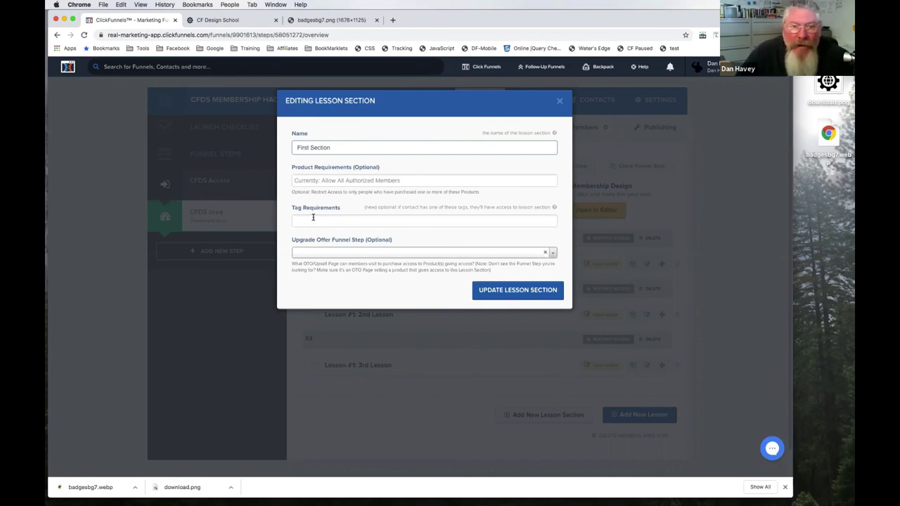
pyautogui.click(320, 181)
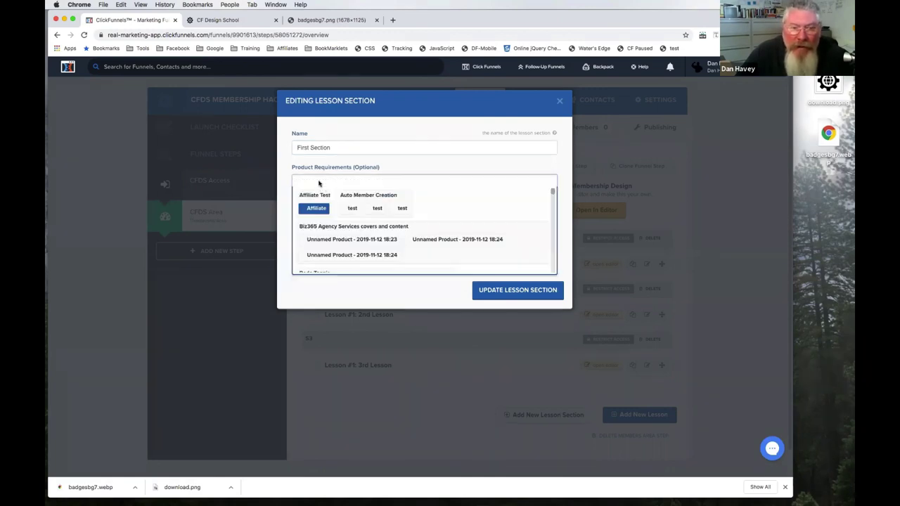
pyautogui.scroll(-5, 327, 218)
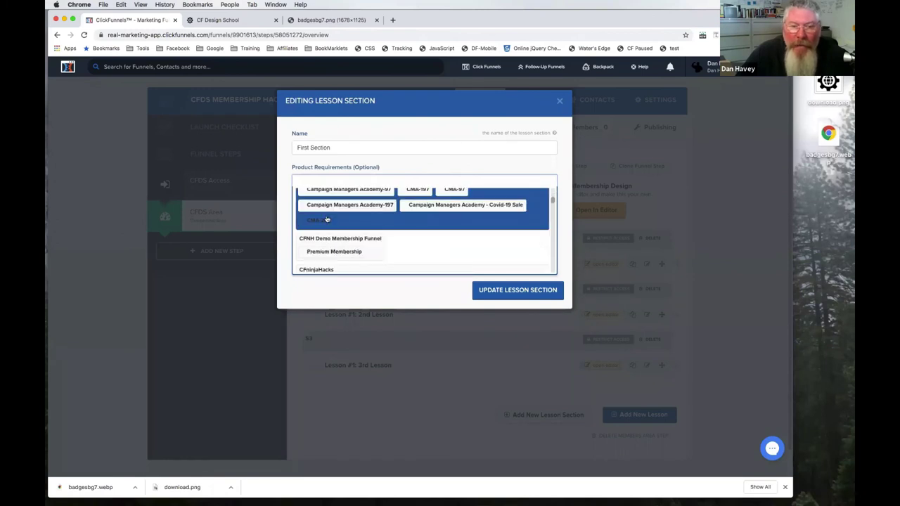
pyautogui.scroll(-1, 327, 220)
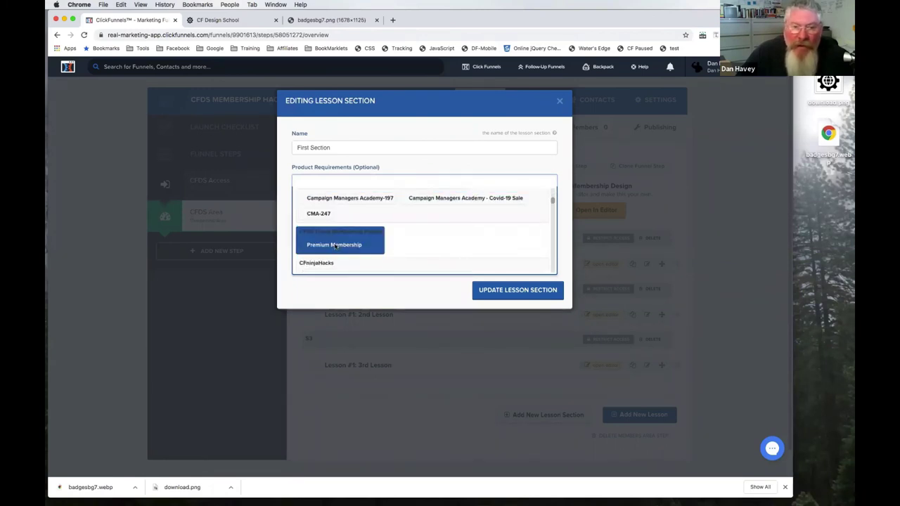
pyautogui.click(335, 245)
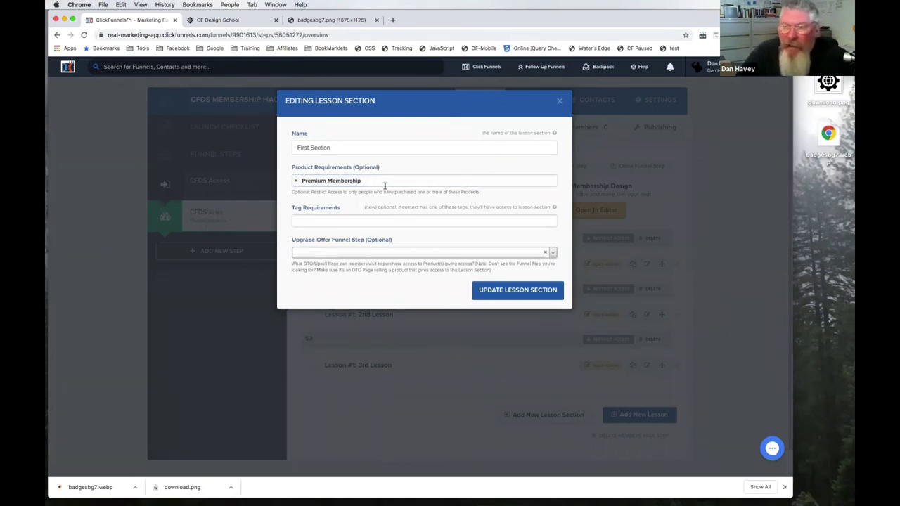
pyautogui.click(342, 223)
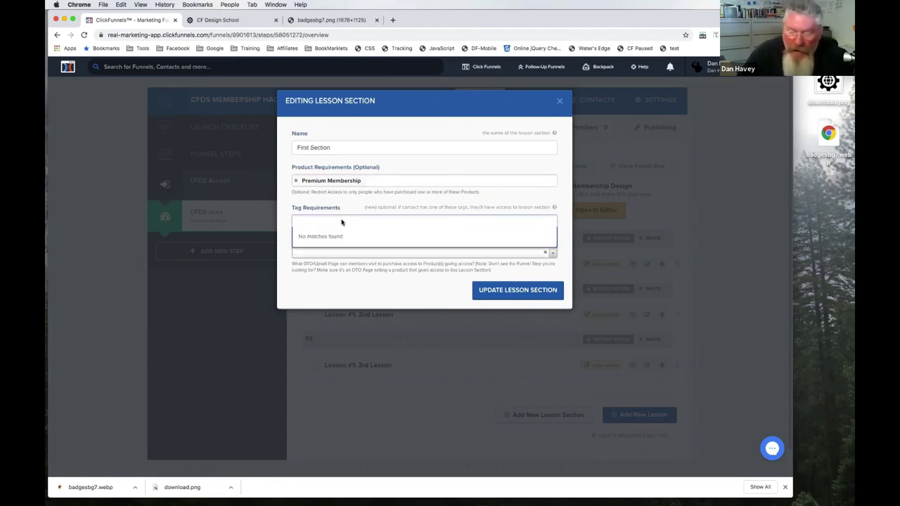
pyautogui.write('White')
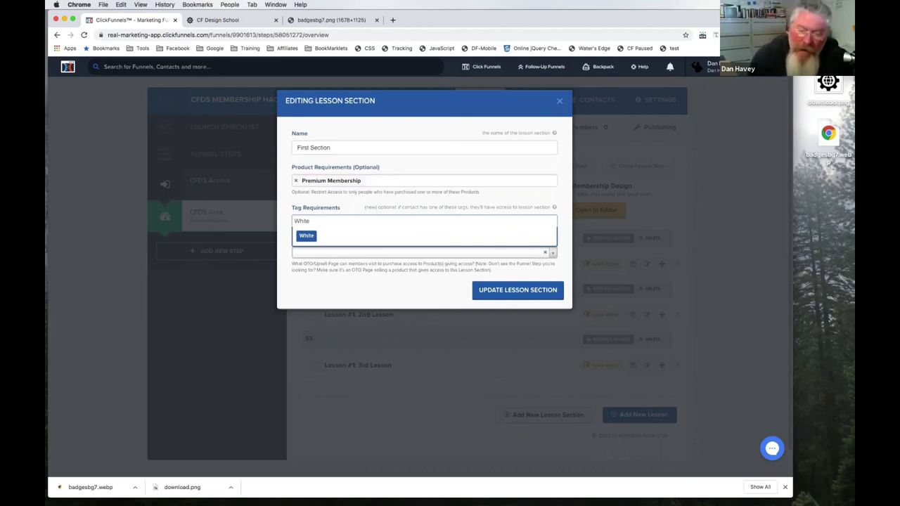
pyautogui.press('BackSpace')
pyautogui.press('BackSpace')
pyautogui.press('BackSpace')
pyautogui.press('BackSpace')
pyautogui.press('BackSpace')
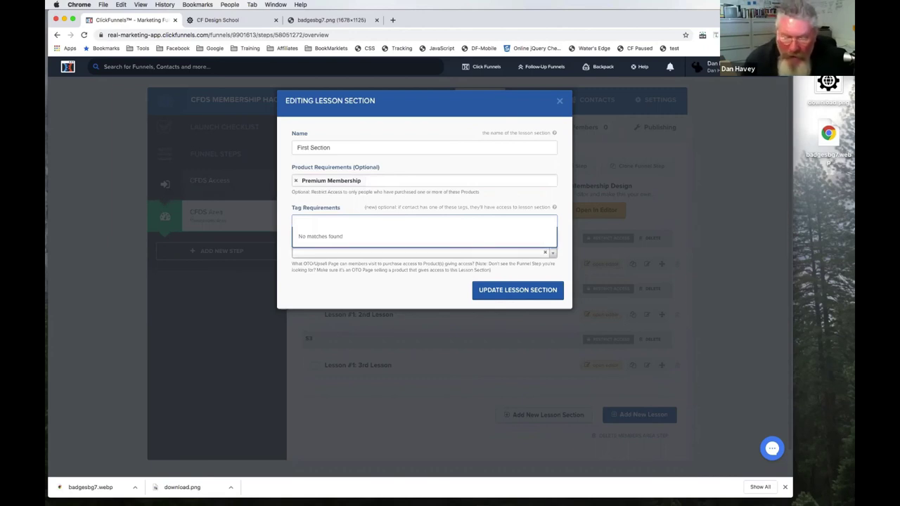
# Step: Add the tag requirement Free to First Section and save the section's access settings
pyautogui.write('Free')
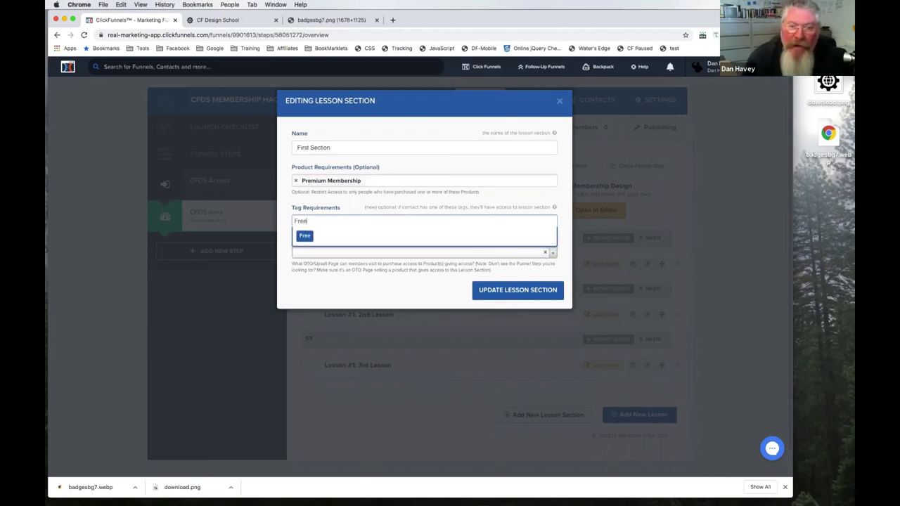
pyautogui.click(304, 236)
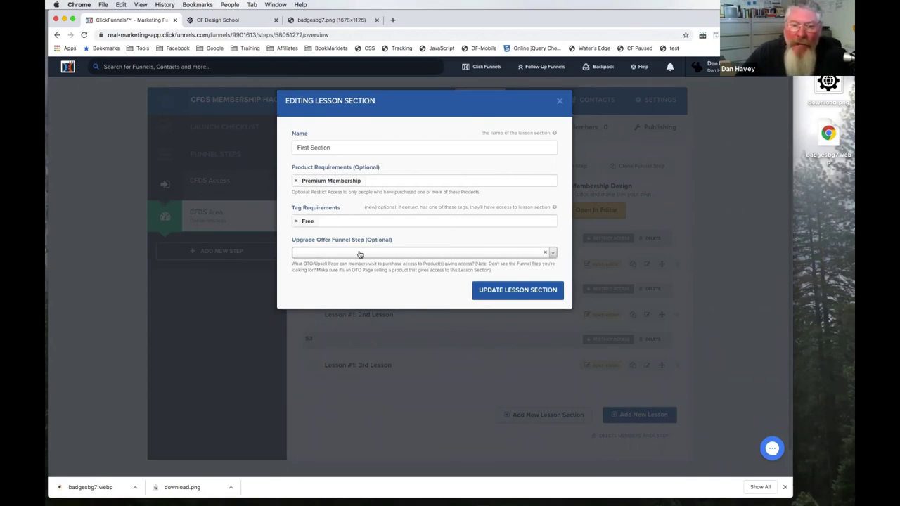
pyautogui.click(490, 295)
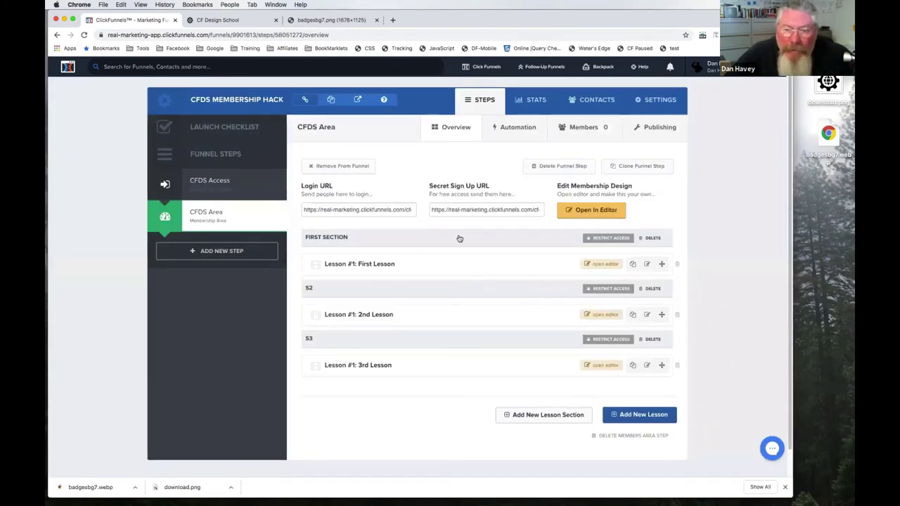
# Step: Check section s2's access restriction options without changing them, and open First Lesson in the editor
pyautogui.click(602, 291)
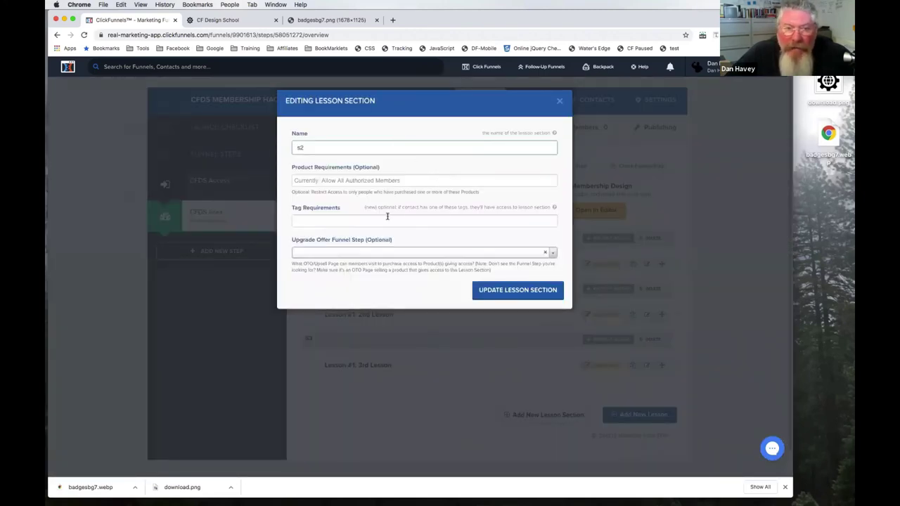
pyautogui.click(560, 101)
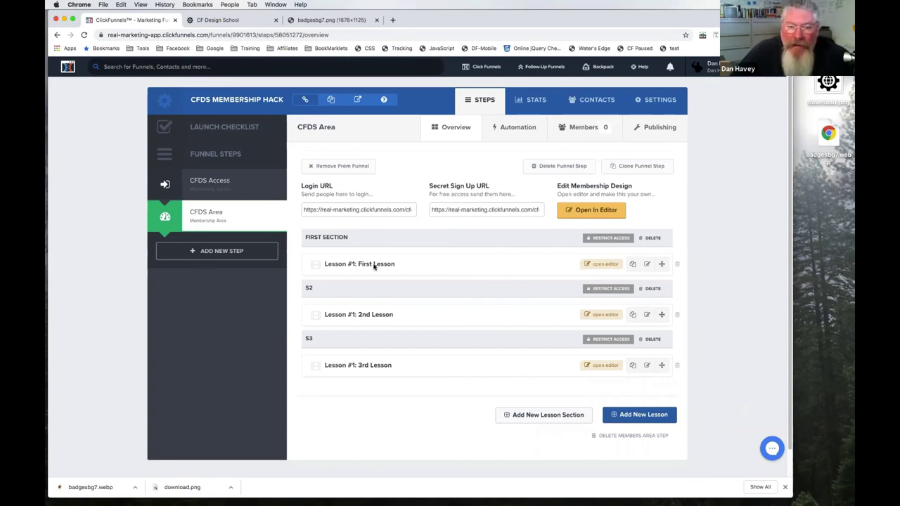
pyautogui.click(602, 265)
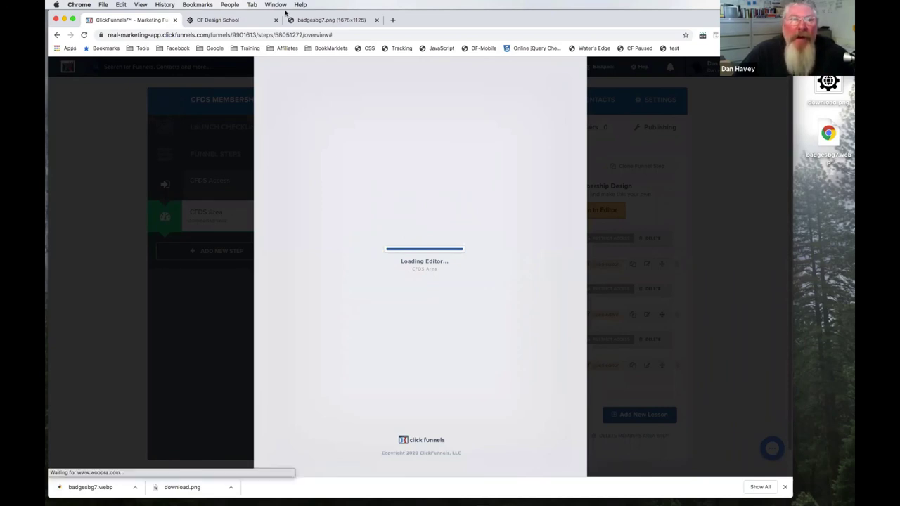
# Step: Switch to the CF Design School membership page, open the Start Here lesson, and reload the page
pyautogui.click(241, 21)
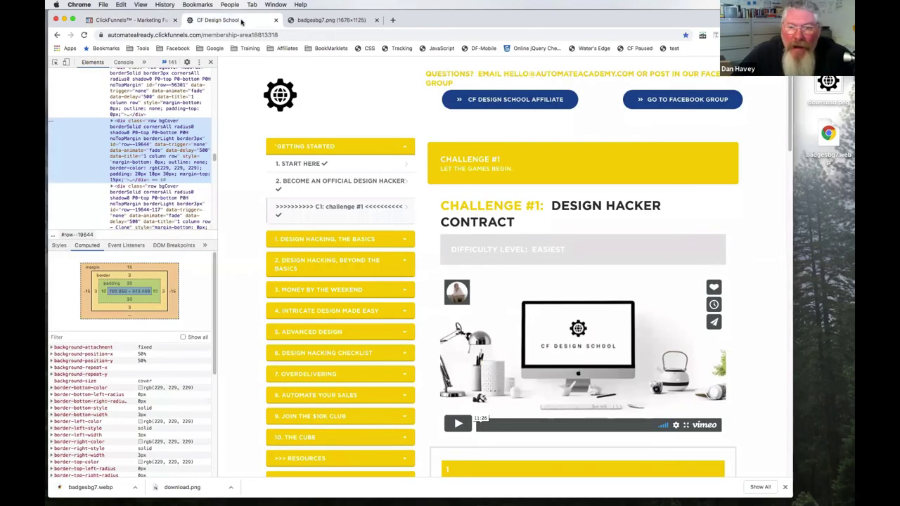
pyautogui.click(307, 165)
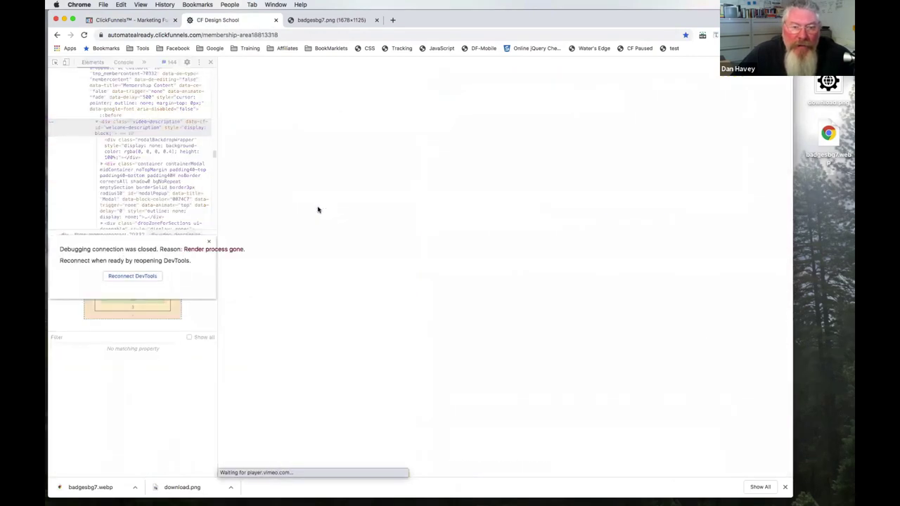
pyautogui.click(209, 244)
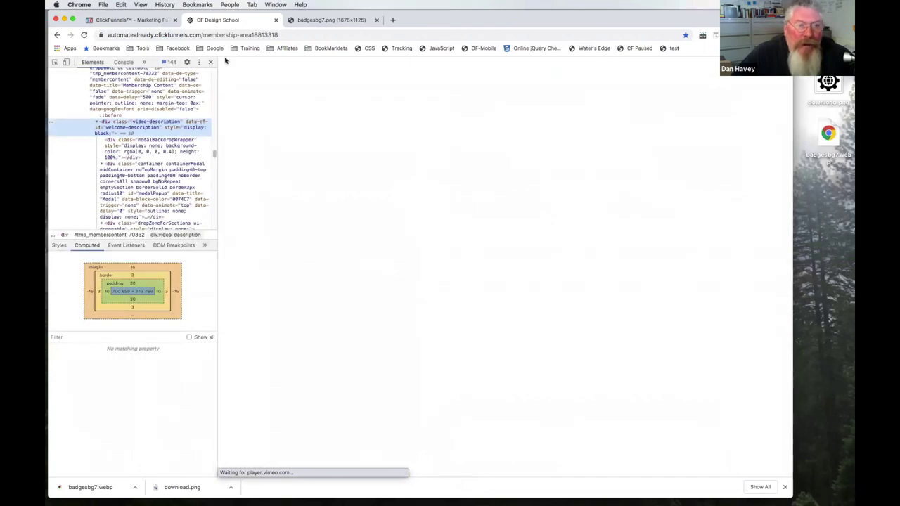
pyautogui.click(84, 34)
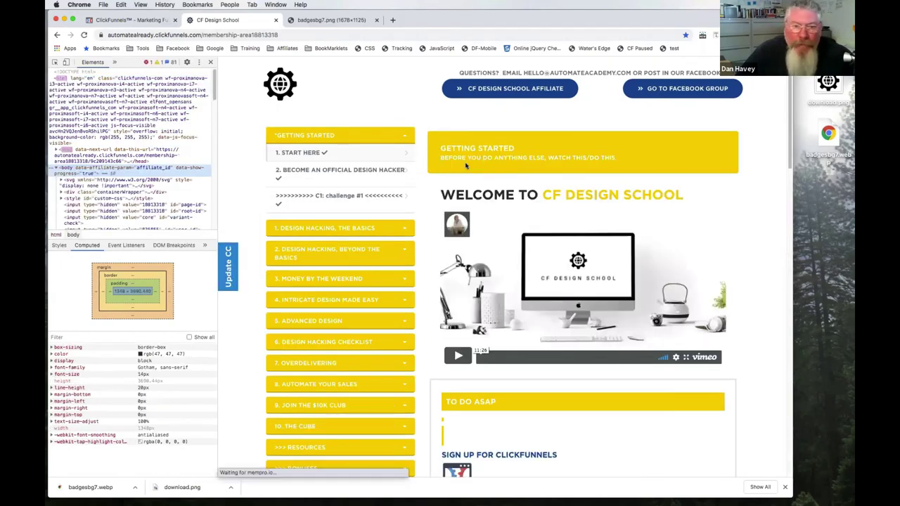
# Step: Open the C1: challenge #1 lesson and examine its banner, video and numbered content boxes
pyautogui.click(355, 196)
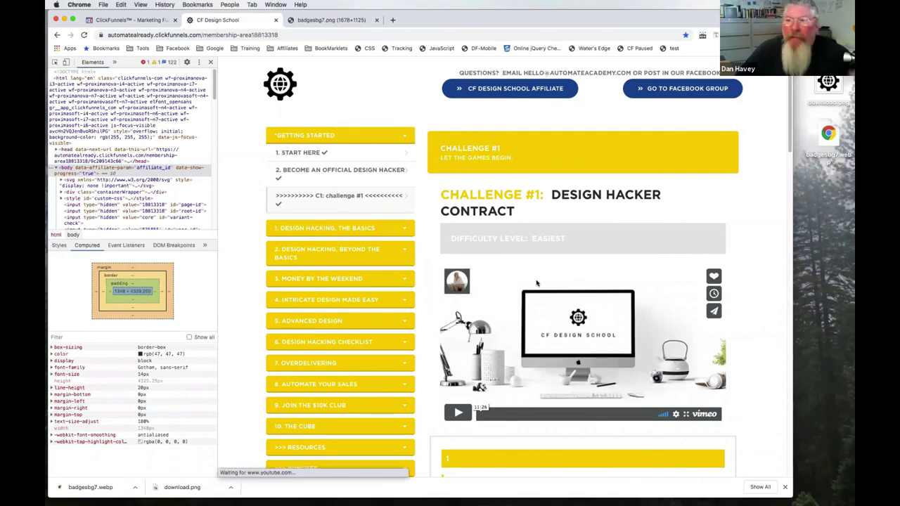
pyautogui.scroll(-3, 540, 283)
pyautogui.scroll(-10, 537, 283)
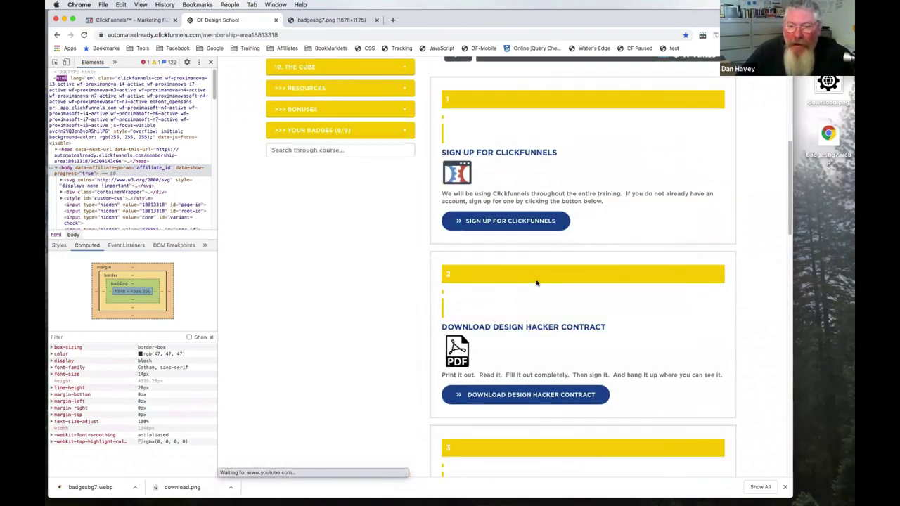
pyautogui.scroll(-1, 537, 283)
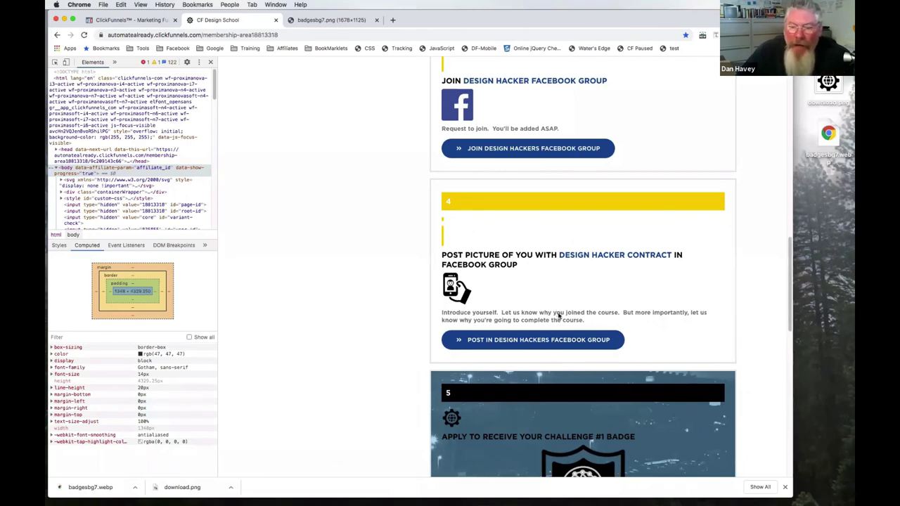
pyautogui.scroll(1, 534, 441)
pyautogui.scroll(15, 556, 334)
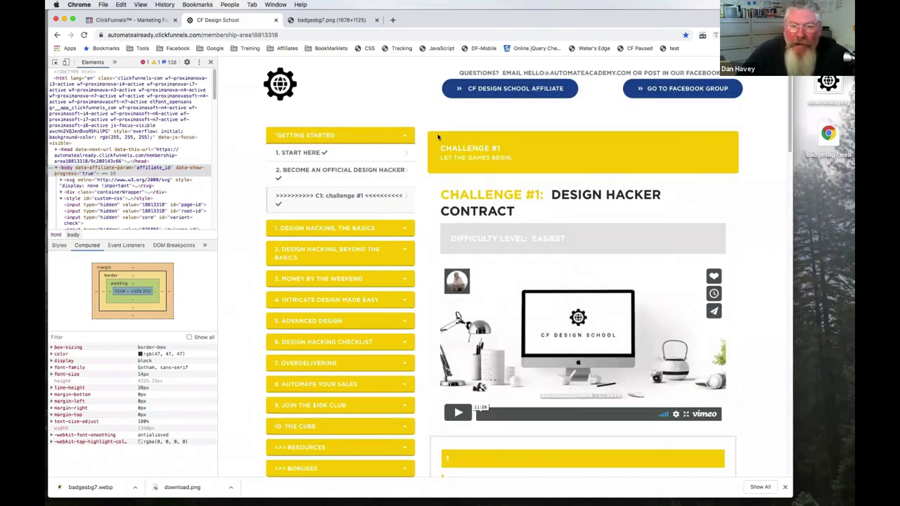
# Step: Inspect the yellow Challenge #1 banner's page code and open its background color in the color picker
pyautogui.rightClick(439, 135)
pyautogui.click(458, 255)
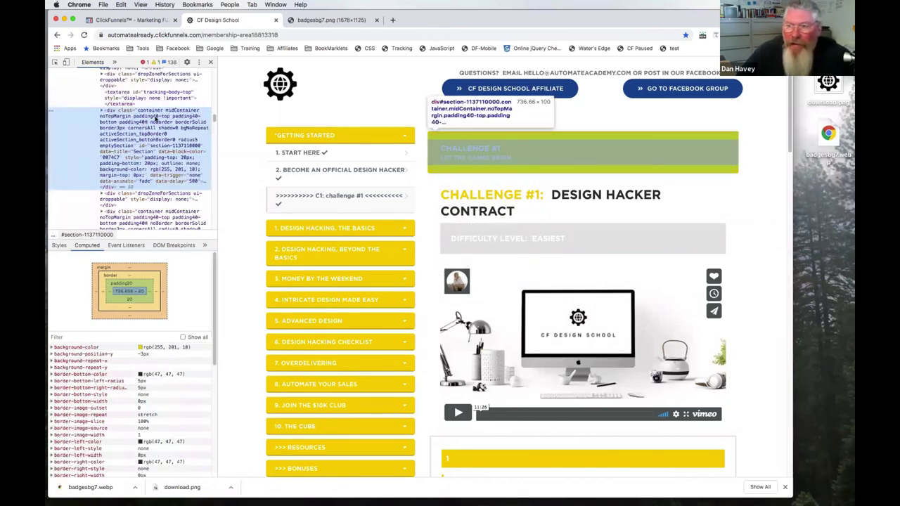
pyautogui.click(101, 111)
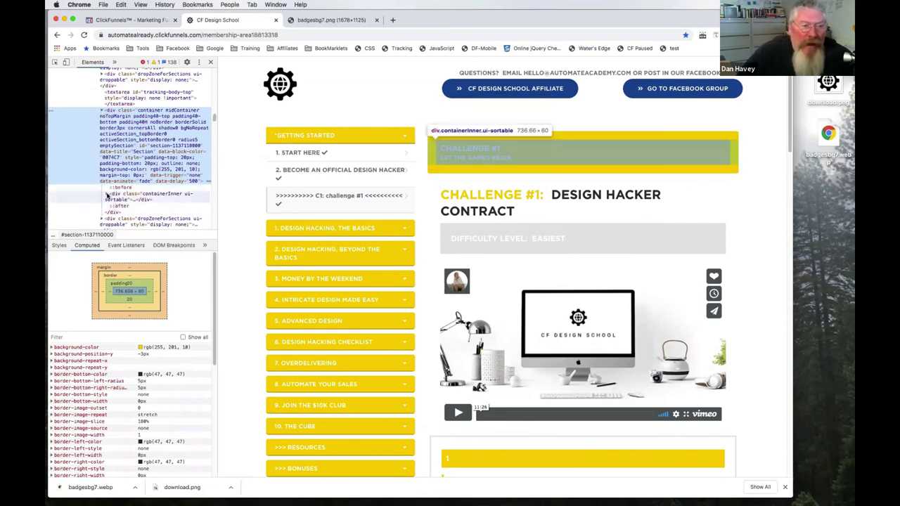
pyautogui.click(107, 195)
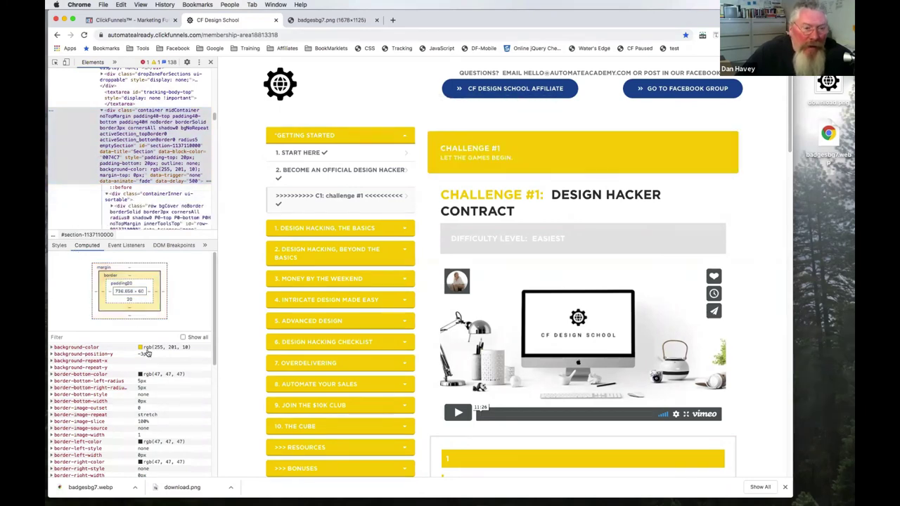
pyautogui.click(62, 248)
pyautogui.scroll(5, 106, 302)
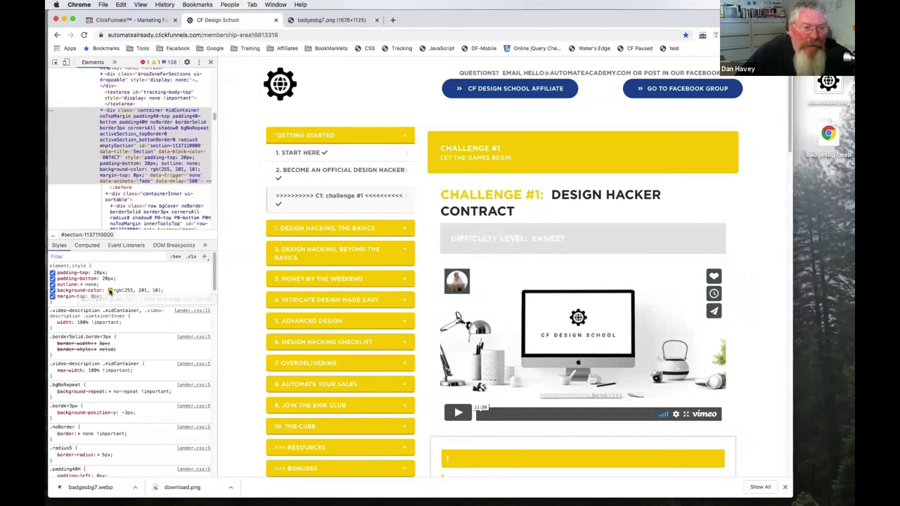
pyautogui.click(110, 291)
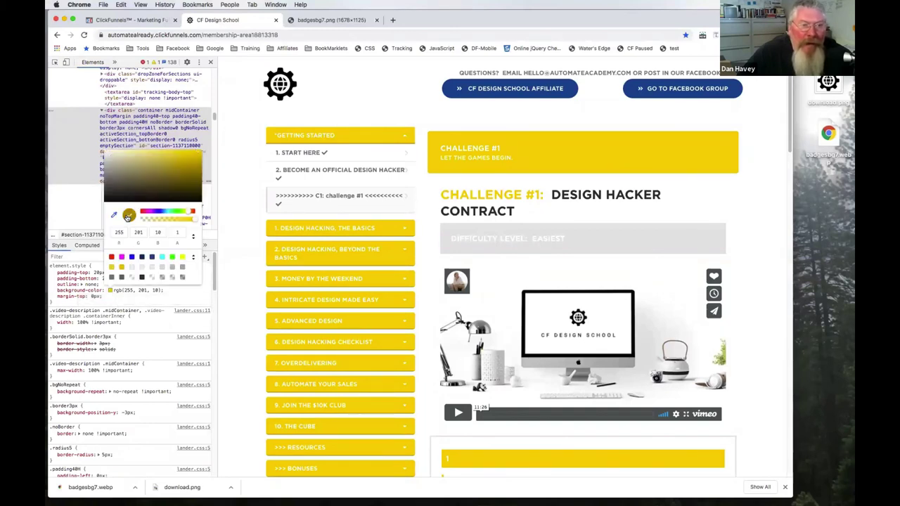
# Step: Return to the ClickFunnels lesson editor and delete both template sections from First Lesson
pyautogui.click(146, 20)
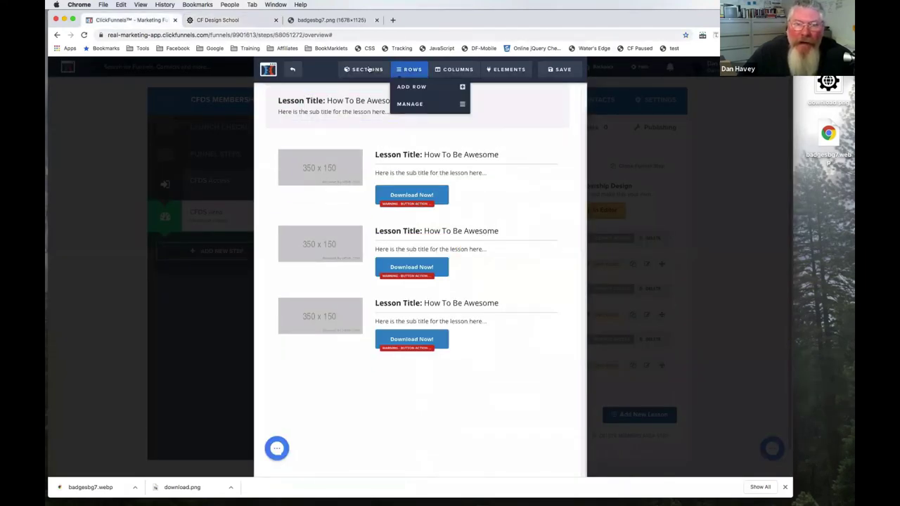
pyautogui.moveTo(367, 69)
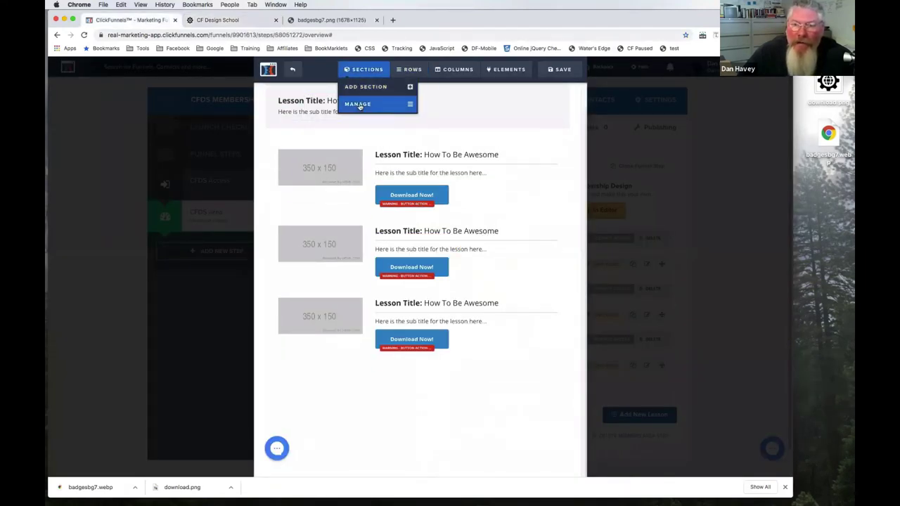
pyautogui.click(359, 104)
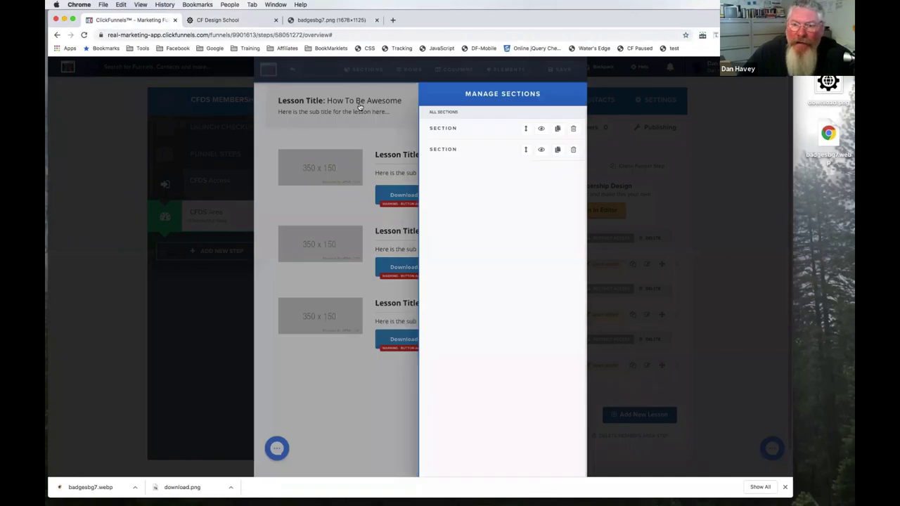
pyautogui.click(574, 129)
pyautogui.press('Return')
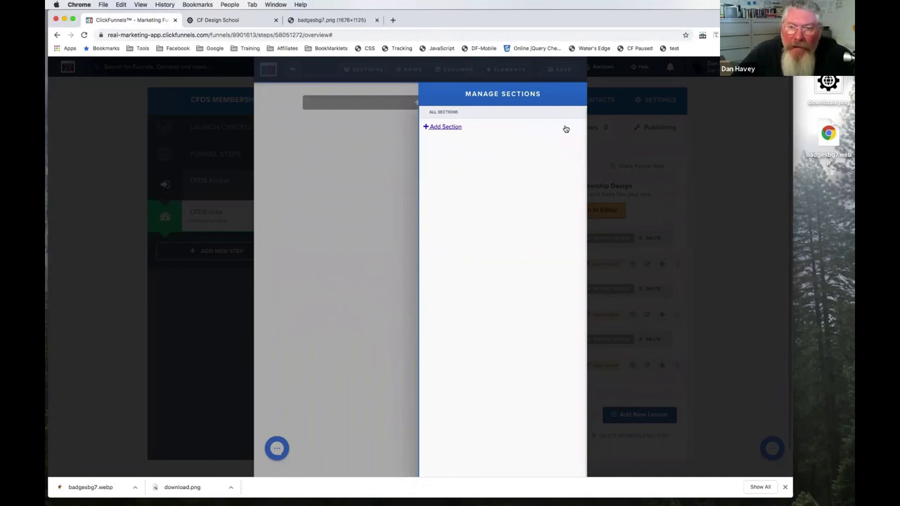
pyautogui.click(566, 129)
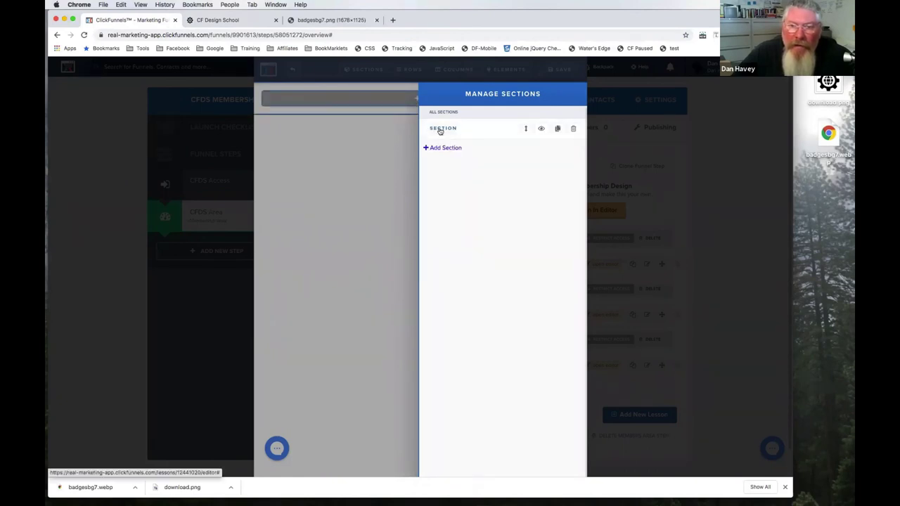
pyautogui.click(456, 139)
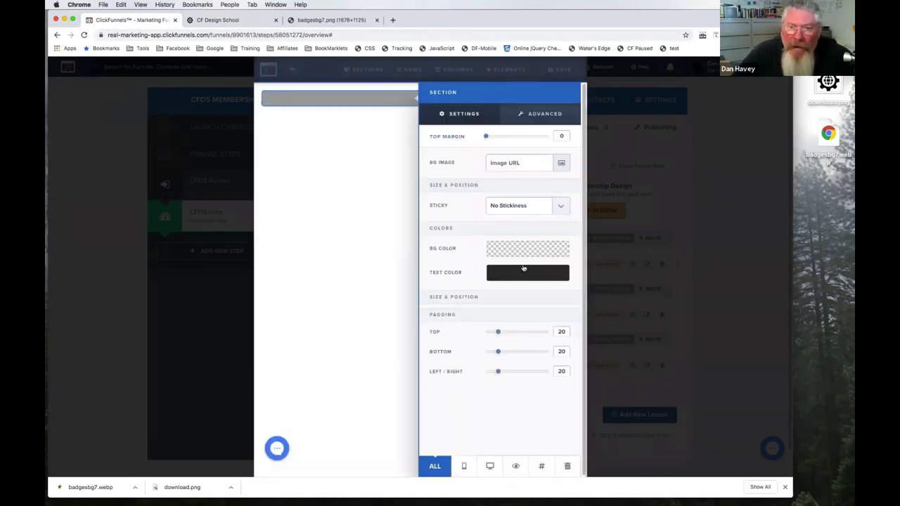
pyautogui.click(430, 125)
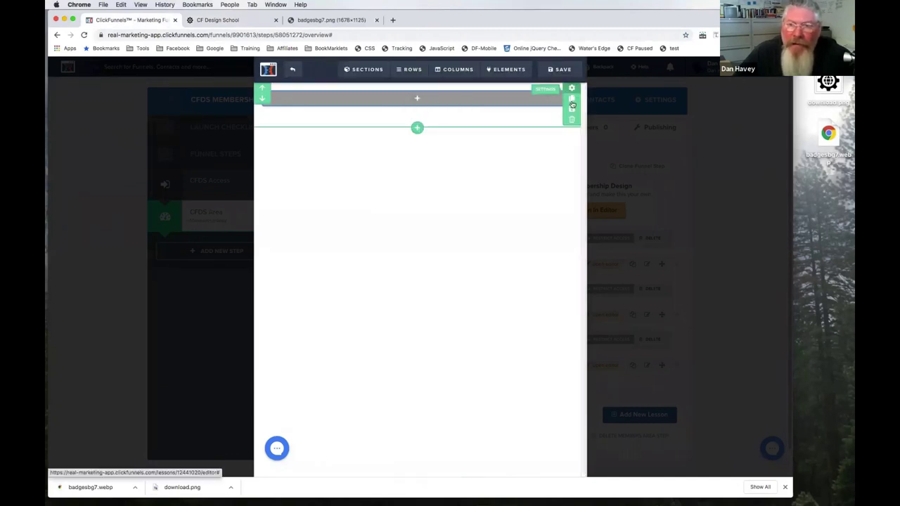
pyautogui.click(574, 121)
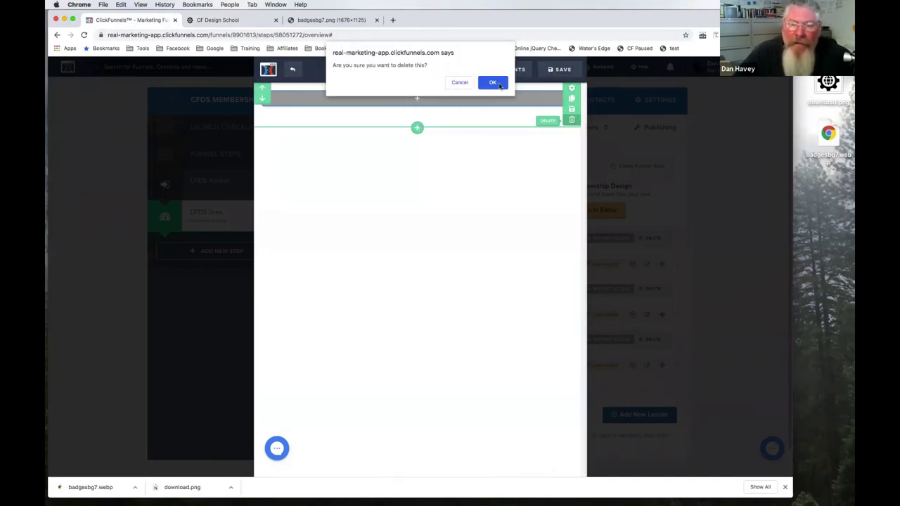
pyautogui.click(497, 83)
# Step: Add a new section to the empty First Lesson page and set its background color to #ffc90a
pyautogui.click(366, 71)
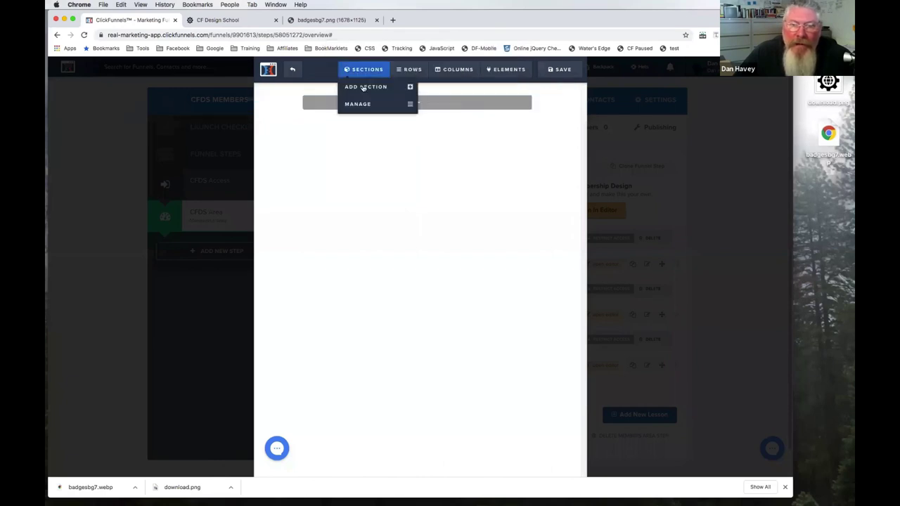
pyautogui.click(364, 87)
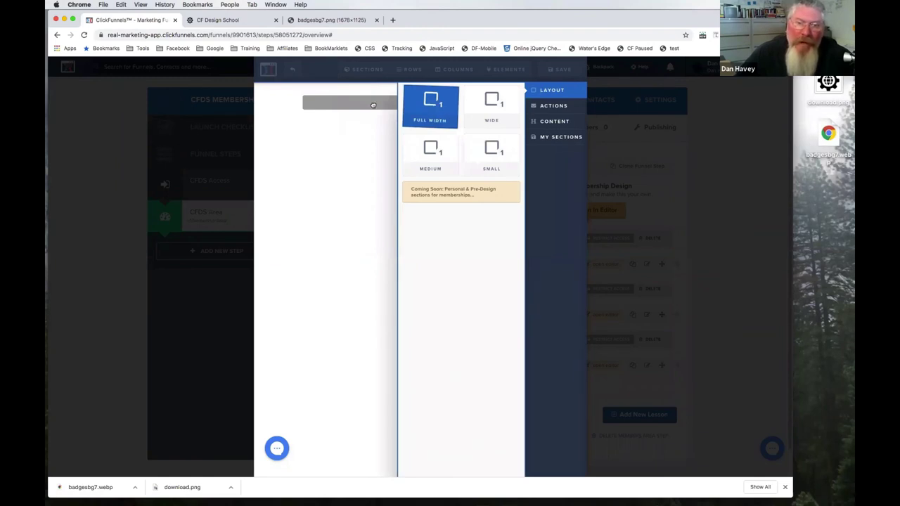
pyautogui.moveTo(374, 104); pyautogui.dragTo(374, 106)
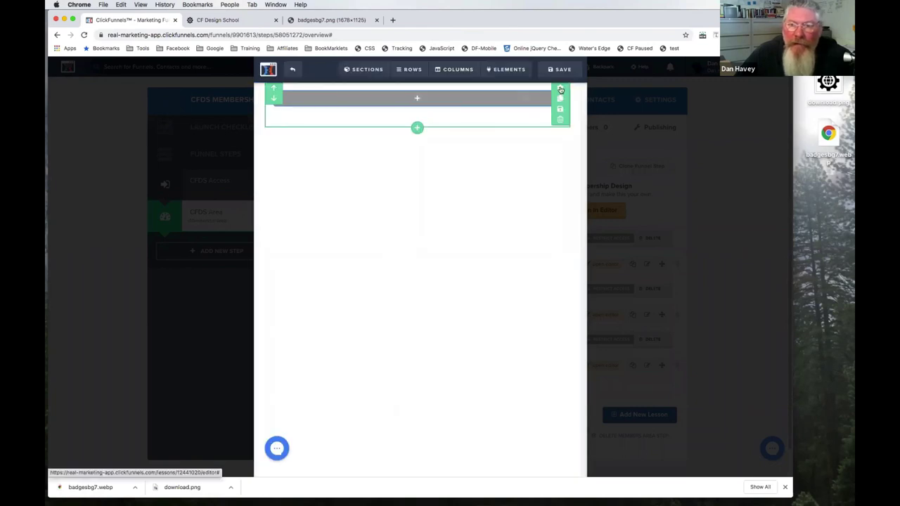
pyautogui.click(561, 90)
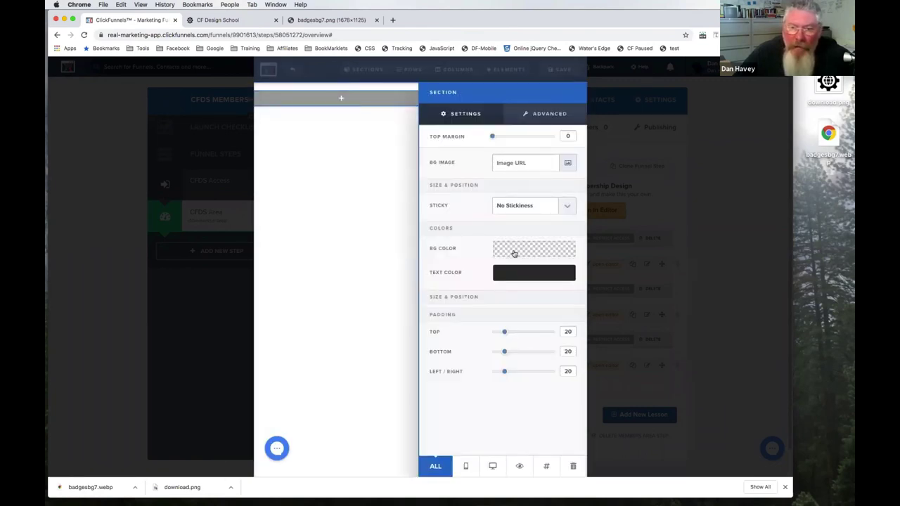
pyautogui.click(515, 253)
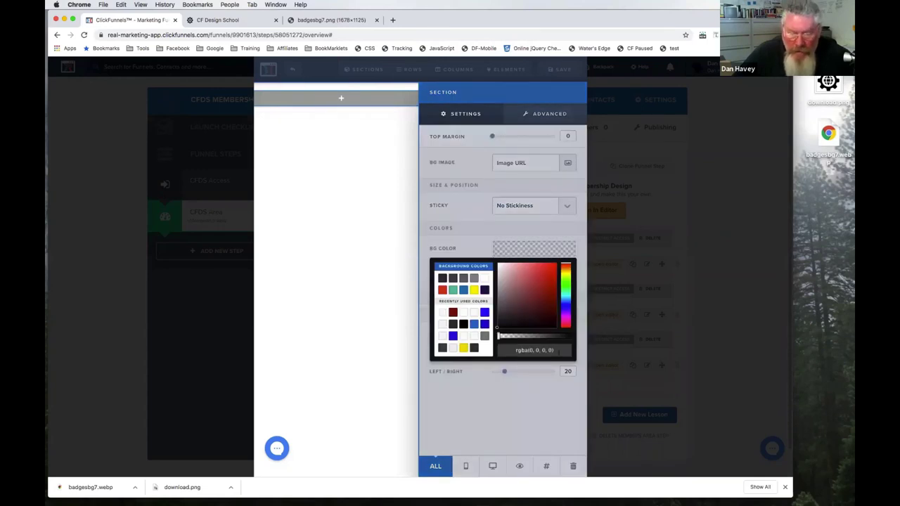
pyautogui.click(534, 351)
pyautogui.write('#ffc90a')
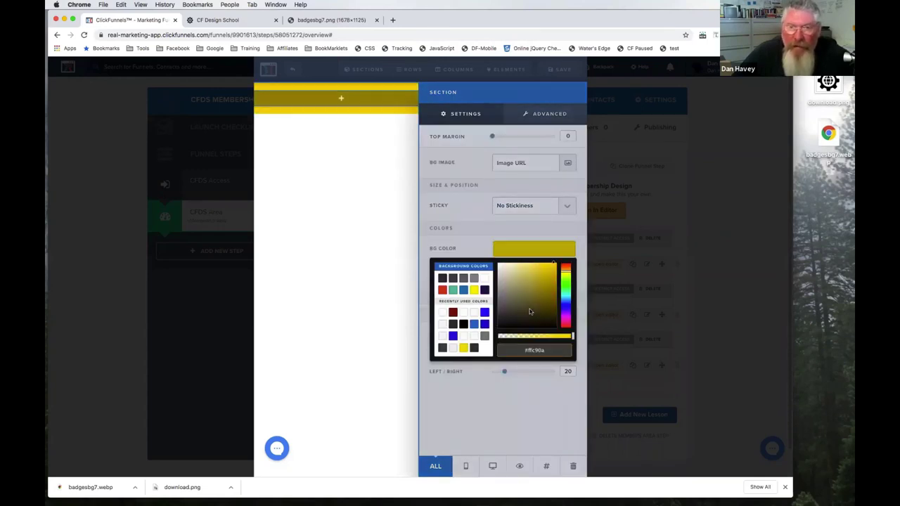
pyautogui.click(471, 162)
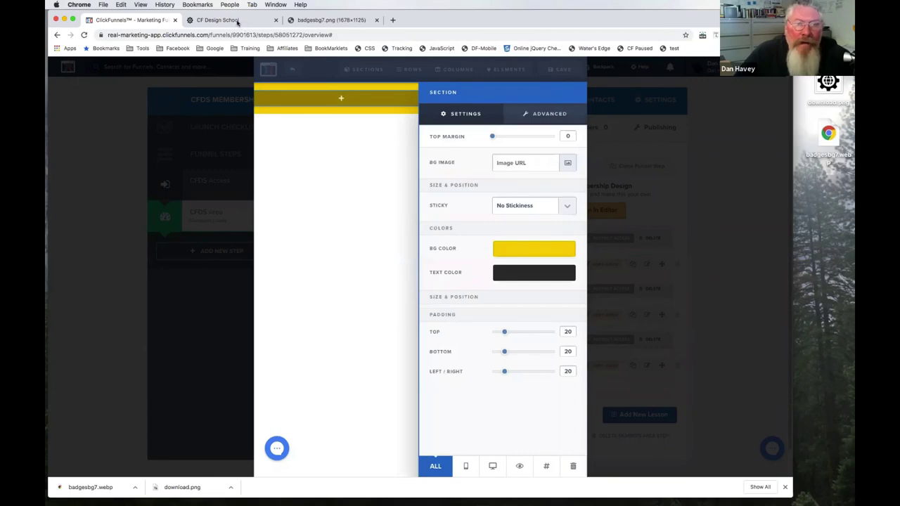
# Step: On the CF Design School page, inspect the styling of the Challenge #1 headline in the yellow banner
pyautogui.click(239, 23)
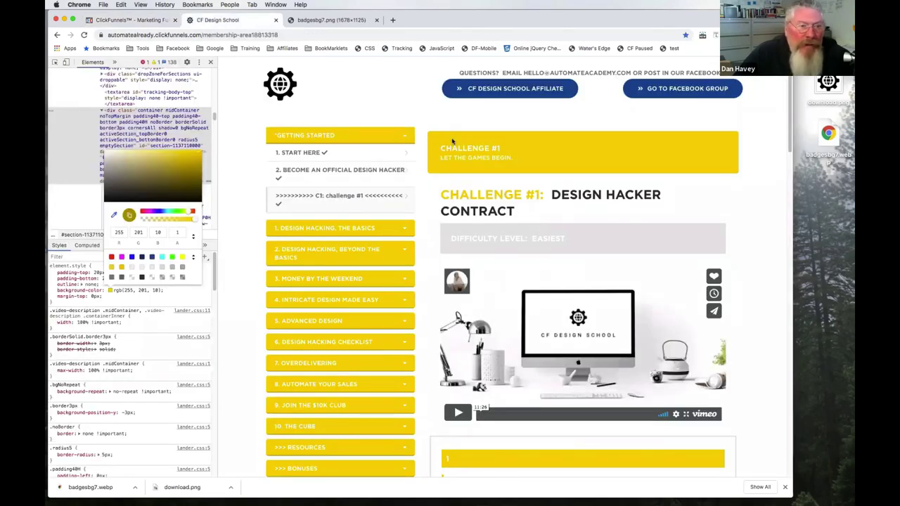
pyautogui.click(113, 216)
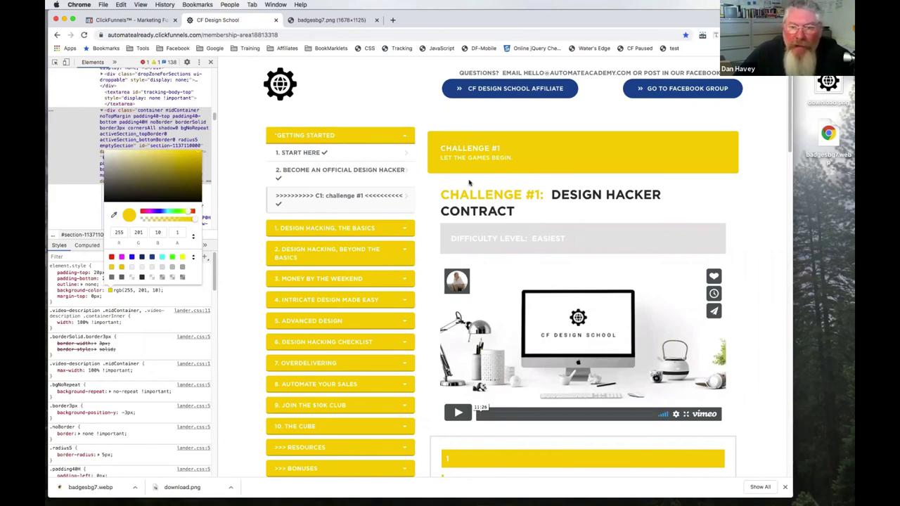
pyautogui.rightClick(466, 149)
pyautogui.click(480, 220)
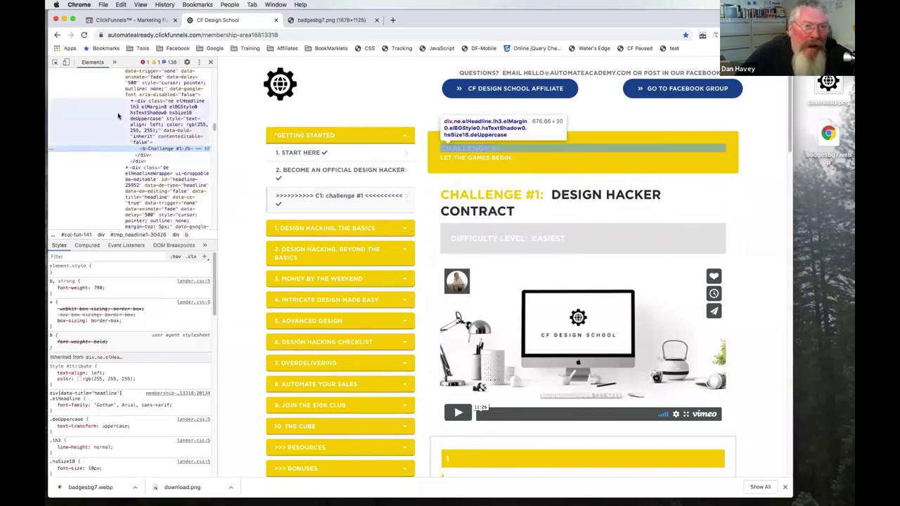
pyautogui.click(185, 109)
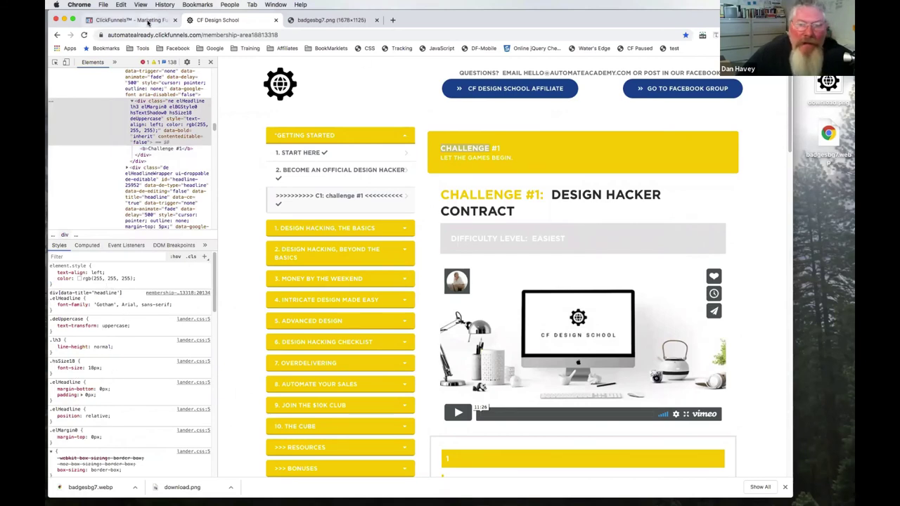
# Step: Return to the ClickFunnels lesson editor and add a one-column row containing a headline to the yellow section
pyautogui.click(147, 21)
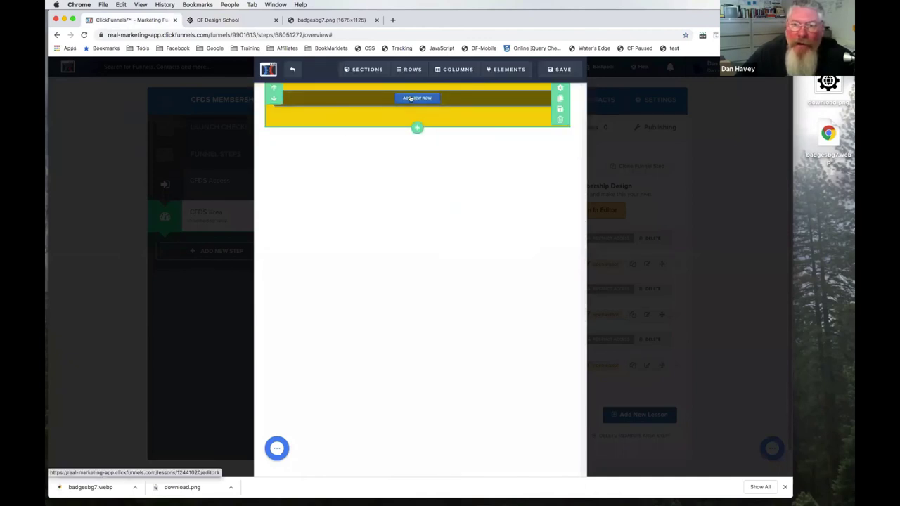
pyautogui.click(411, 98)
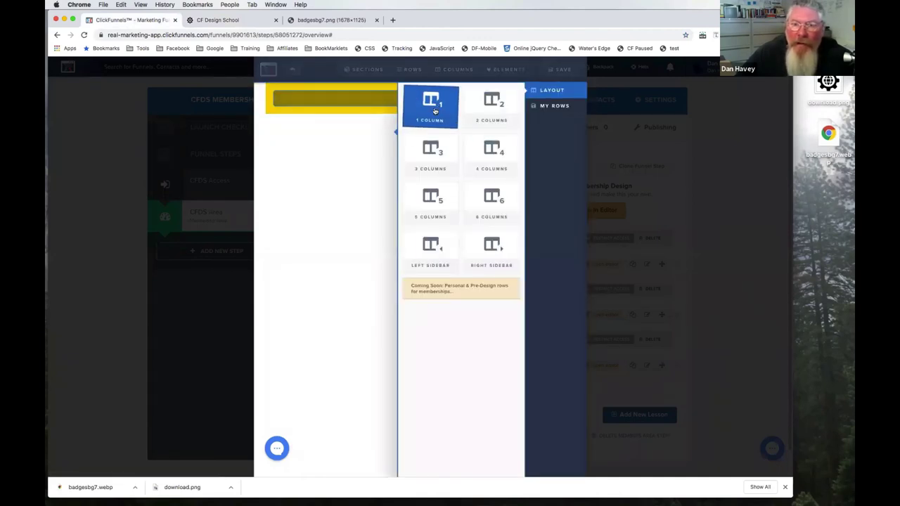
pyautogui.click(435, 111)
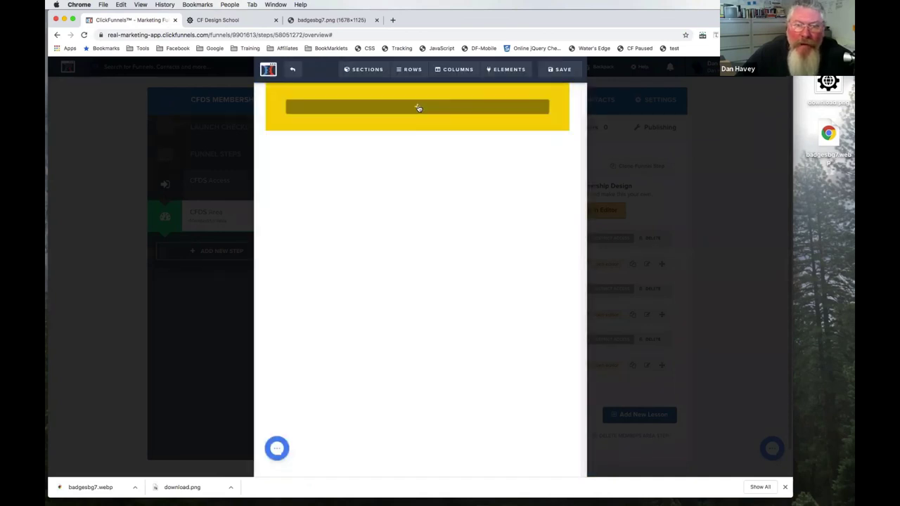
pyautogui.click(419, 107)
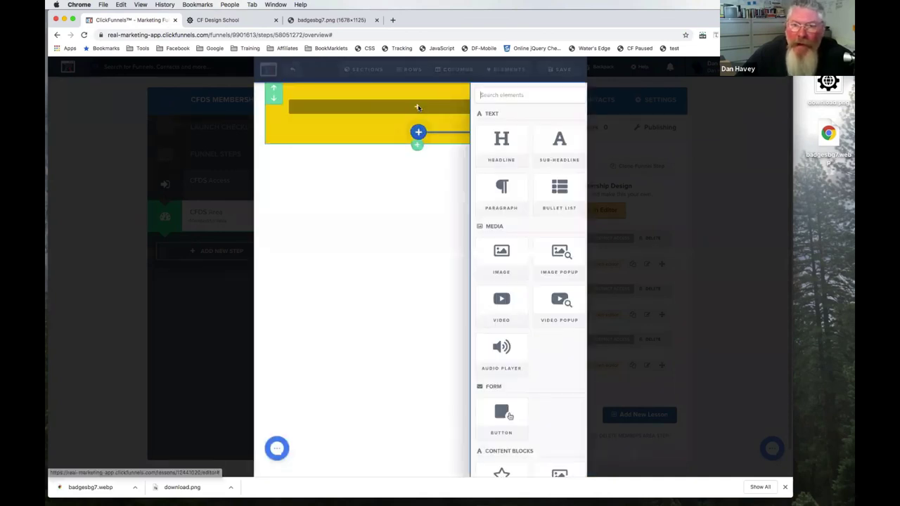
pyautogui.moveTo(488, 147); pyautogui.dragTo(439, 121)
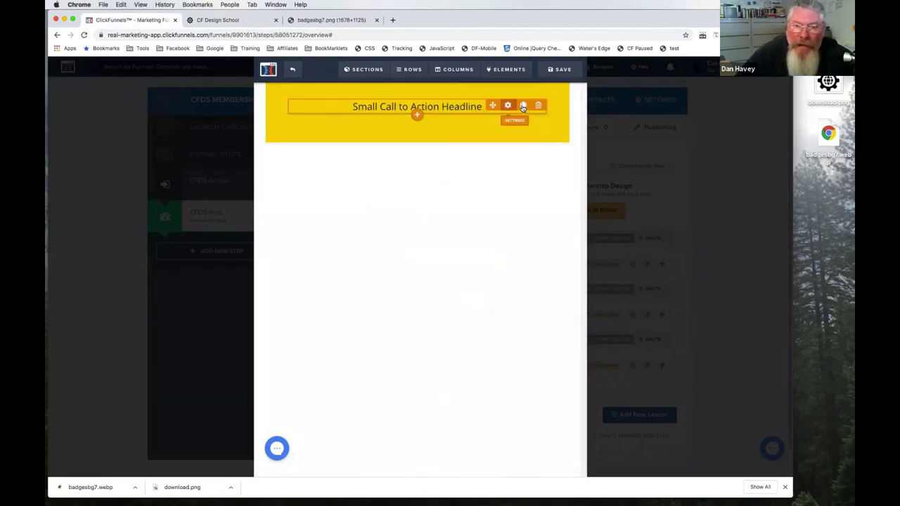
# Step: Duplicate the headline in the yellow section and save First Lesson, leaving its editor
pyautogui.click(524, 106)
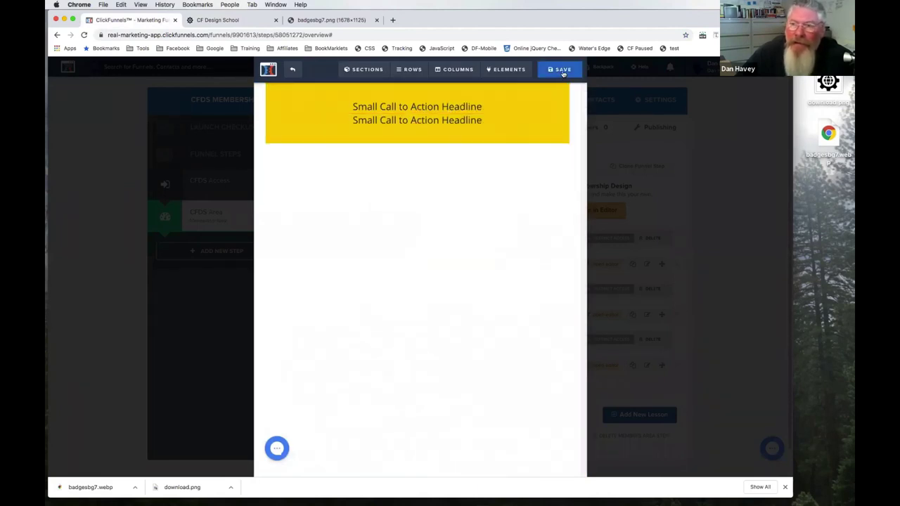
pyautogui.click(563, 70)
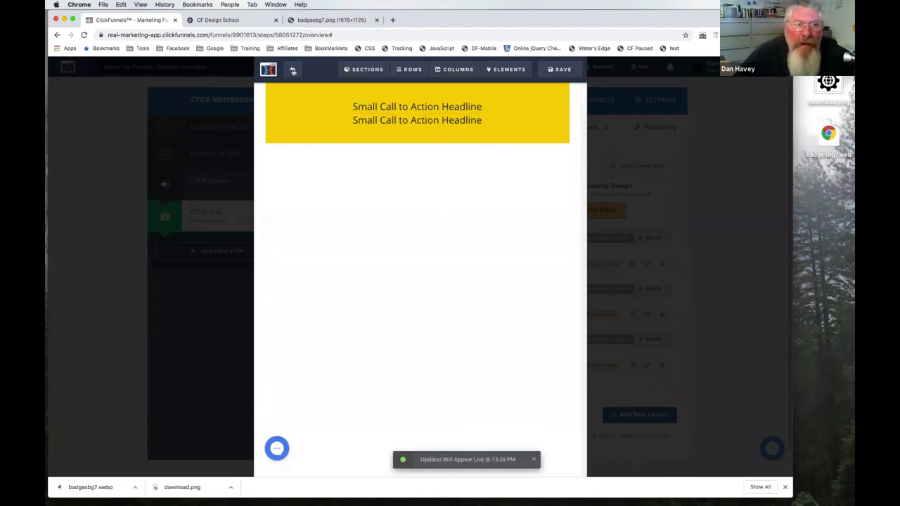
pyautogui.click(293, 71)
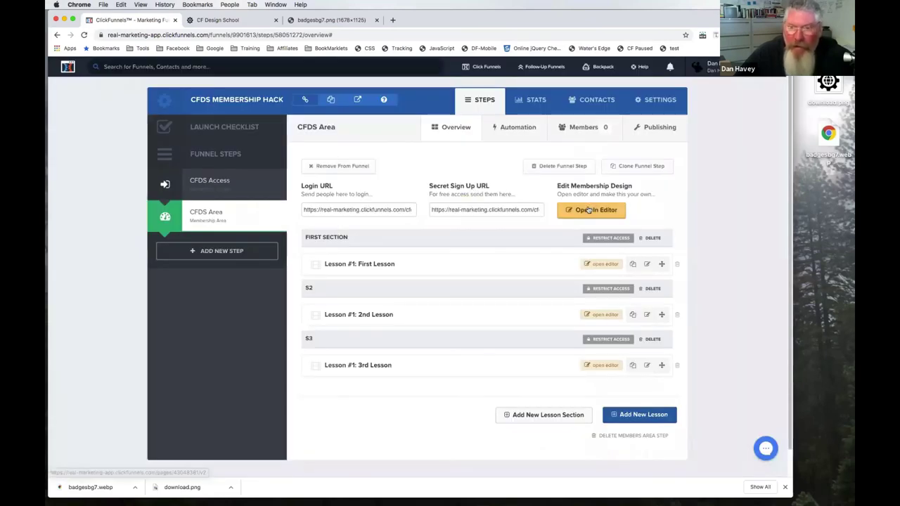
# Step: Open the CFDS Area membership design in the editor and bring up its typography settings
pyautogui.click(588, 209)
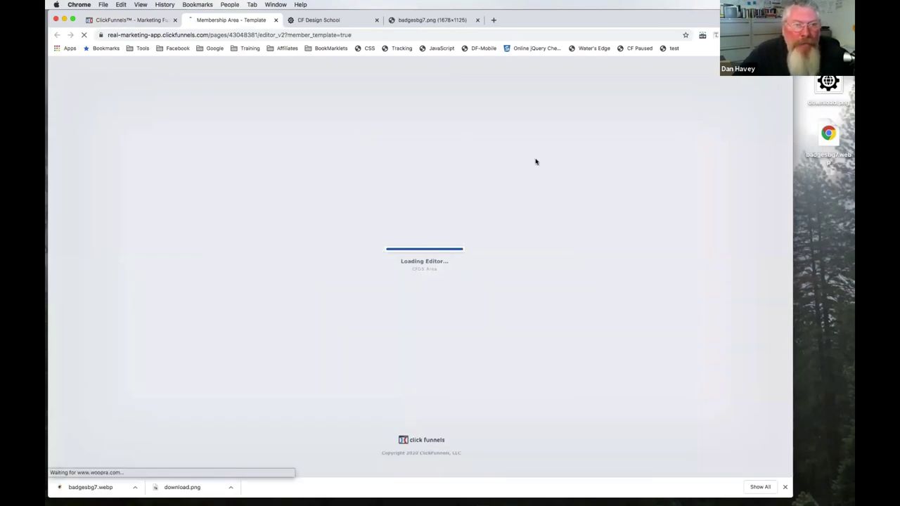
pyautogui.click(184, 70)
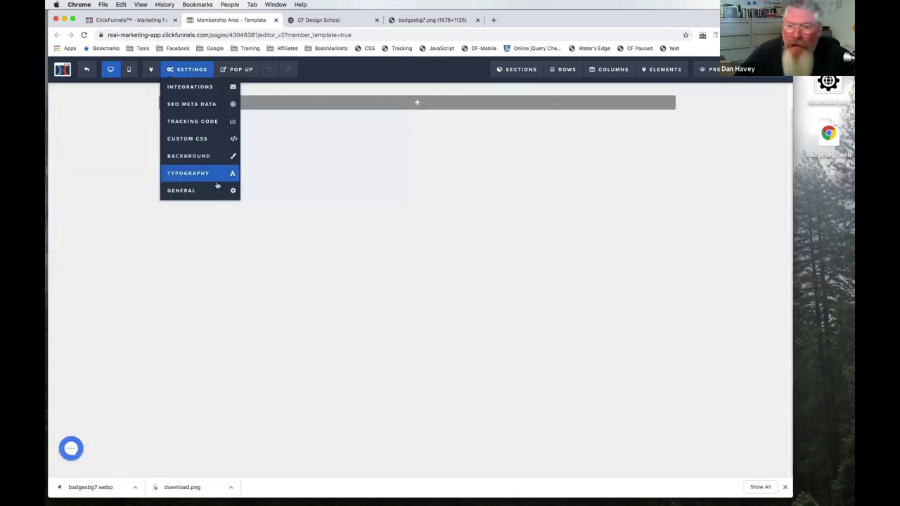
pyautogui.click(188, 173)
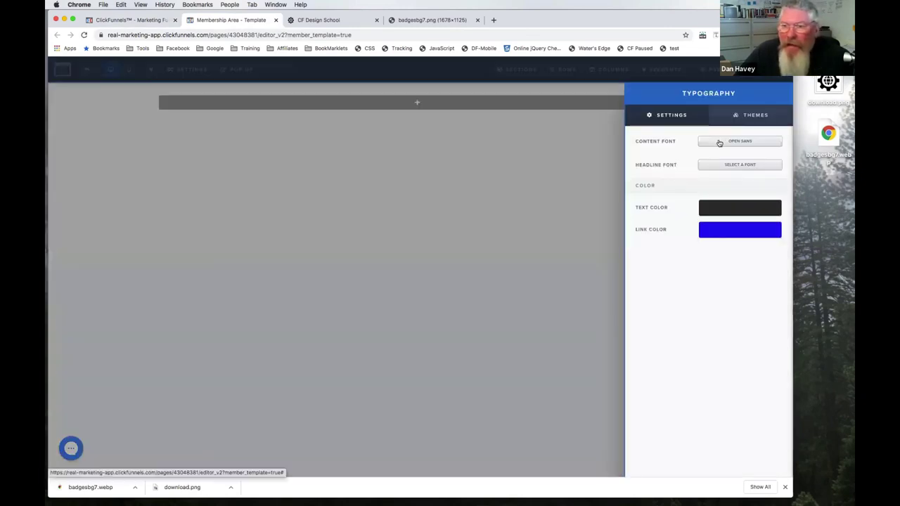
# Step: Look through the available Google fonts for the content font, checking the list for Gotham
pyautogui.click(719, 143)
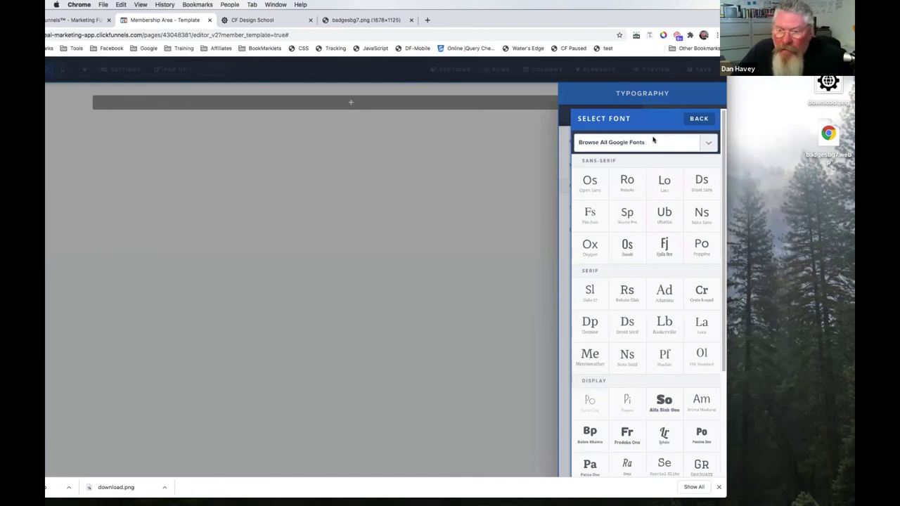
pyautogui.click(664, 214)
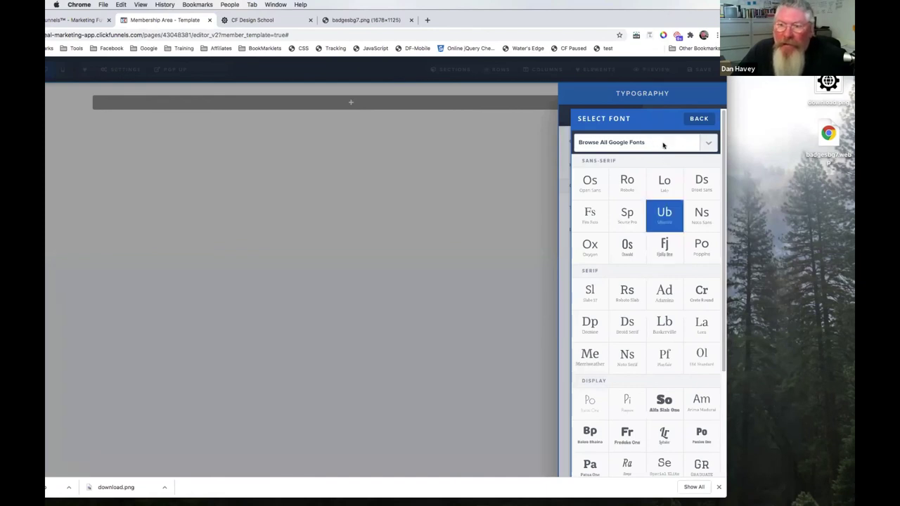
pyautogui.click(663, 144)
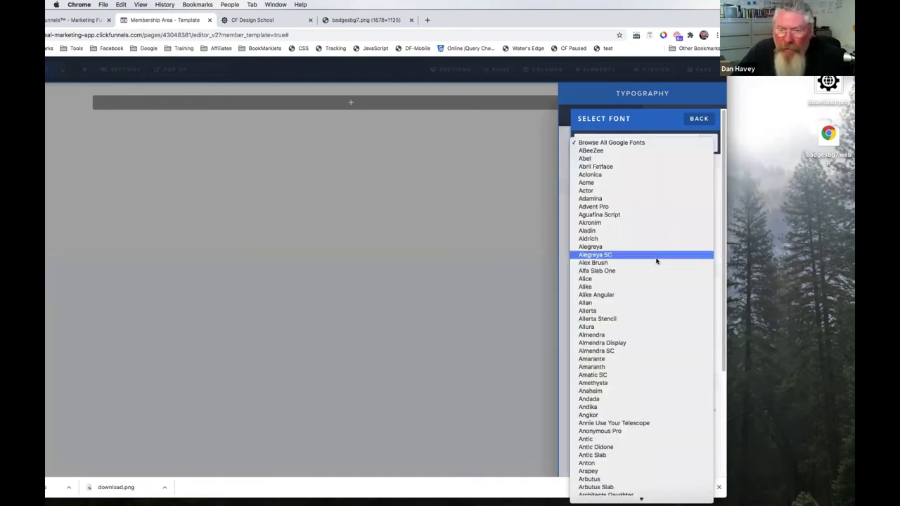
pyautogui.scroll(-15, 657, 261)
pyautogui.scroll(-3, 657, 261)
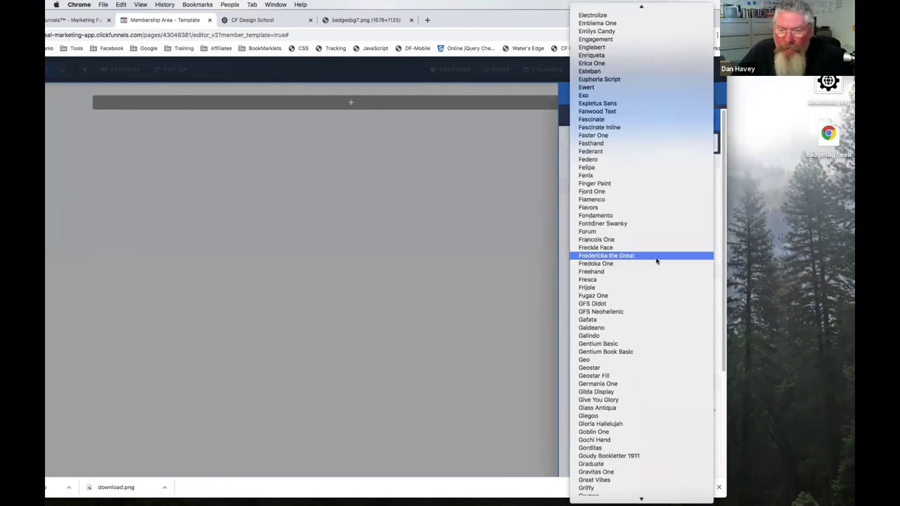
pyautogui.scroll(-8, 657, 261)
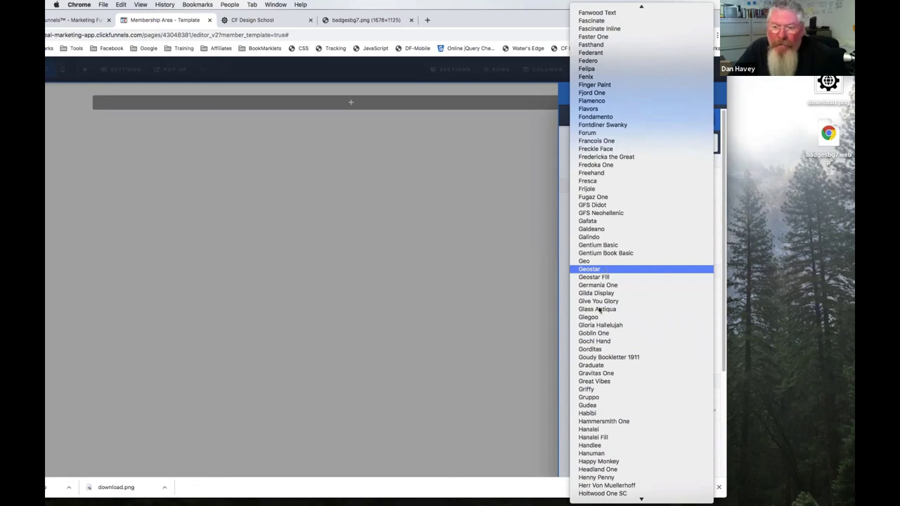
pyautogui.click(495, 249)
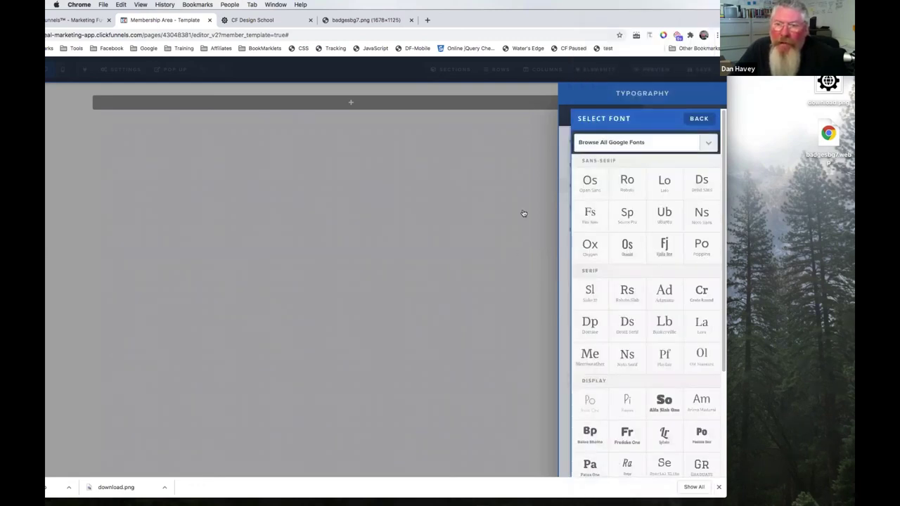
pyautogui.click(699, 119)
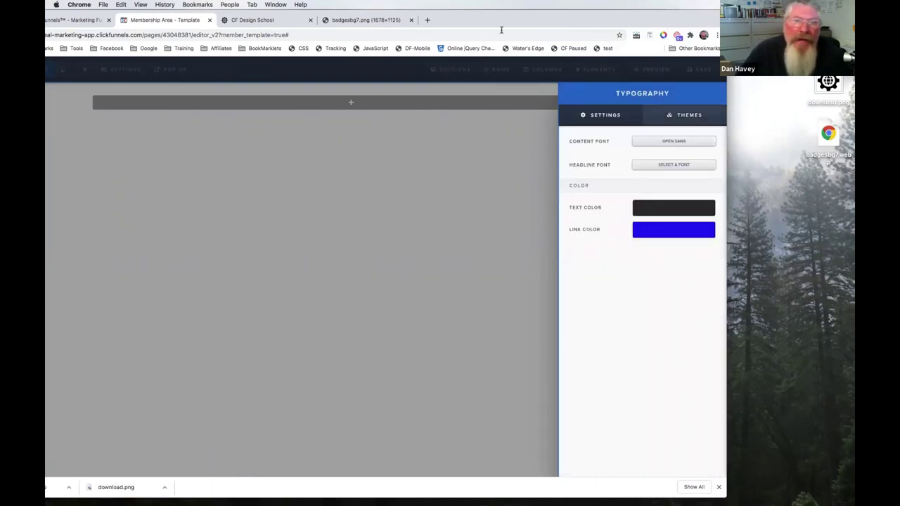
pyautogui.moveTo(472, 17); pyautogui.dragTo(538, 5)
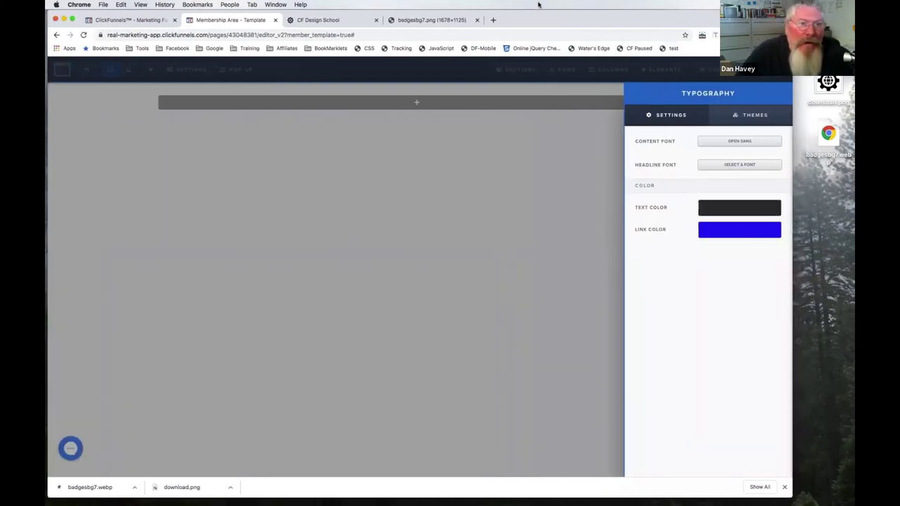
# Step: Open the membership template's background settings and bring up the image library for its background image
pyautogui.click(193, 69)
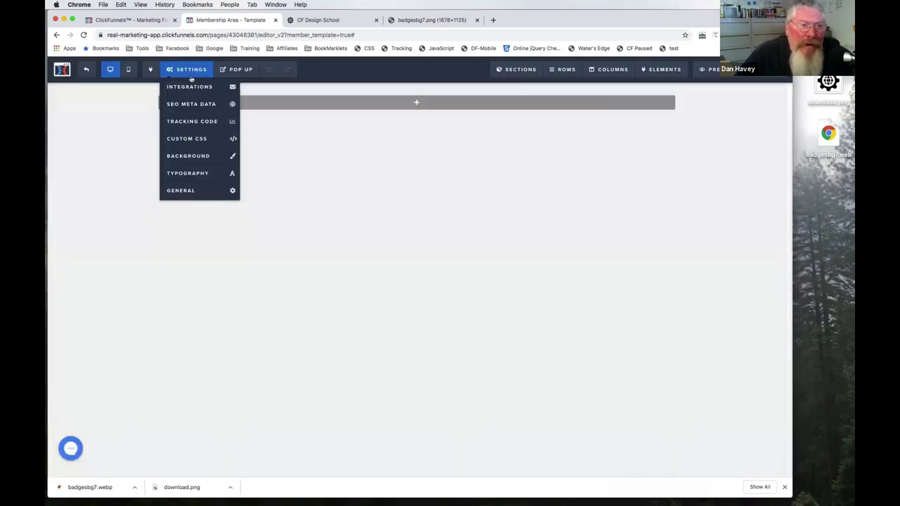
pyautogui.click(183, 156)
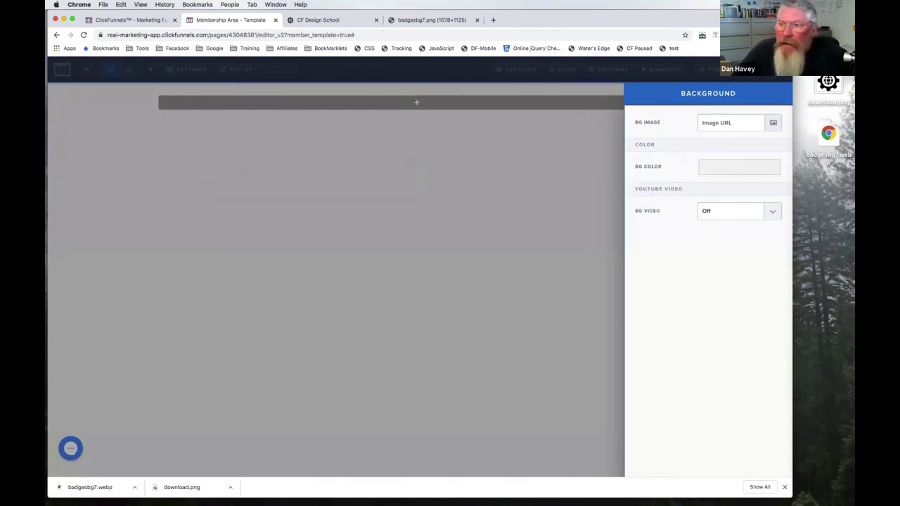
pyautogui.moveTo(779, 10); pyautogui.dragTo(802, 5)
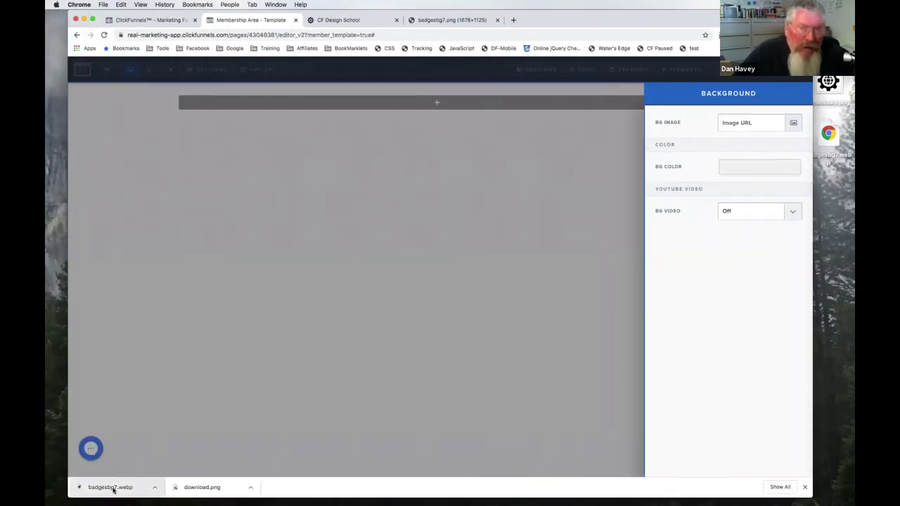
pyautogui.moveTo(113, 490); pyautogui.dragTo(136, 486)
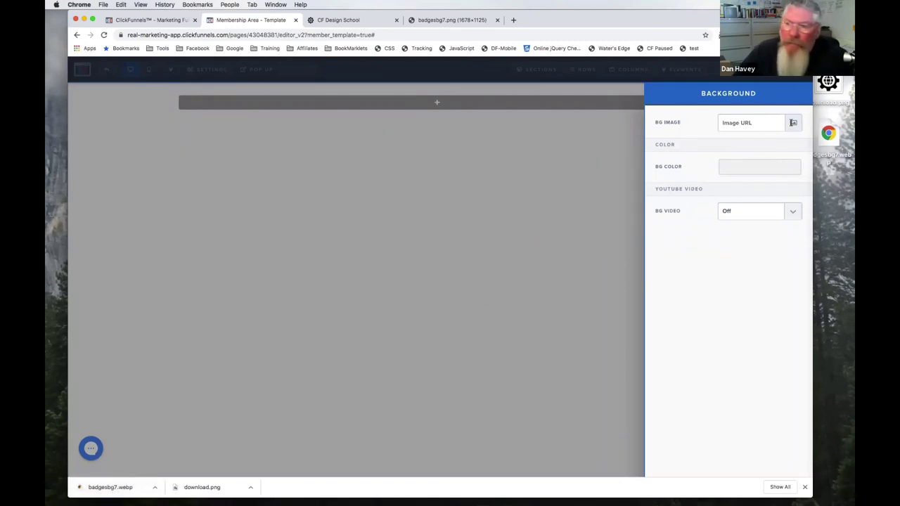
pyautogui.click(795, 126)
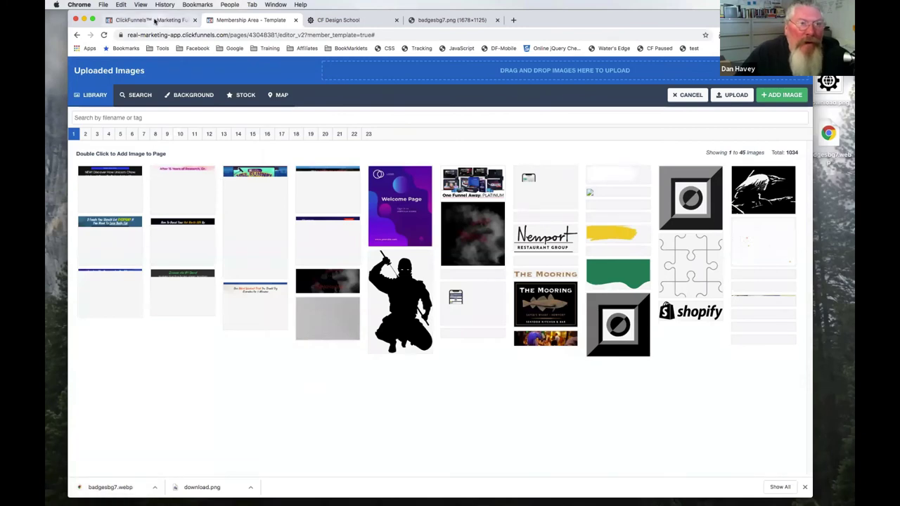
pyautogui.click(154, 21)
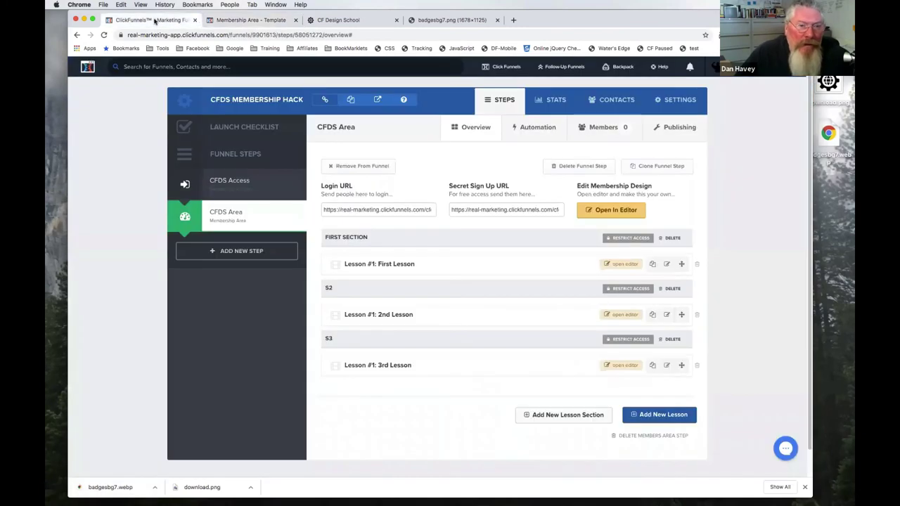
pyautogui.click(338, 20)
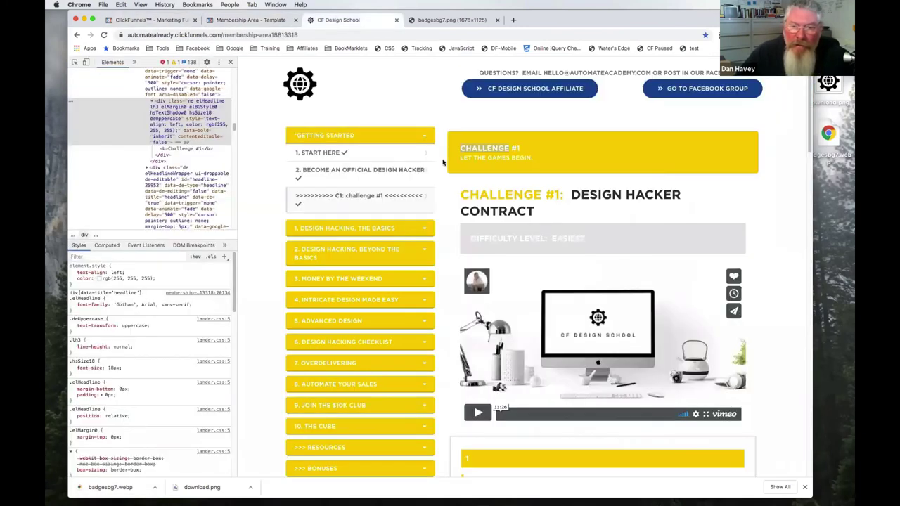
pyautogui.scroll(-20, 458, 200)
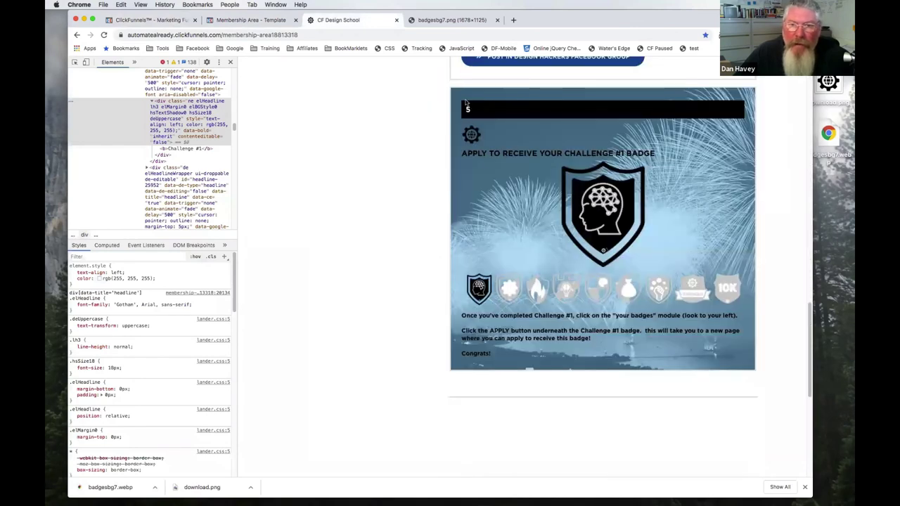
pyautogui.rightClick(459, 97)
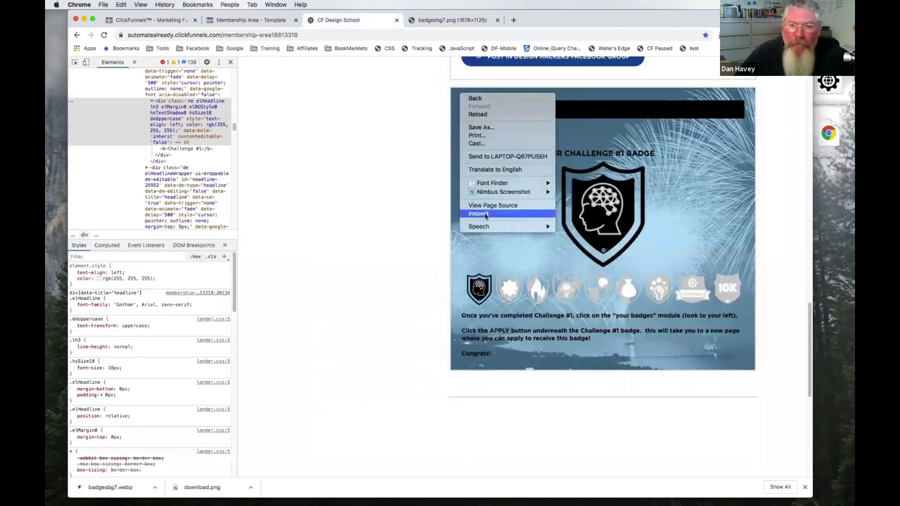
pyautogui.click(450, 21)
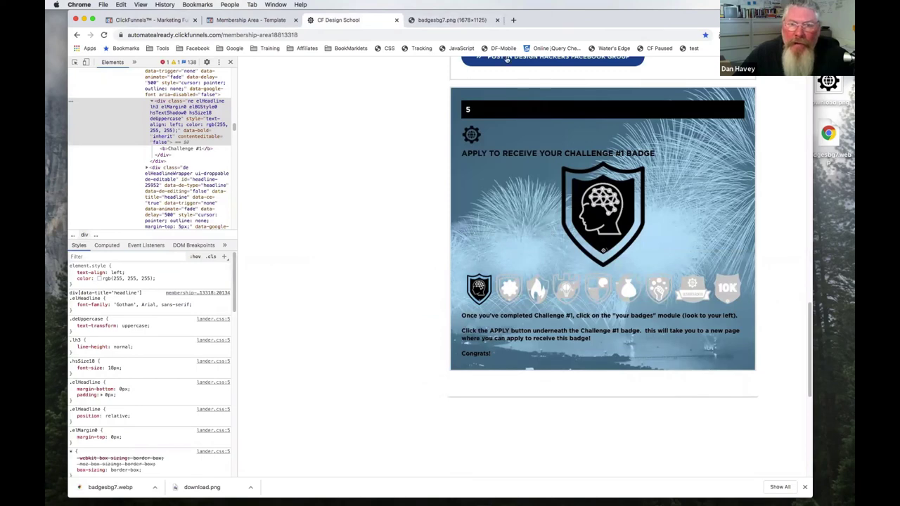
# Step: Save the badgesbg7.png fireworks image to the Desktop as a JPEG named download, and return to the membership template's image library
pyautogui.click(446, 20)
pyautogui.rightClick(483, 192)
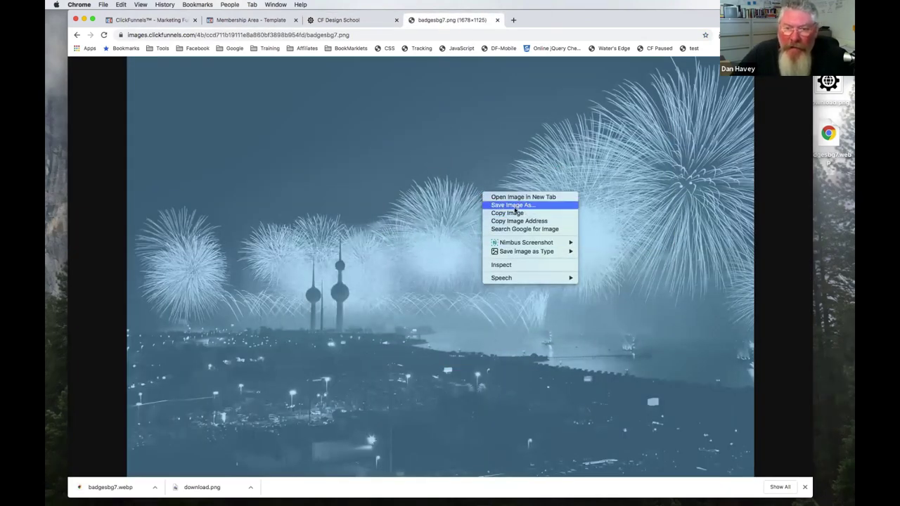
pyautogui.moveTo(521, 243)
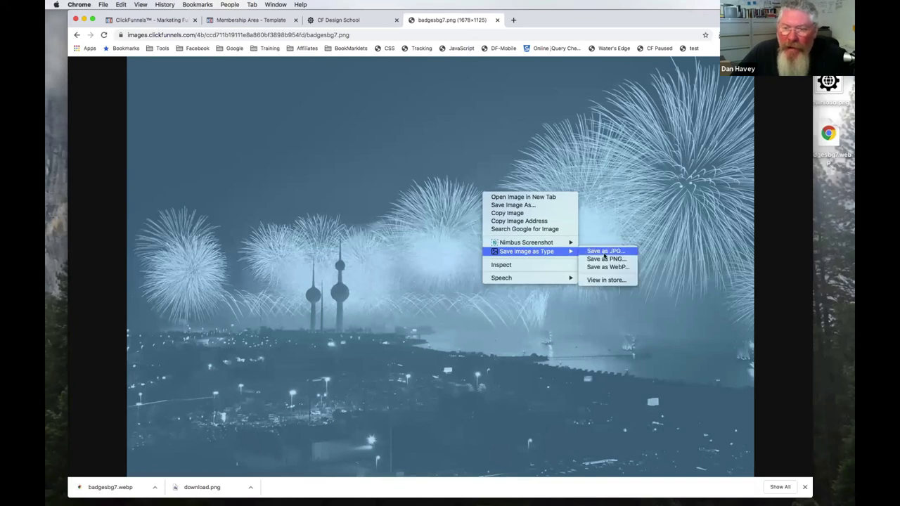
pyautogui.click(607, 252)
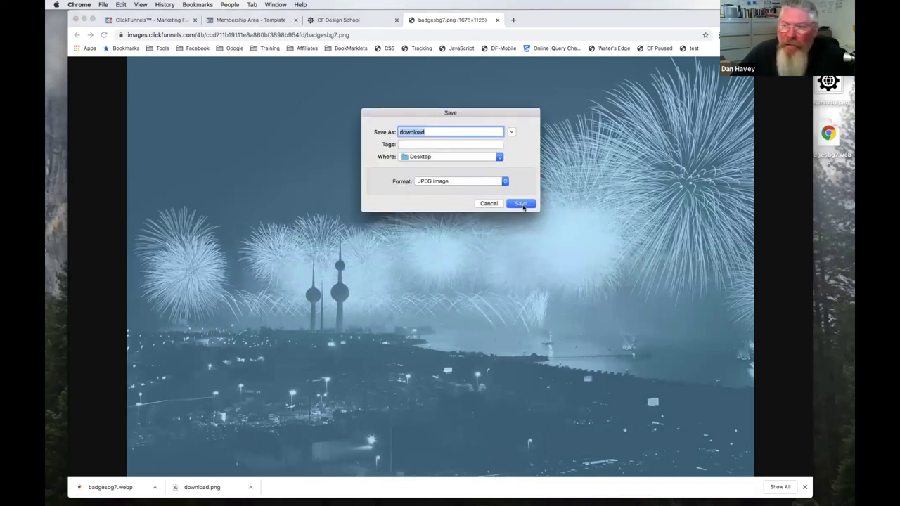
pyautogui.click(521, 204)
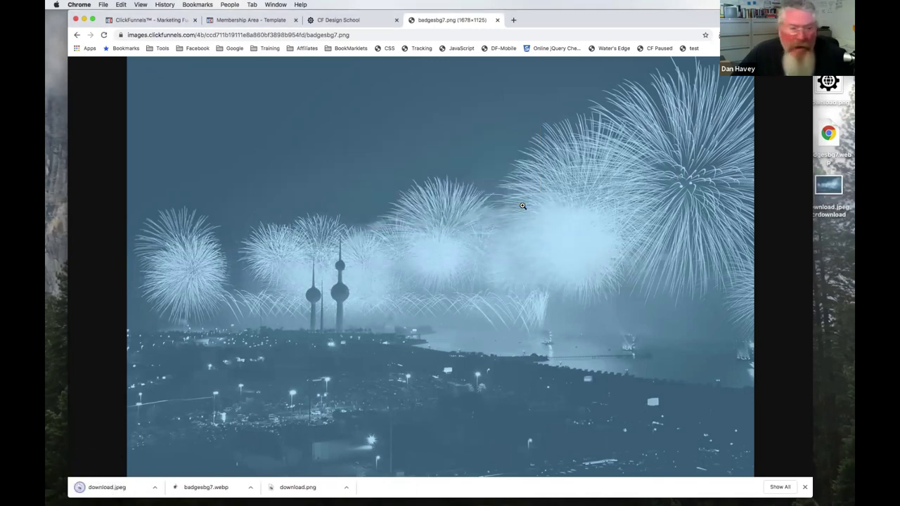
pyautogui.click(160, 22)
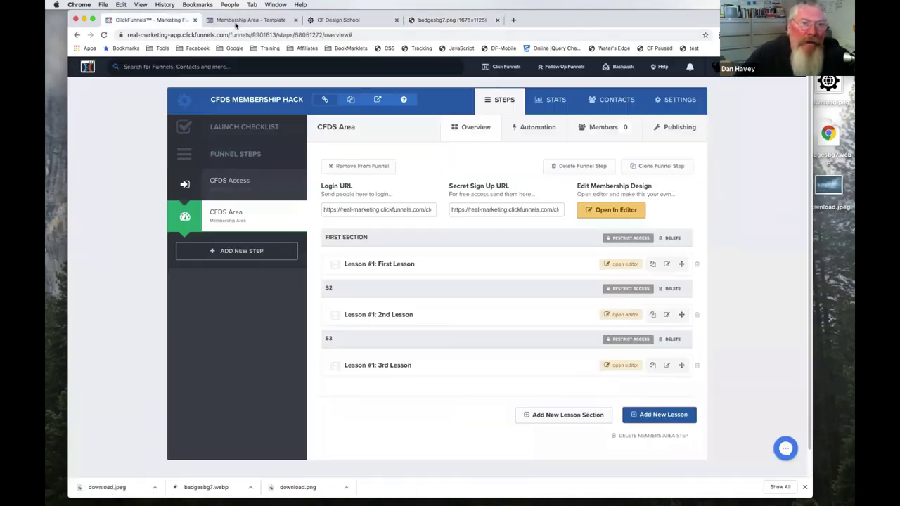
pyautogui.click(243, 21)
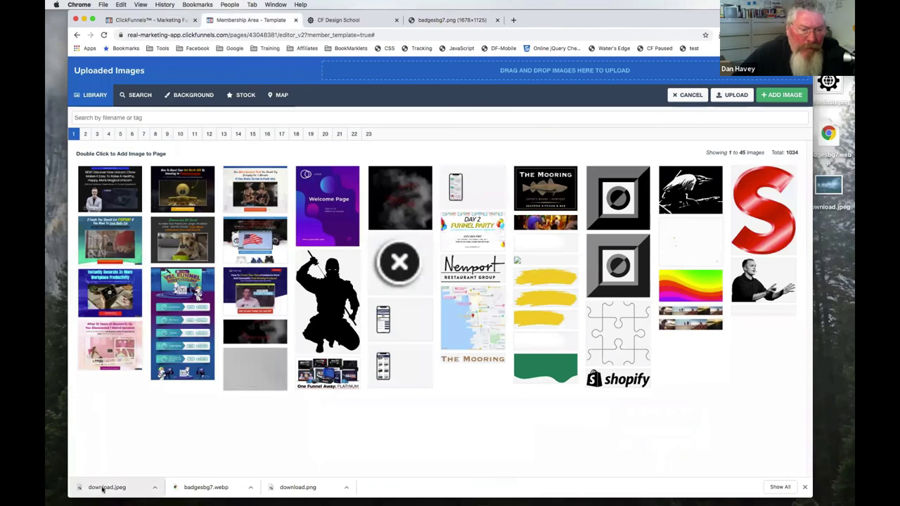
# Step: Upload download.jpeg to the image library and apply it as the template's background image with the Full Center Fit position
pyautogui.moveTo(103, 490); pyautogui.dragTo(484, 73)
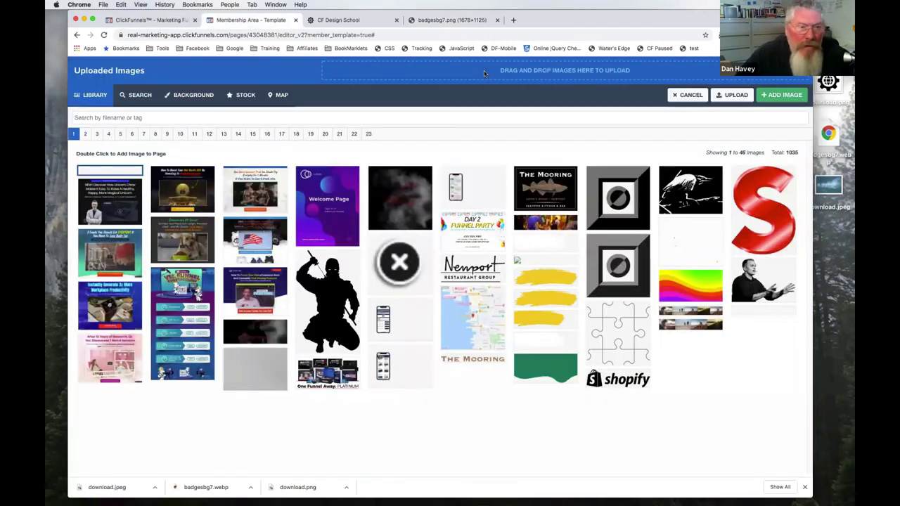
pyautogui.click(774, 96)
pyautogui.click(754, 146)
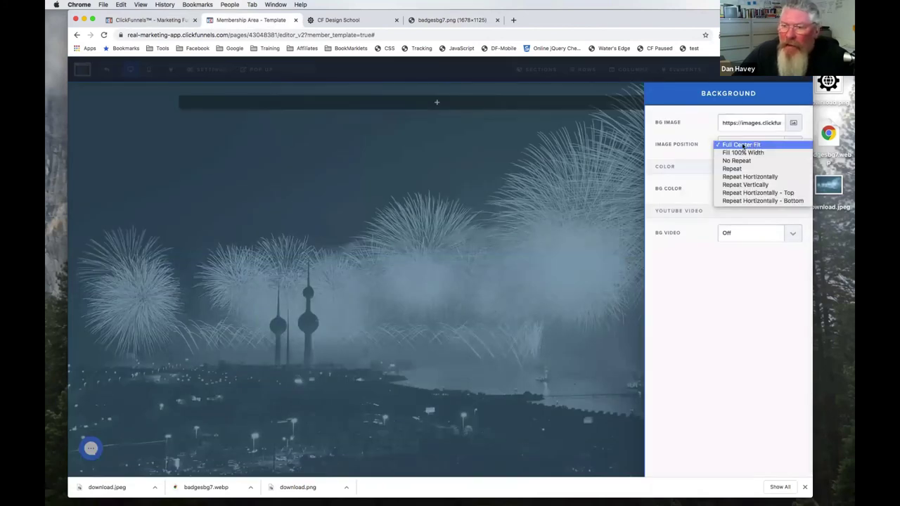
pyautogui.click(744, 145)
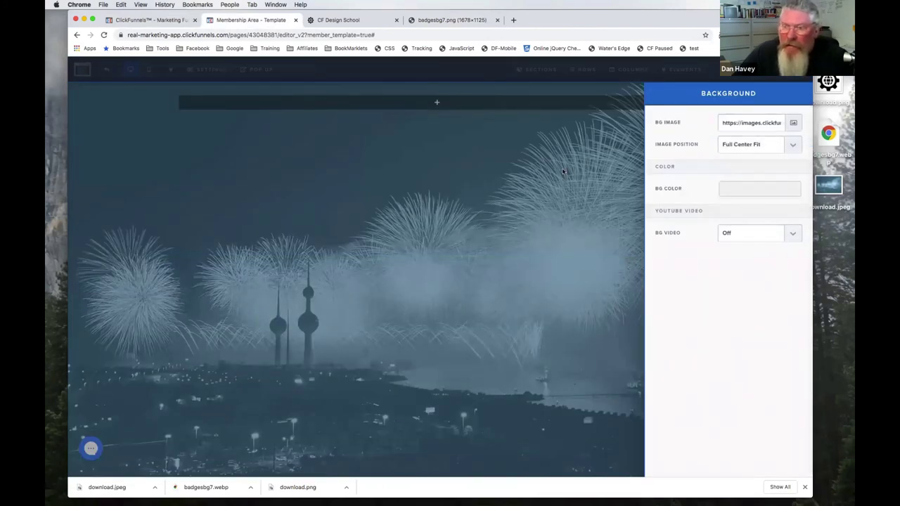
pyautogui.click(562, 171)
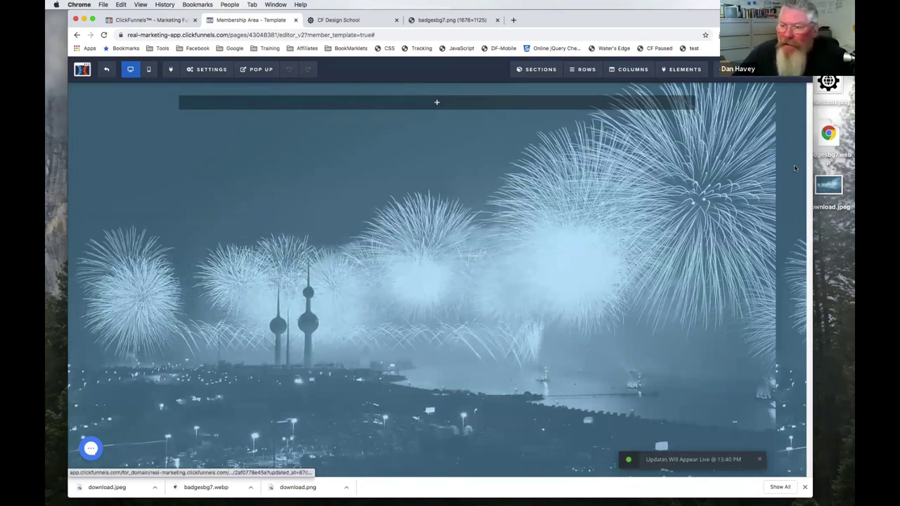
# Step: Preview the membership template, and return to the editor to check the background's image position options
pyautogui.click(773, 69)
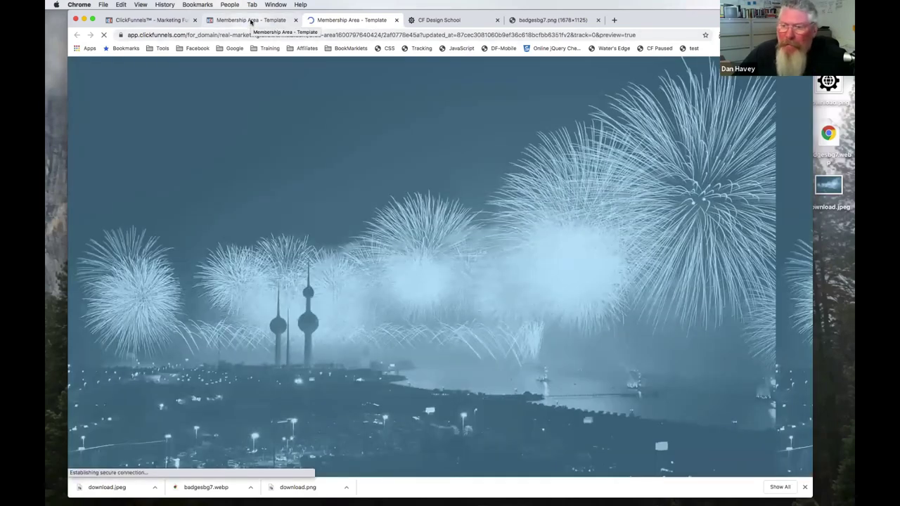
pyautogui.click(250, 20)
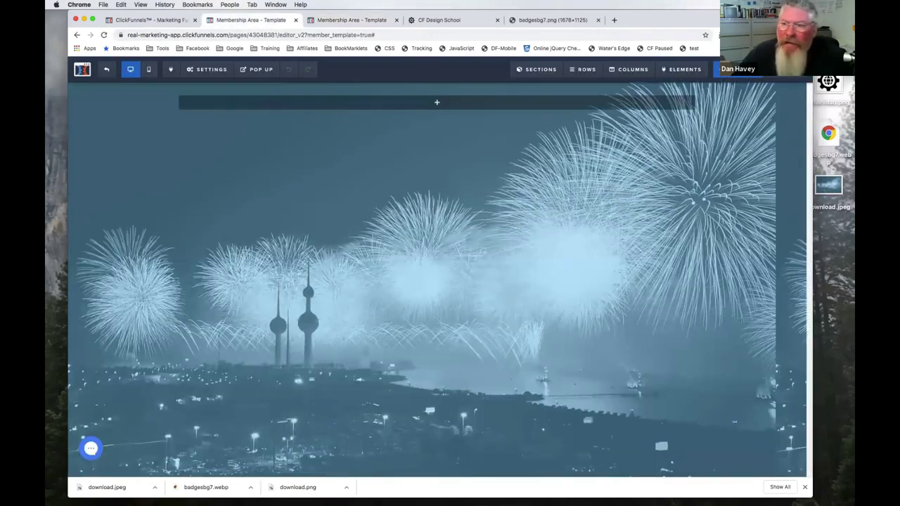
pyautogui.click(211, 71)
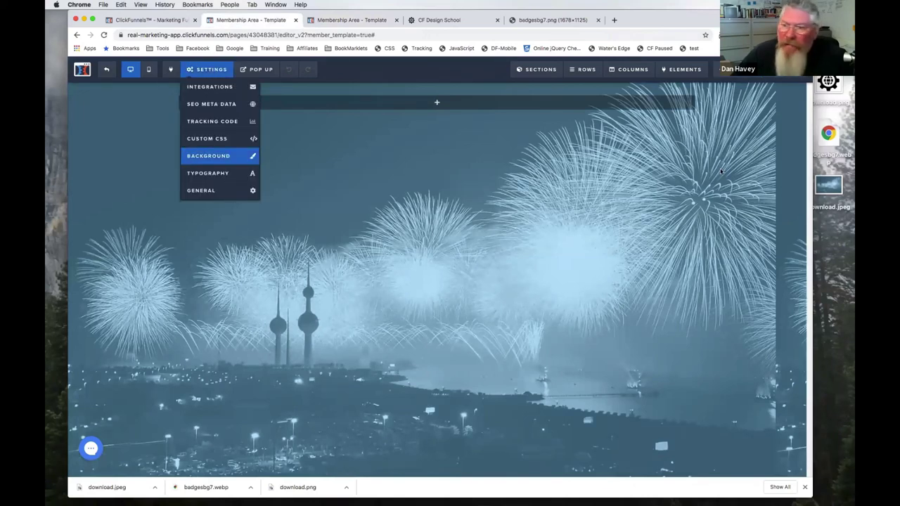
pyautogui.click(201, 157)
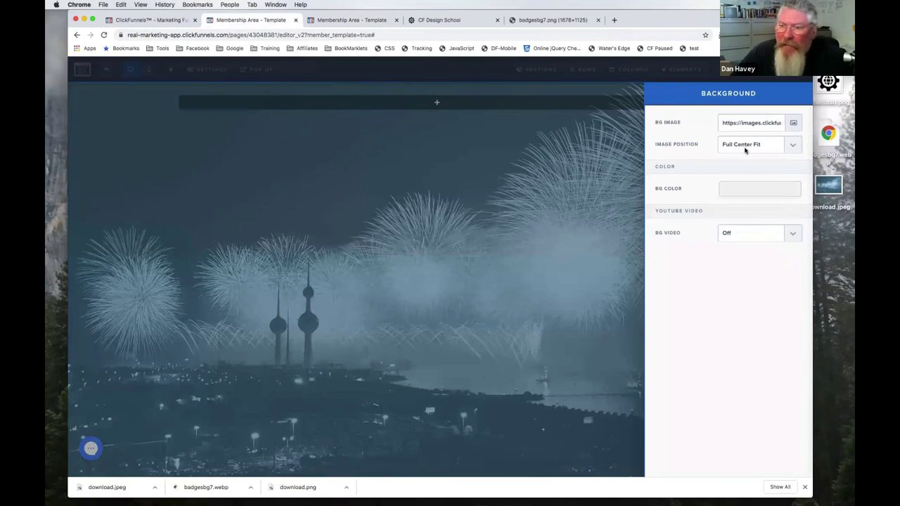
pyautogui.click(747, 148)
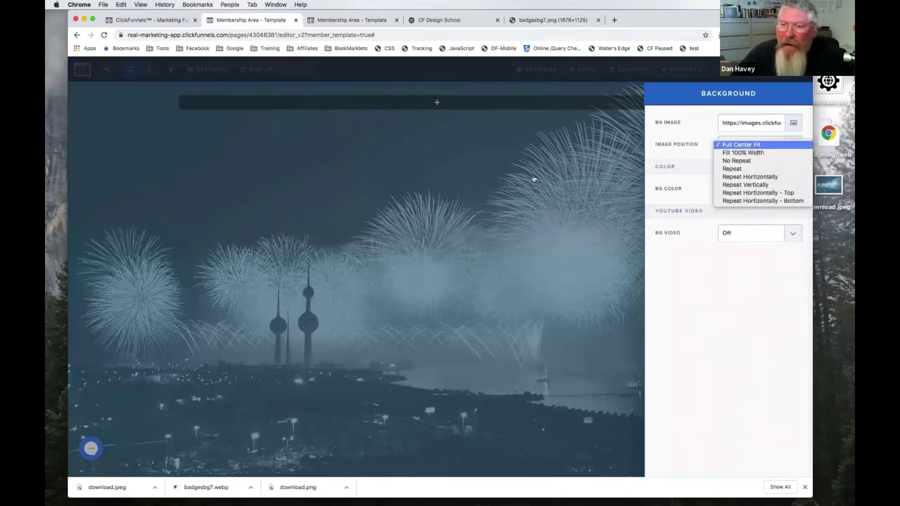
pyautogui.click(743, 152)
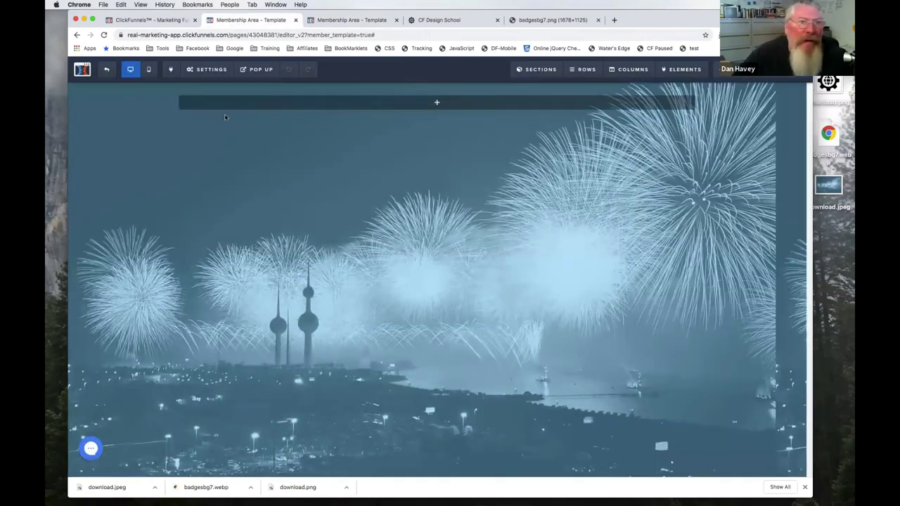
# Step: Open First Lesson in the editor and replace the upper call-to-action headline with CHALLENGE #1 copied from the CF Design School page
pyautogui.click(159, 21)
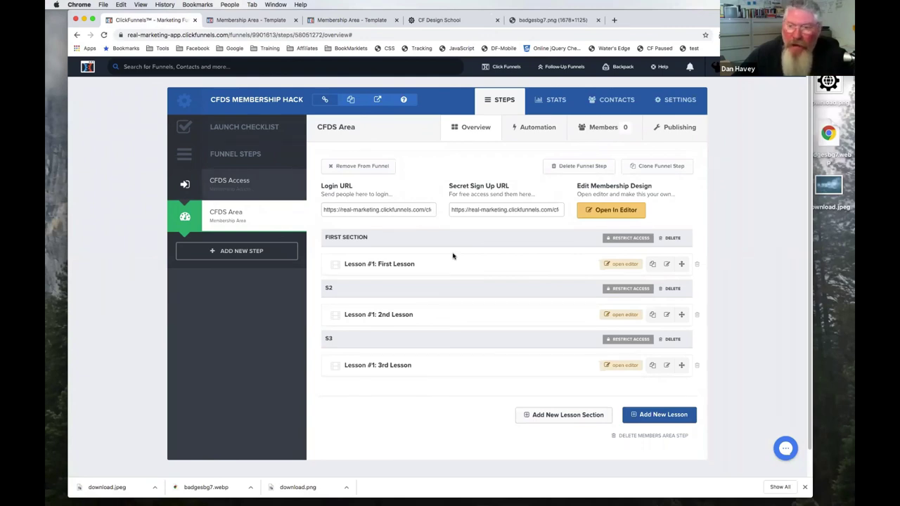
pyautogui.click(620, 264)
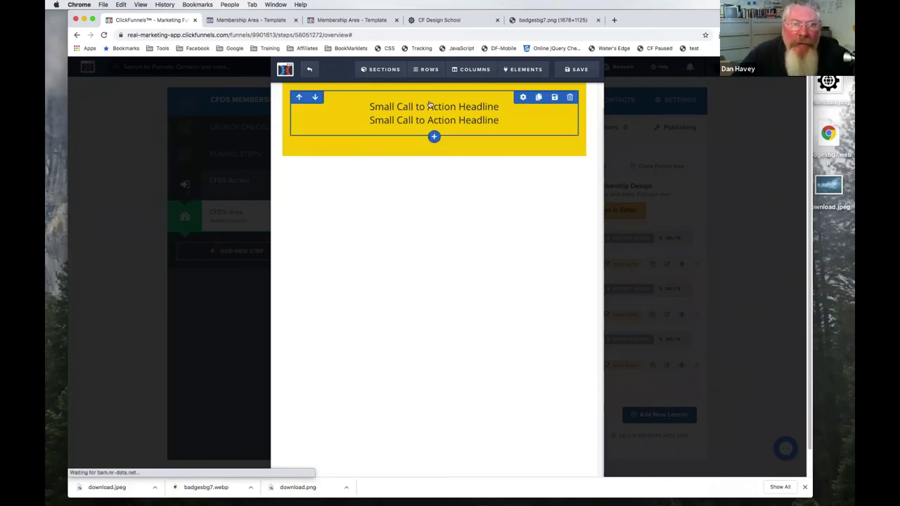
pyautogui.click(340, 21)
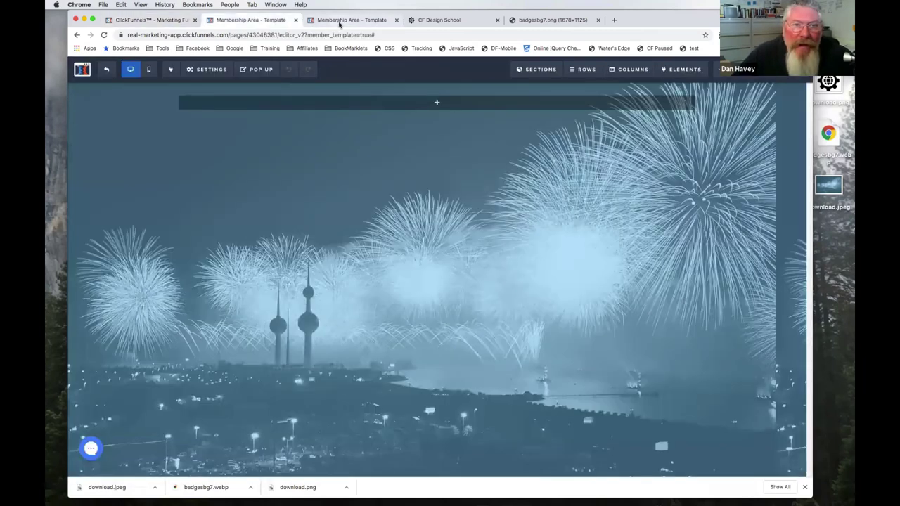
pyautogui.click(436, 24)
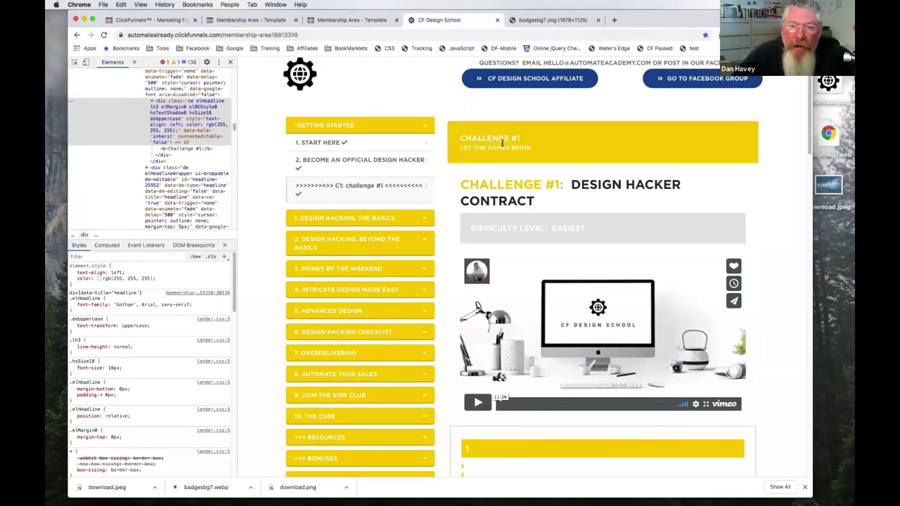
pyautogui.tripleClick(502, 141)
pyautogui.press('super+c')
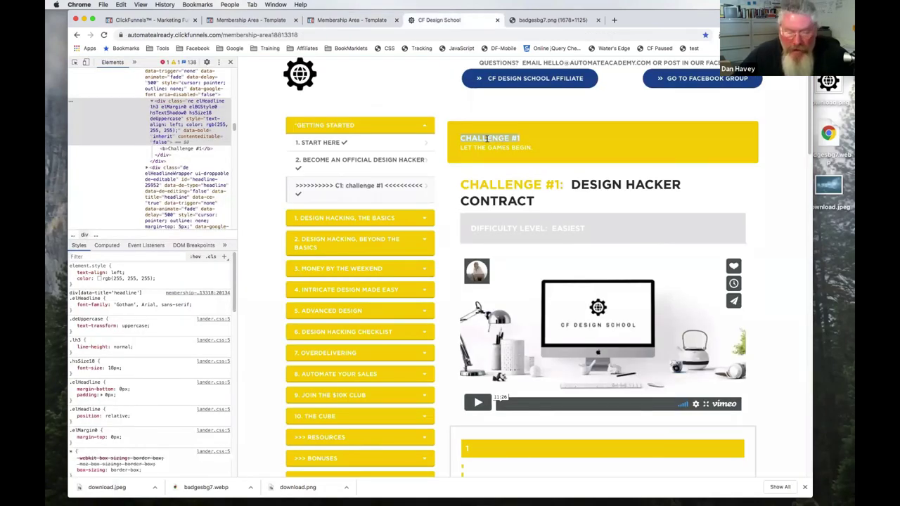
pyautogui.click(177, 21)
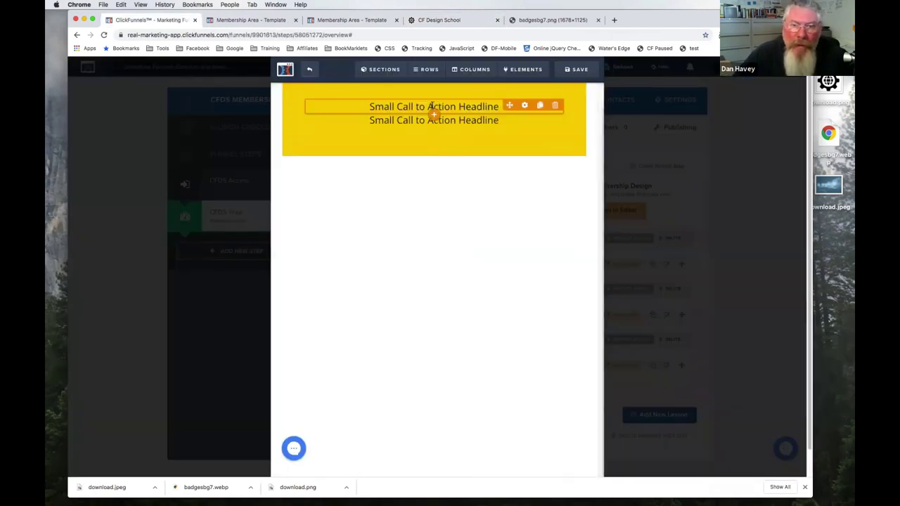
pyautogui.click(432, 107)
pyautogui.press('super+v')
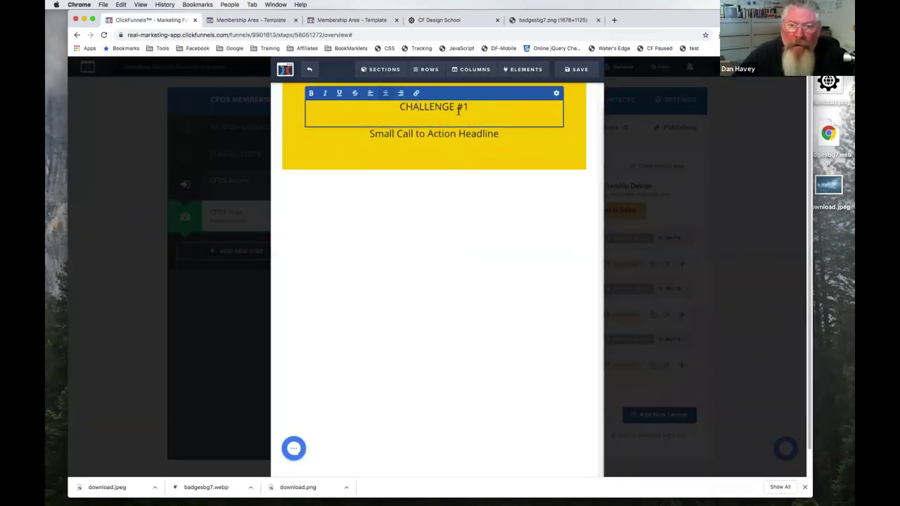
pyautogui.press('BackSpace')
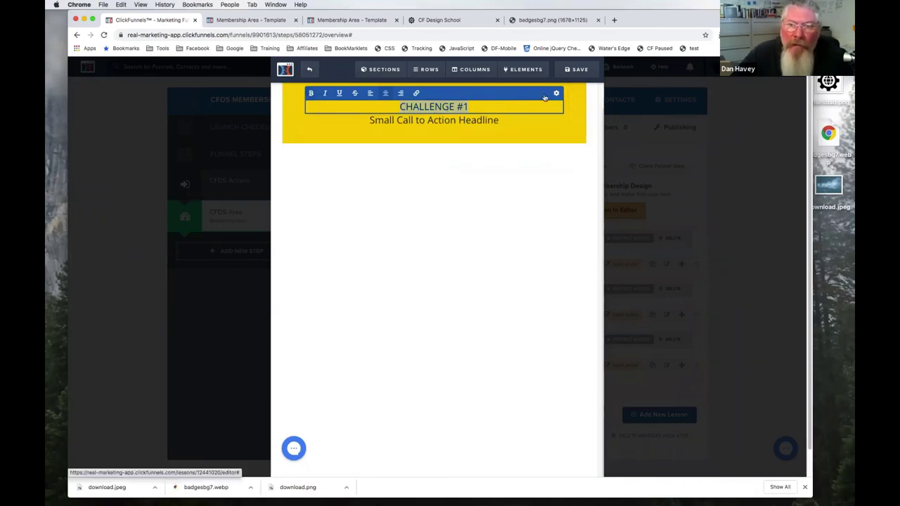
# Step: Make the CHALLENGE #1 headline bold and left-aligned, with white text at font size 18
pyautogui.press('super+b')
pyautogui.press('super+shift+l')
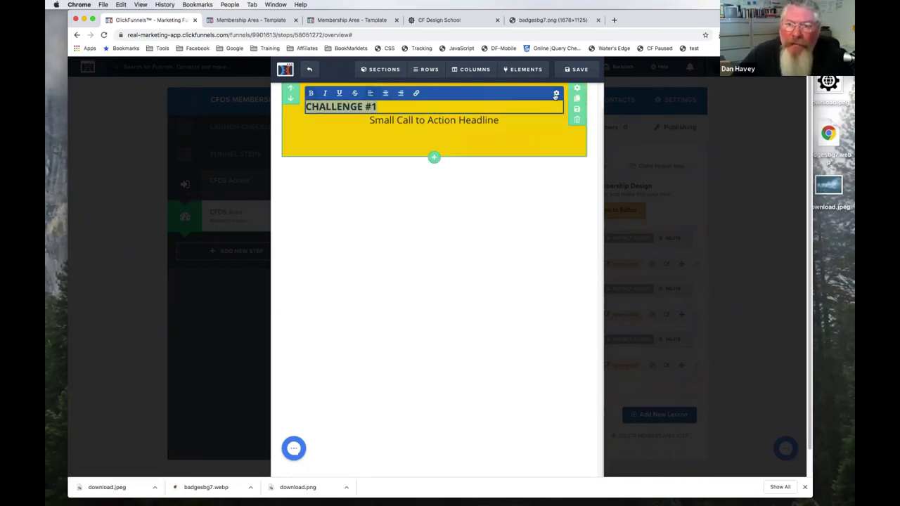
pyautogui.click(571, 140)
pyautogui.click(529, 226)
pyautogui.click(502, 256)
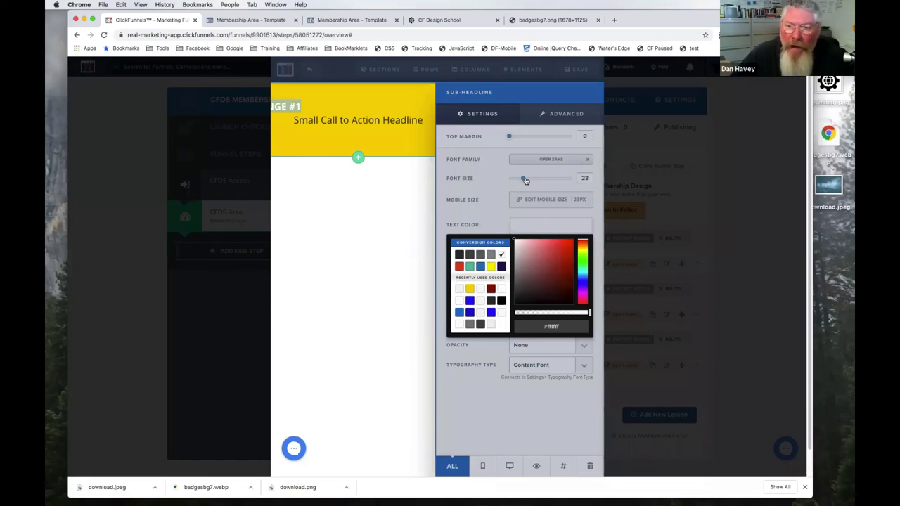
pyautogui.moveTo(523, 178); pyautogui.dragTo(517, 180)
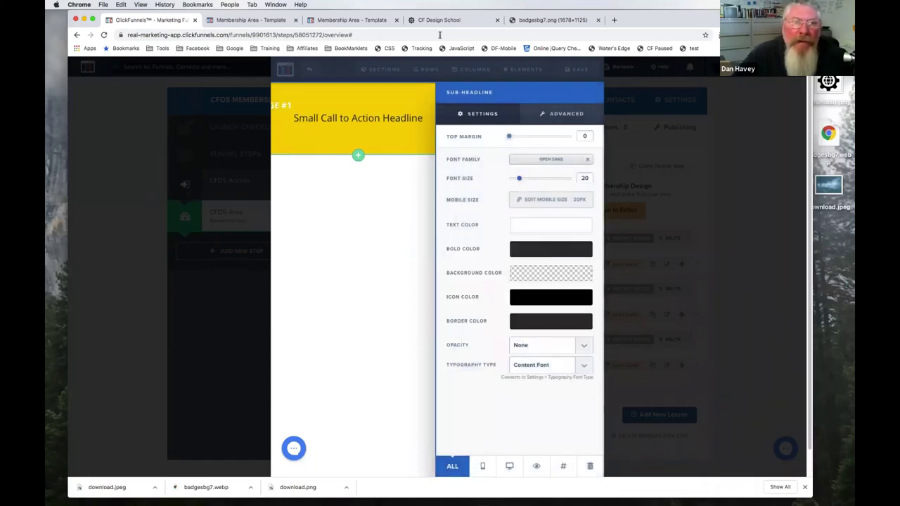
# Step: Inspect the computed styles of the LET THE GAMES BEGIN line on the CF Design School page and return to the lesson
pyautogui.click(446, 20)
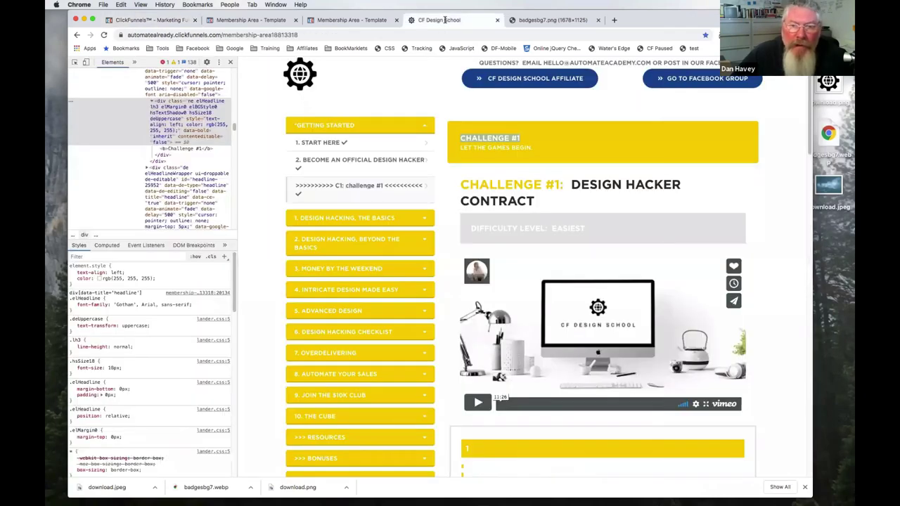
pyautogui.rightClick(477, 149)
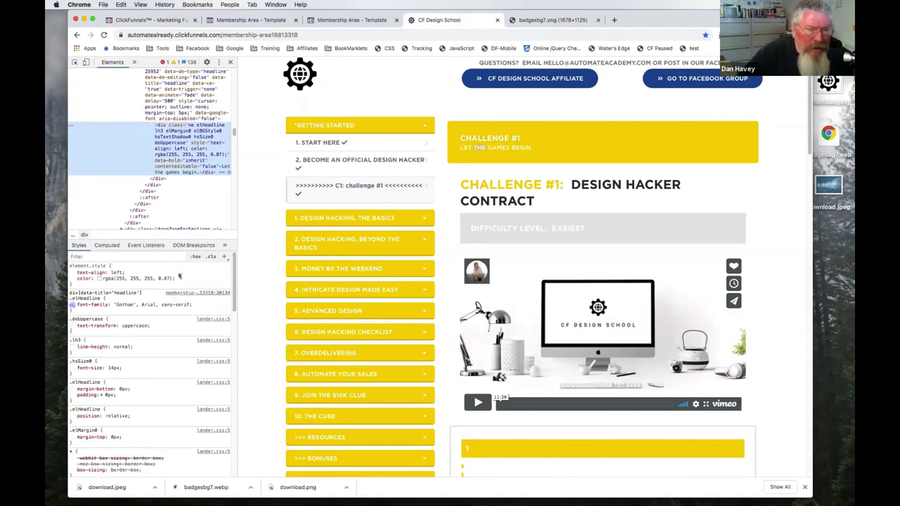
pyautogui.click(107, 245)
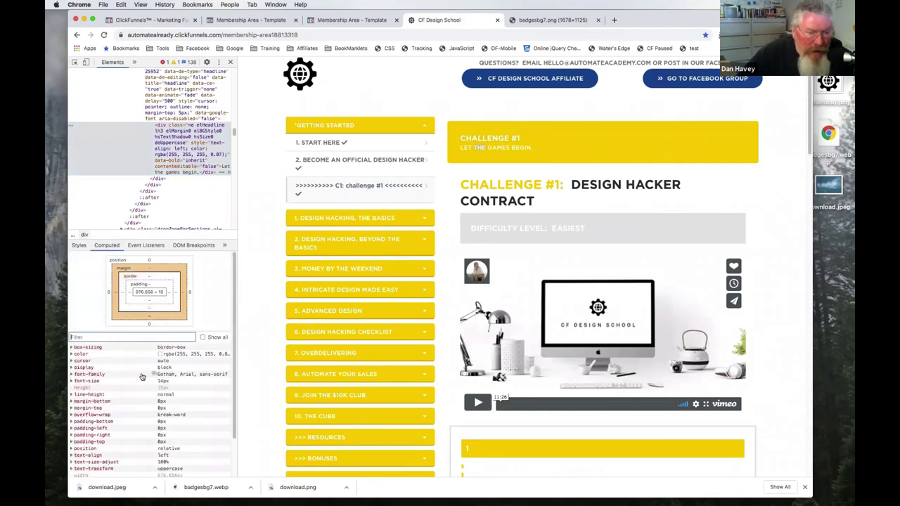
pyautogui.scroll(-1, 142, 378)
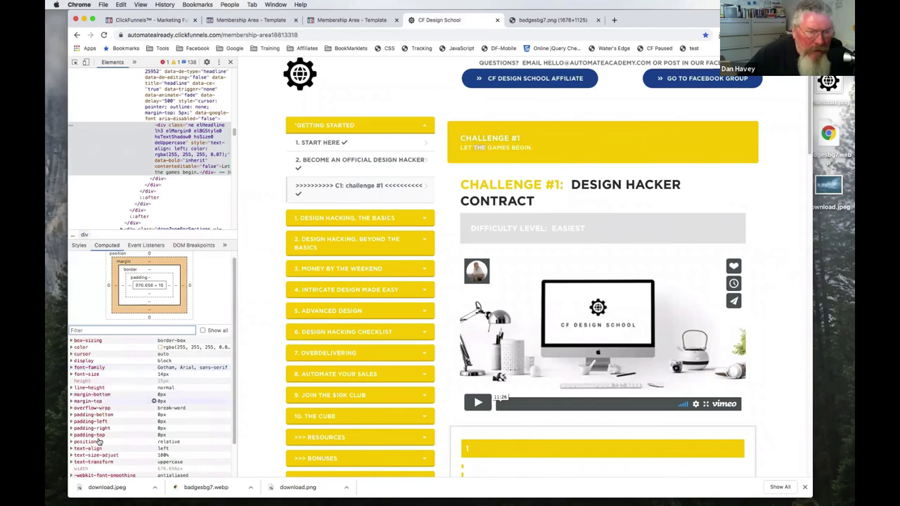
pyautogui.click(175, 20)
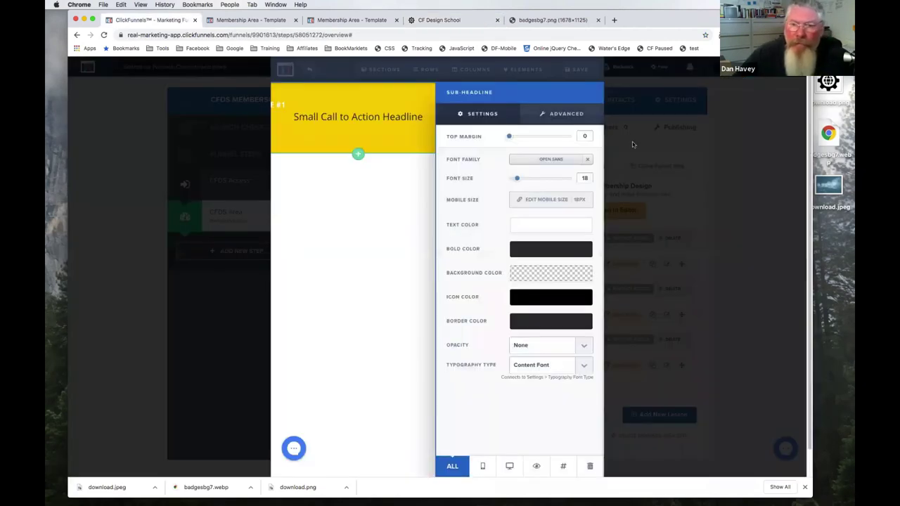
pyautogui.click(401, 141)
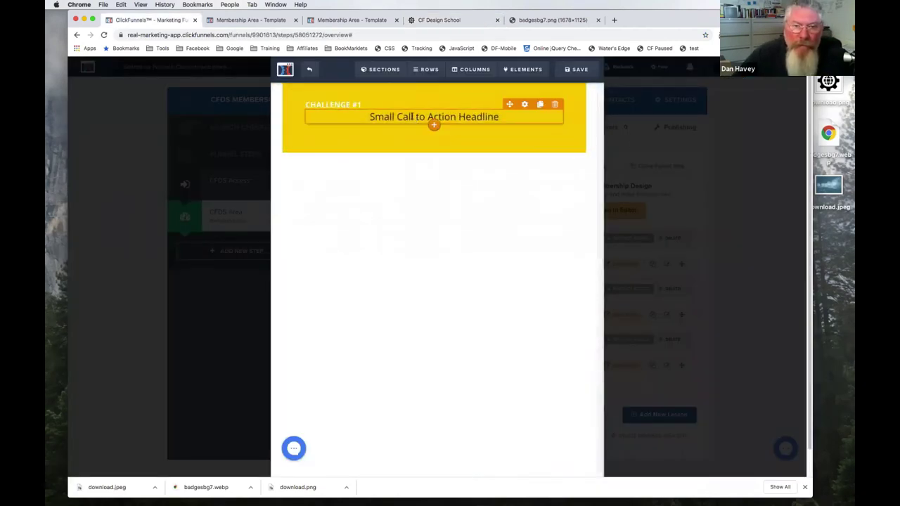
pyautogui.click(413, 117)
pyautogui.tripleClick(413, 117)
pyautogui.write('CHALLENGE #1')
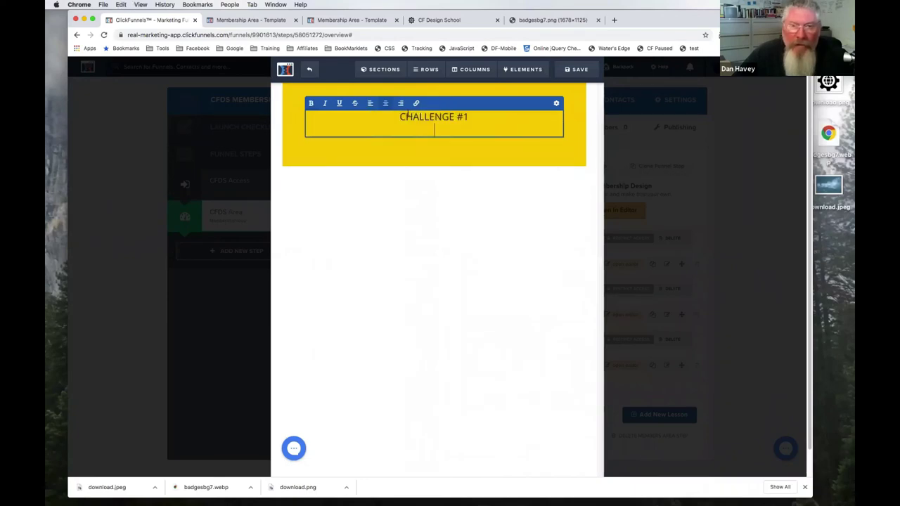
# Step: Replace the second headline with "LET THE GAMES BEGIN." copied from the CF Design School page, and left-align it
pyautogui.click(422, 21)
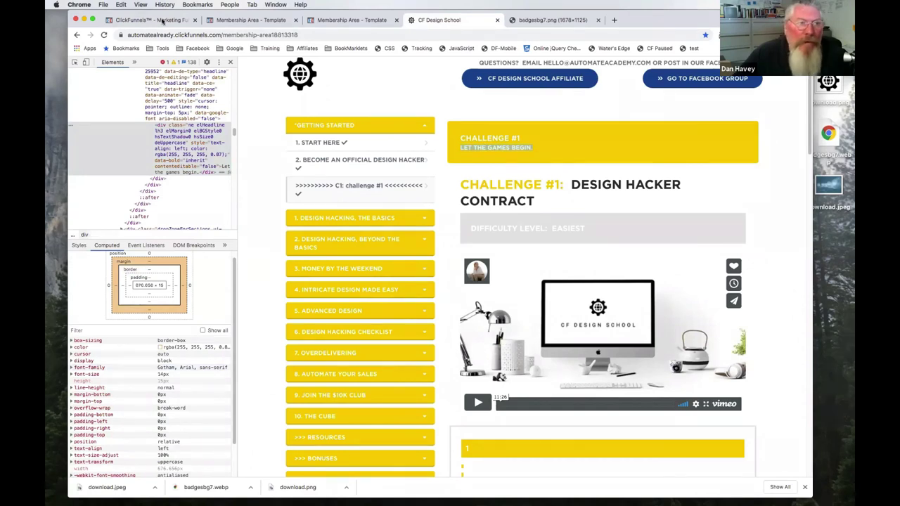
pyautogui.click(162, 22)
pyautogui.click(435, 130)
pyautogui.tripleClick(421, 117)
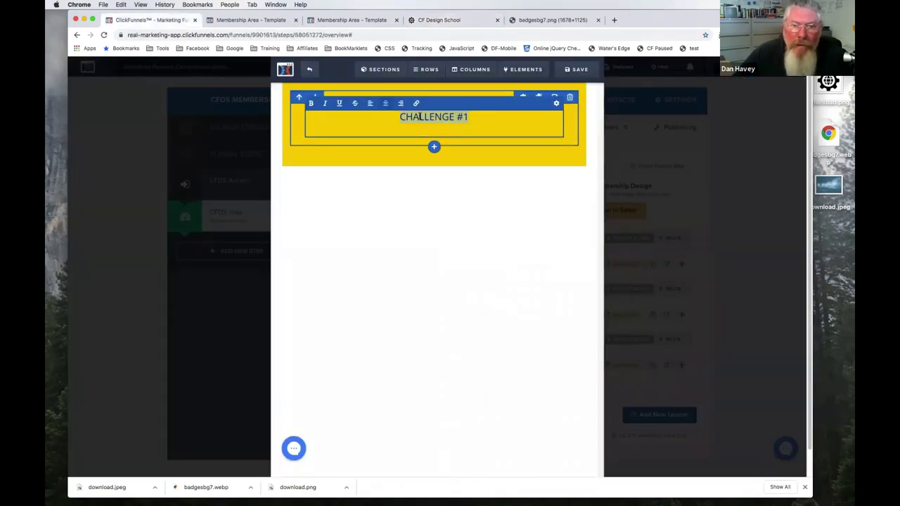
pyautogui.write('LET THE GAMES BEGIN.')
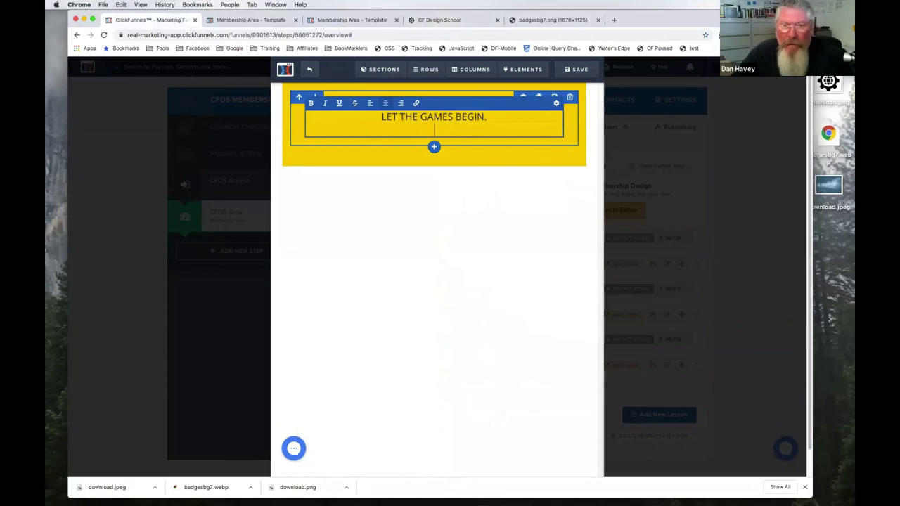
pyautogui.press('BackSpace')
pyautogui.click(370, 103)
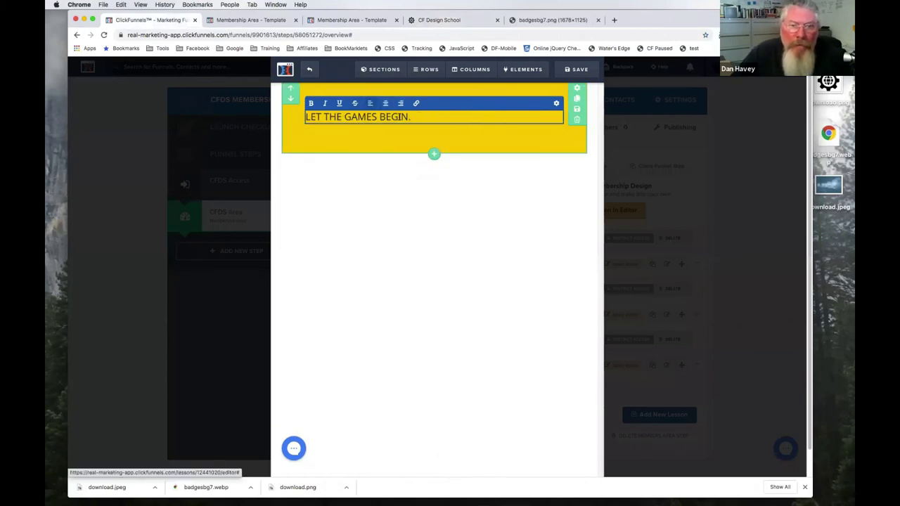
# Step: Set the LET THE GAMES BEGIN sub-headline's font size to 14 and its text color to white (#ffffff)
pyautogui.click(556, 103)
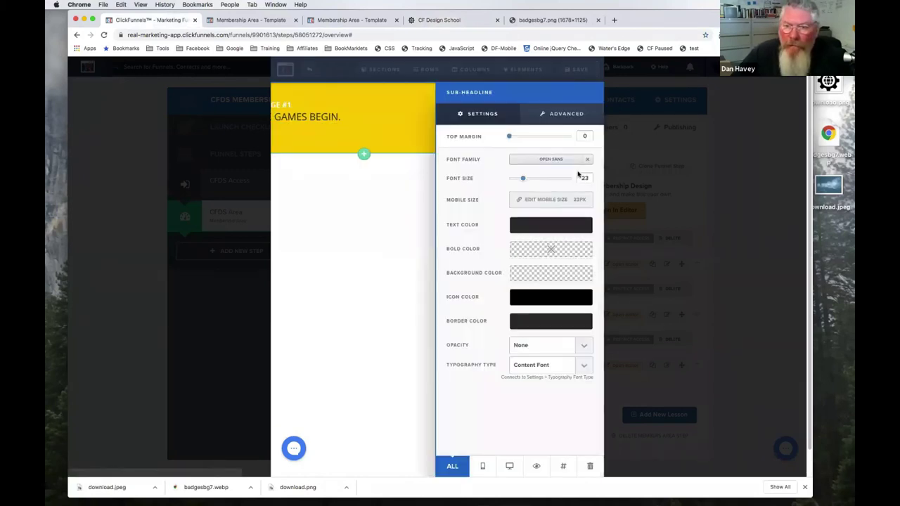
pyautogui.moveTo(524, 178); pyautogui.dragTo(513, 180)
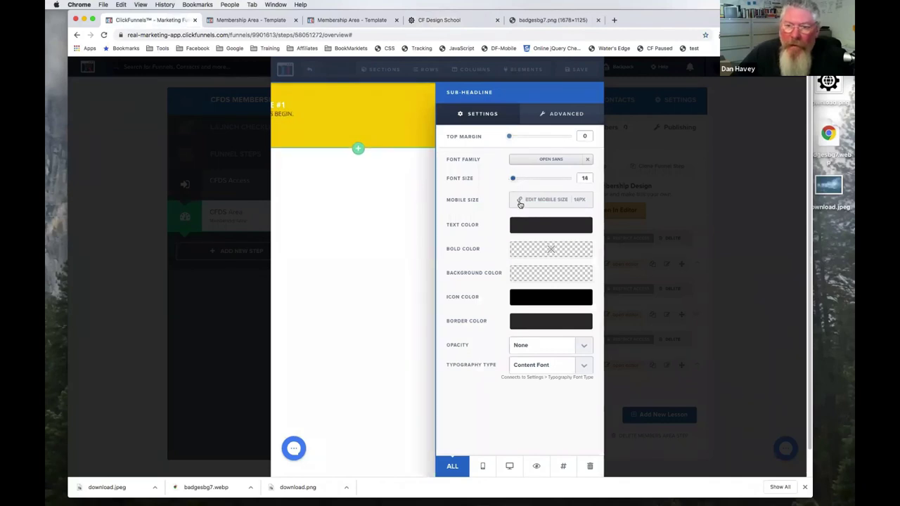
pyautogui.click(526, 225)
pyautogui.click(502, 255)
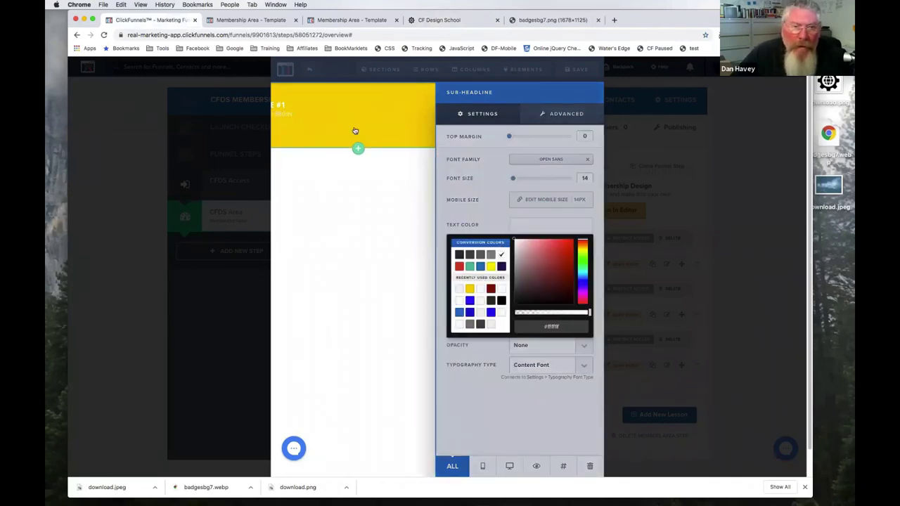
# Step: Make the LET THE GAMES BEGIN sub-headline bold
pyautogui.click(333, 124)
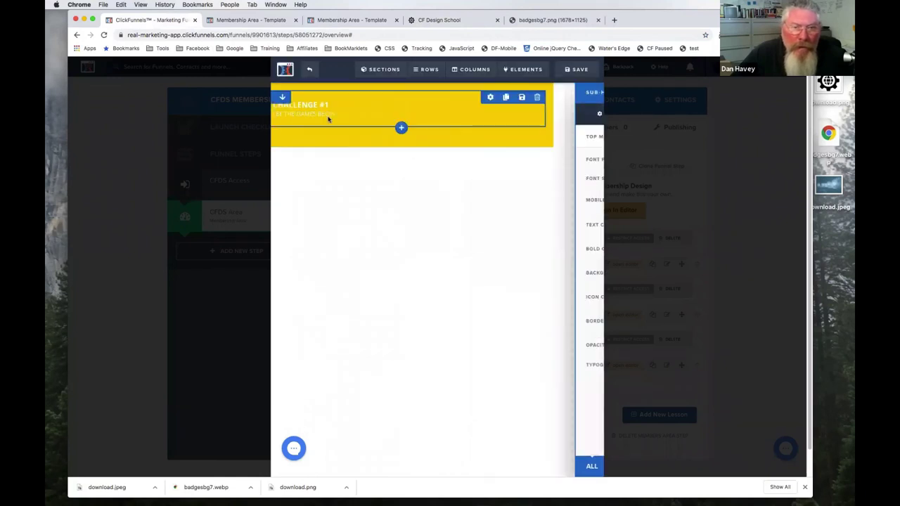
pyautogui.click(330, 115)
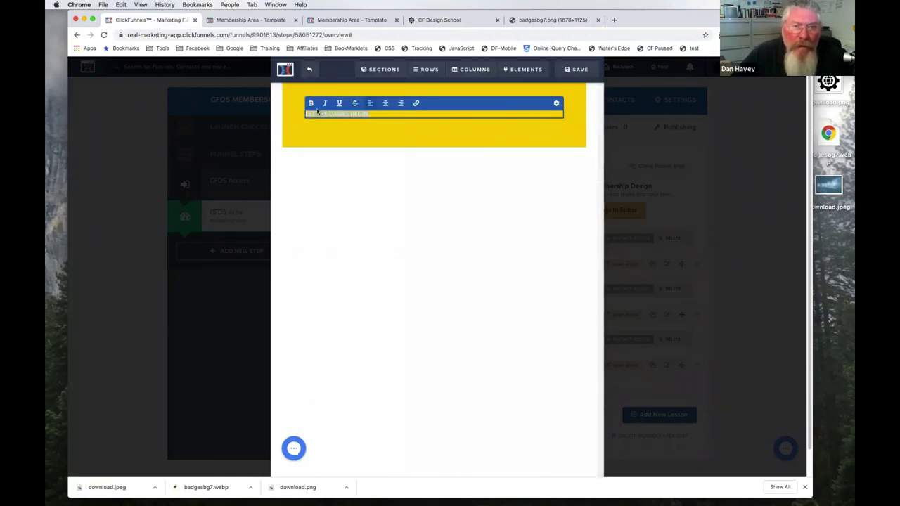
pyautogui.moveTo(313, 111); pyautogui.dragTo(331, 144)
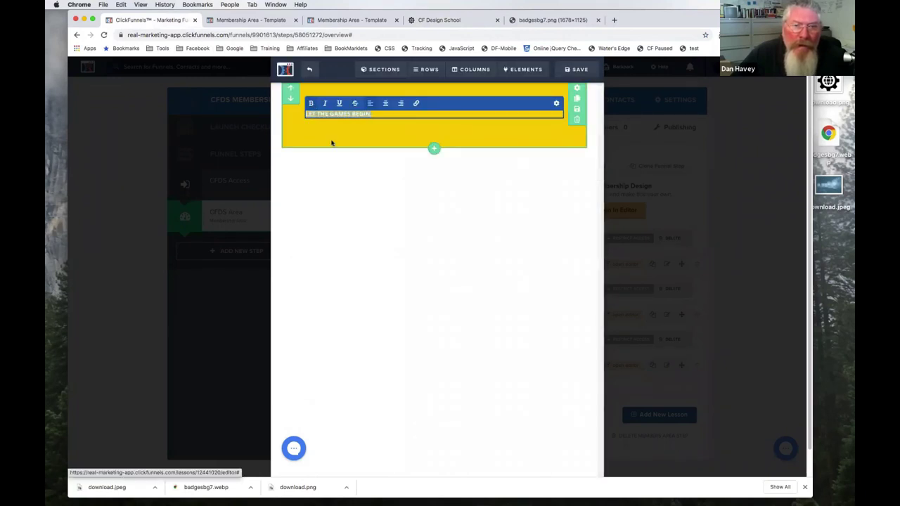
# Step: Inspect the yellow CHALLENGE #1 banner section's padding on the CF Design School page and return to the lesson
pyautogui.click(455, 20)
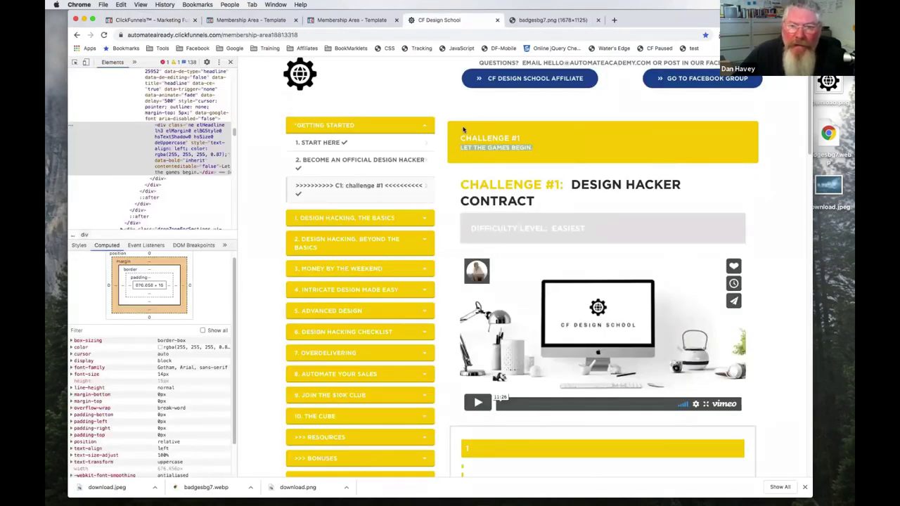
pyautogui.rightClick(459, 129)
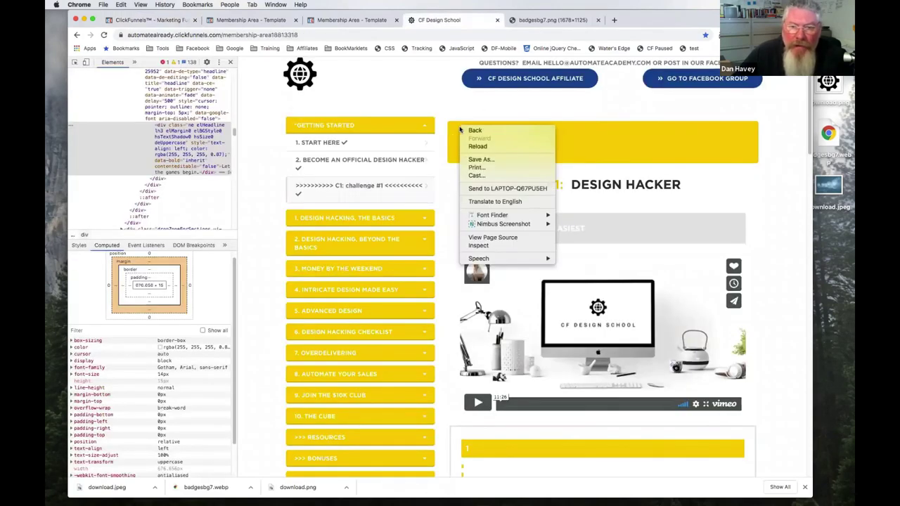
pyautogui.click(476, 250)
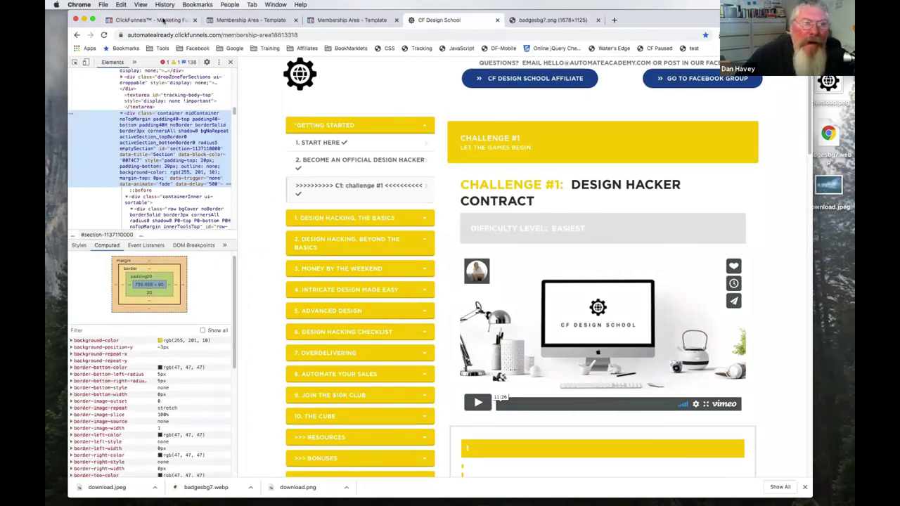
pyautogui.click(167, 20)
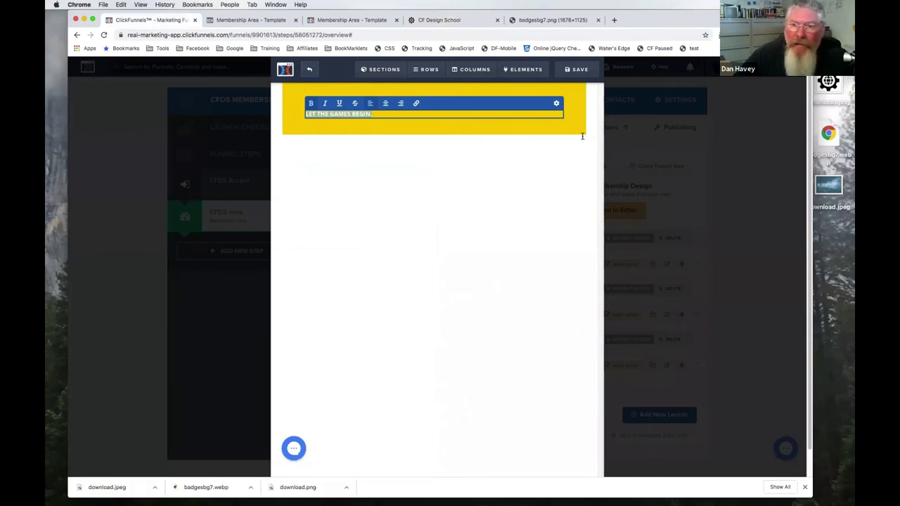
# Step: Set the yellow section's left/right padding to 0
pyautogui.click(556, 104)
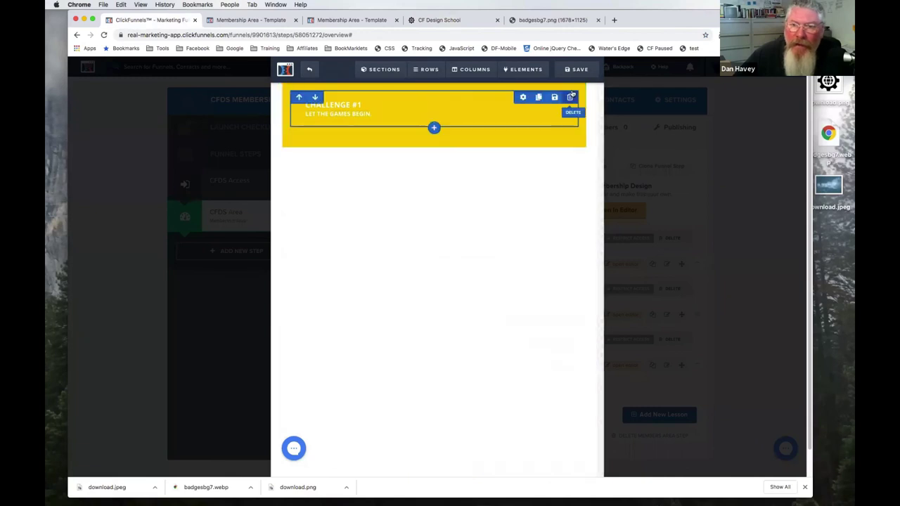
pyautogui.click(578, 90)
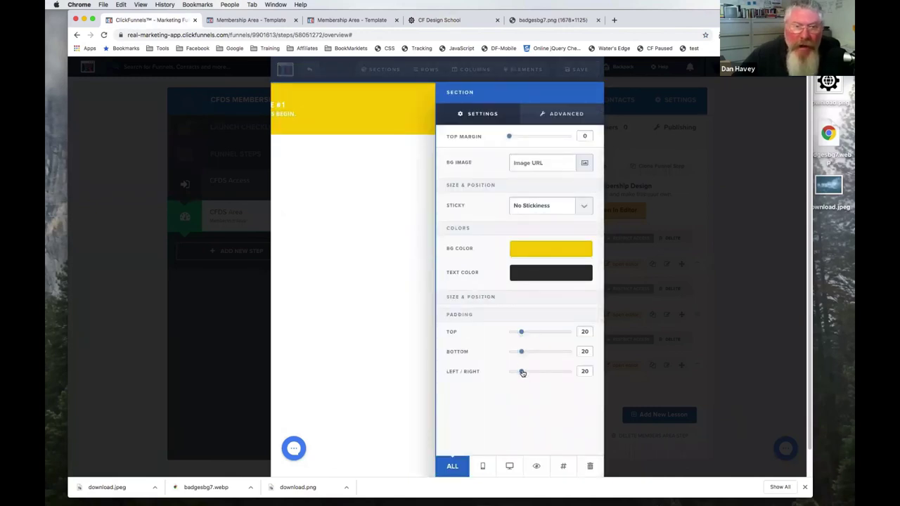
pyautogui.moveTo(522, 373); pyautogui.dragTo(492, 376)
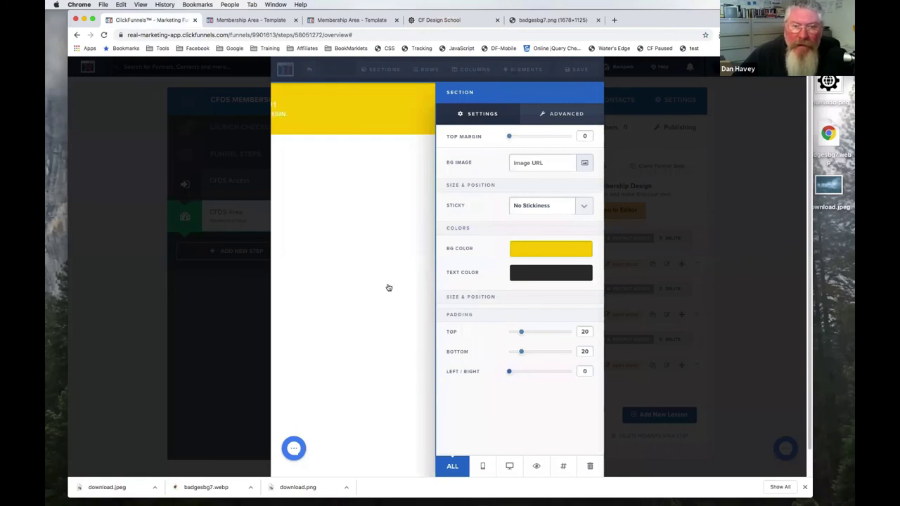
pyautogui.click(429, 138)
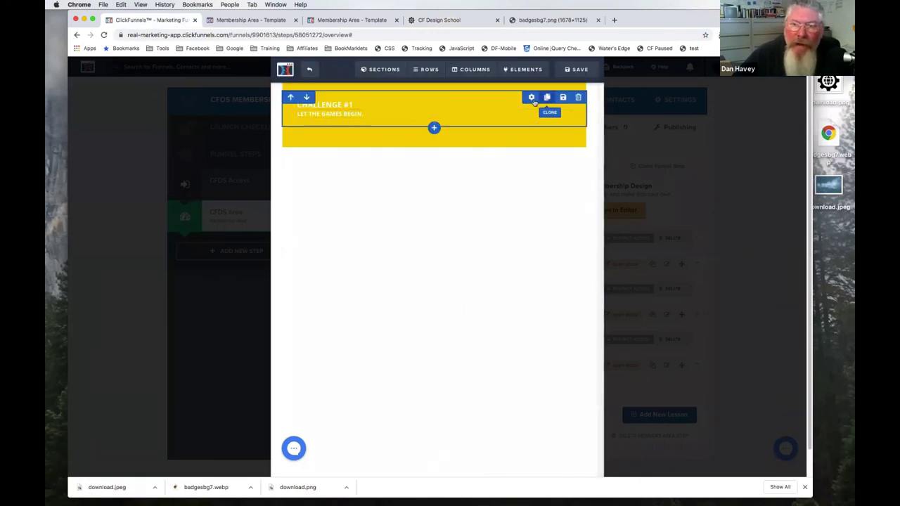
# Step: Set the top, bottom and left/right padding of the one-column row in the yellow section to 0
pyautogui.click(531, 98)
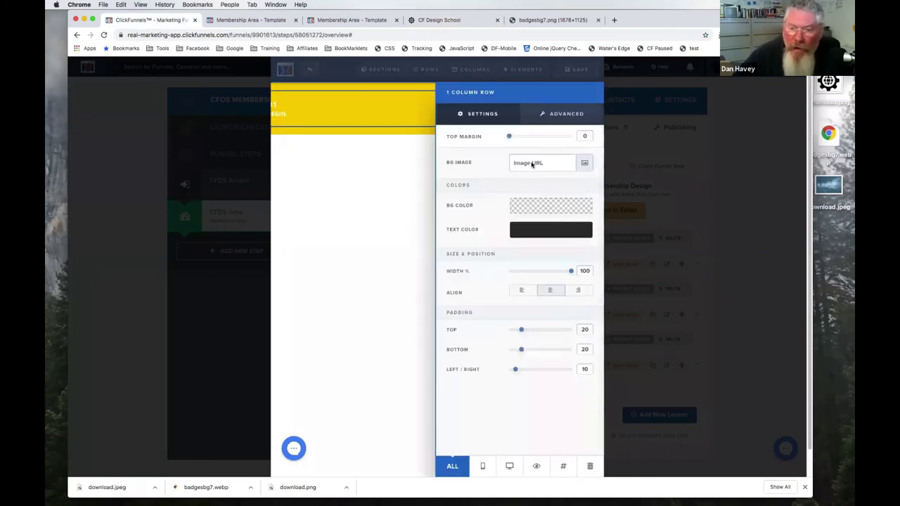
pyautogui.moveTo(521, 351); pyautogui.dragTo(509, 330)
pyautogui.moveTo(516, 371); pyautogui.dragTo(496, 372)
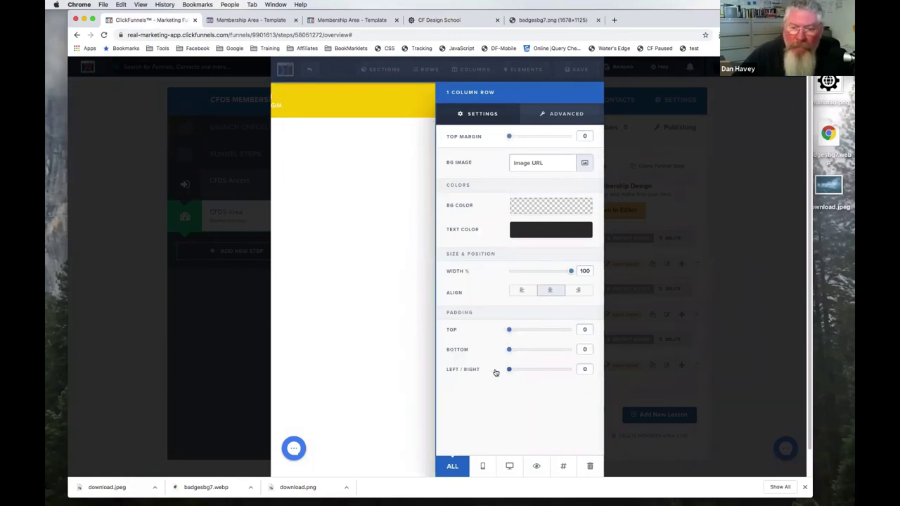
pyautogui.click(379, 246)
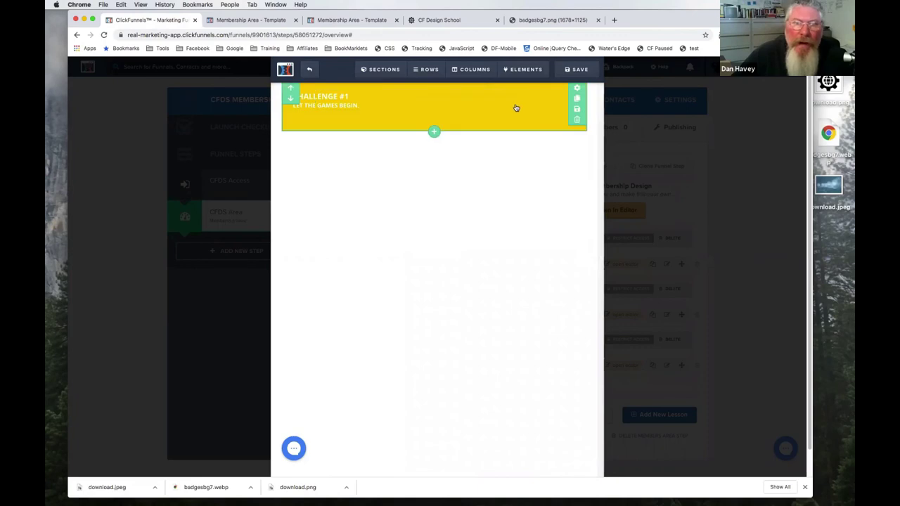
# Step: Review the CHALLENGE #1 banner's computed border radius and padding on the CF Design School page, and return to the lesson
pyautogui.click(441, 20)
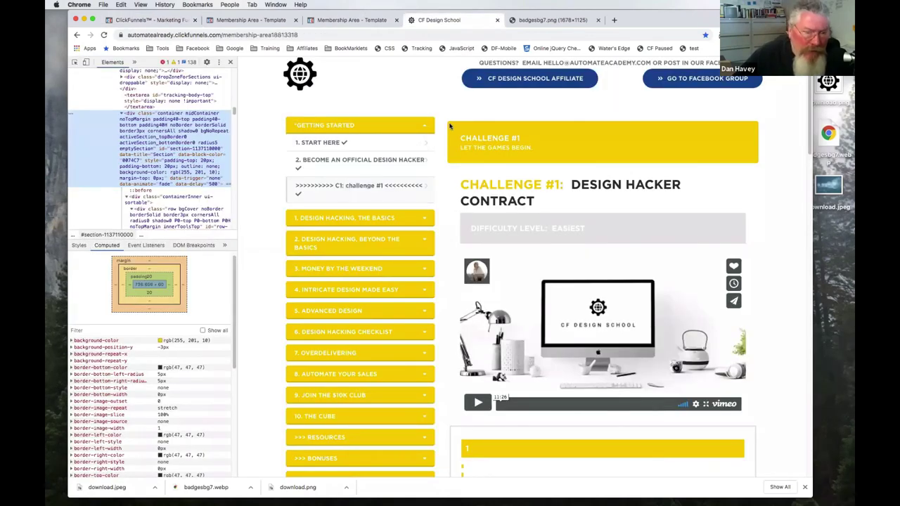
pyautogui.scroll(-3, 167, 383)
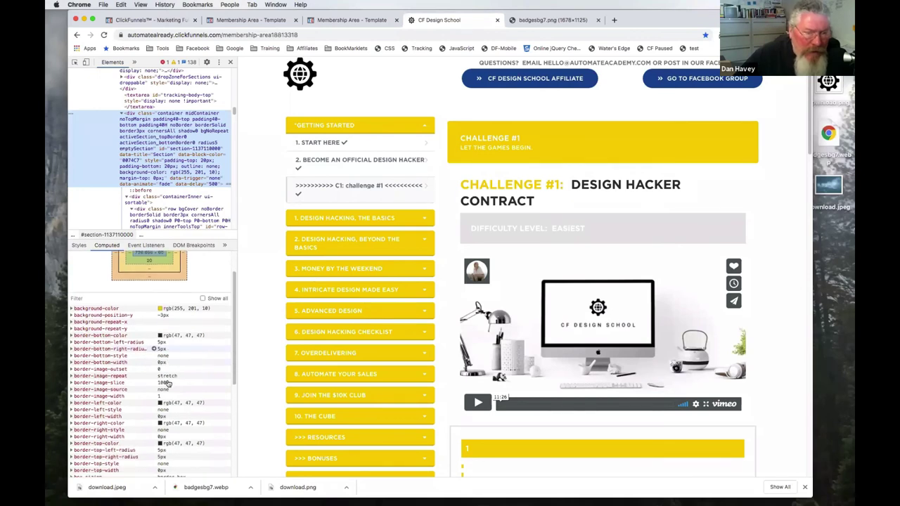
pyautogui.scroll(-2, 167, 383)
pyautogui.scroll(-3, 145, 386)
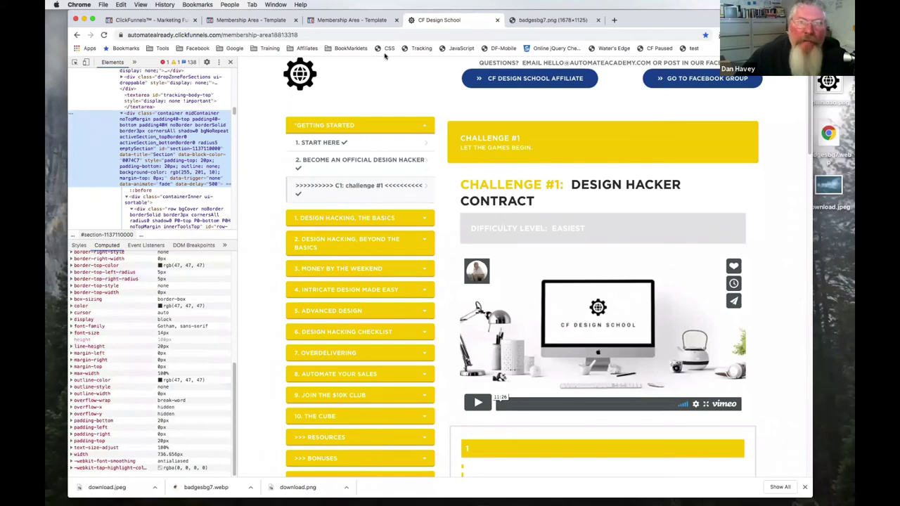
pyautogui.click(176, 20)
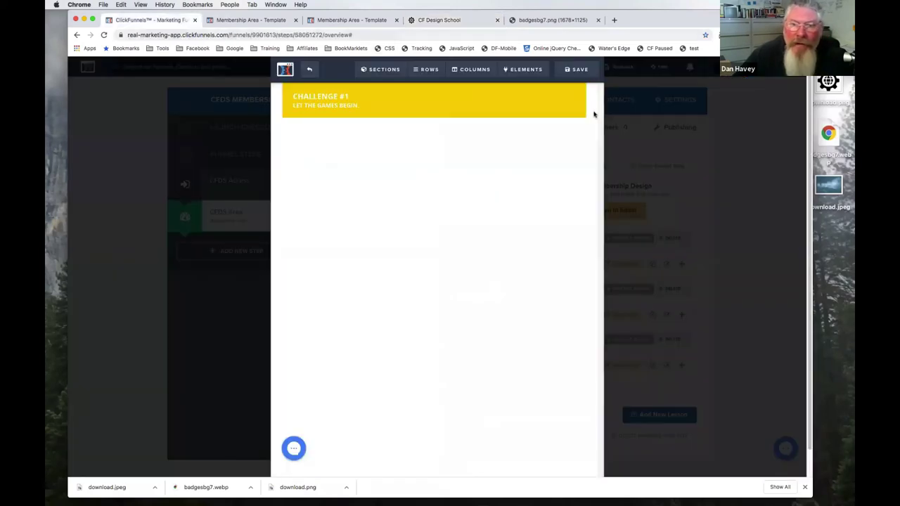
# Step: Give the yellow section a 5px corner radius on all edges, then save the lesson and exit to the funnel overview
pyautogui.click(578, 109)
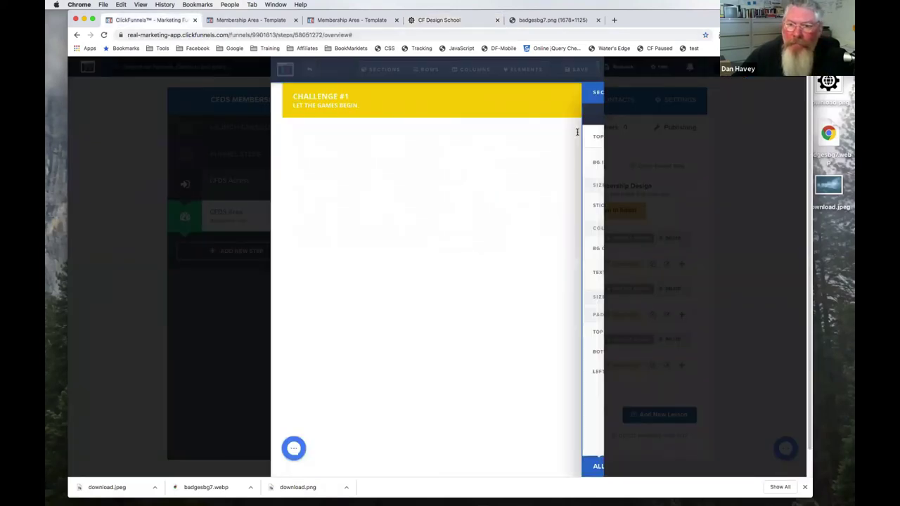
pyautogui.click(573, 115)
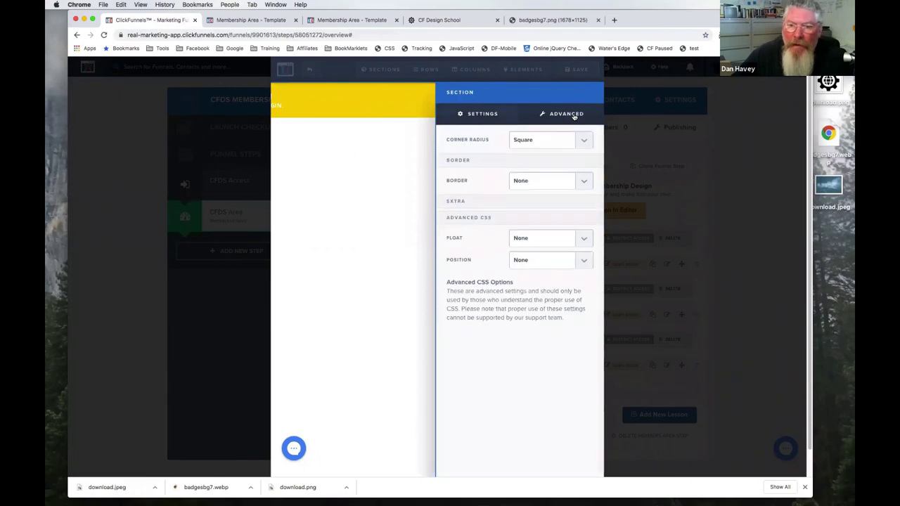
pyautogui.click(522, 140)
pyautogui.click(356, 194)
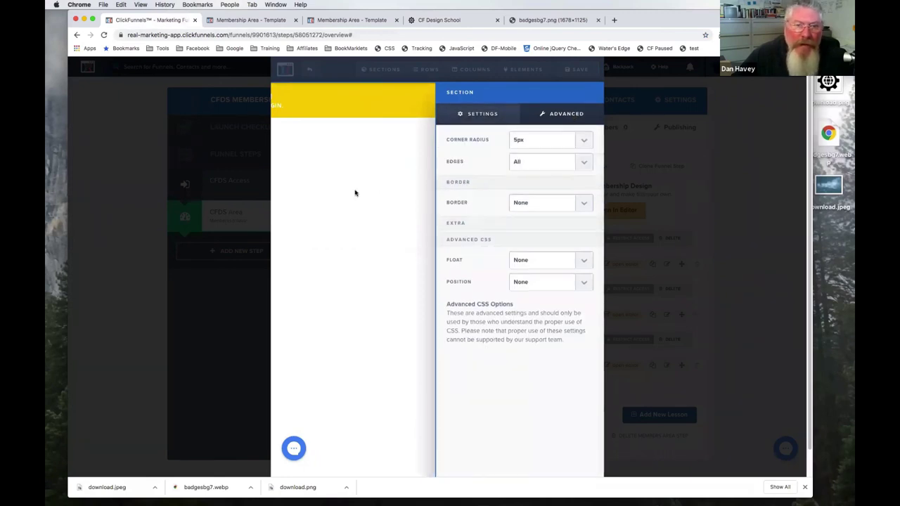
pyautogui.click(355, 194)
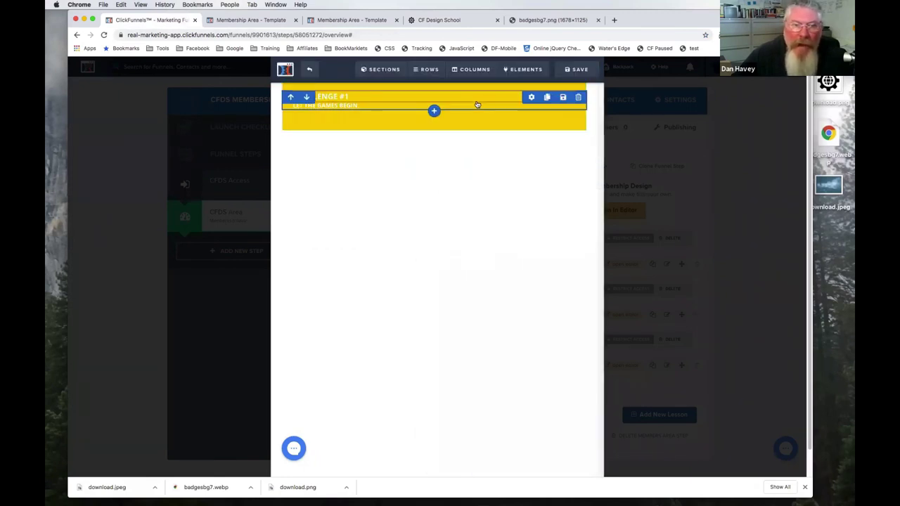
pyautogui.click(577, 70)
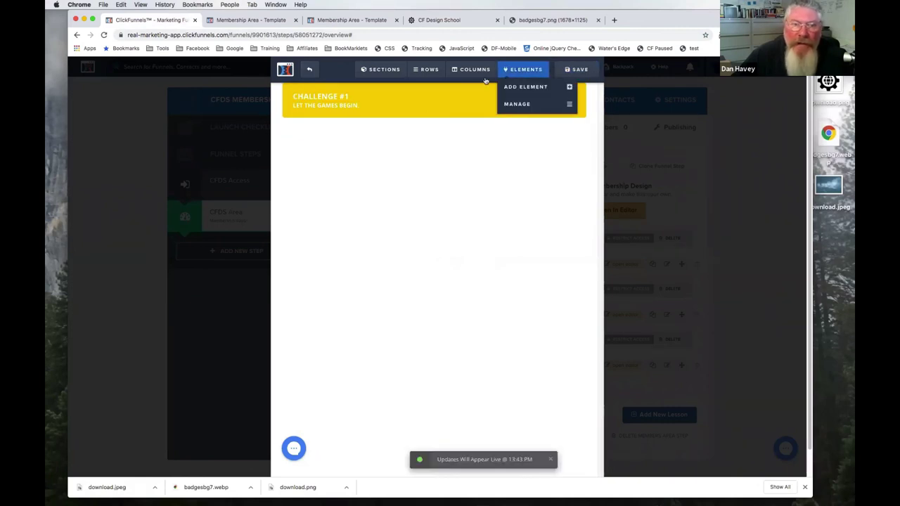
pyautogui.click(309, 69)
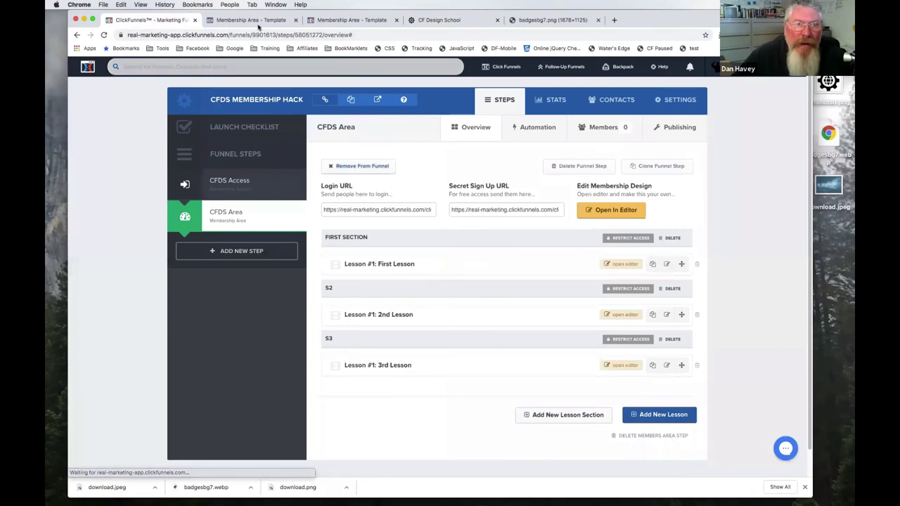
# Step: Add a full-width section to the membership area template and set its background color to white (#ffffff)
pyautogui.click(255, 21)
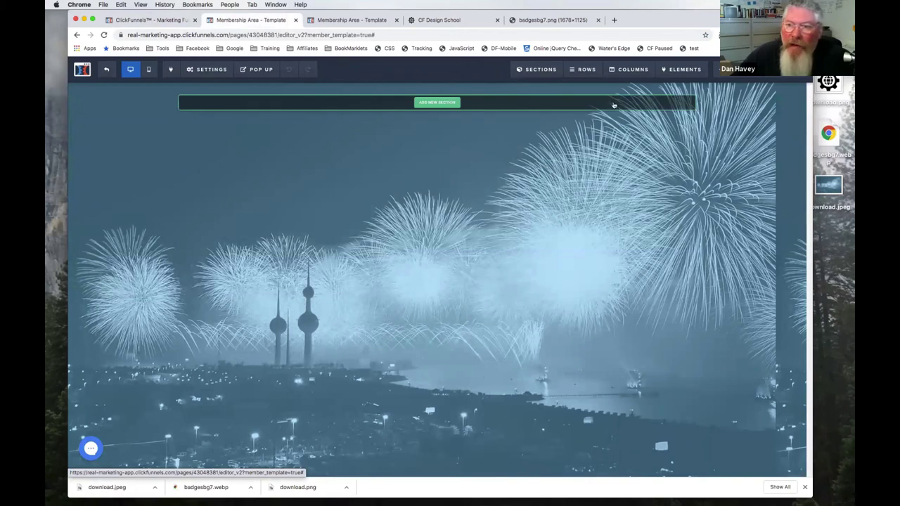
pyautogui.click(436, 104)
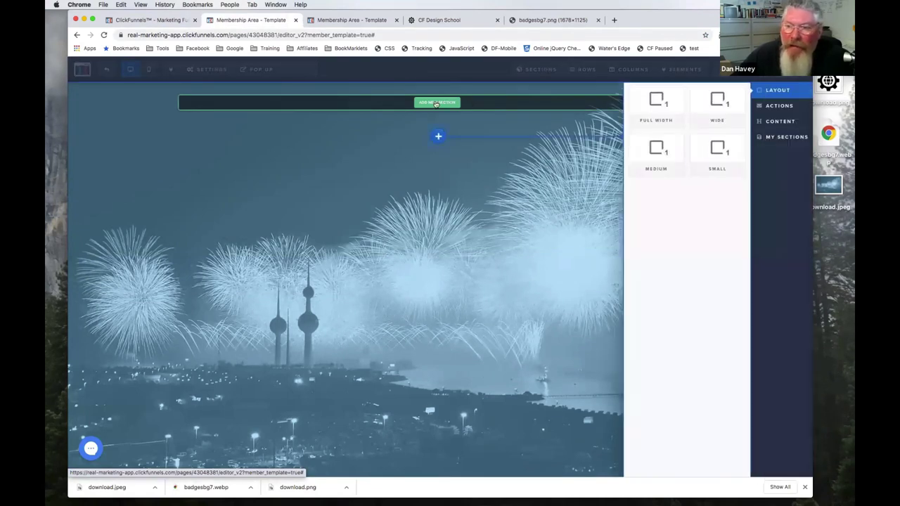
pyautogui.click(656, 113)
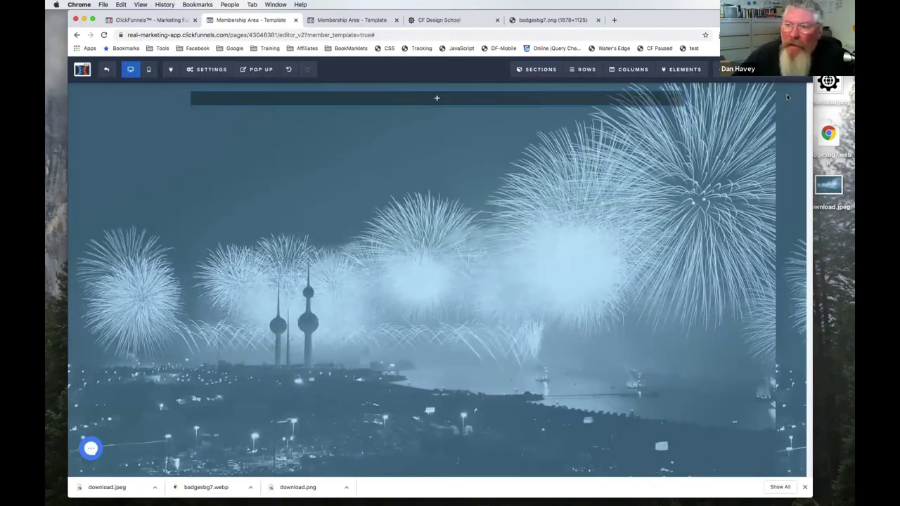
pyautogui.click(799, 90)
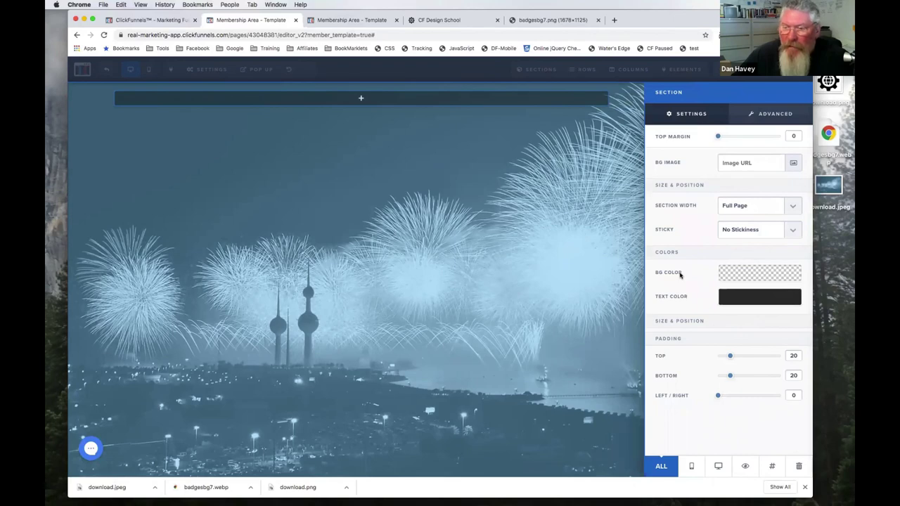
pyautogui.click(708, 306)
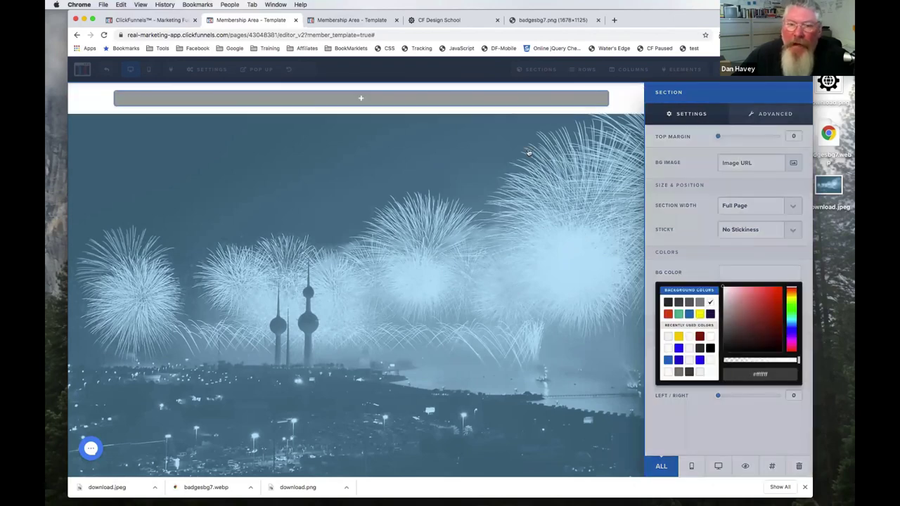
pyautogui.click(693, 99)
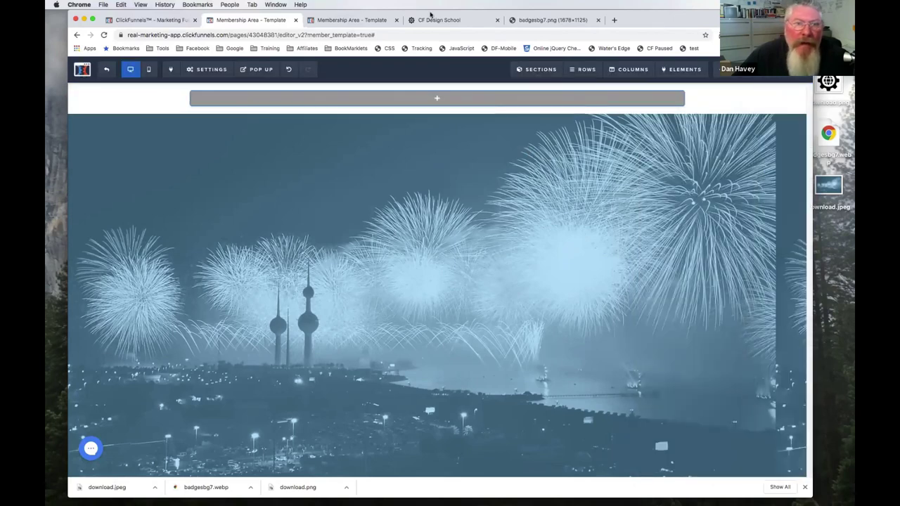
# Step: Check the template preview and examine the layout of the CF Design School page for comparison
pyautogui.click(351, 21)
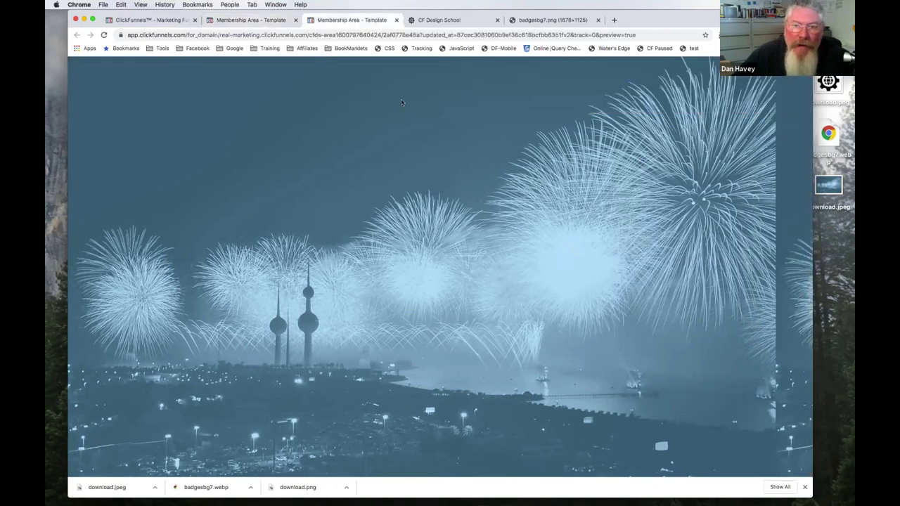
pyautogui.hotkey('ctrl', 'Tab')
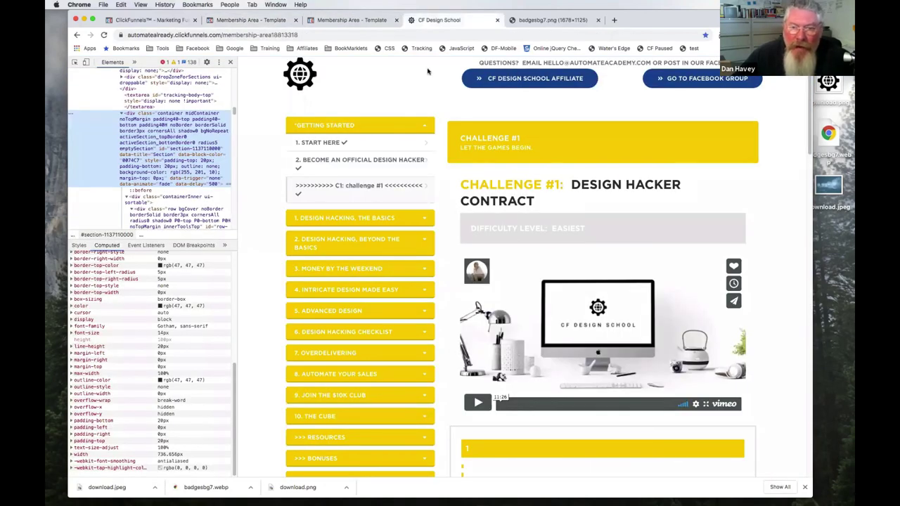
pyautogui.scroll(-10, 613, 264)
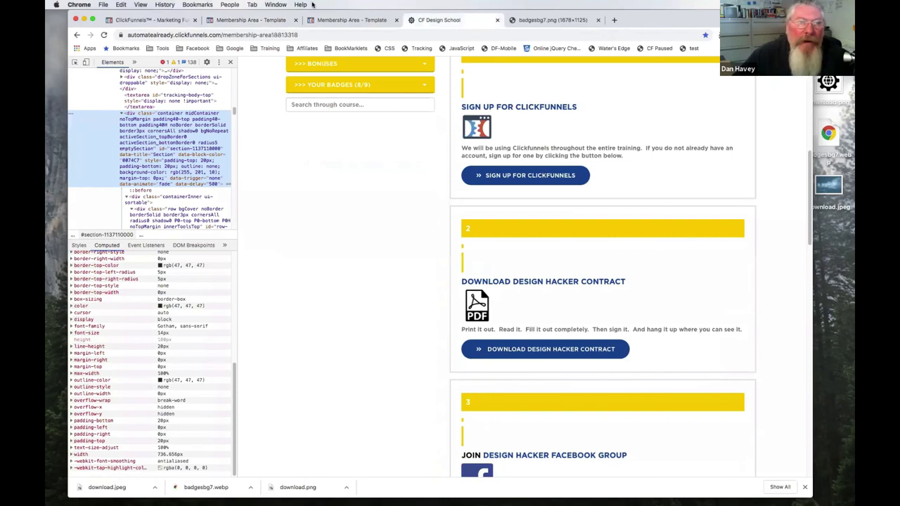
pyautogui.scroll(10, 729, 107)
# Step: Clone the white full-width section twice in the membership area template
pyautogui.hotkey('ctrl', 'shift', 'Tab')
pyautogui.hotkey('ctrl', 'shift', 'Tab')
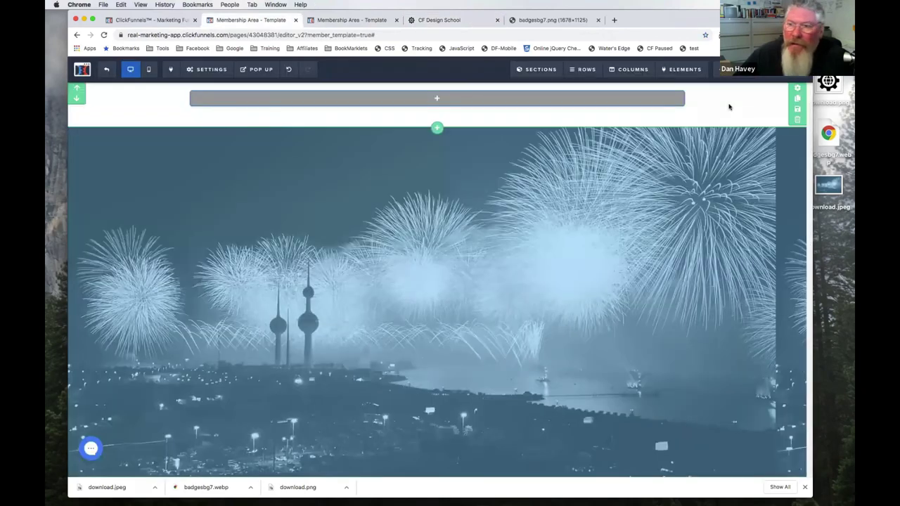
pyautogui.click(797, 99)
pyautogui.click(797, 99)
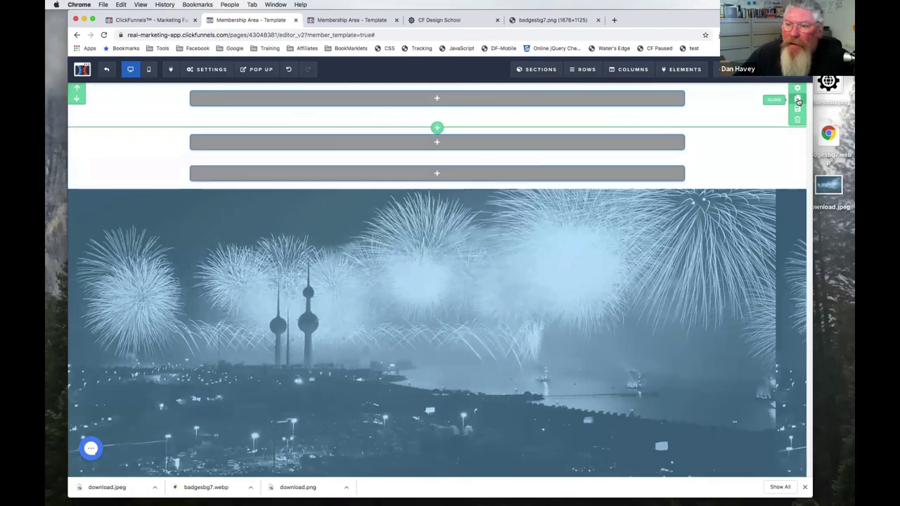
# Step: Add a one-column row and a three-column row to the first white section, and a two-column row to the second
pyautogui.moveTo(471, 143); pyautogui.dragTo(442, 100)
pyautogui.click(461, 21)
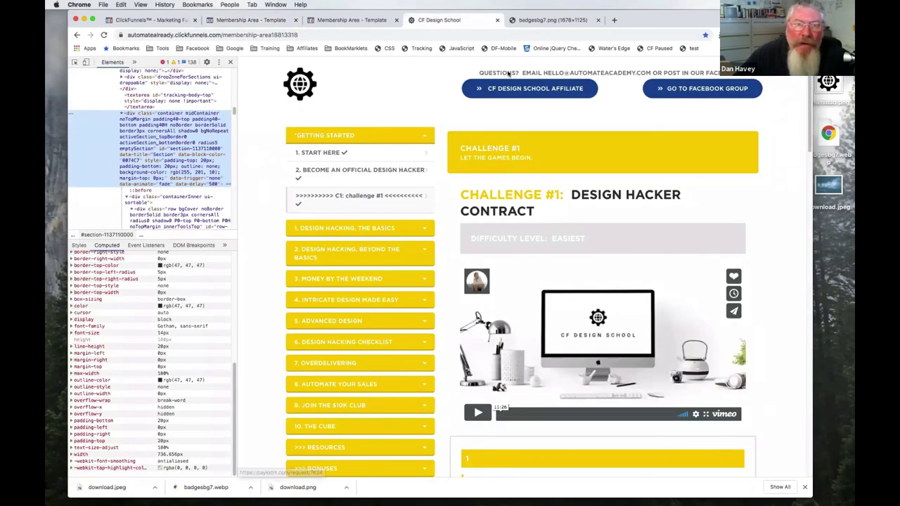
pyautogui.click(256, 21)
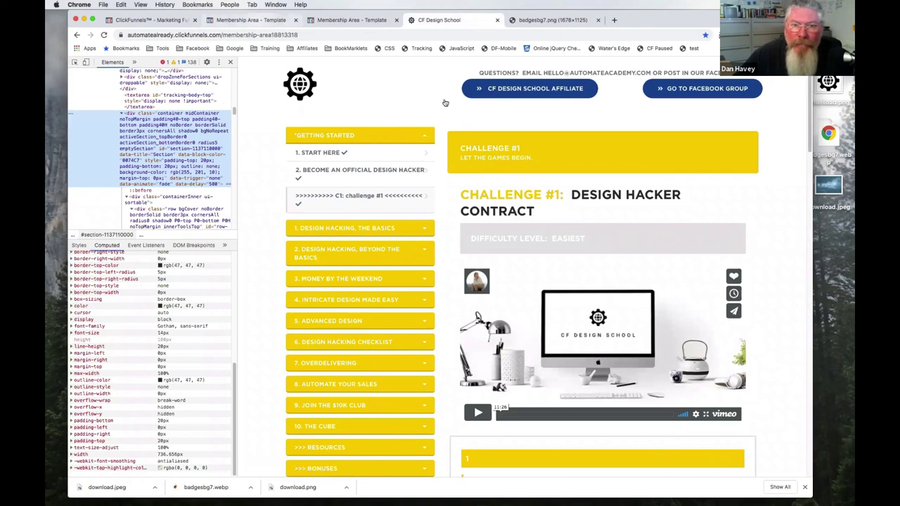
pyautogui.click(438, 131)
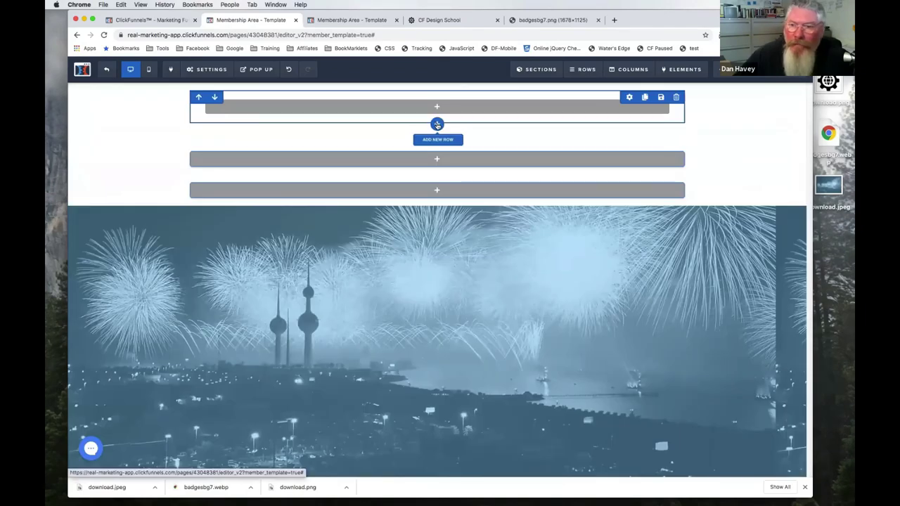
pyautogui.click(436, 125)
pyautogui.click(665, 152)
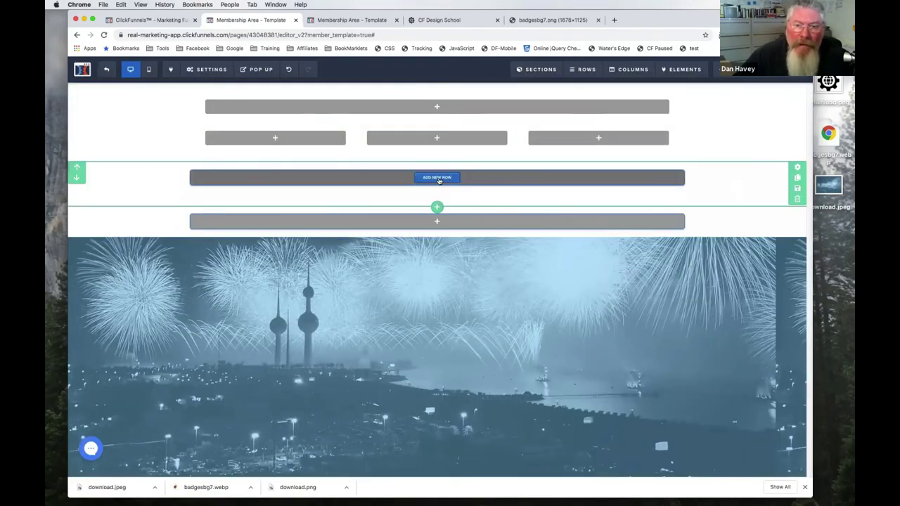
pyautogui.click(437, 177)
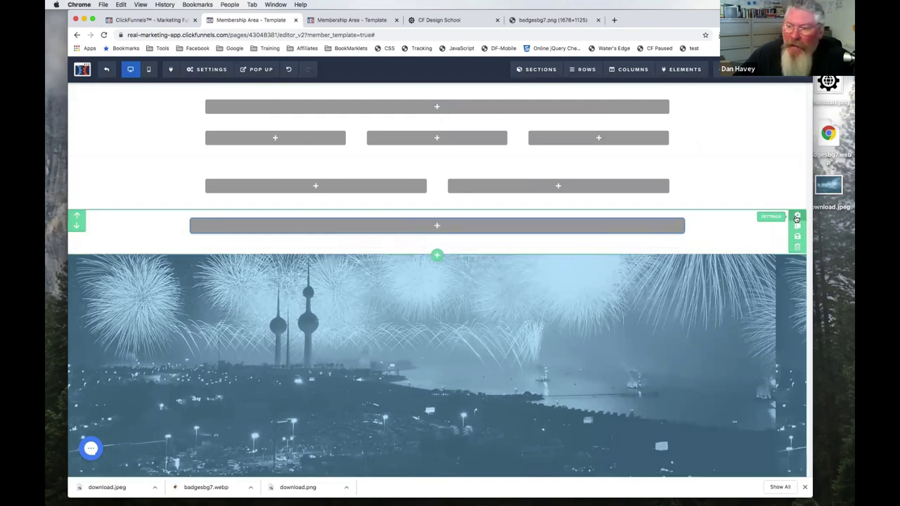
# Step: Set the third white section's top and bottom padding to 100
pyautogui.click(796, 216)
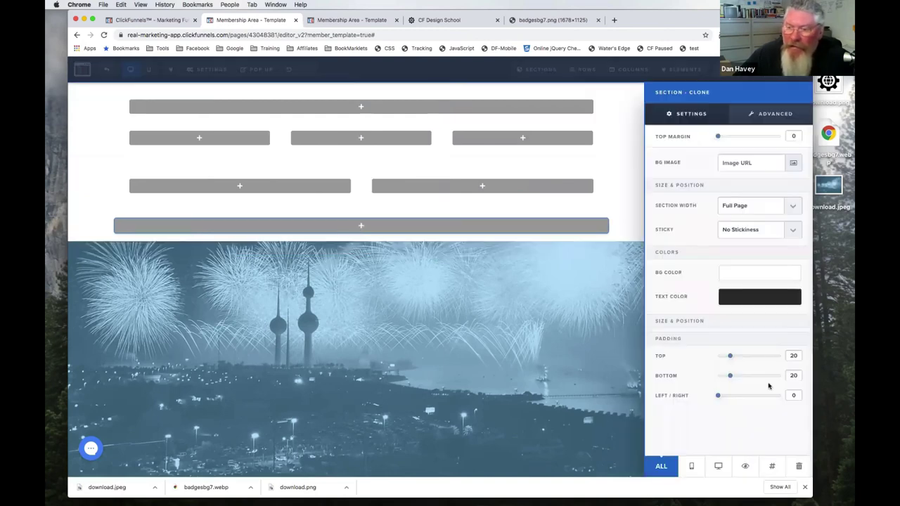
pyautogui.click(785, 355)
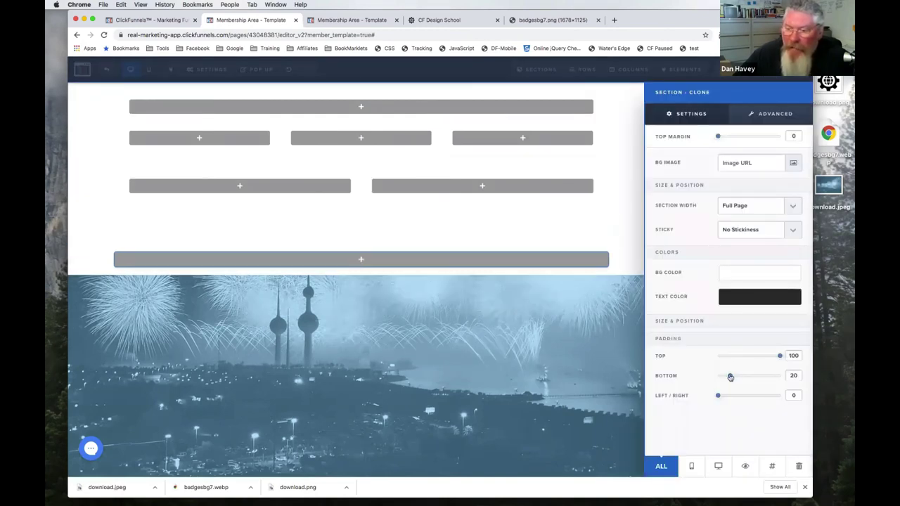
pyautogui.moveTo(731, 376); pyautogui.dragTo(784, 379)
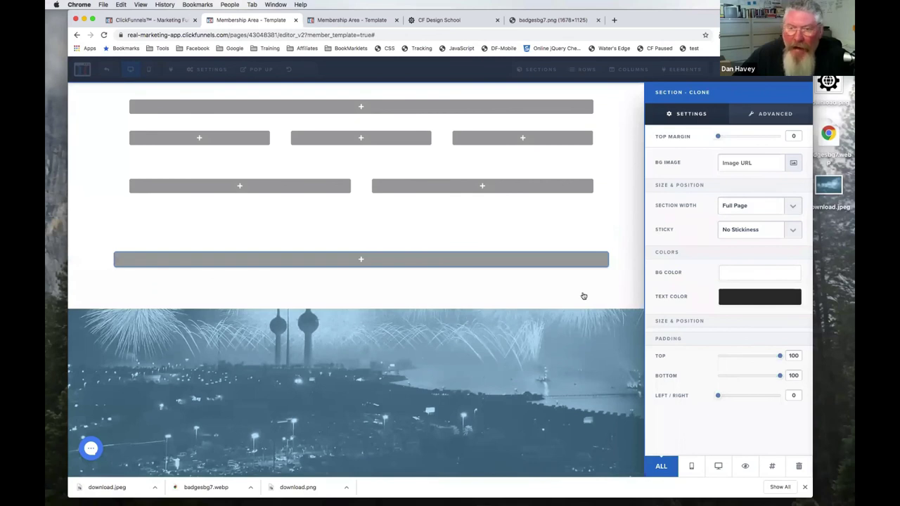
pyautogui.press('Escape')
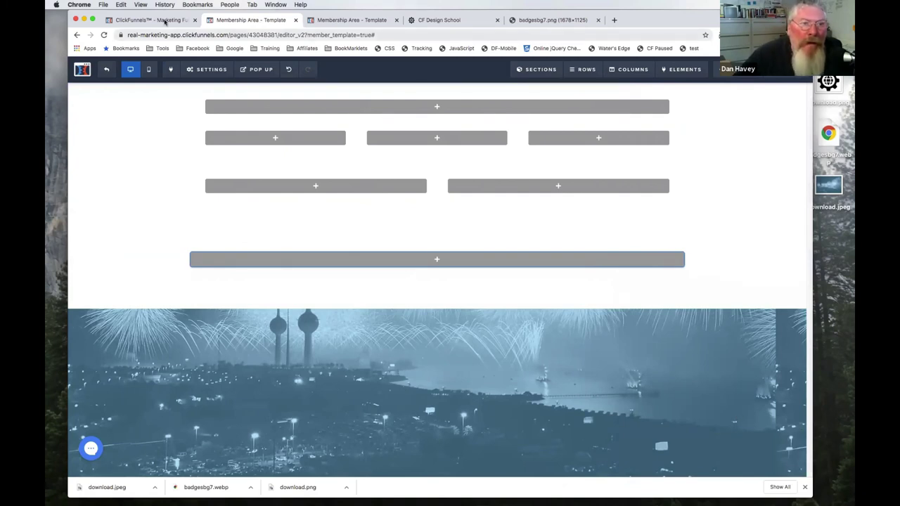
# Step: Fill the two-column row with a membership Navigation element and a Content element, and narrow the navigation column
pyautogui.click(428, 21)
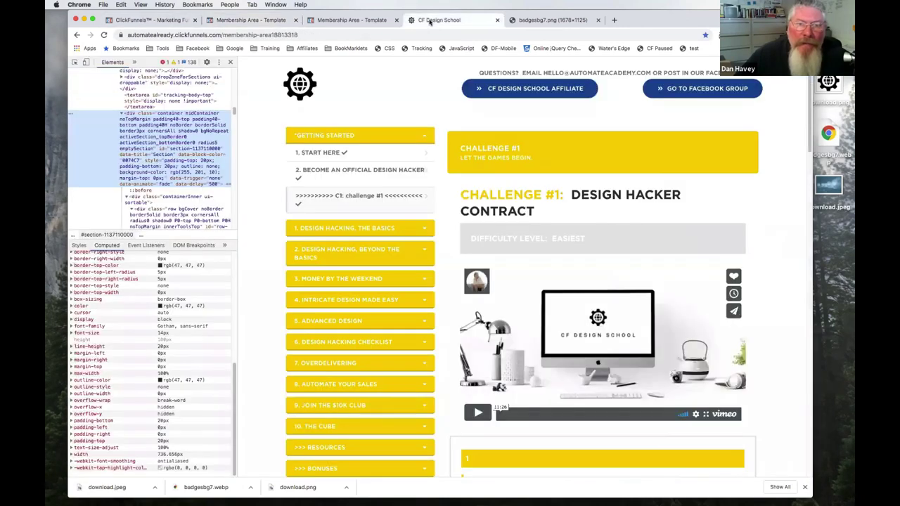
pyautogui.tripleClick(508, 73)
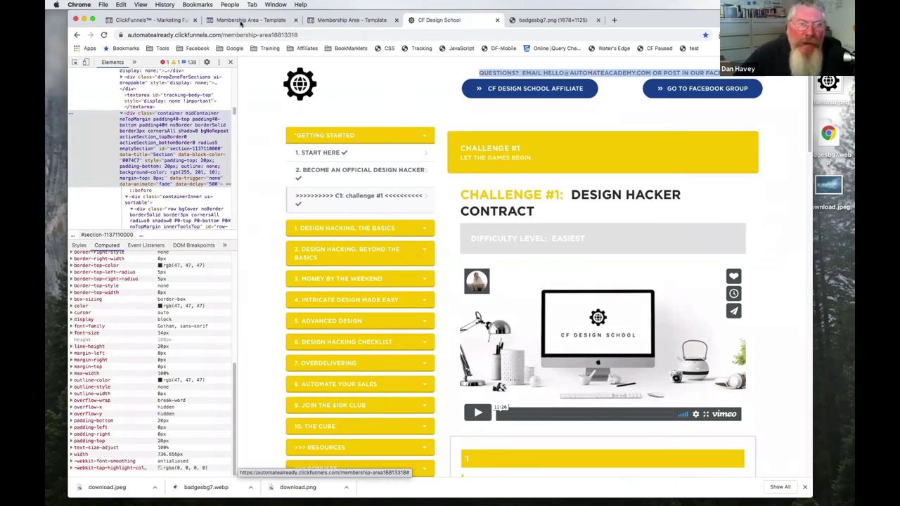
pyautogui.click(251, 21)
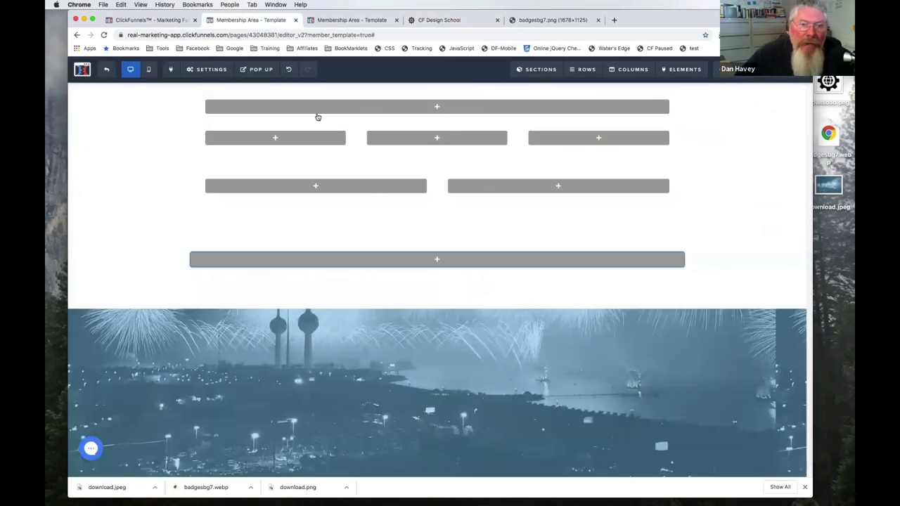
pyautogui.click(315, 187)
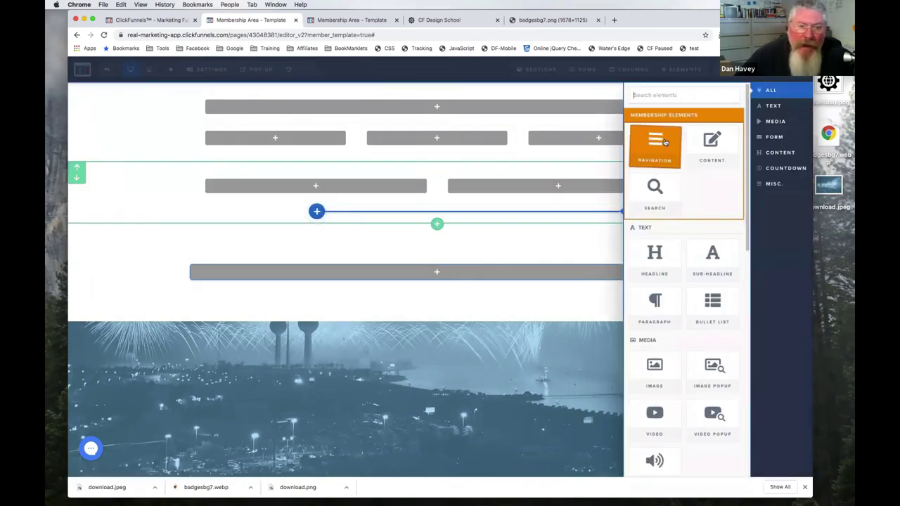
pyautogui.click(664, 143)
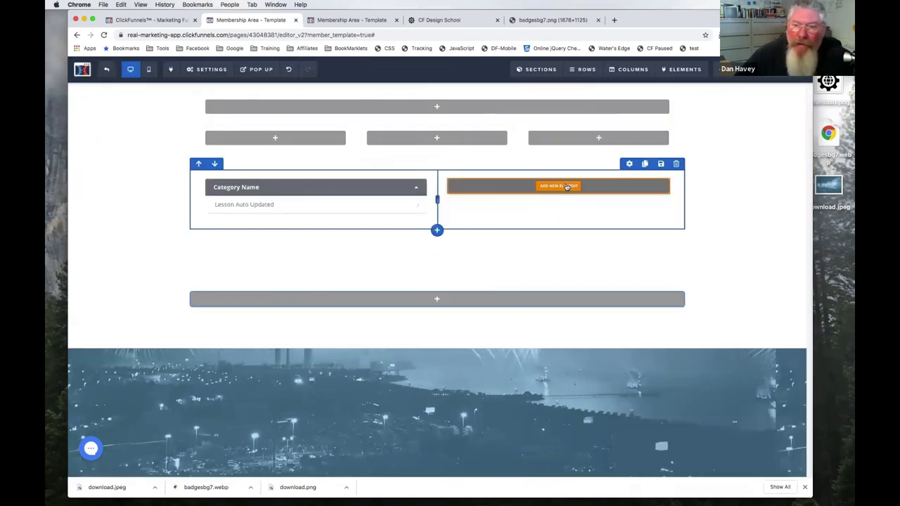
pyautogui.click(567, 187)
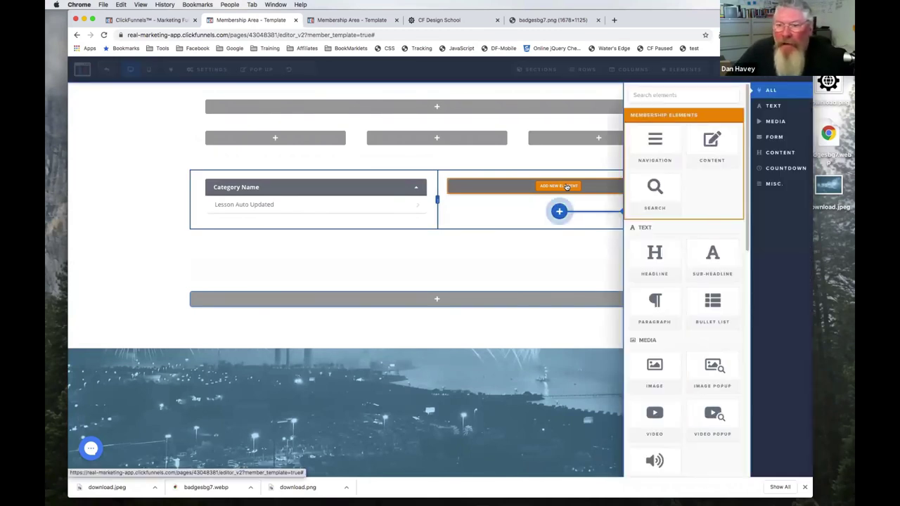
pyautogui.moveTo(685, 146); pyautogui.dragTo(419, 213)
pyautogui.moveTo(437, 286); pyautogui.dragTo(388, 289)
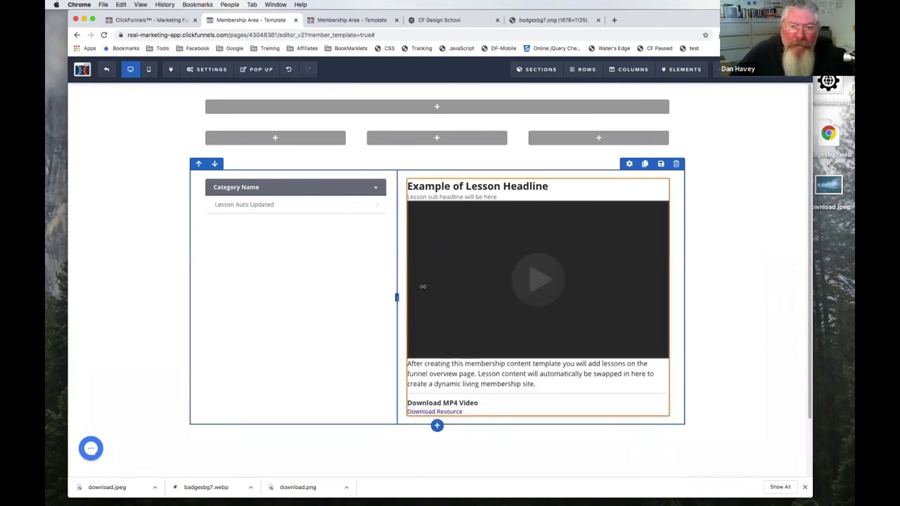
pyautogui.moveTo(422, 286); pyautogui.dragTo(355, 286)
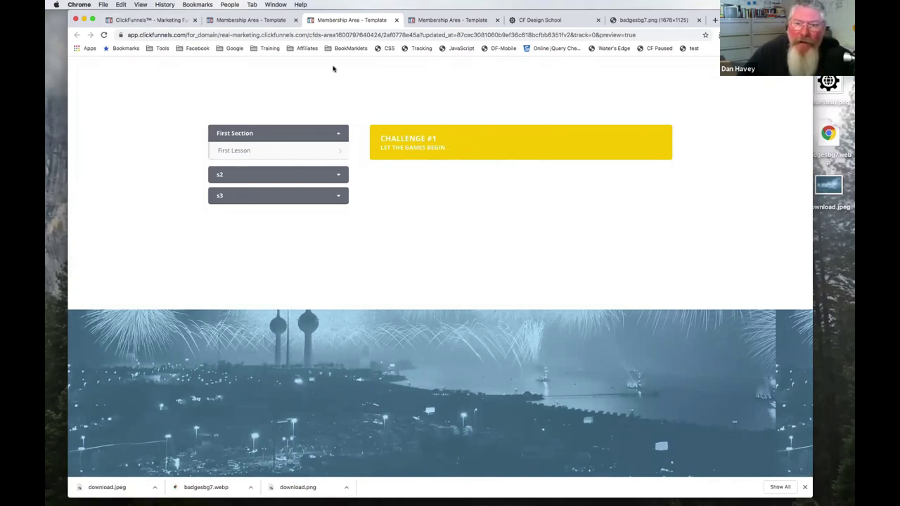
# Step: Open First Lesson in the lesson editor and close the extra membership template preview showing only the fireworks background
pyautogui.click(167, 21)
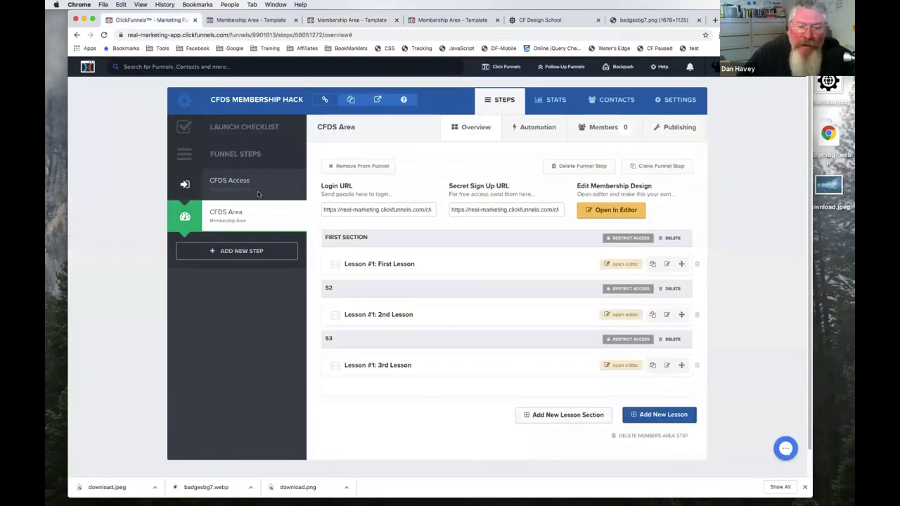
pyautogui.click(613, 265)
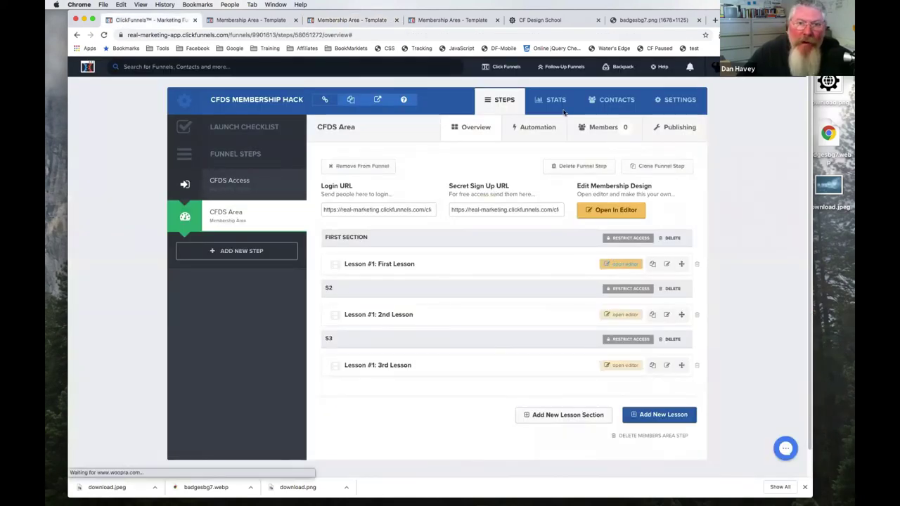
pyautogui.click(453, 20)
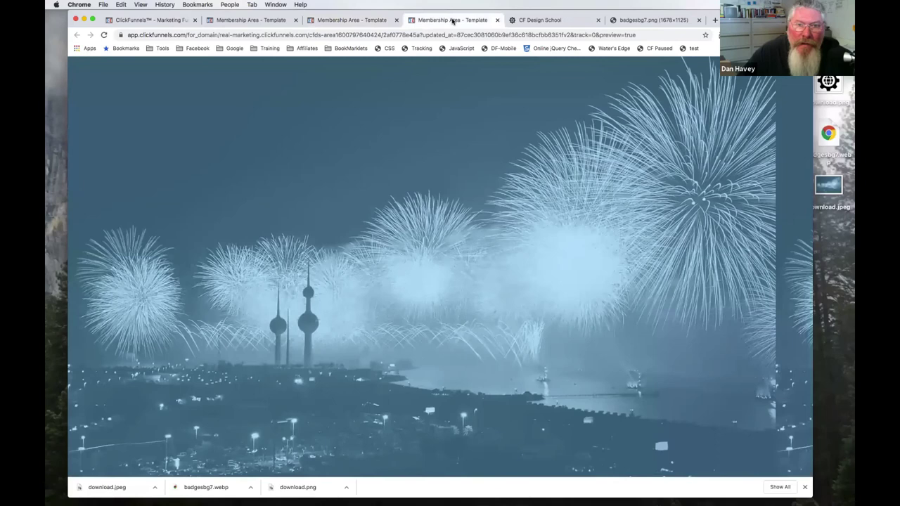
pyautogui.click(372, 22)
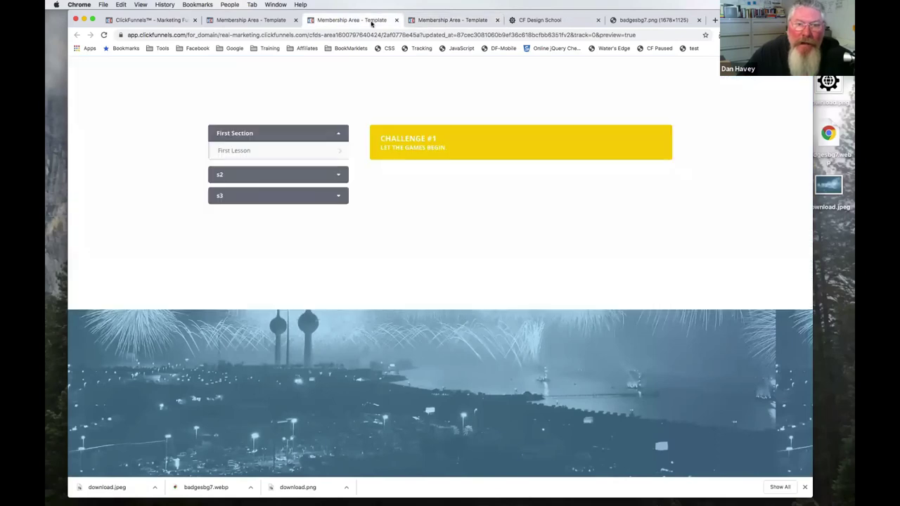
pyautogui.click(532, 21)
pyautogui.click(493, 21)
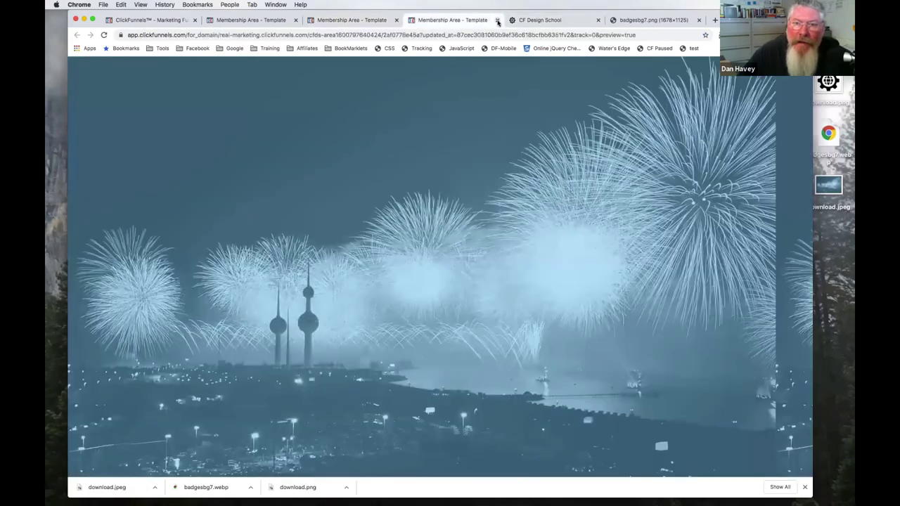
pyautogui.click(497, 20)
pyautogui.click(380, 21)
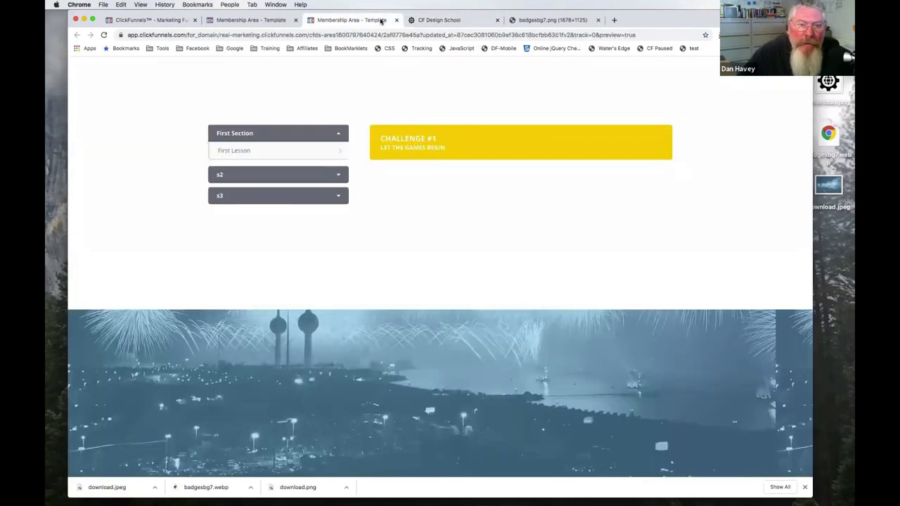
# Step: Inspect the CF Design School page's Challenge #1 headline and examine the padding of its surrounding row and column
pyautogui.click(424, 21)
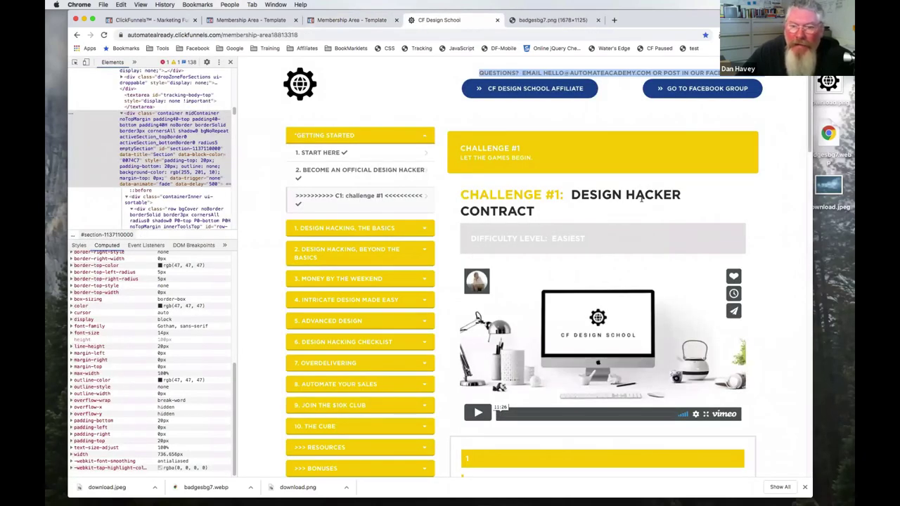
pyautogui.scroll(-1, 641, 199)
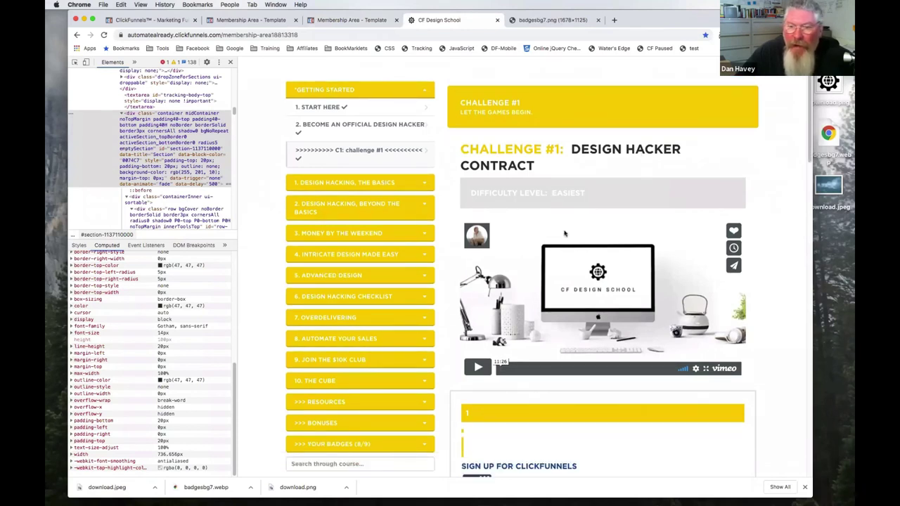
pyautogui.rightClick(516, 149)
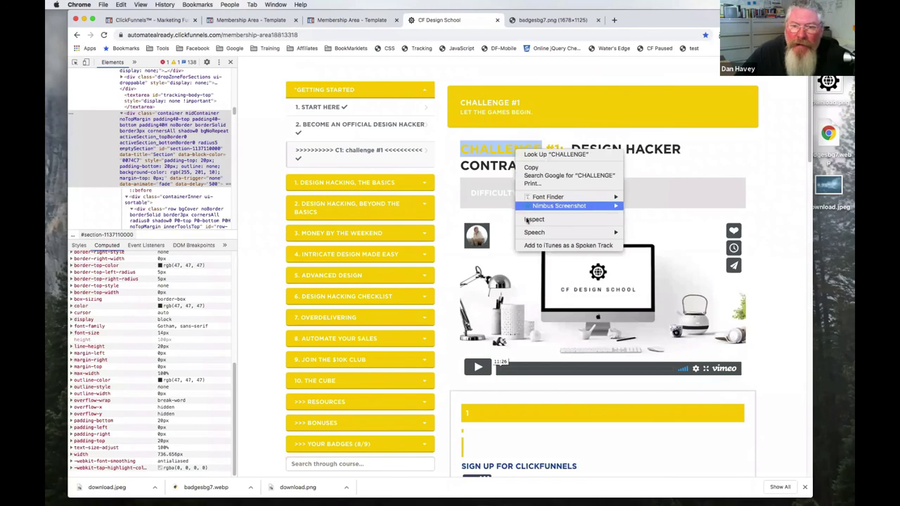
pyautogui.click(526, 218)
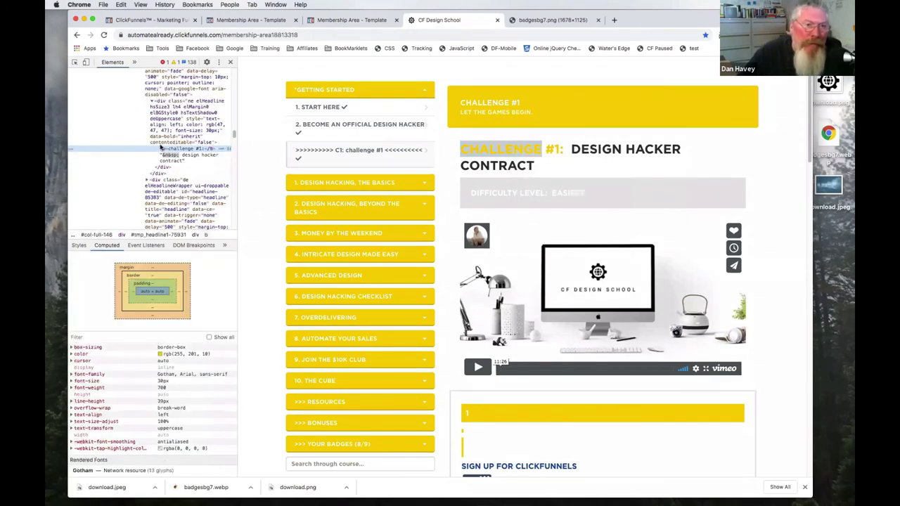
pyautogui.scroll(3, 134, 113)
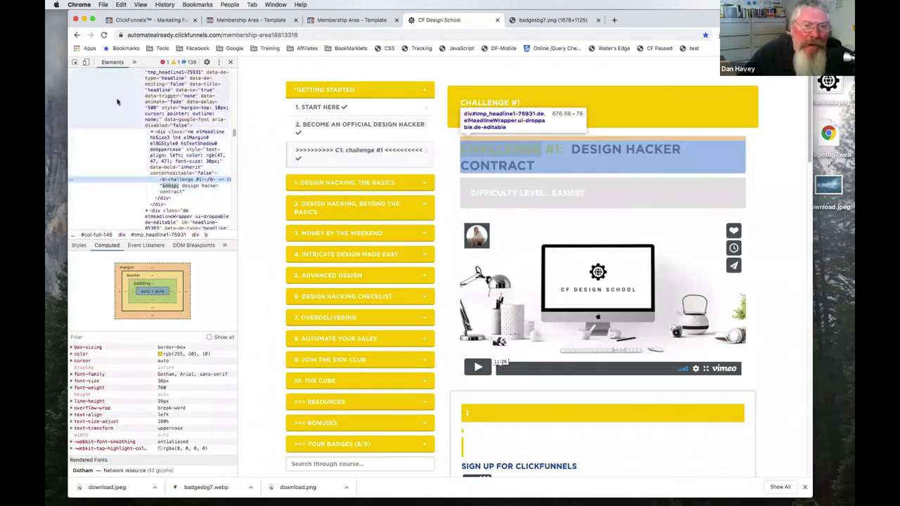
pyautogui.scroll(5, 133, 103)
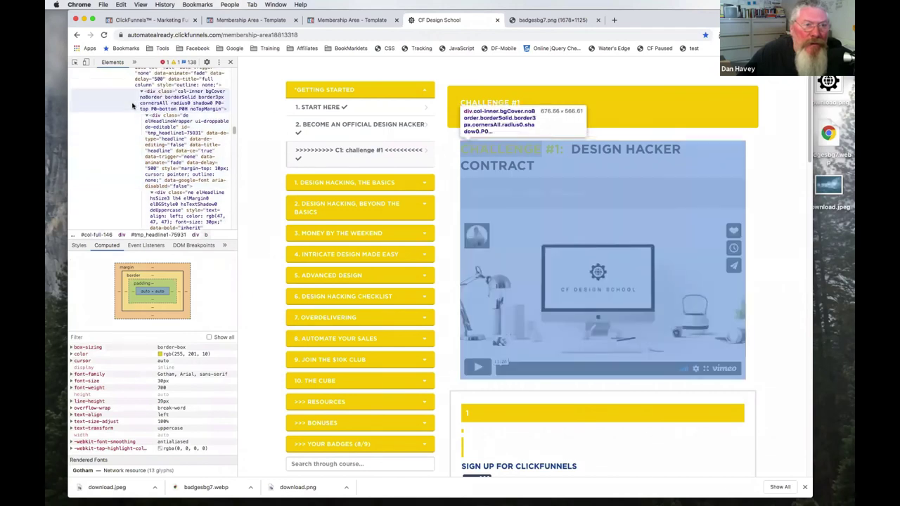
pyautogui.scroll(1, 133, 106)
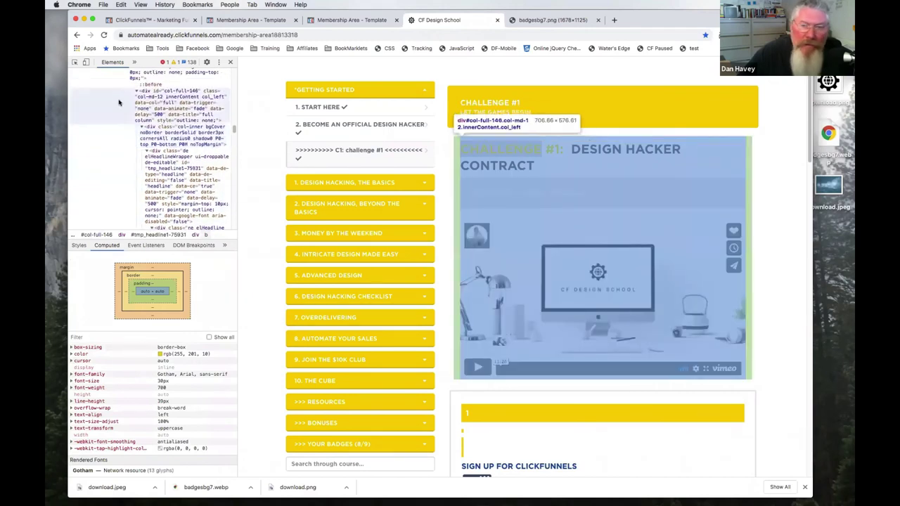
pyautogui.scroll(4, 119, 103)
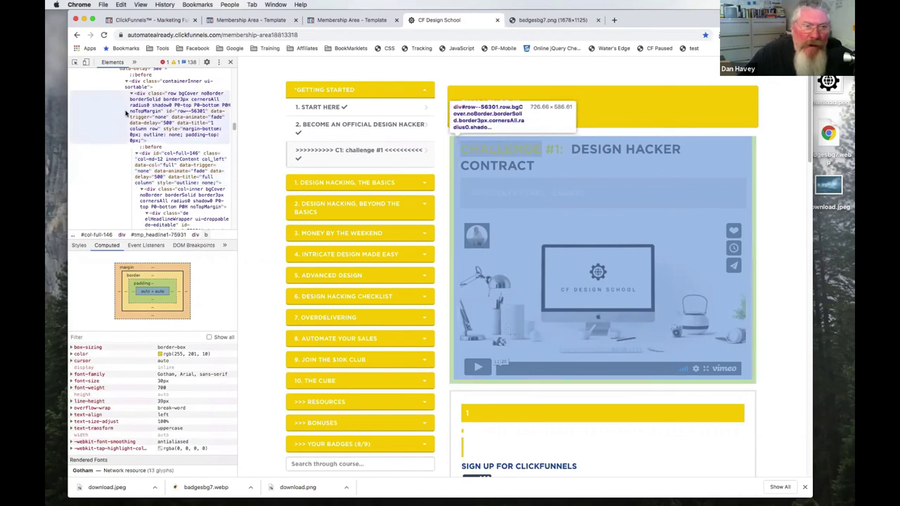
pyautogui.click(118, 112)
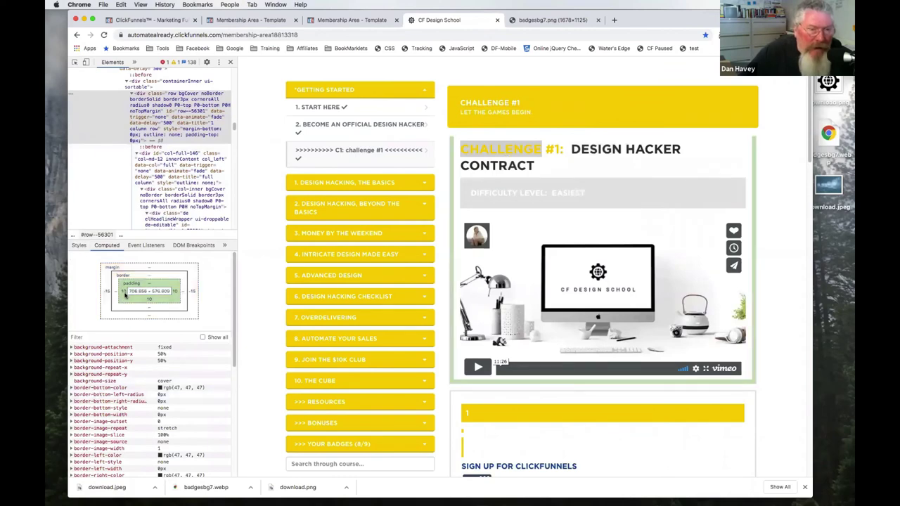
pyautogui.click(126, 164)
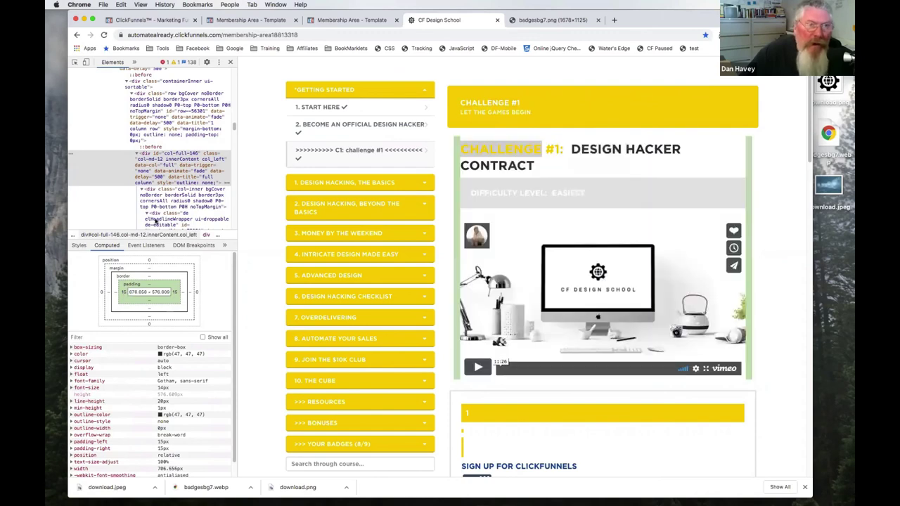
# Step: Return to the lesson editor and add a full-width section directly below the yellow Challenge #1 banner
pyautogui.click(168, 19)
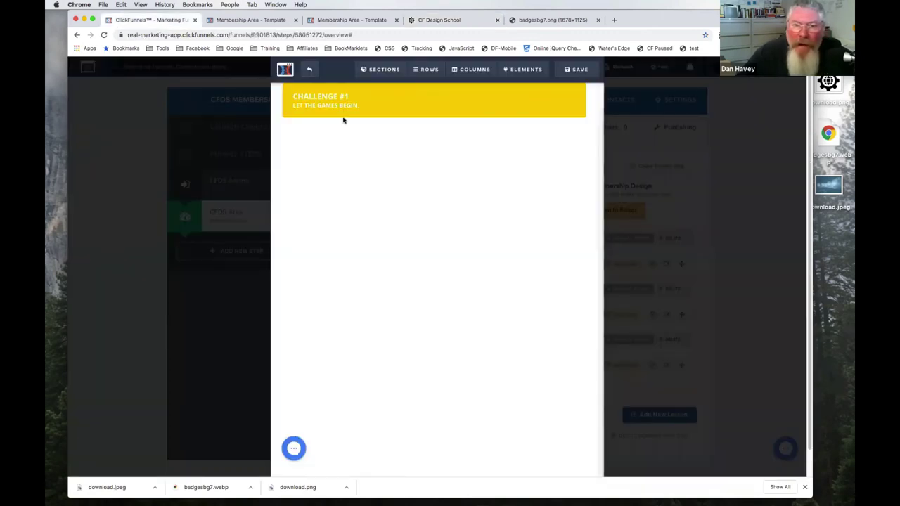
pyautogui.moveTo(382, 71)
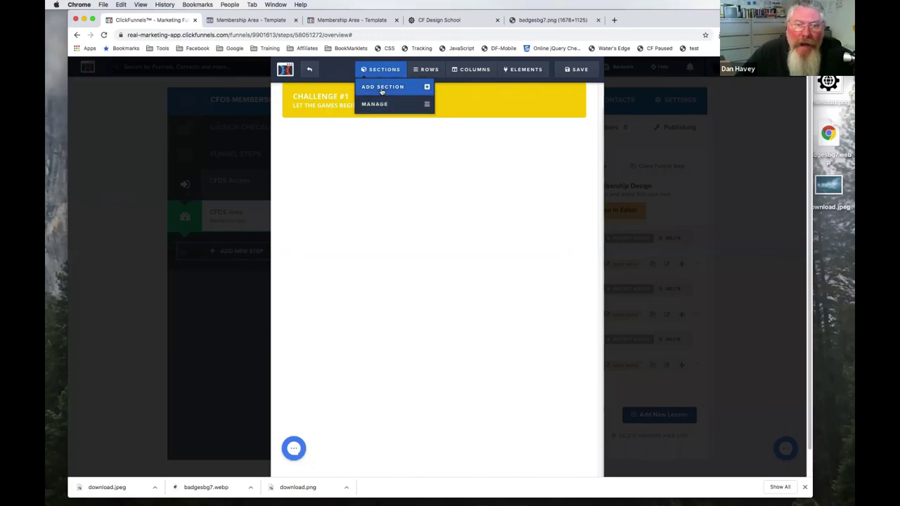
pyautogui.click(383, 89)
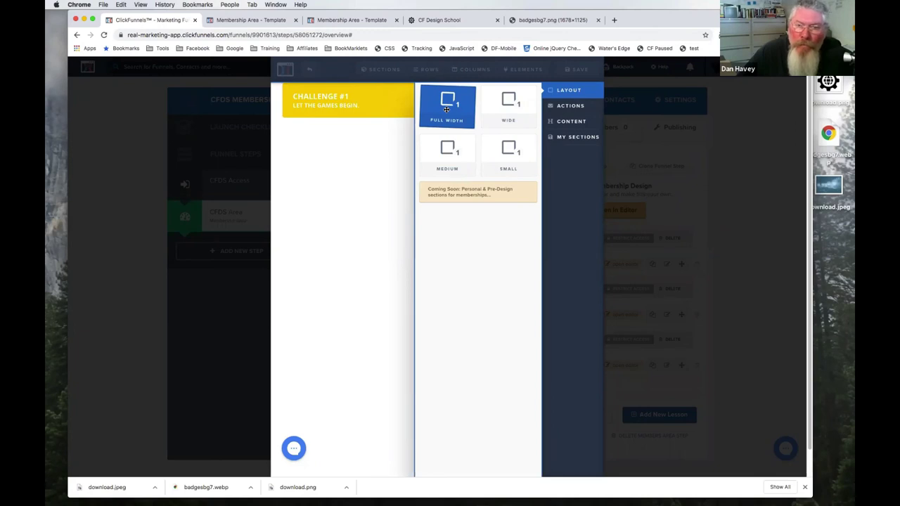
pyautogui.moveTo(446, 109); pyautogui.dragTo(365, 145)
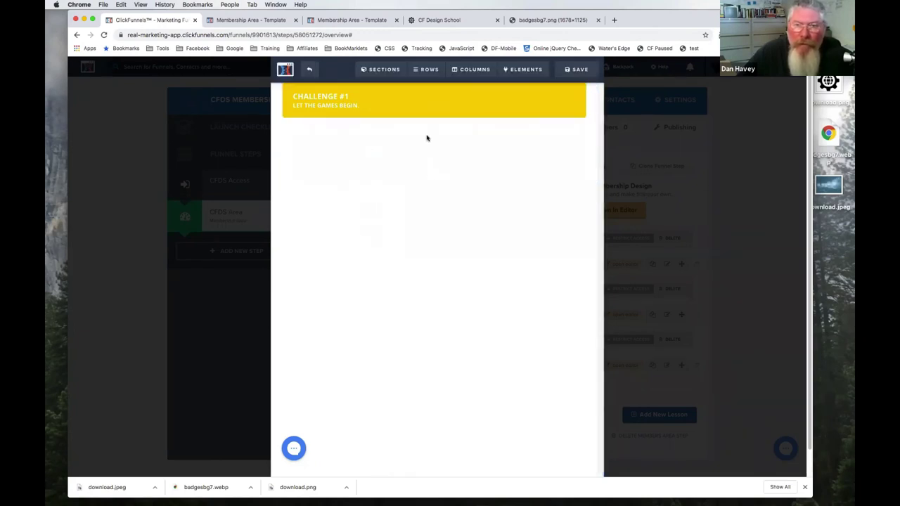
pyautogui.moveTo(383, 69)
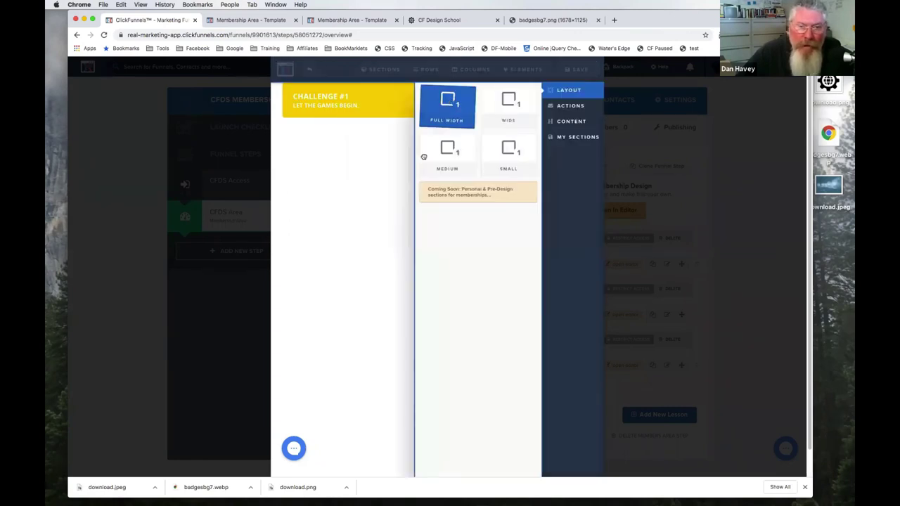
pyautogui.click(424, 156)
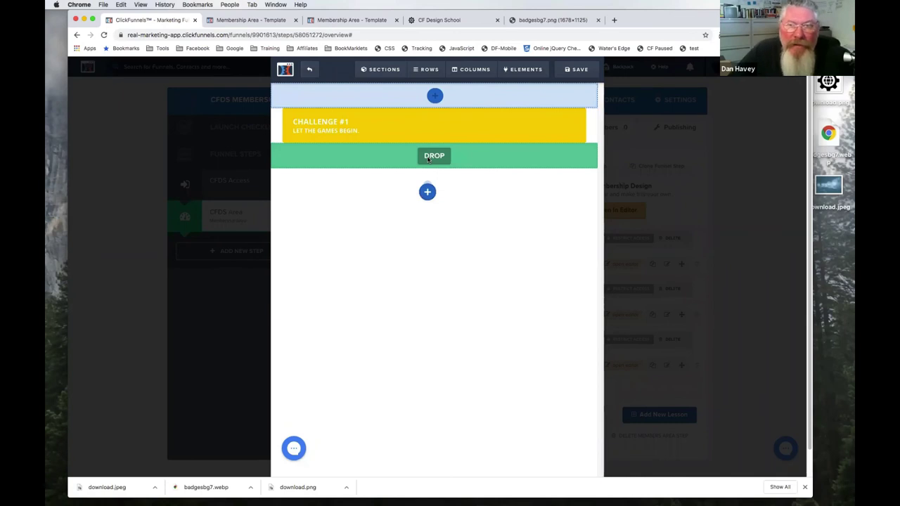
pyautogui.click(427, 157)
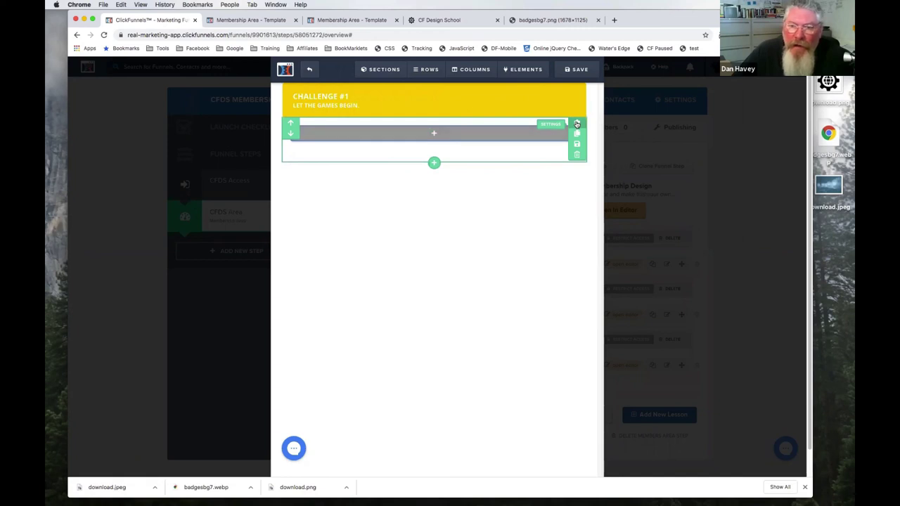
# Step: Set the new section's left/right padding to 10
pyautogui.click(577, 124)
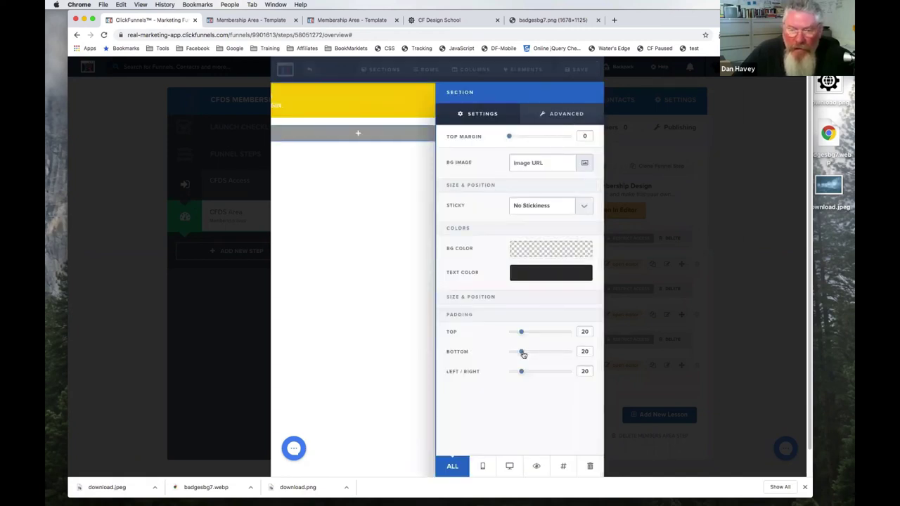
pyautogui.moveTo(523, 372); pyautogui.dragTo(516, 371)
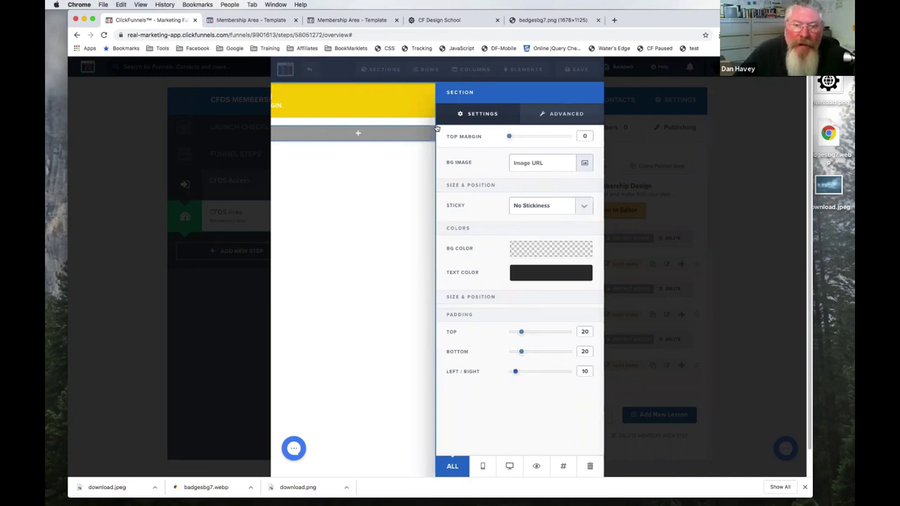
pyautogui.click(383, 192)
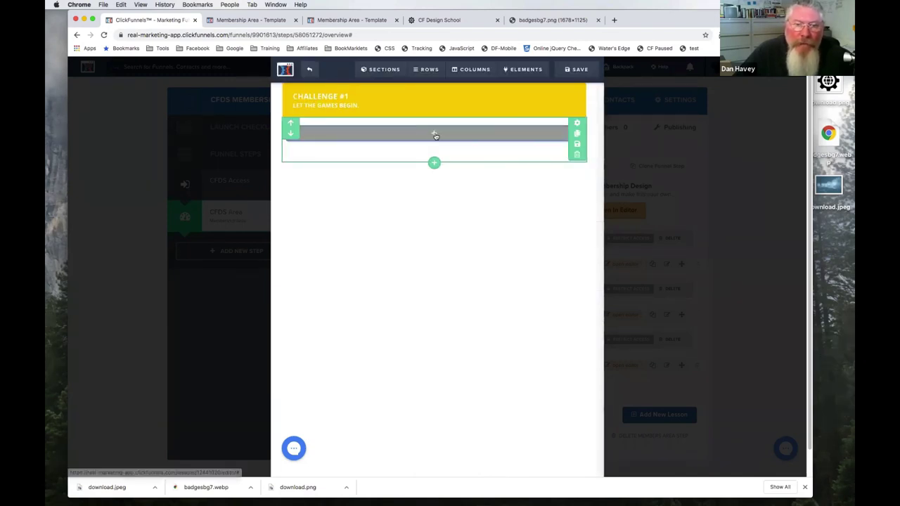
# Step: Add a one-column row to the new section and set the row's left/right padding to 15
pyautogui.click(435, 134)
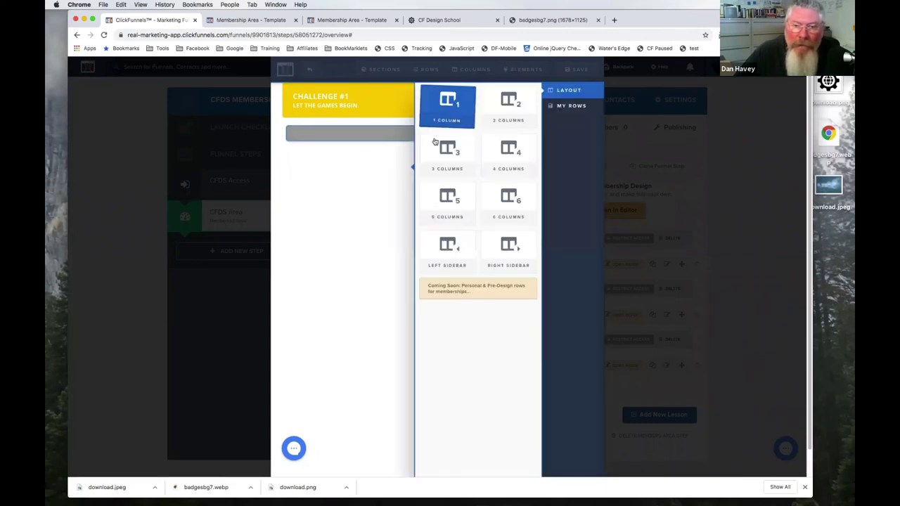
pyautogui.click(455, 120)
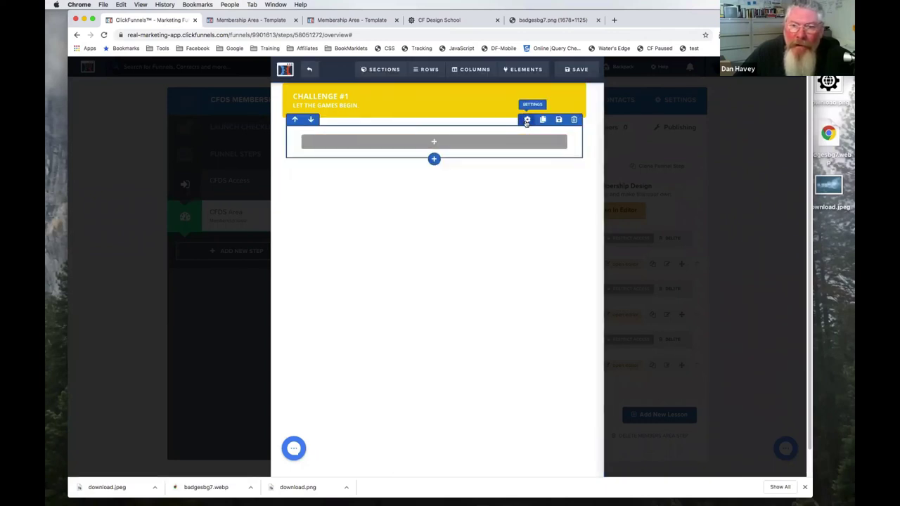
pyautogui.click(526, 121)
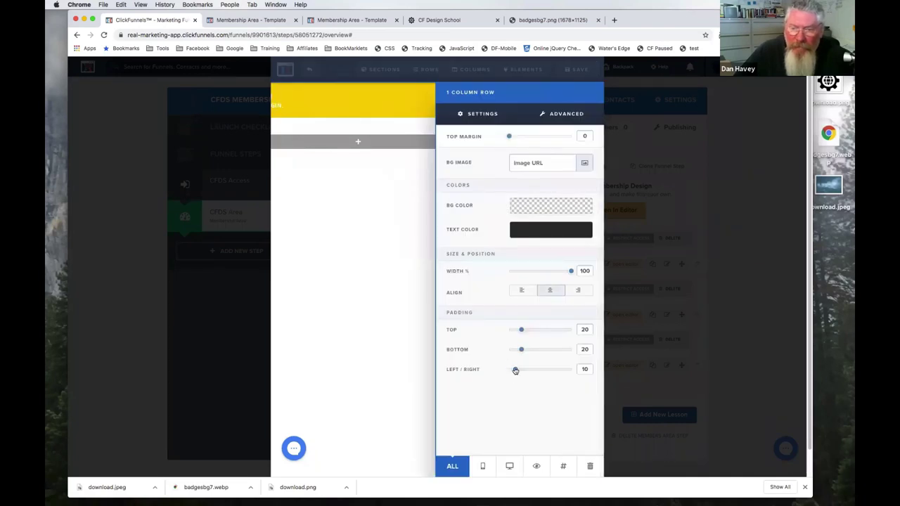
pyautogui.moveTo(517, 370); pyautogui.dragTo(519, 370)
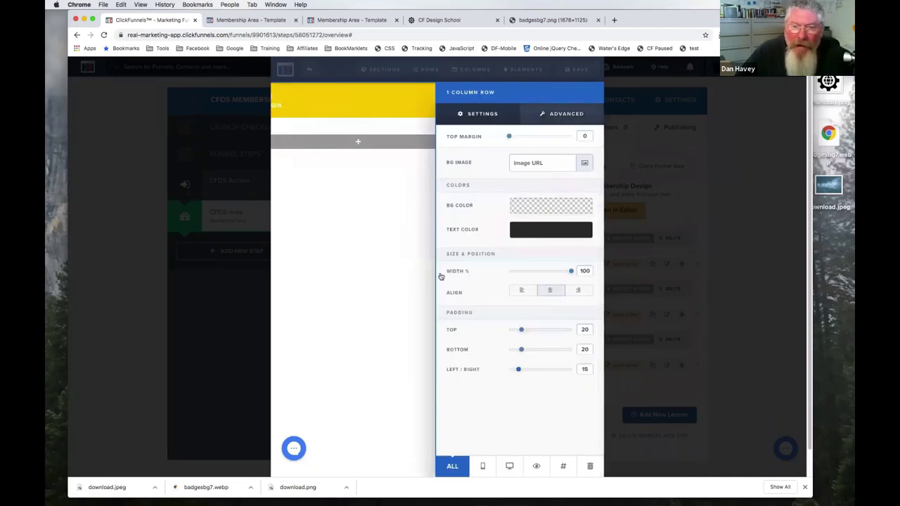
pyautogui.click(390, 221)
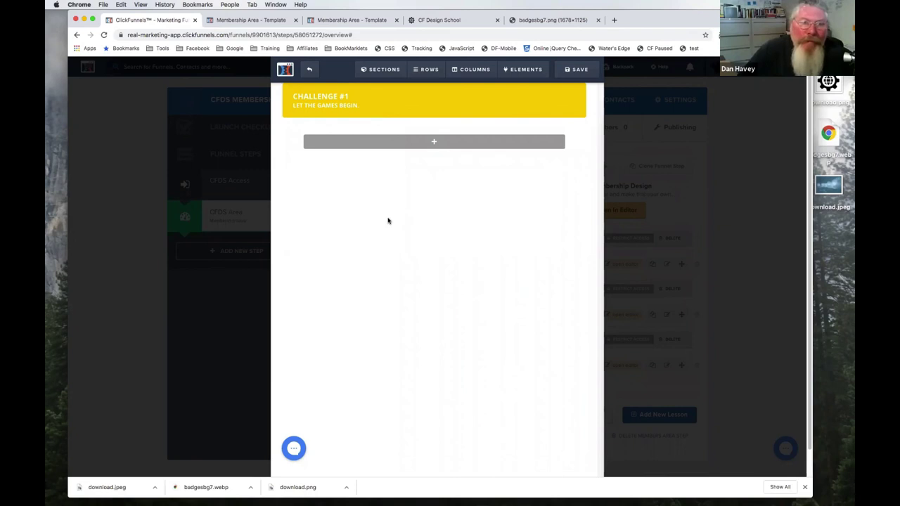
# Step: Inspect the yellow CHALLENGE #1 text in the CF Design School headline and examine its style rules and color
pyautogui.click(444, 21)
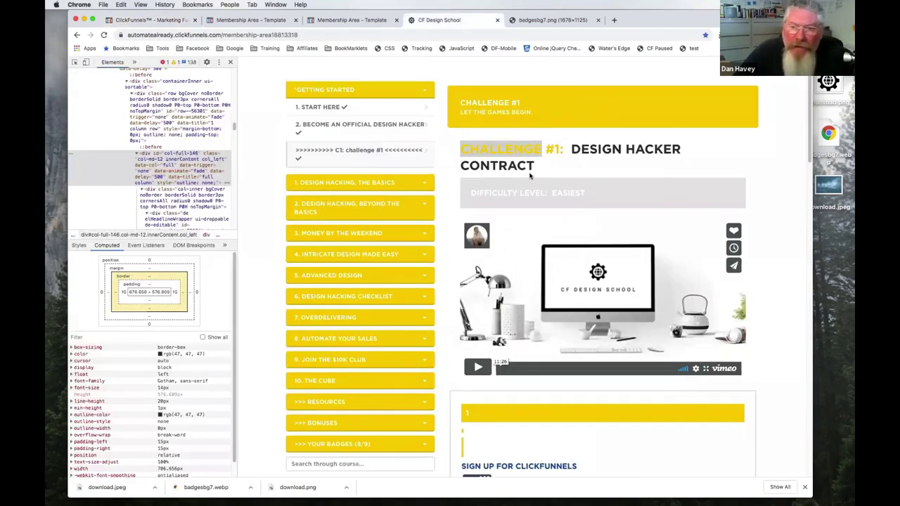
pyautogui.rightClick(529, 150)
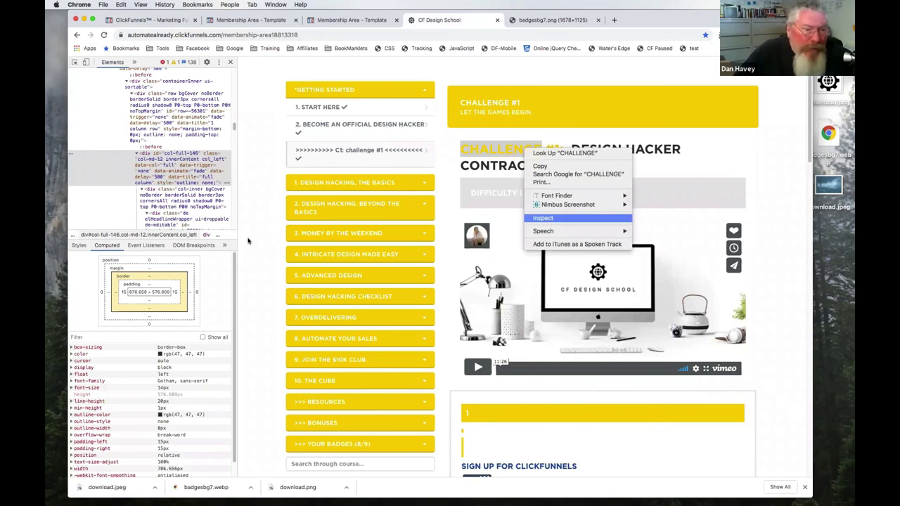
pyautogui.press('Return')
pyautogui.click(78, 245)
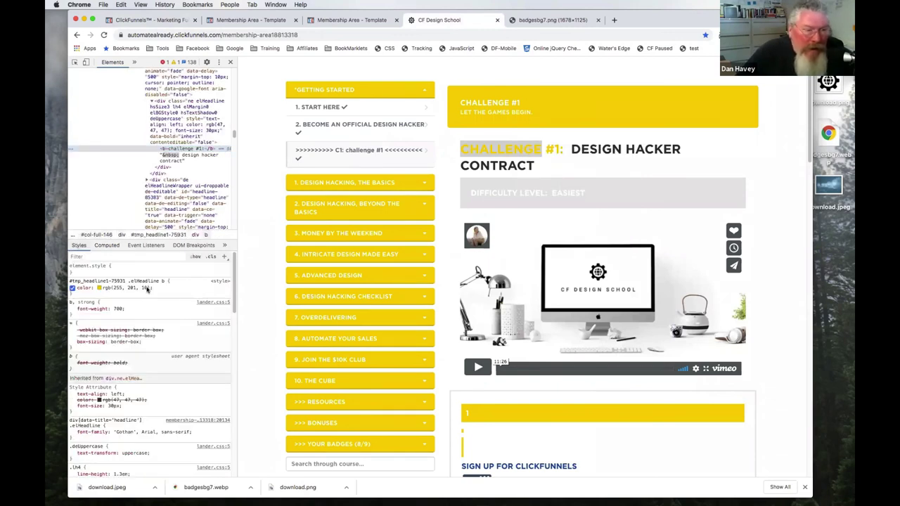
pyautogui.click(99, 288)
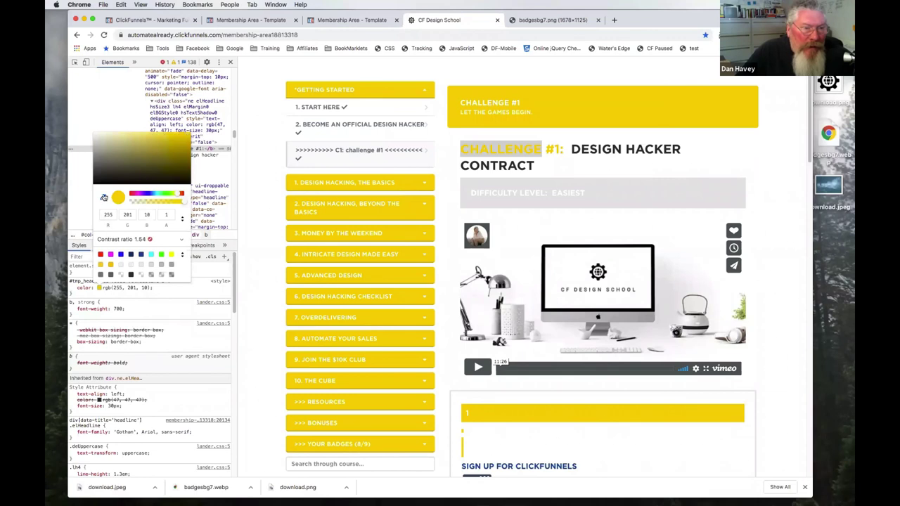
pyautogui.click(123, 316)
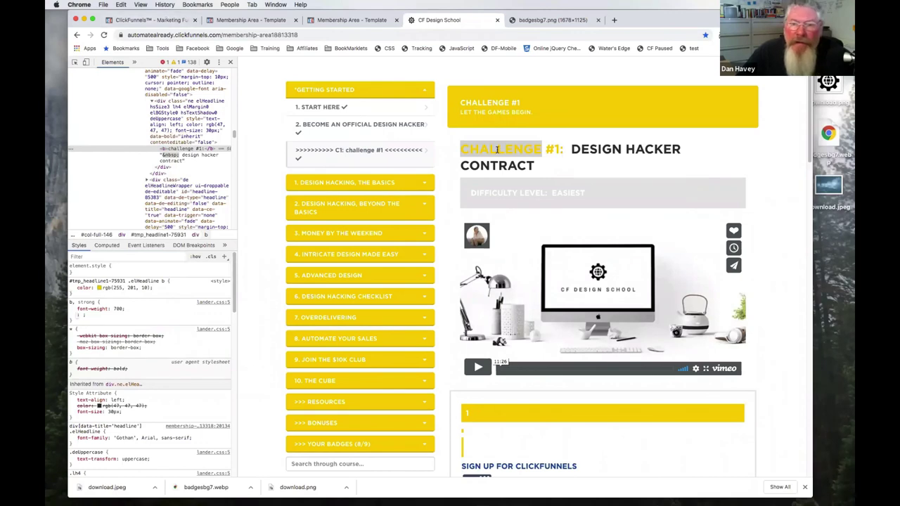
# Step: Copy "CHALLENGE #1: DESIGN HACKER" from the CF Design School headline and paste it as the text of a new sub-headline in the lesson's empty row
pyautogui.click(462, 146)
pyautogui.moveTo(461, 148); pyautogui.dragTo(561, 148)
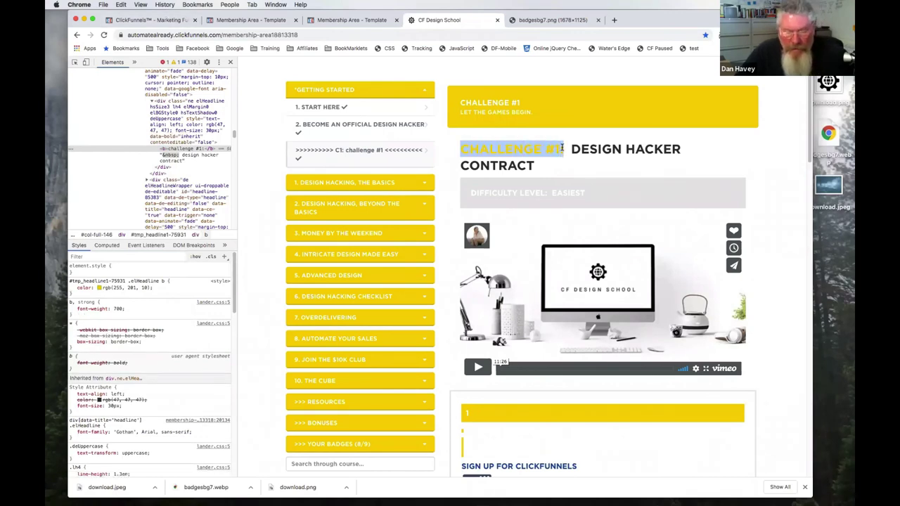
pyautogui.moveTo(650, 146); pyautogui.dragTo(688, 150)
pyautogui.press('super+c')
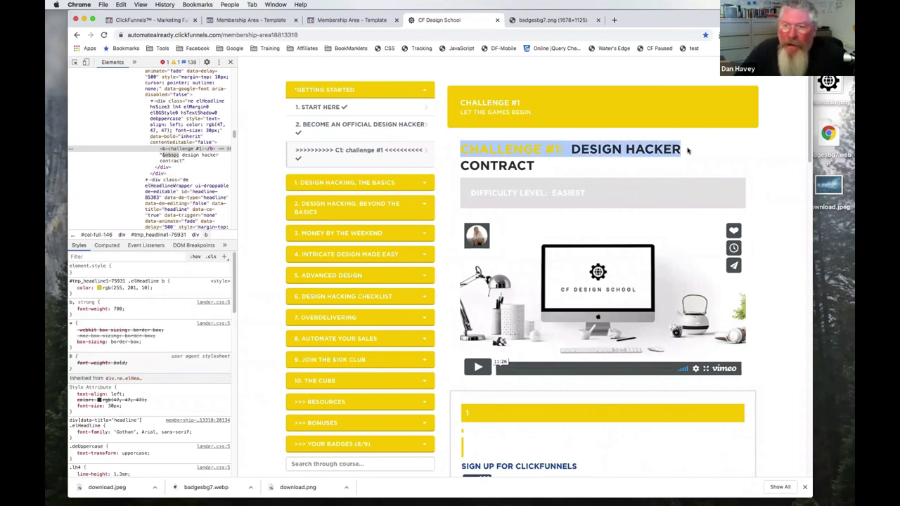
pyautogui.click(162, 20)
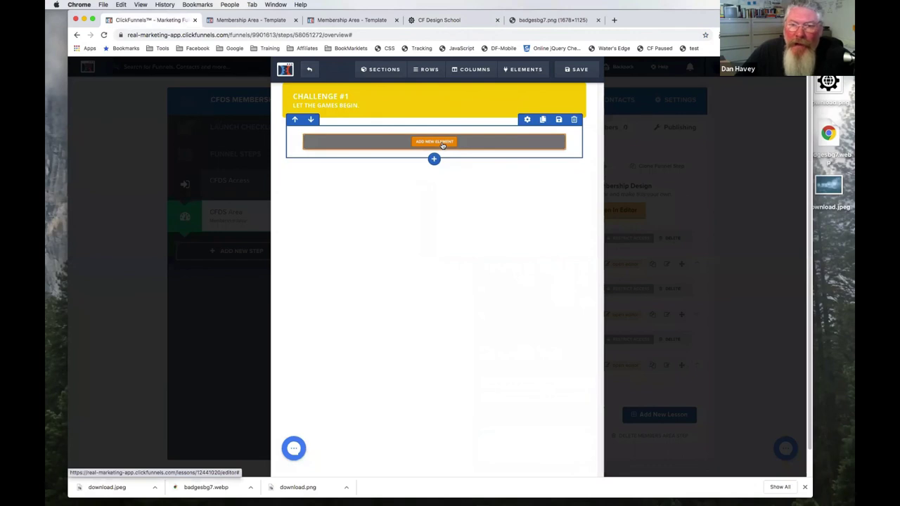
pyautogui.click(443, 144)
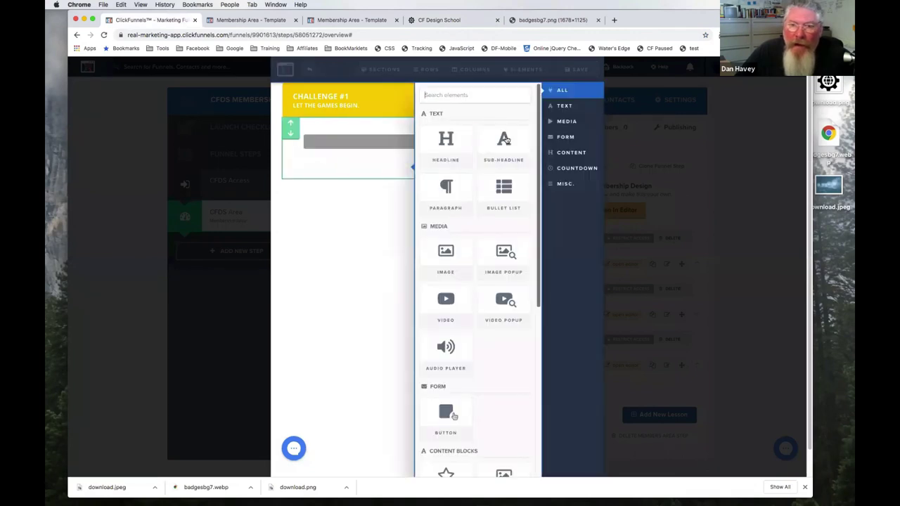
pyautogui.click(481, 140)
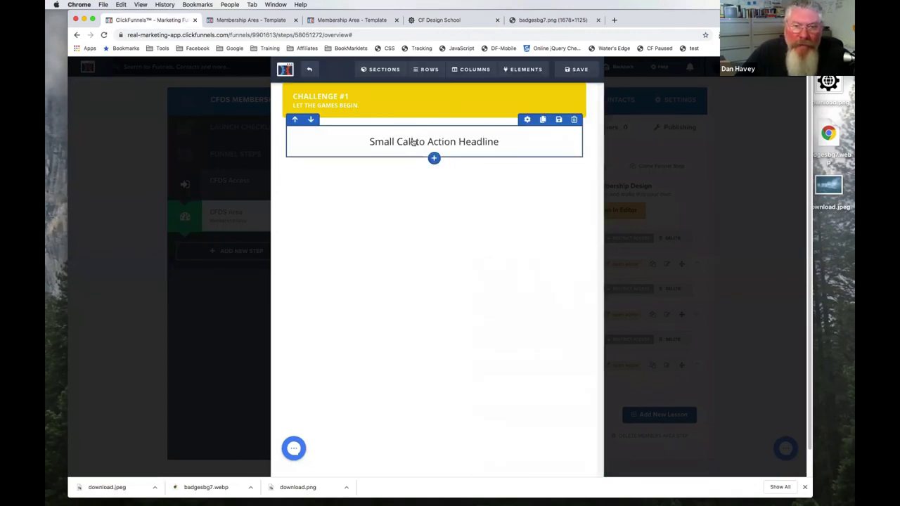
pyautogui.doubleClick(412, 140)
pyautogui.press('super+v')
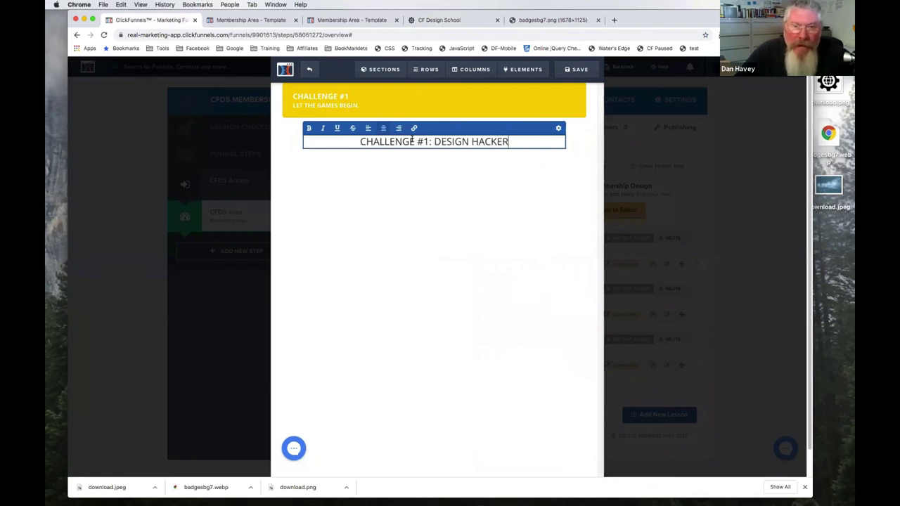
# Step: Bold "CHALLENGE #1:" in the sub-headline and set the bold color to the recently used yellow #ffc90a
pyautogui.moveTo(431, 142); pyautogui.dragTo(350, 140)
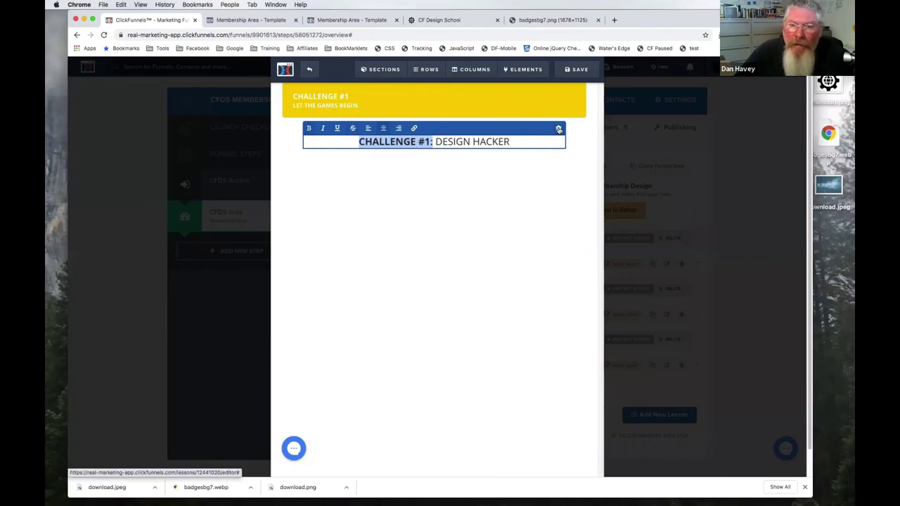
pyautogui.click(558, 130)
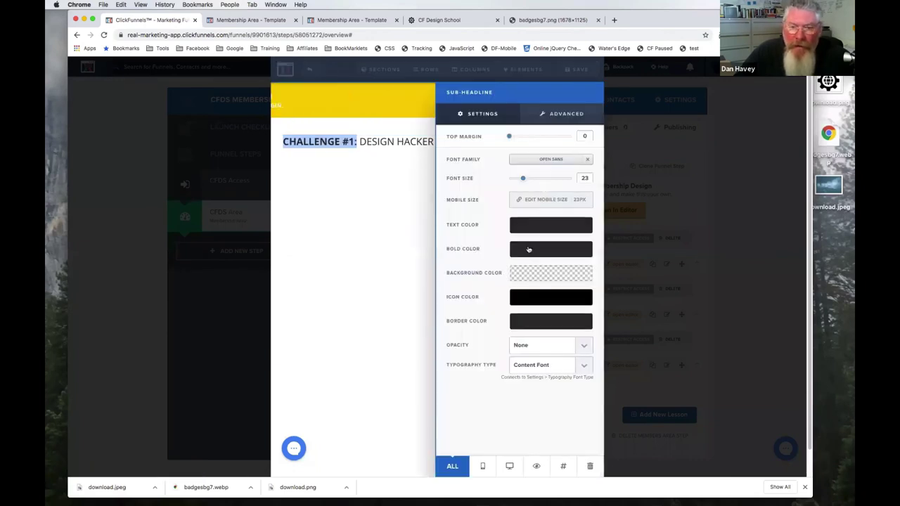
pyautogui.click(529, 249)
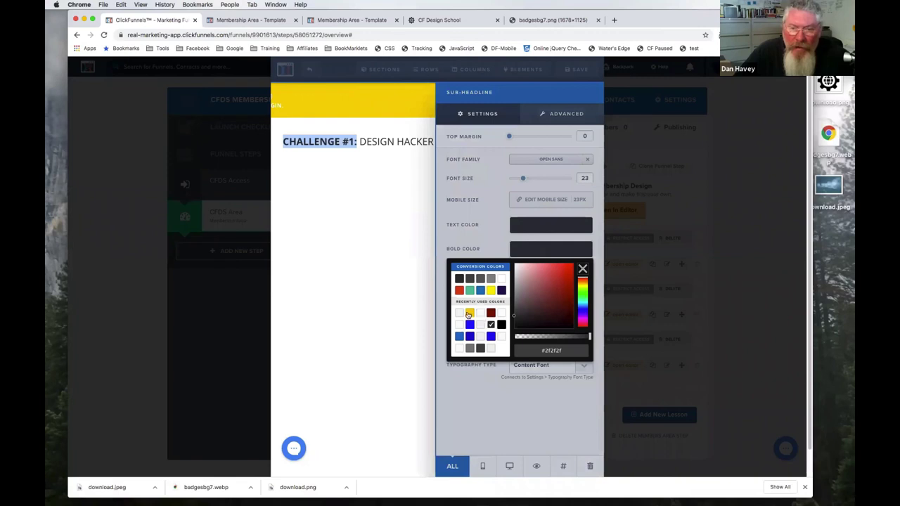
pyautogui.click(469, 314)
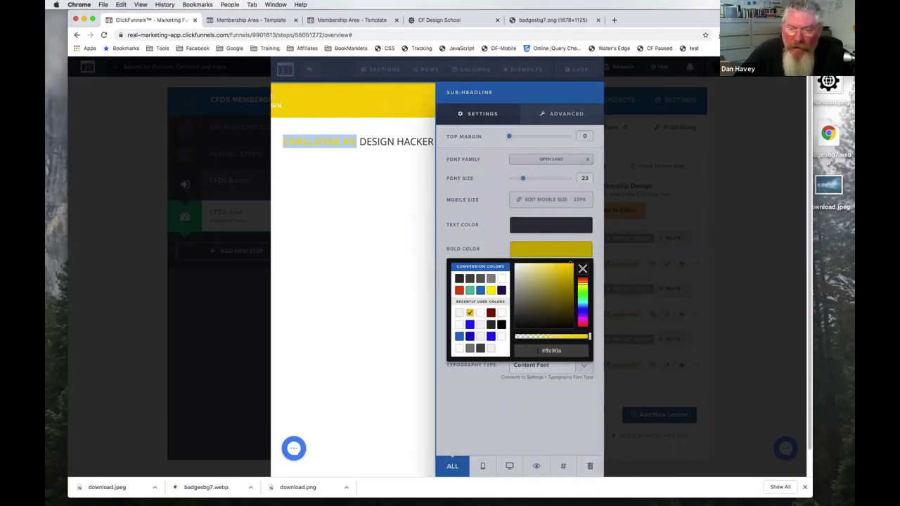
# Step: Clear the sub-headline's bold color code, try to paste a copied value in its place, and close the settings
pyautogui.click(571, 350)
pyautogui.press('BackSpace')
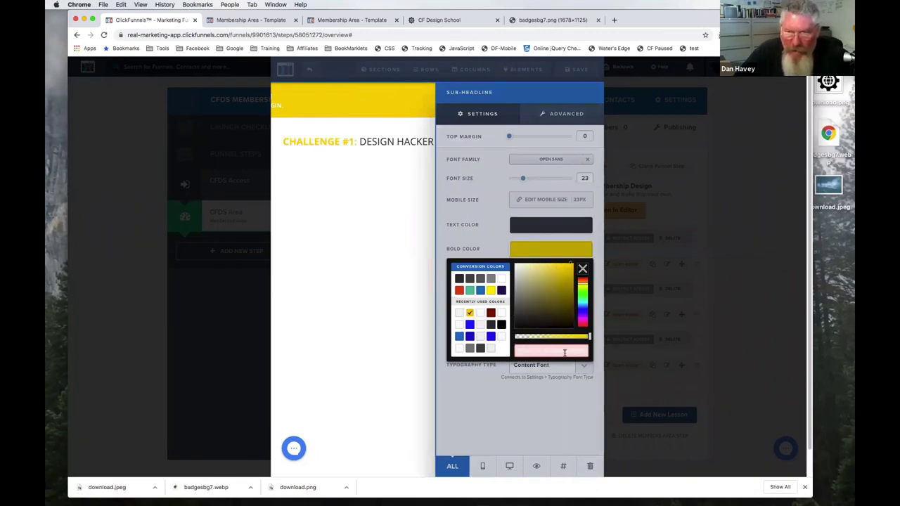
pyautogui.press('super+v')
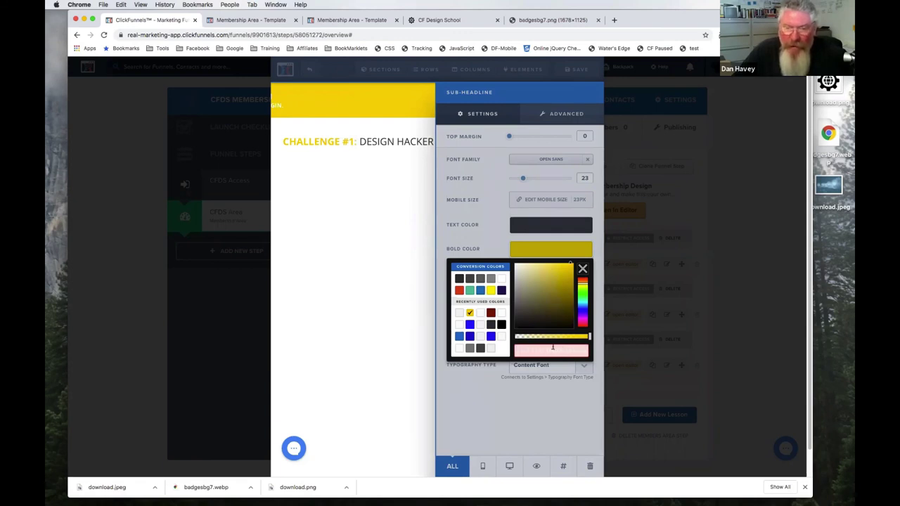
pyautogui.click(493, 241)
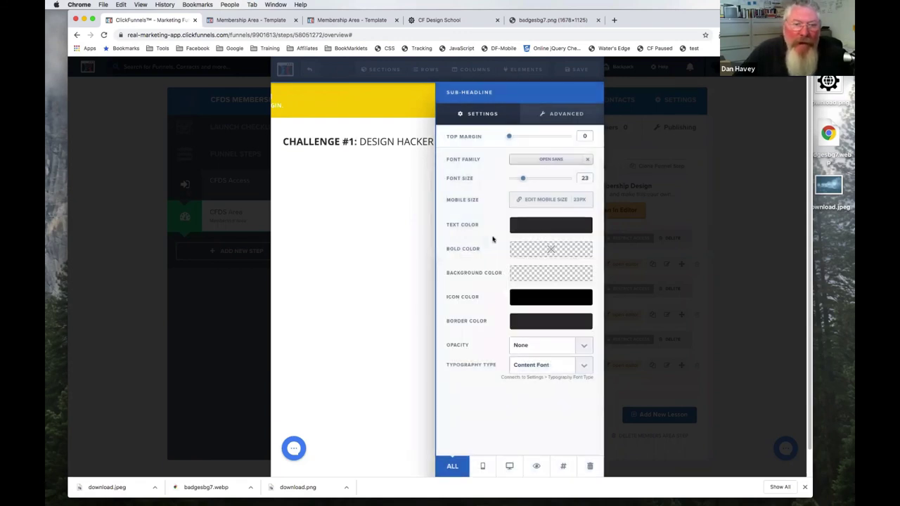
pyautogui.click(369, 149)
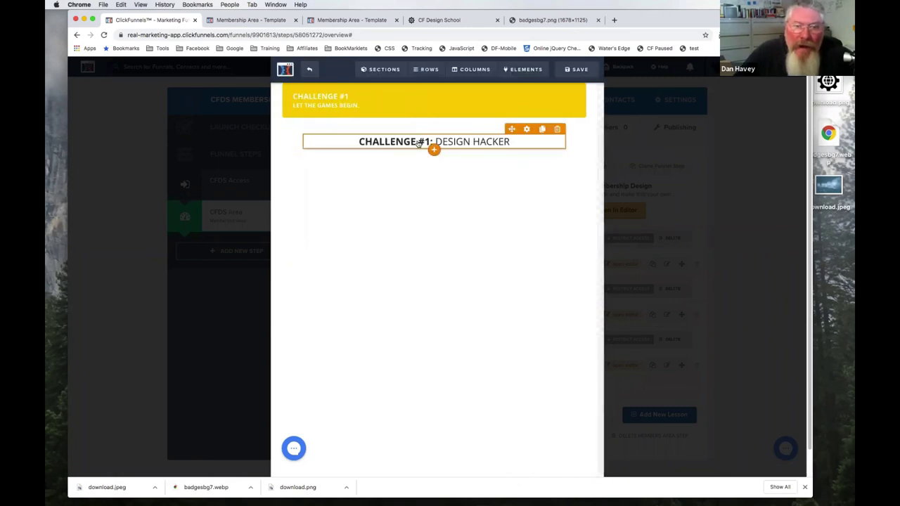
# Step: Left-align the "CHALLENGE #1: DESIGN HACKER" sub-headline text
pyautogui.click(506, 142)
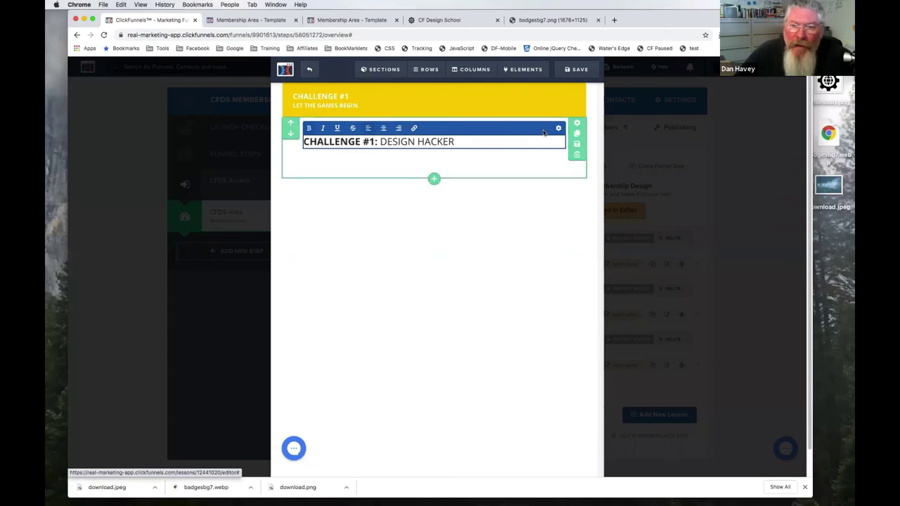
# Step: Set the "CHALLENGE #1: DESIGN HACKER" sub-headline's font size to 30, matching the CF Design School headline
pyautogui.click(448, 21)
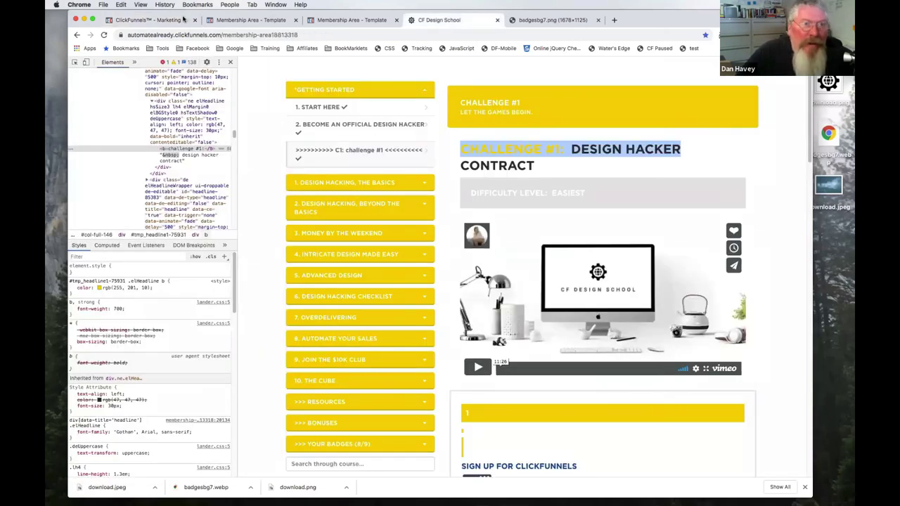
pyautogui.click(152, 20)
pyautogui.click(579, 149)
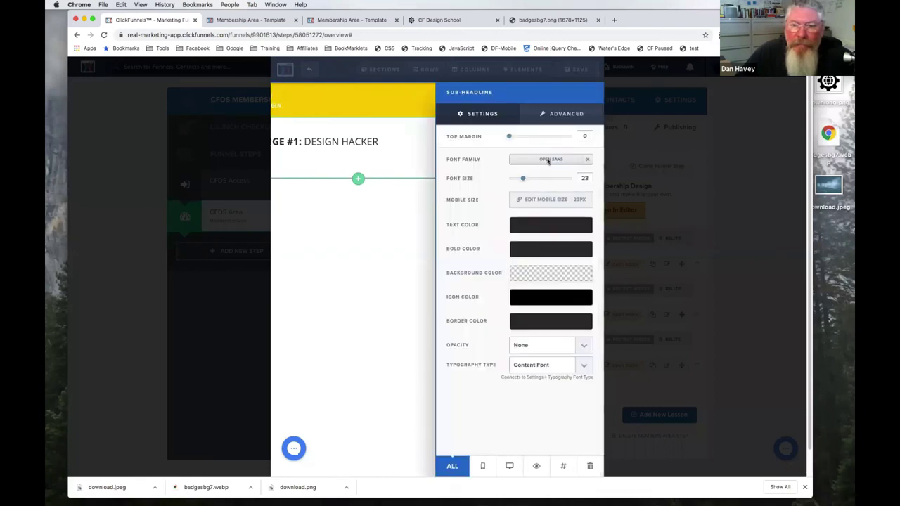
pyautogui.moveTo(522, 178); pyautogui.dragTo(530, 179)
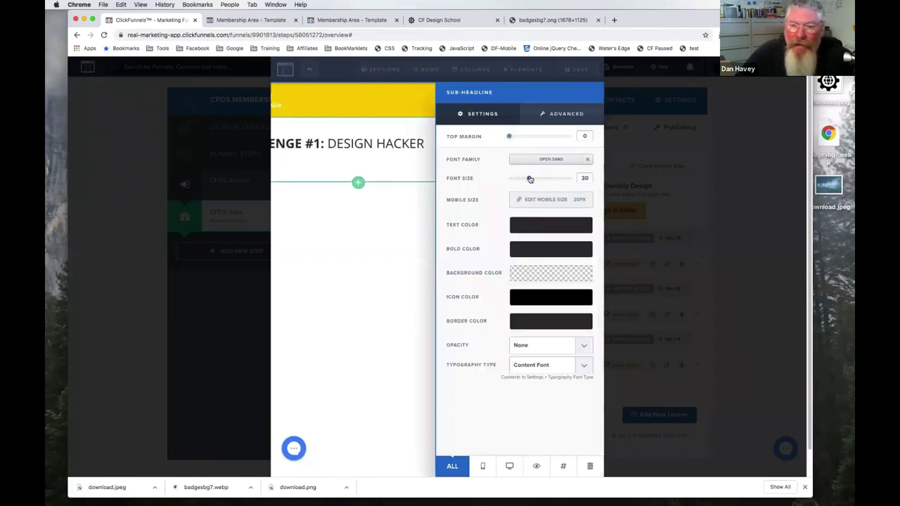
pyautogui.click(371, 169)
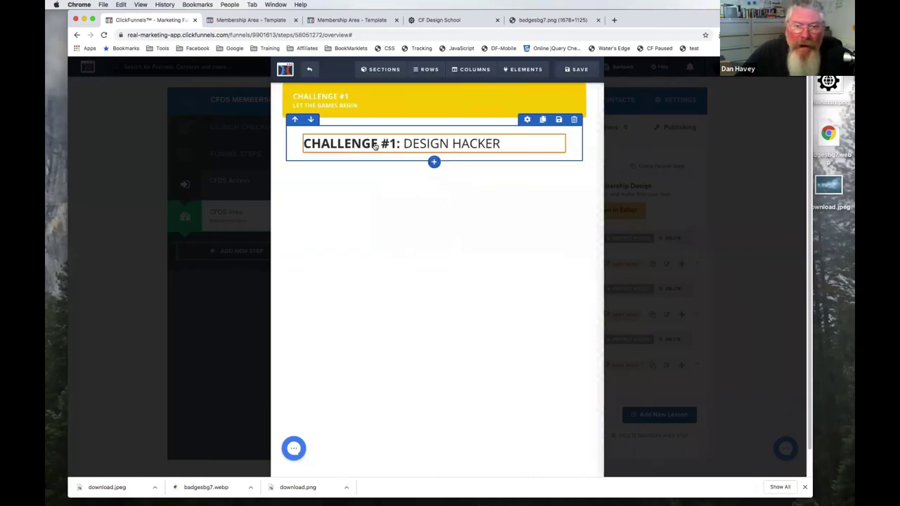
# Step: Set the sub-headline's bold color to the recently used yellow so that "CHALLENGE #1:" matches the banner
pyautogui.click(527, 130)
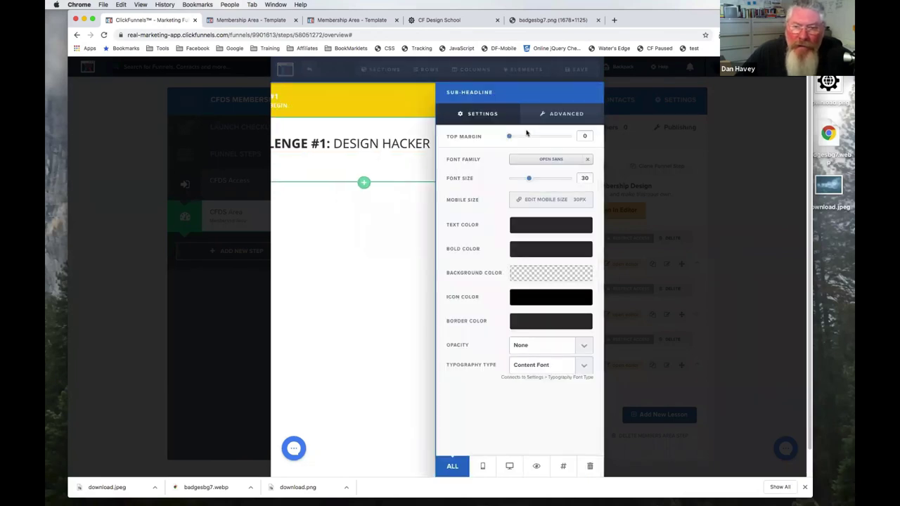
pyautogui.click(529, 253)
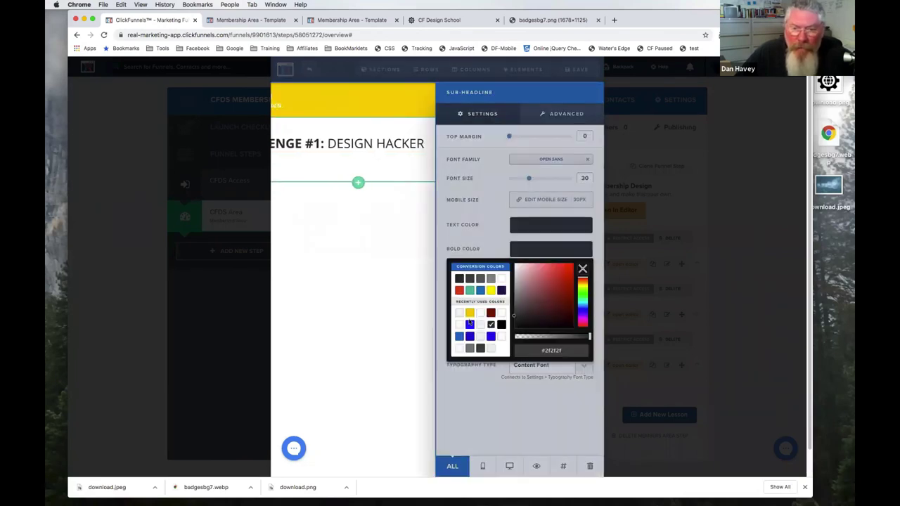
pyautogui.click(469, 312)
pyautogui.click(492, 210)
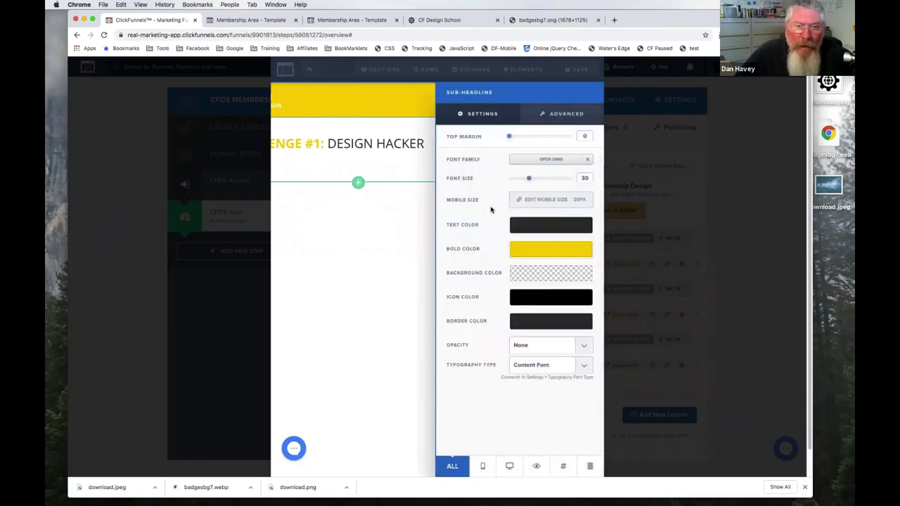
# Step: Inspect the CF Design School headline's code to examine how the bold "CHALLENGE #1:" and the "DESIGN HACKER CONTRACT" text are styled
pyautogui.click(456, 21)
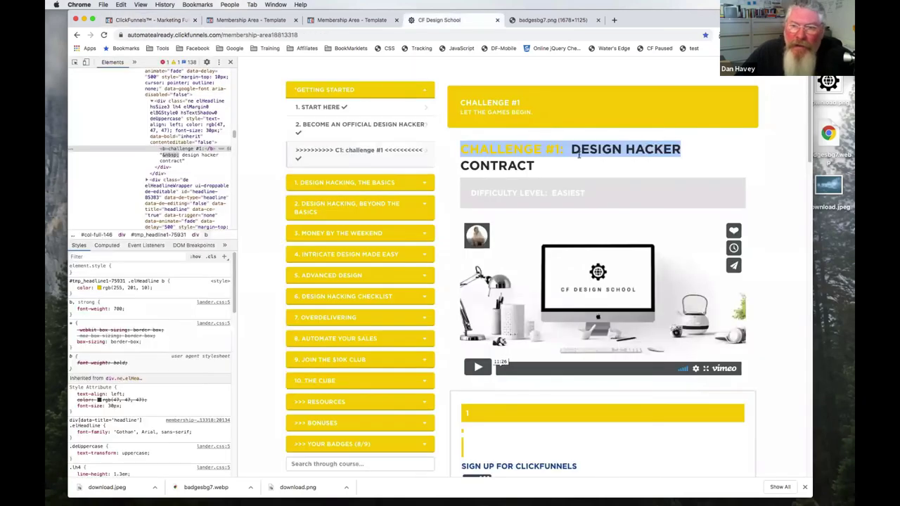
pyautogui.click(580, 150)
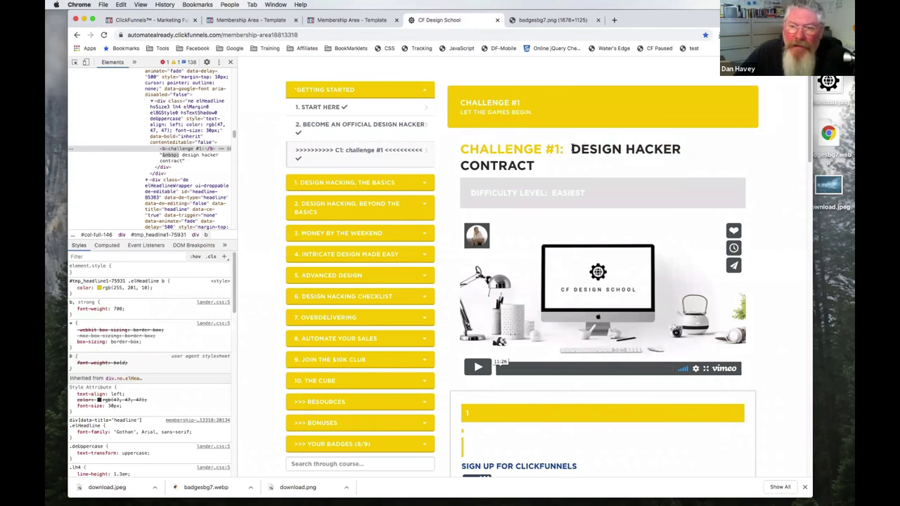
pyautogui.moveTo(571, 149); pyautogui.dragTo(689, 150)
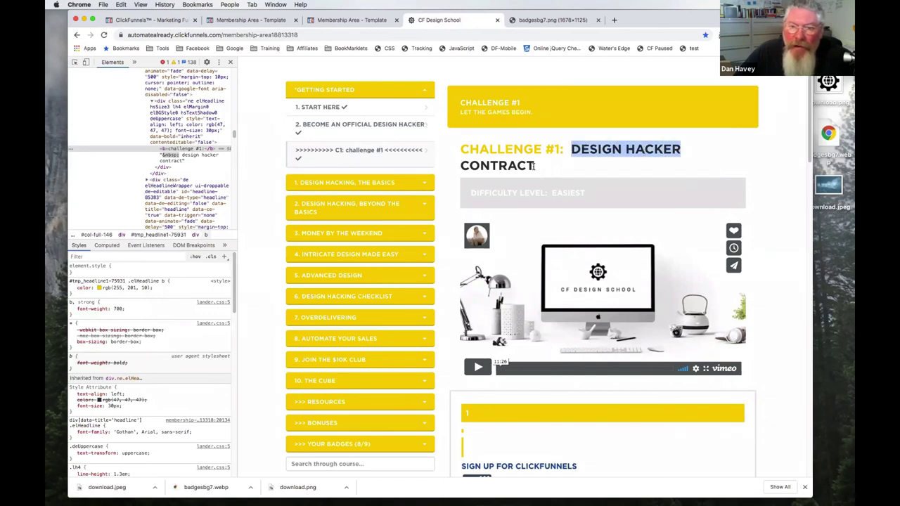
pyautogui.moveTo(534, 166); pyautogui.dragTo(462, 165)
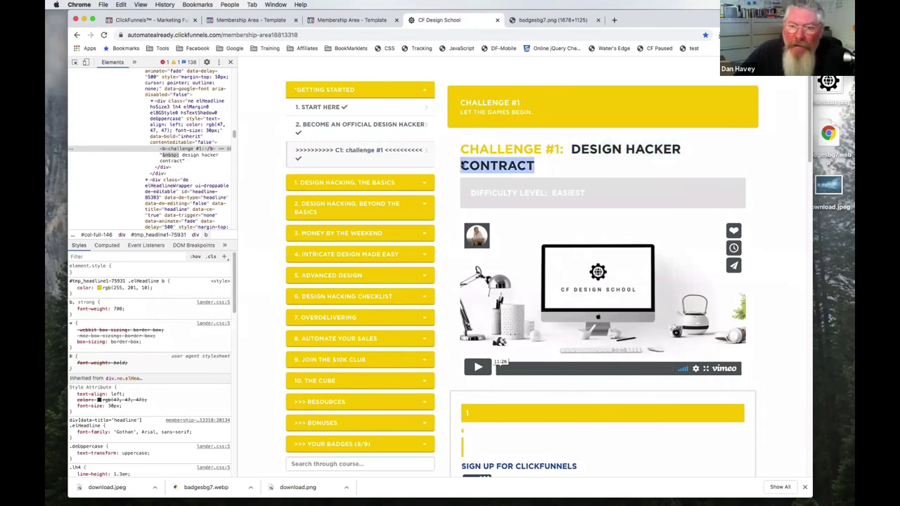
pyautogui.moveTo(563, 150); pyautogui.dragTo(460, 151)
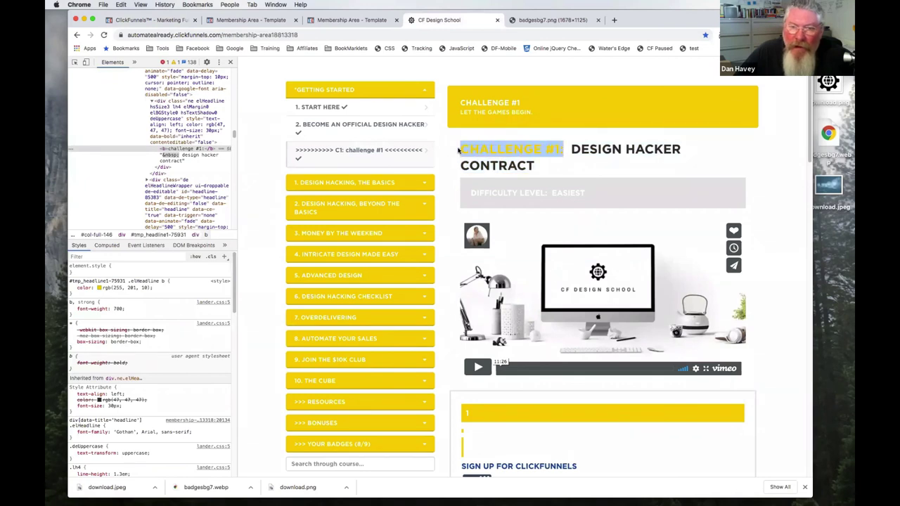
pyautogui.rightClick(573, 149)
pyautogui.click(590, 219)
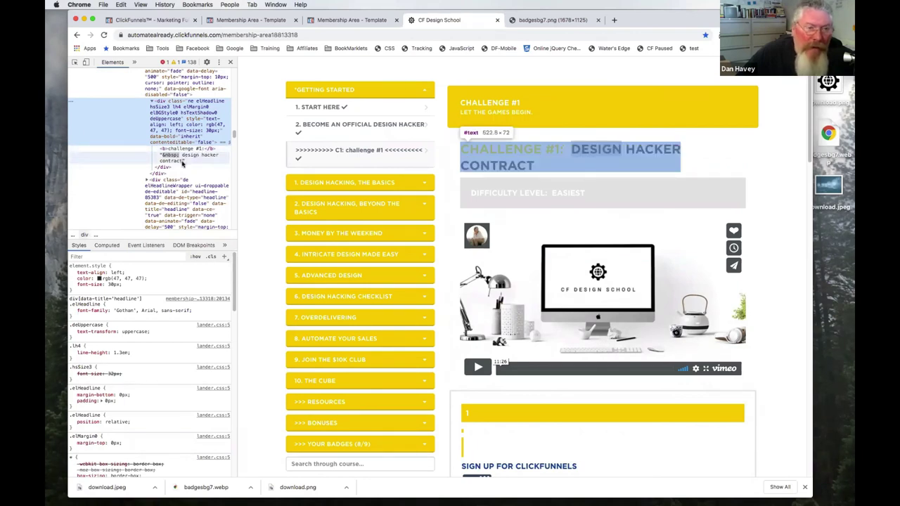
pyautogui.click(136, 160)
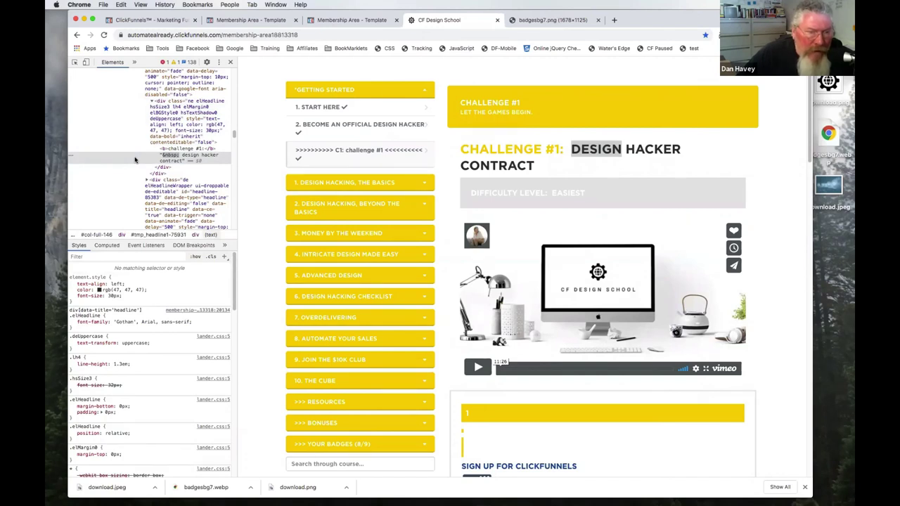
# Step: Set the lesson sub-headline's text transform to Uppercase and close its settings
pyautogui.click(157, 21)
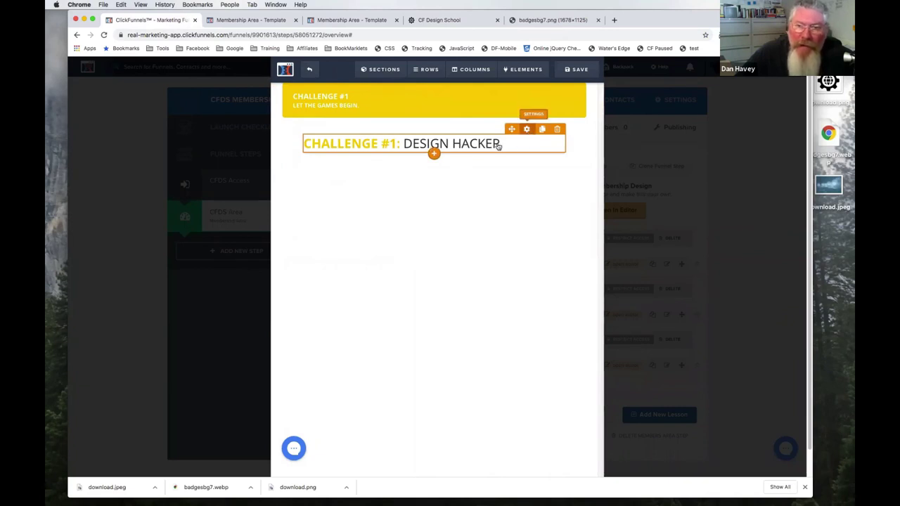
pyautogui.click(489, 146)
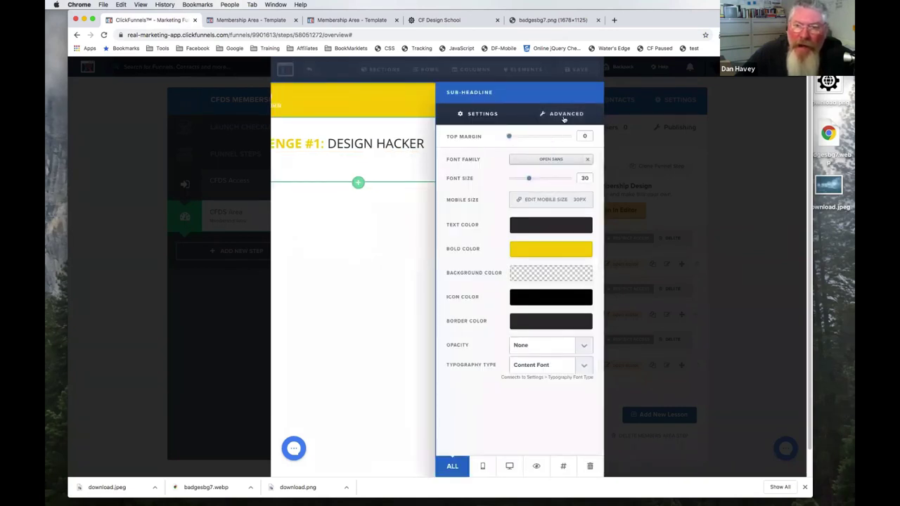
pyautogui.click(563, 116)
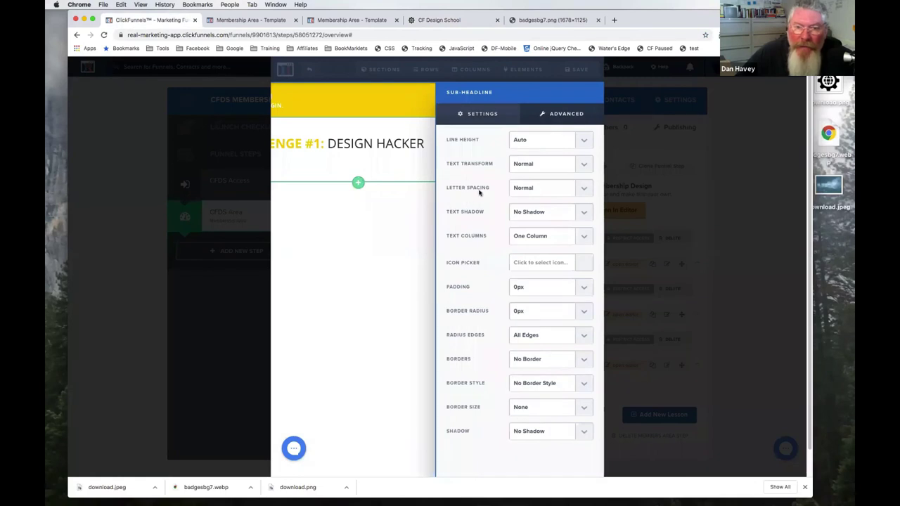
pyautogui.click(532, 167)
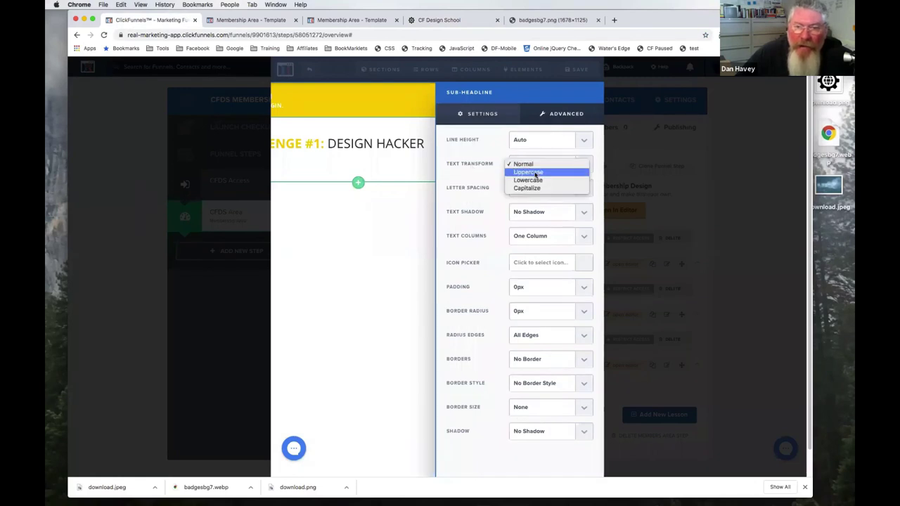
pyautogui.click(536, 173)
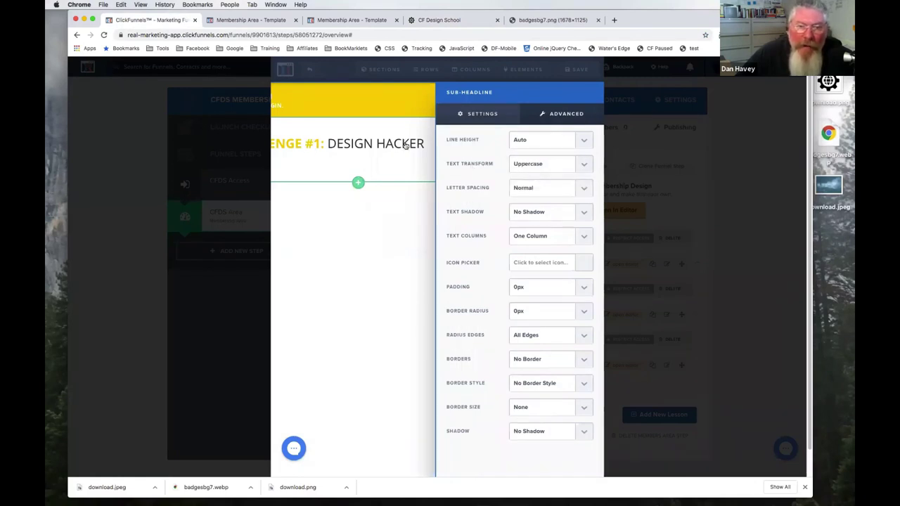
pyautogui.click(395, 166)
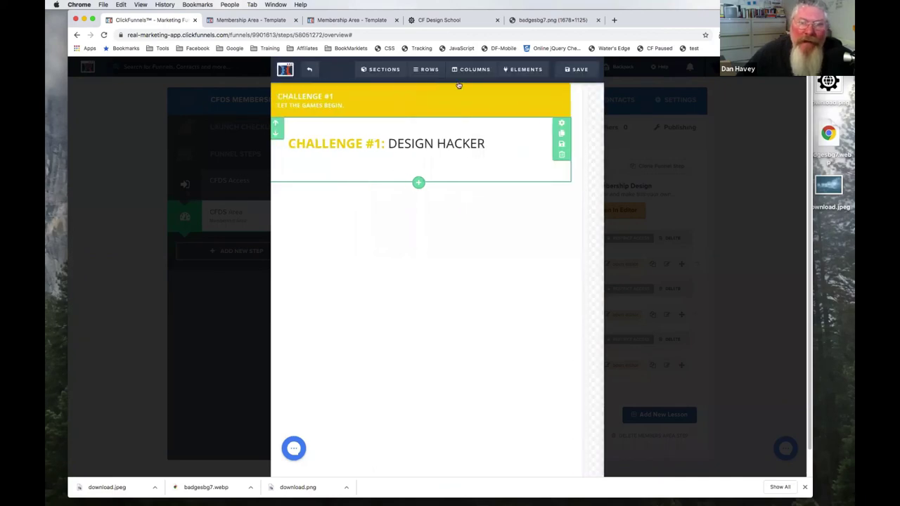
# Step: Check the headline wording on CF Design School and add "CONTRACT" after "DESIGN HACKER" in the lesson's sub-headline
pyautogui.click(456, 21)
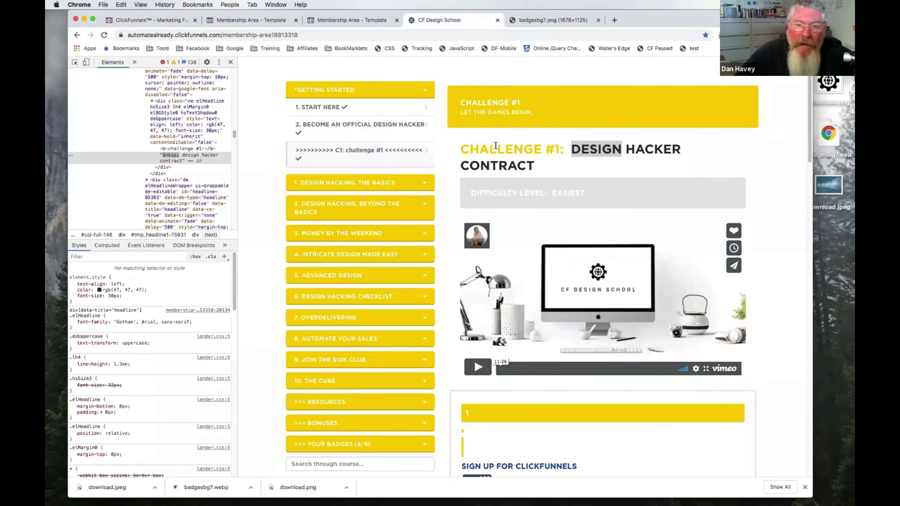
pyautogui.click(151, 19)
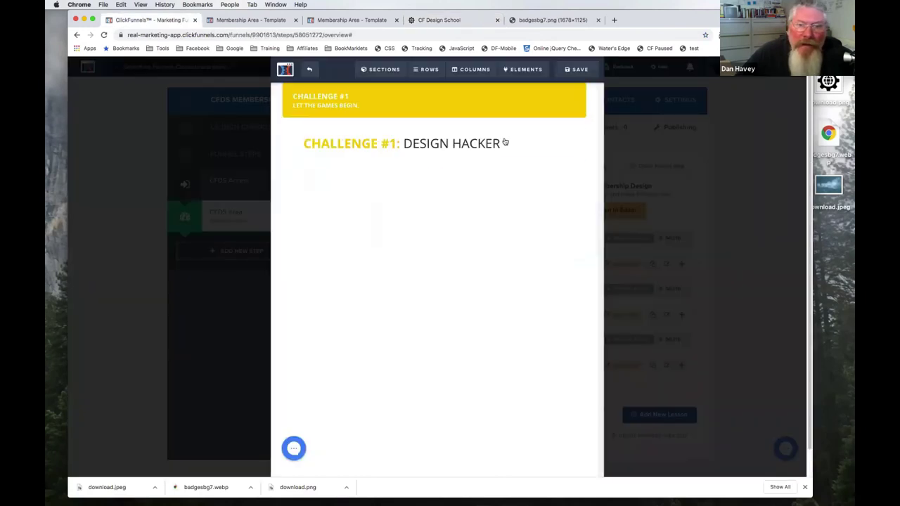
pyautogui.click(507, 144)
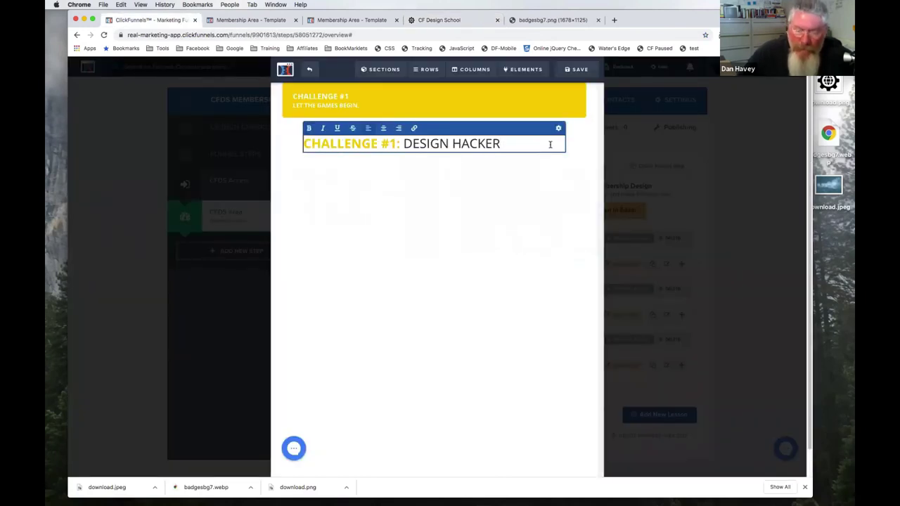
pyautogui.write('CONTRAC')
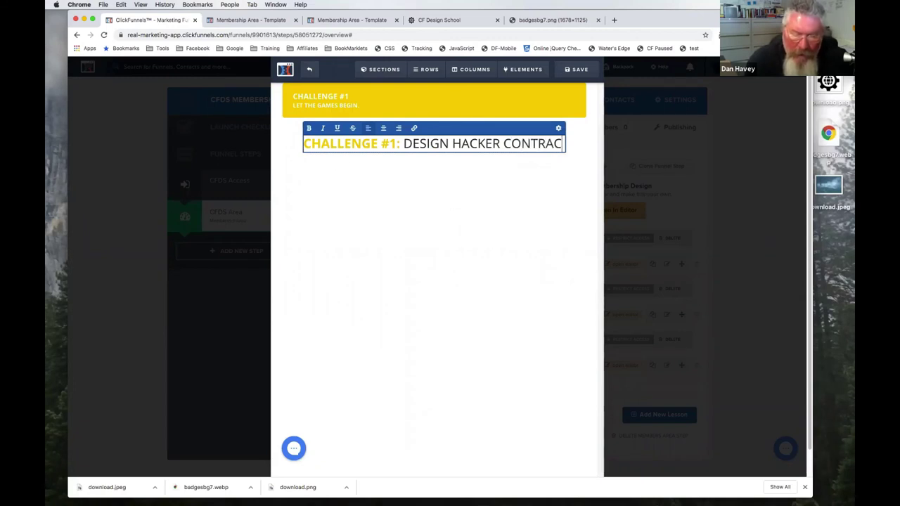
pyautogui.write('T')
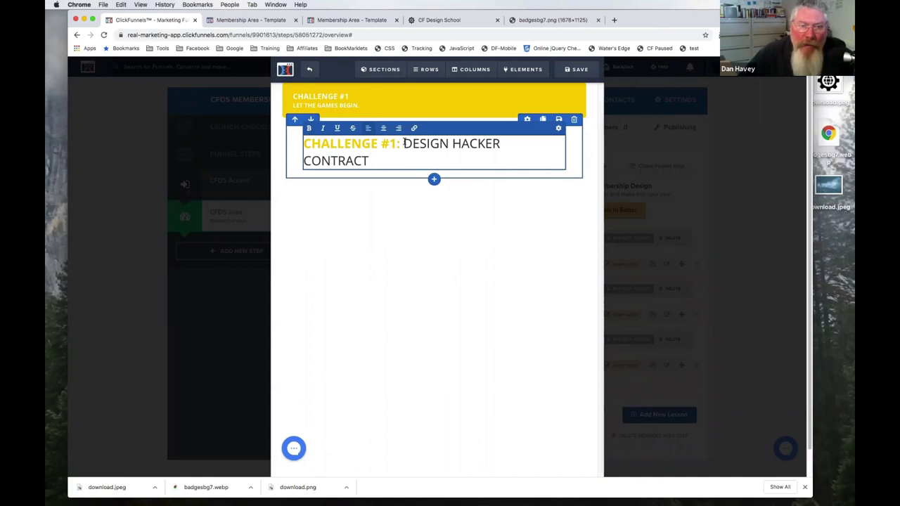
pyautogui.moveTo(404, 144); pyautogui.dragTo(407, 161)
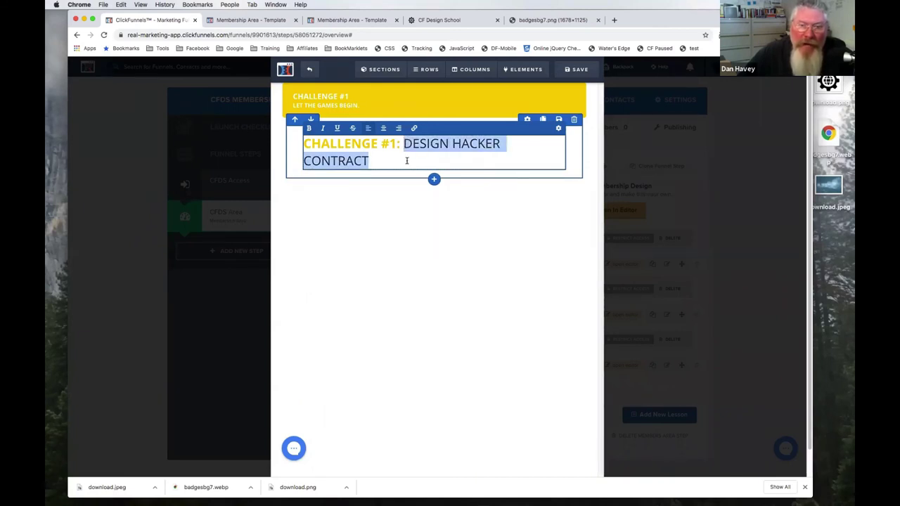
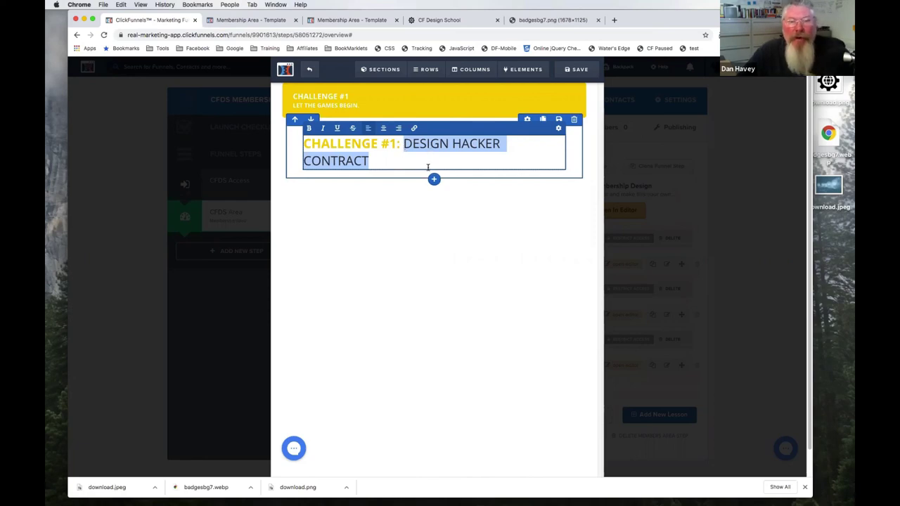
# Step: Inspect the gray difficulty level bar on CF Design School to examine its wrapper, background color, font and padding
pyautogui.click(432, 20)
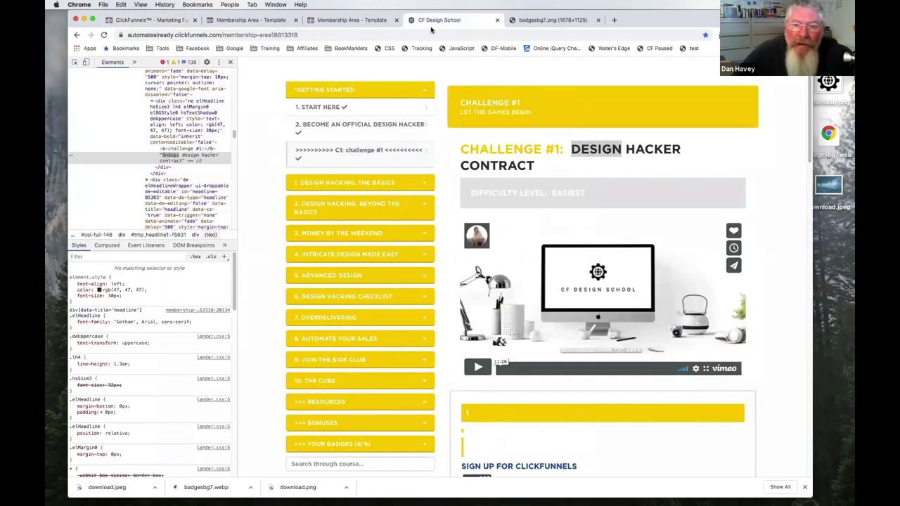
pyautogui.rightClick(468, 182)
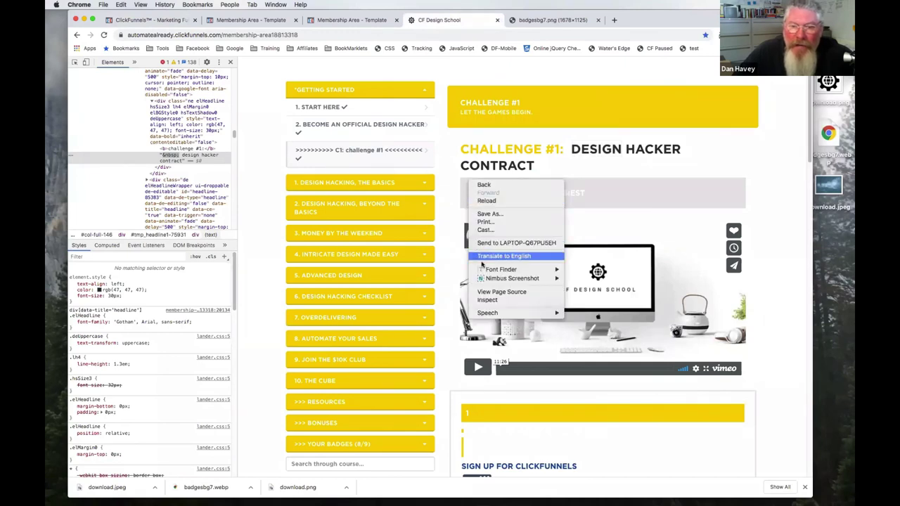
pyautogui.click(481, 301)
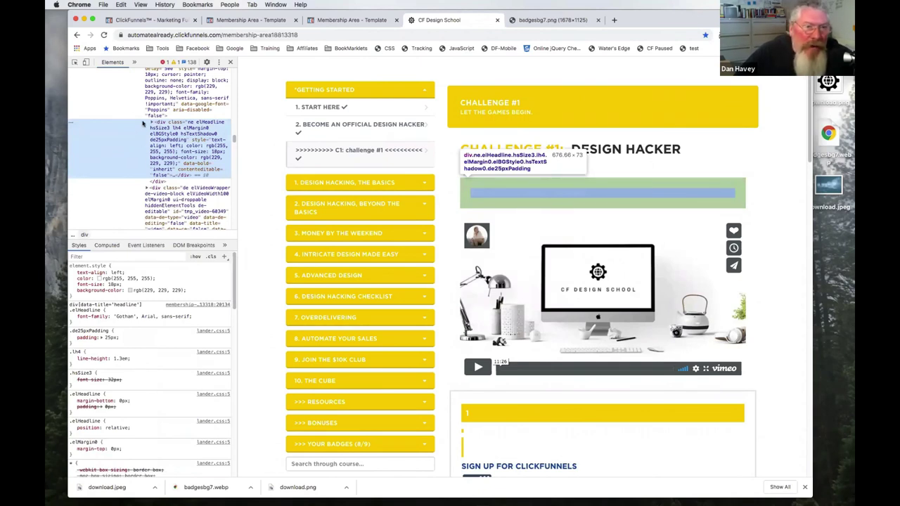
pyautogui.scroll(3, 131, 155)
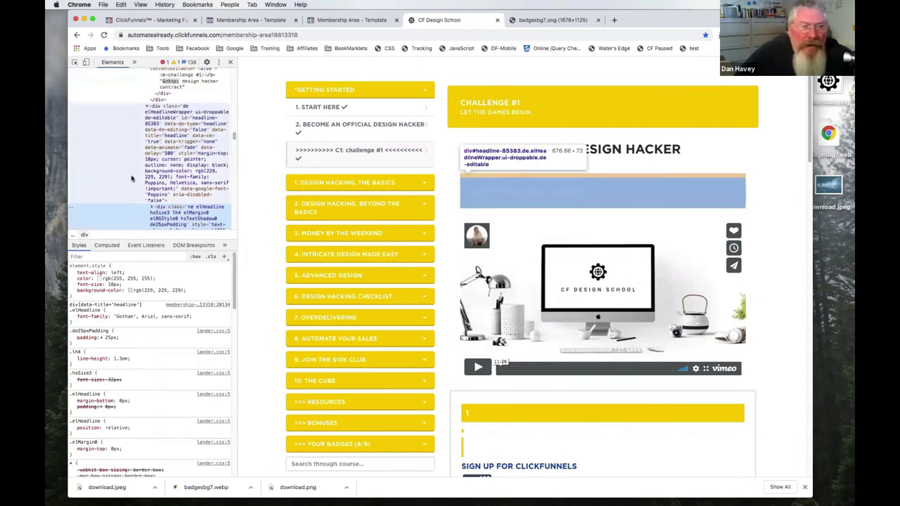
pyautogui.click(136, 132)
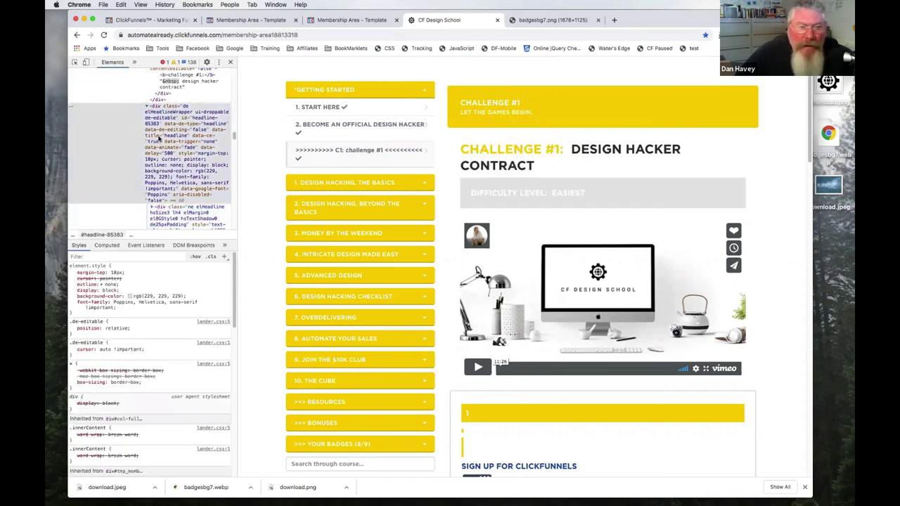
pyautogui.click(129, 220)
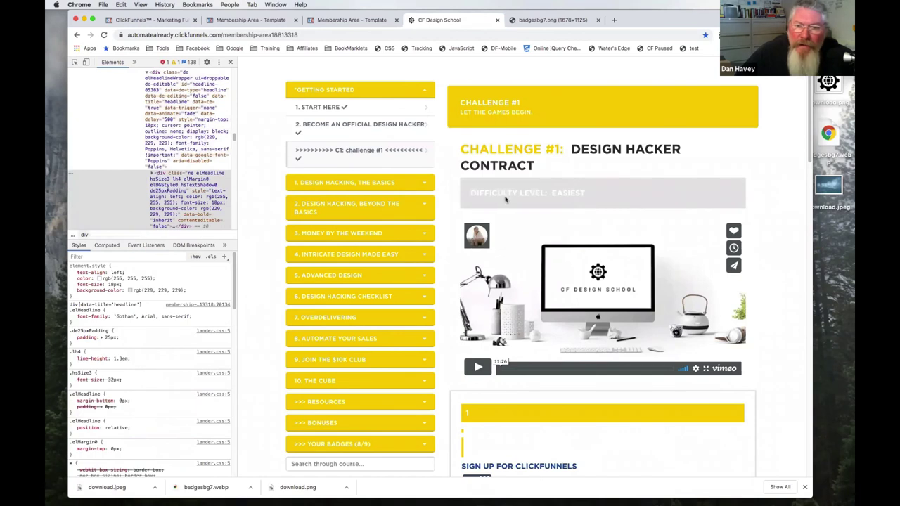
# Step: Copy the "DIFFICULTY LEVEL: EASIEST" text from CF Design School and return to the ClickFunnels lesson editor
pyautogui.moveTo(472, 192); pyautogui.dragTo(588, 198)
pyautogui.press('super+c')
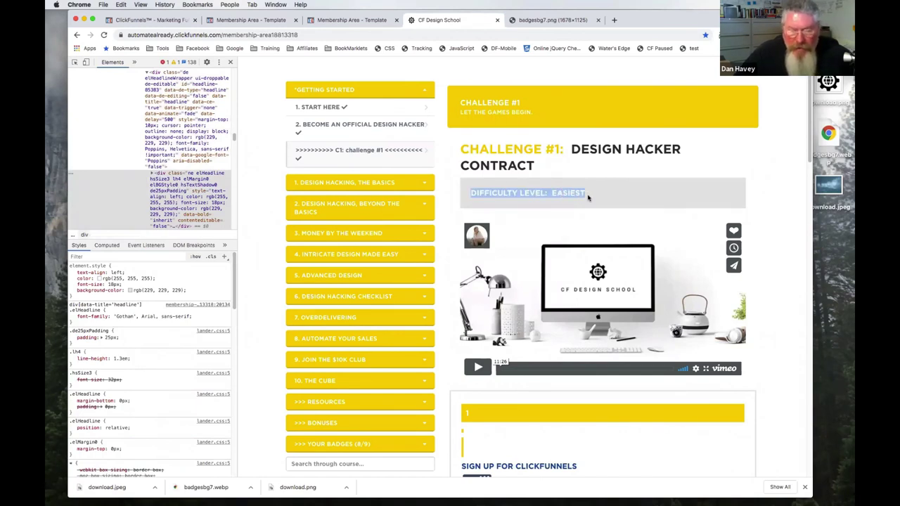
pyautogui.click(271, 21)
pyautogui.click(329, 22)
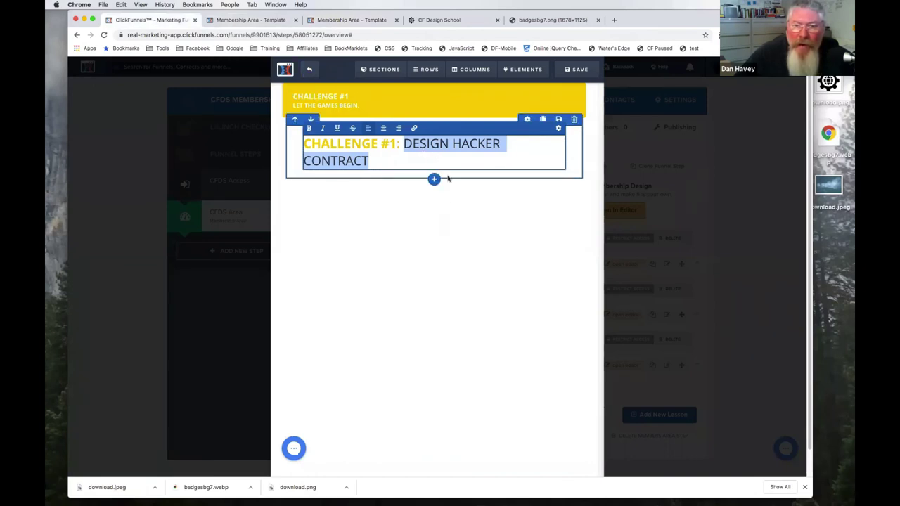
# Step: Add a sub-headline below the lesson's challenge headline reading "DIFFICULTY LEVEL: EASIEST", left-aligned with font size 18
pyautogui.click(446, 223)
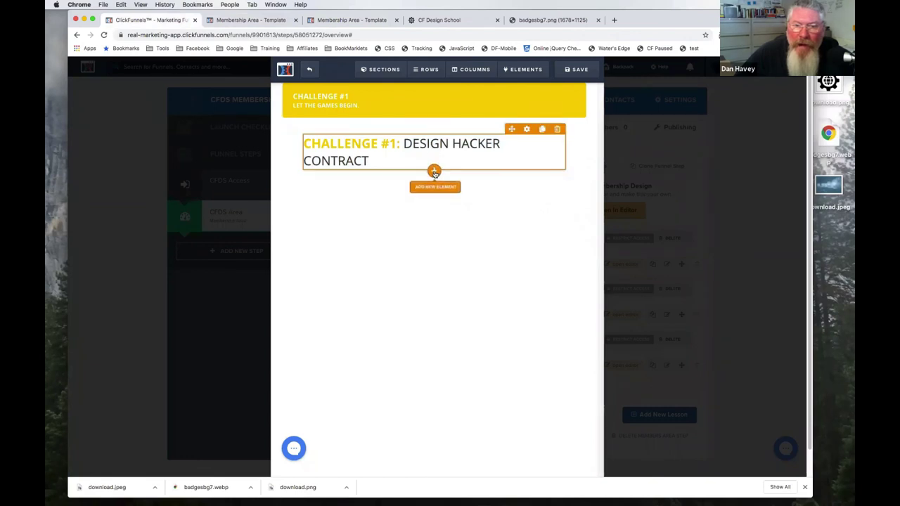
pyautogui.click(434, 172)
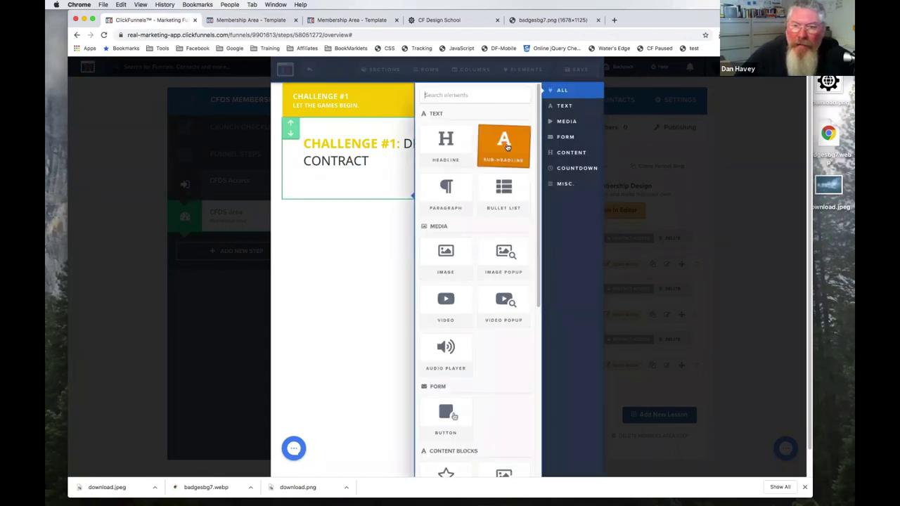
pyautogui.click(473, 161)
pyautogui.click(414, 180)
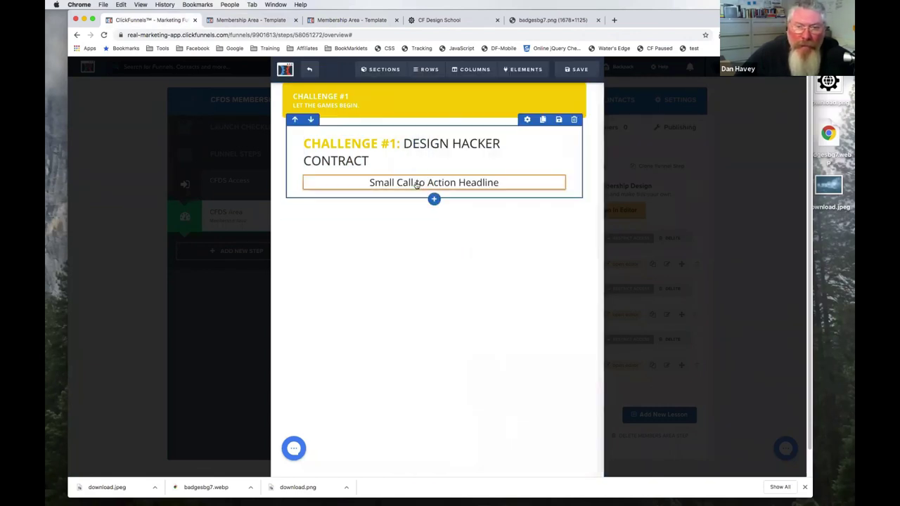
pyautogui.tripleClick(416, 182)
pyautogui.press('super+v')
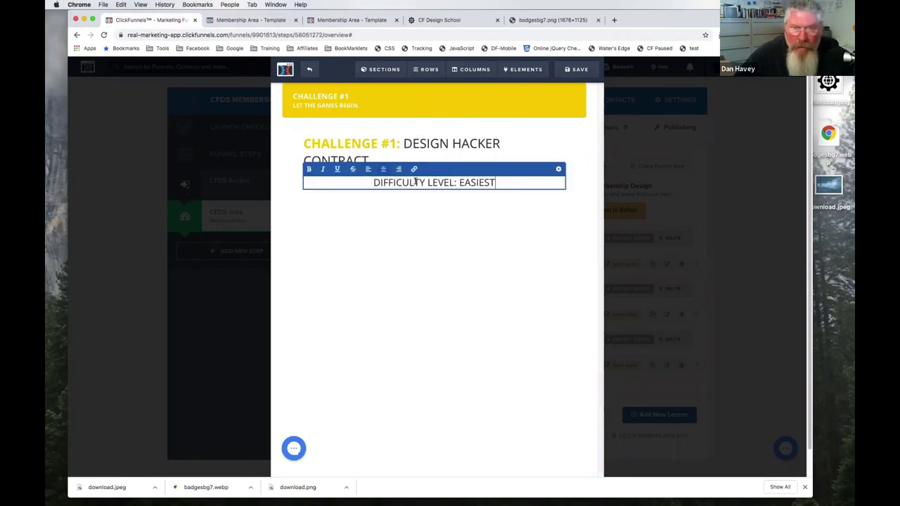
pyautogui.click(558, 171)
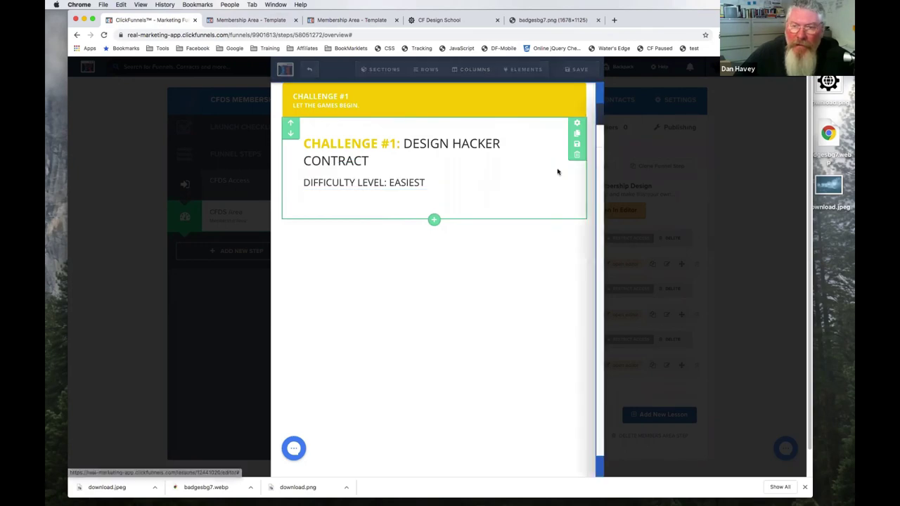
pyautogui.moveTo(526, 177); pyautogui.dragTo(517, 179)
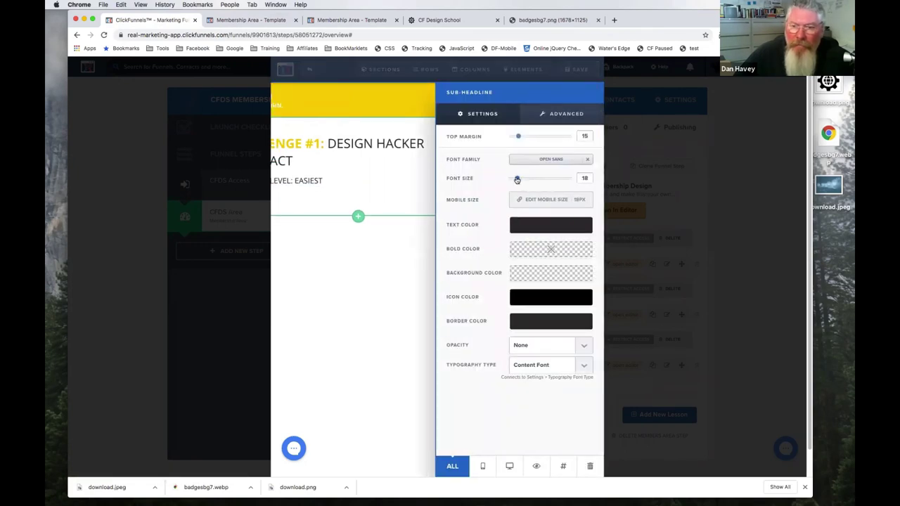
# Step: Inspect the difficulty level bar on CF Design School to examine its computed padding and background color value
pyautogui.click(431, 21)
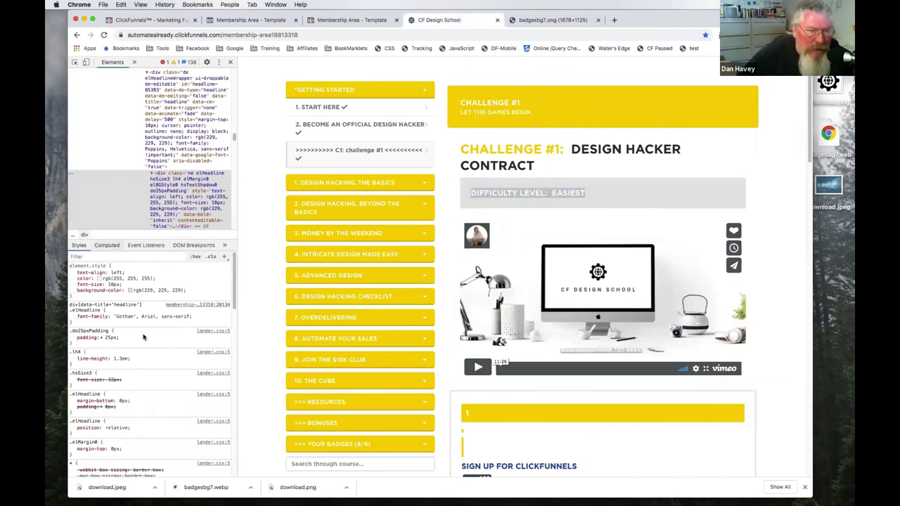
pyautogui.click(106, 245)
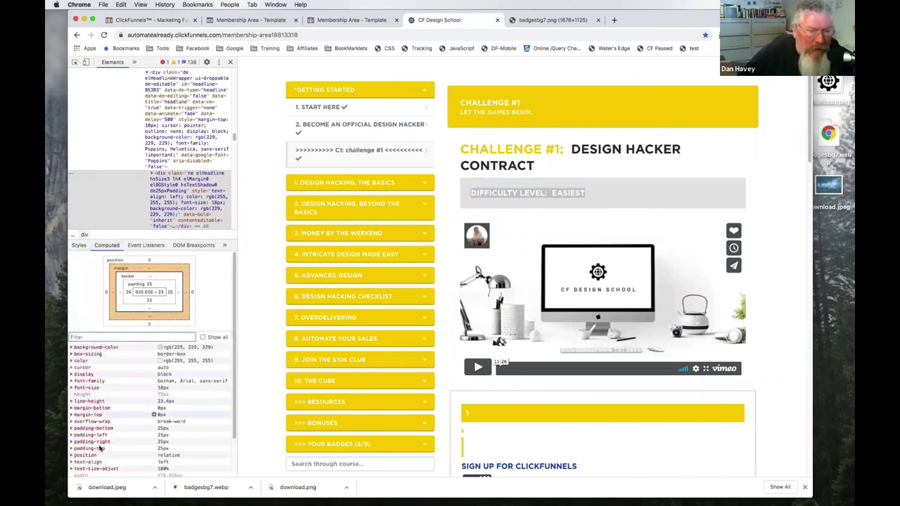
pyautogui.click(159, 20)
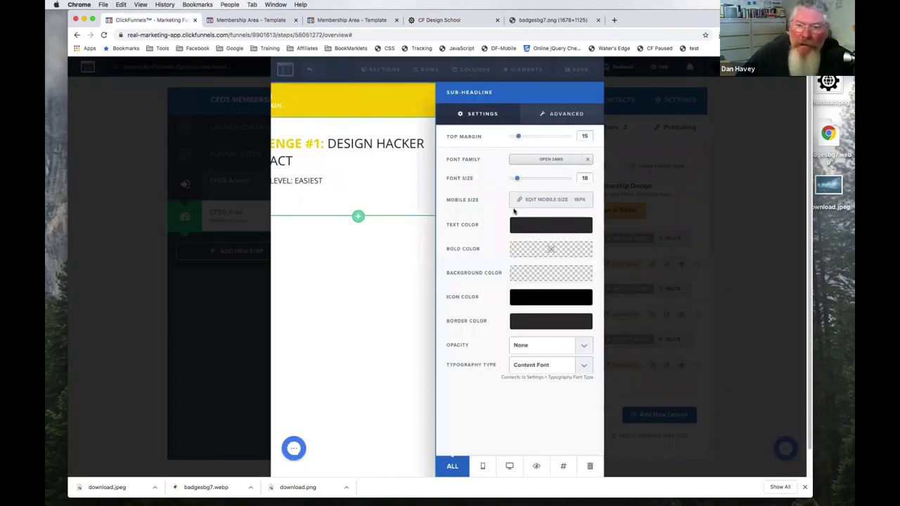
pyautogui.click(449, 21)
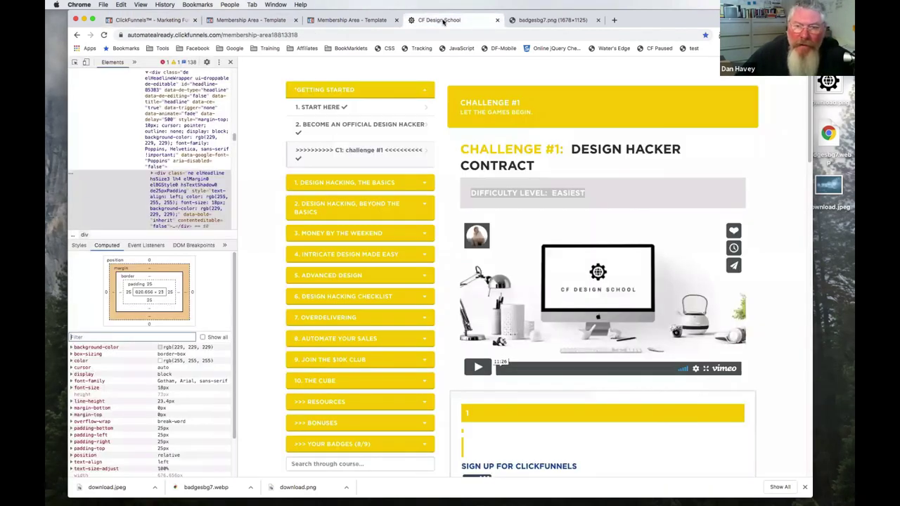
pyautogui.rightClick(470, 183)
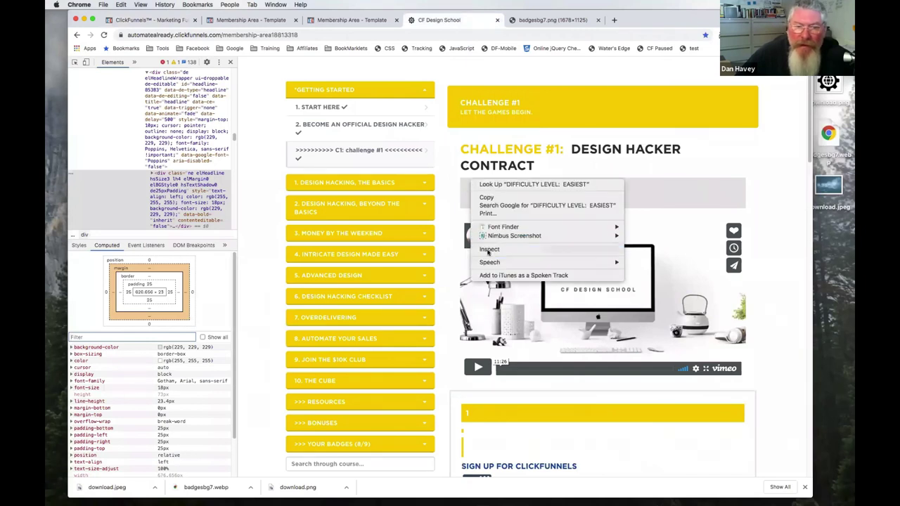
pyautogui.click(489, 250)
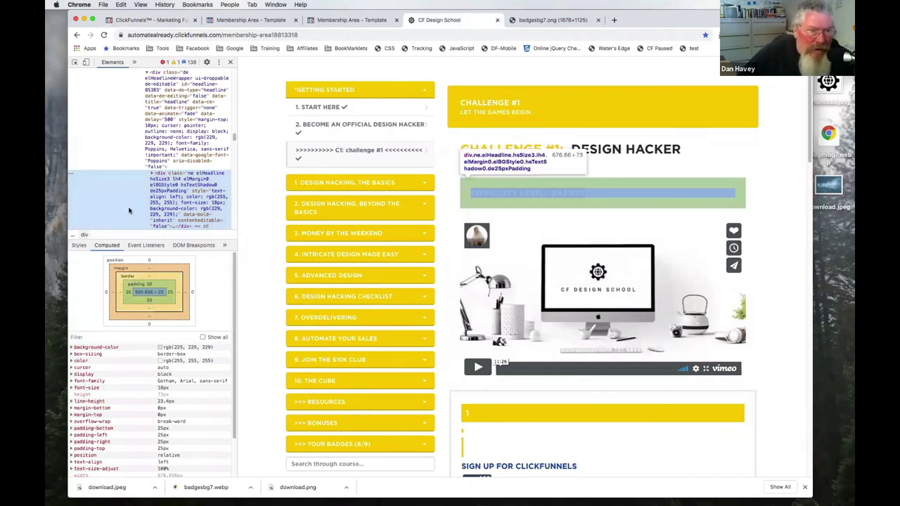
pyautogui.click(79, 245)
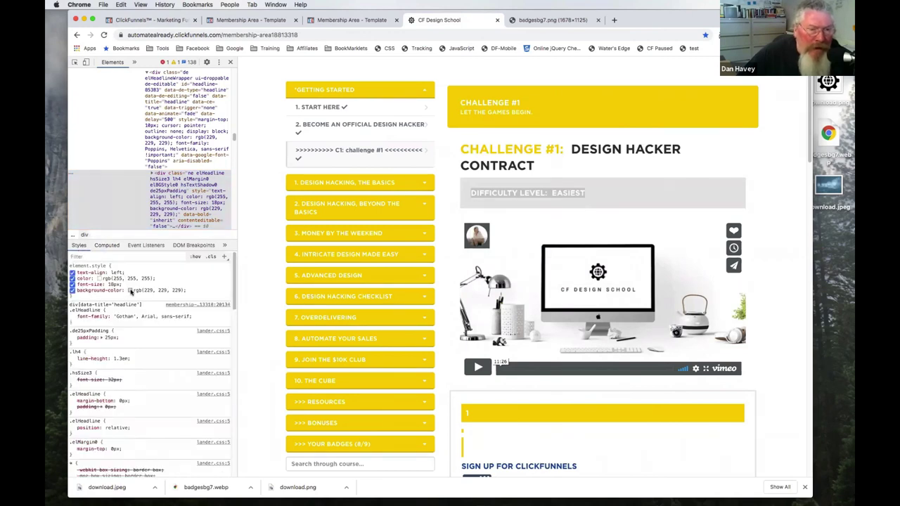
pyautogui.click(129, 290)
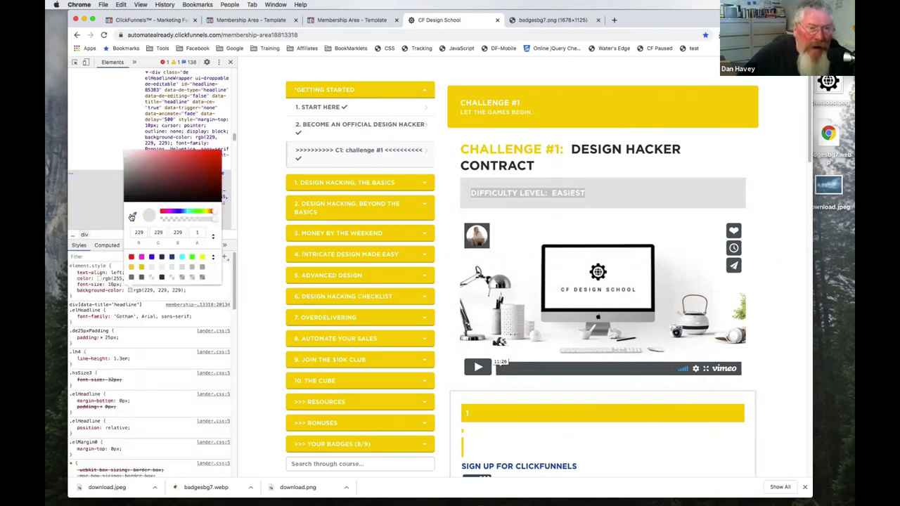
pyautogui.click(132, 217)
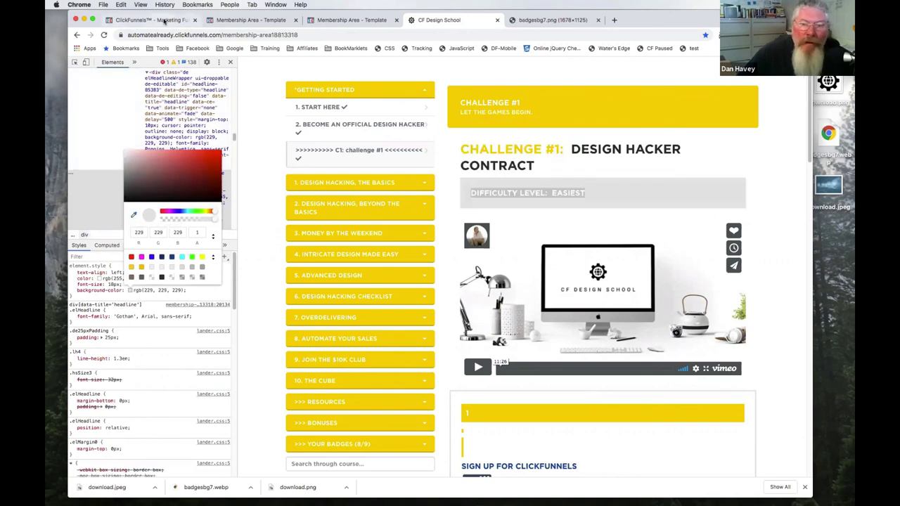
# Step: In the ClickFunnels lesson editor, set the difficulty level sub-headline's background color to #e5e5e5
pyautogui.click(164, 20)
pyautogui.click(366, 264)
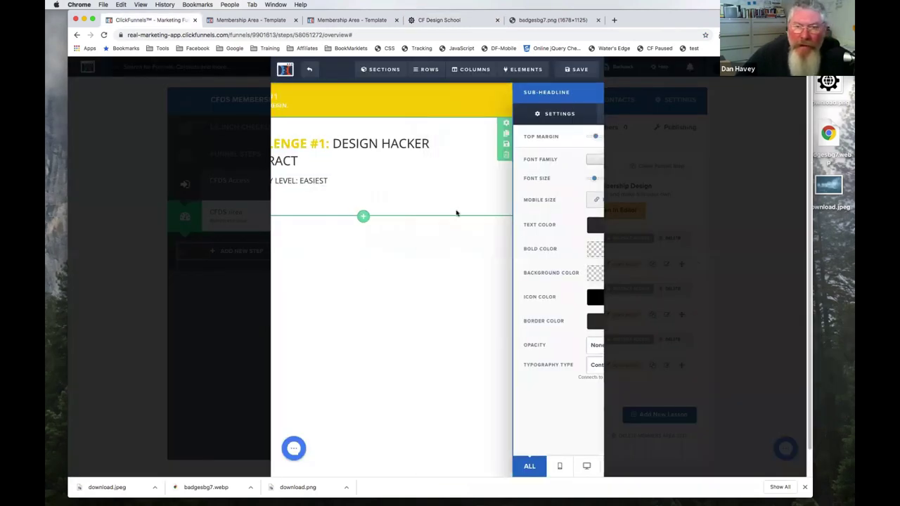
pyautogui.click(409, 181)
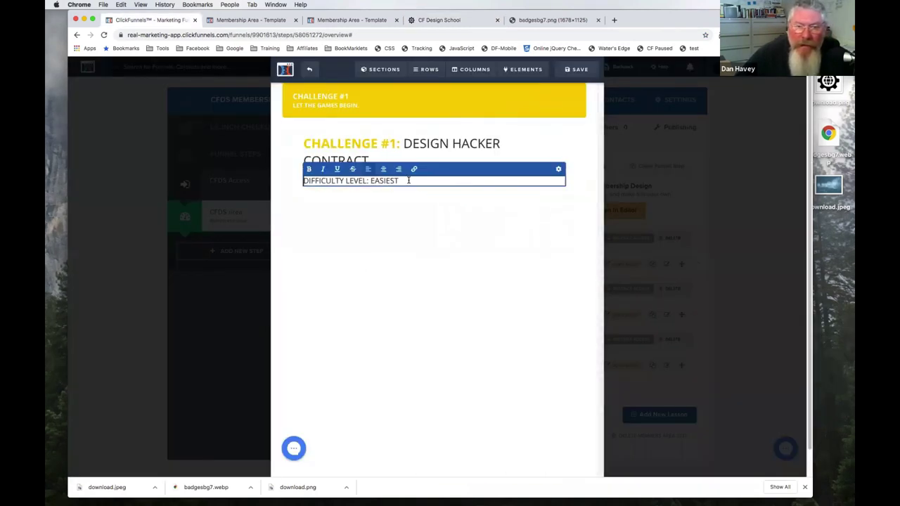
pyautogui.click(559, 170)
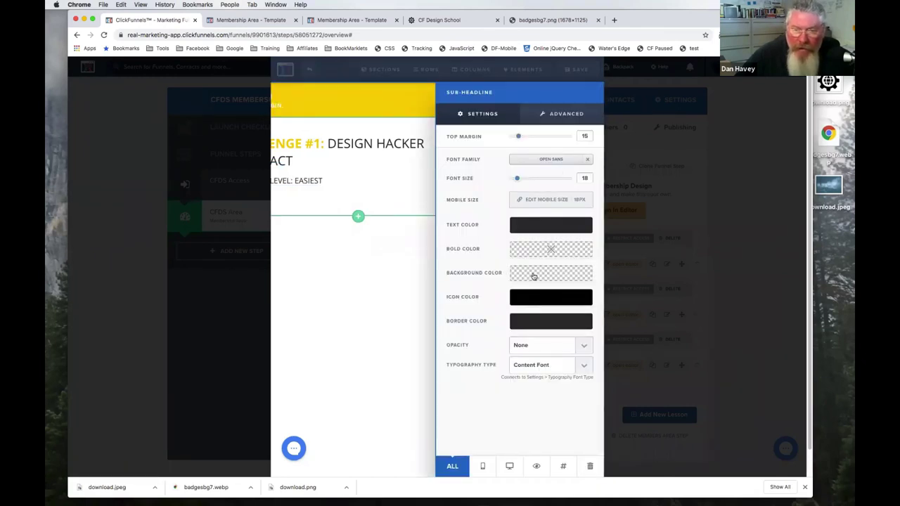
pyautogui.click(533, 276)
pyautogui.click(579, 374)
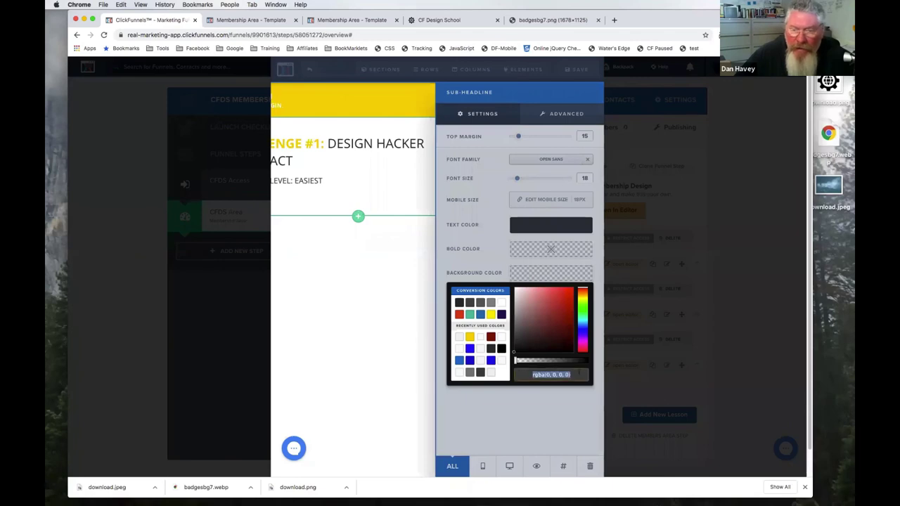
pyautogui.write('#e5e5e5')
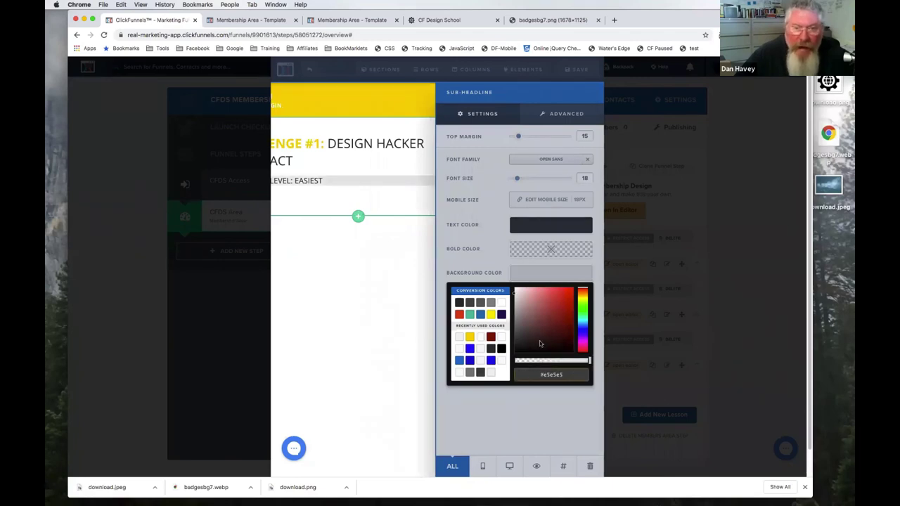
# Step: Check the difficulty bar's padding on CF Design School and set the lesson's difficulty sub-headline padding to 25px
pyautogui.click(433, 20)
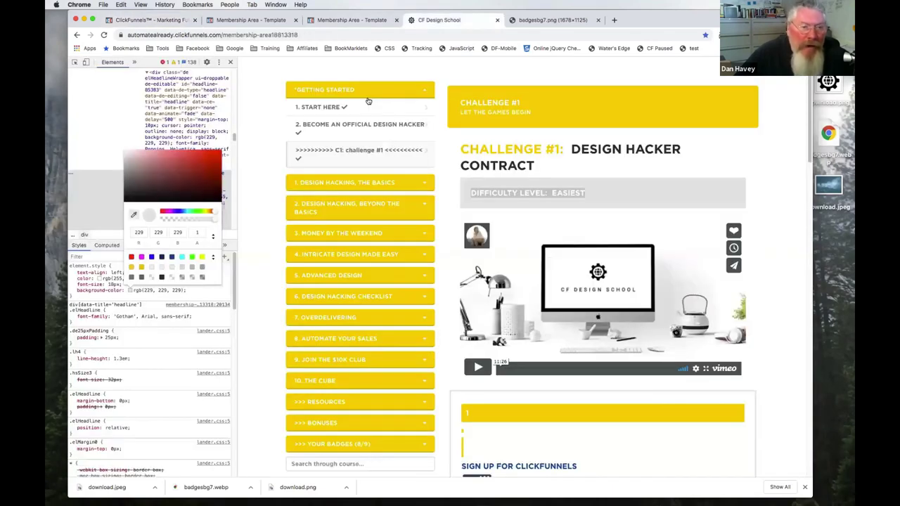
pyautogui.click(148, 329)
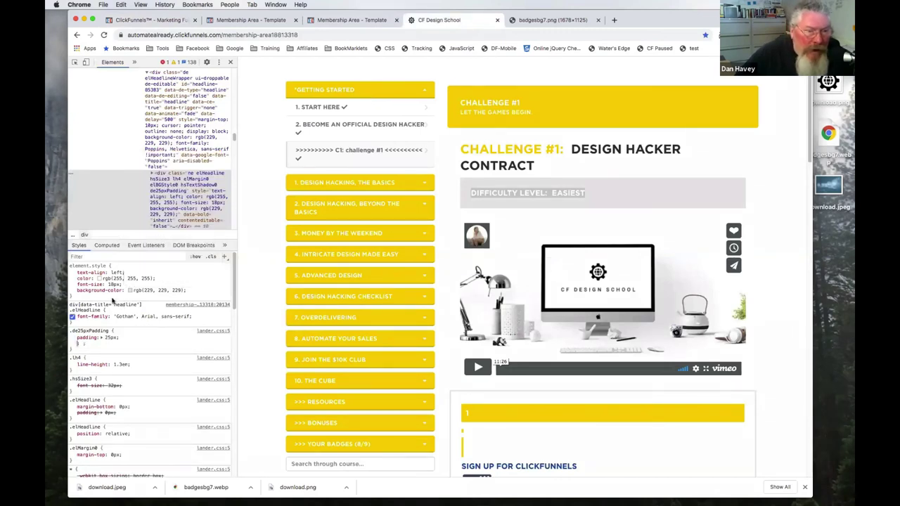
pyautogui.click(107, 245)
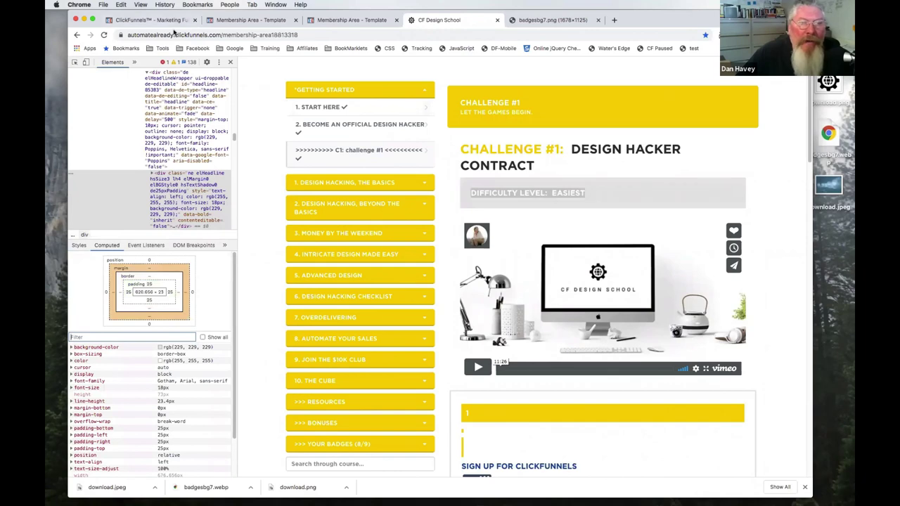
pyautogui.click(166, 19)
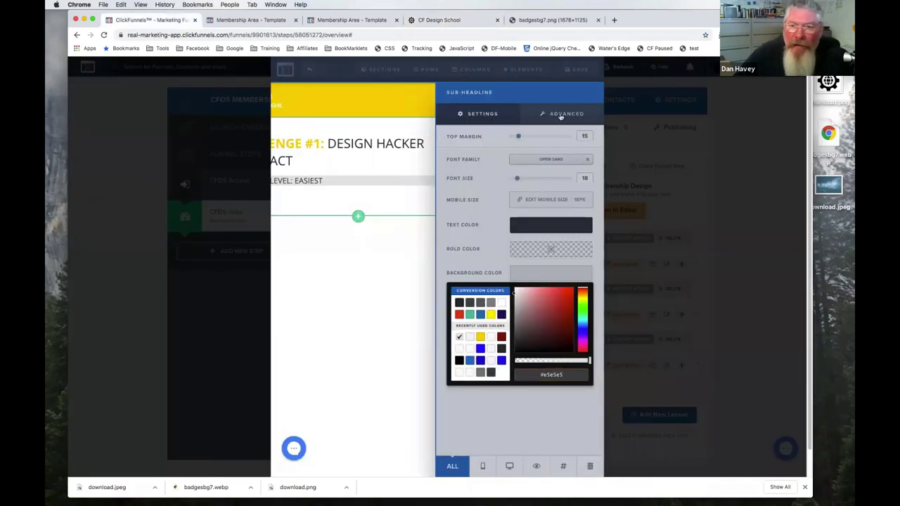
pyautogui.click(560, 116)
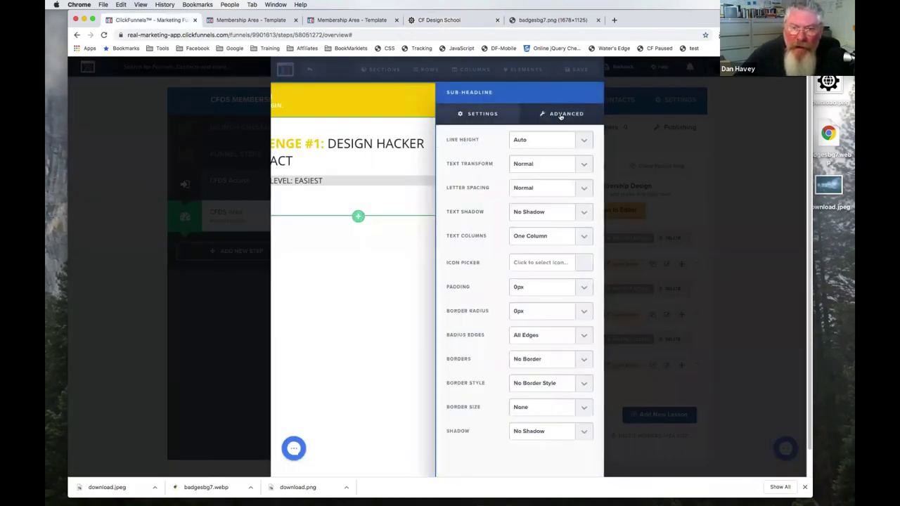
pyautogui.click(521, 288)
pyautogui.click(523, 328)
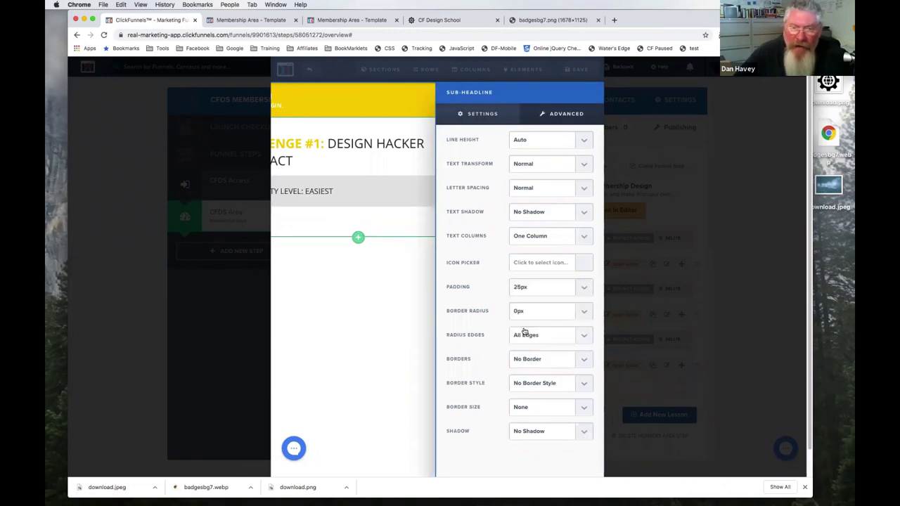
# Step: Check the difficulty bar's text style on CF Design School and make the lesson's "DIFFICULTY LEVEL: EASIEST" text bold
pyautogui.click(448, 20)
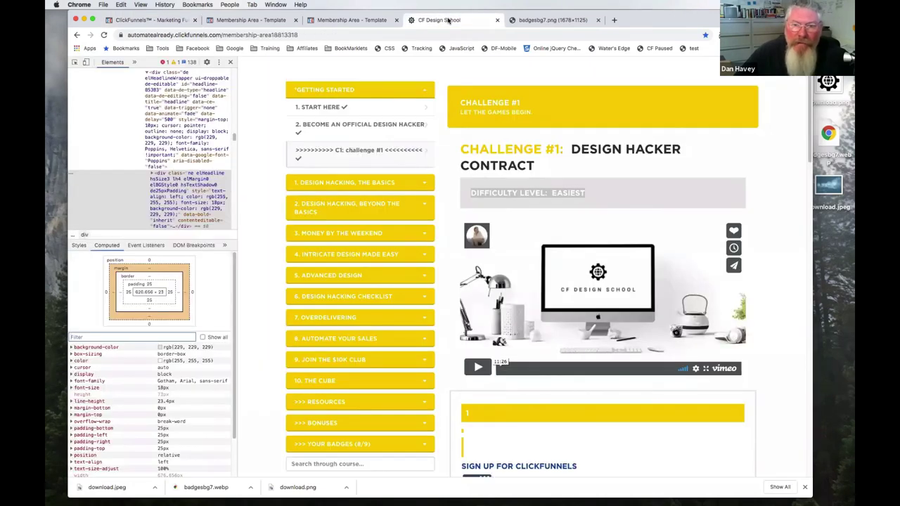
pyautogui.click(599, 189)
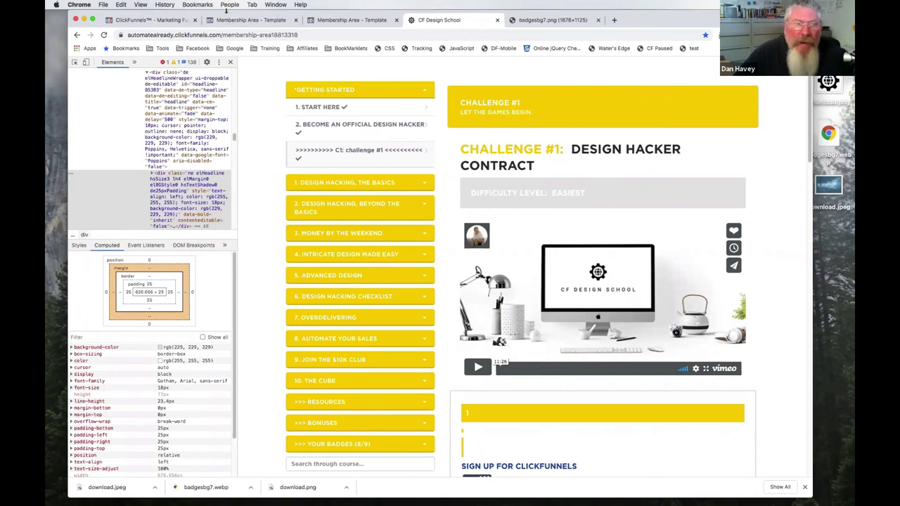
pyautogui.click(149, 20)
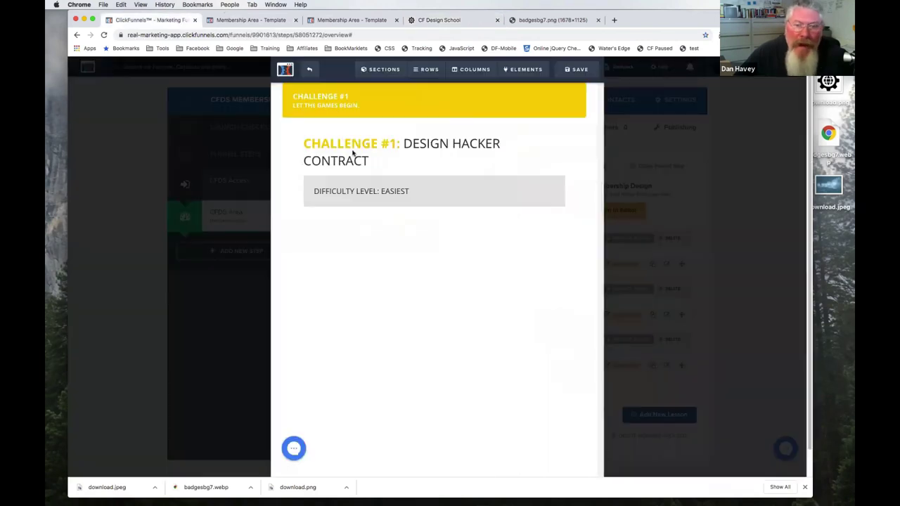
pyautogui.click(394, 193)
pyautogui.moveTo(410, 191); pyautogui.dragTo(325, 177)
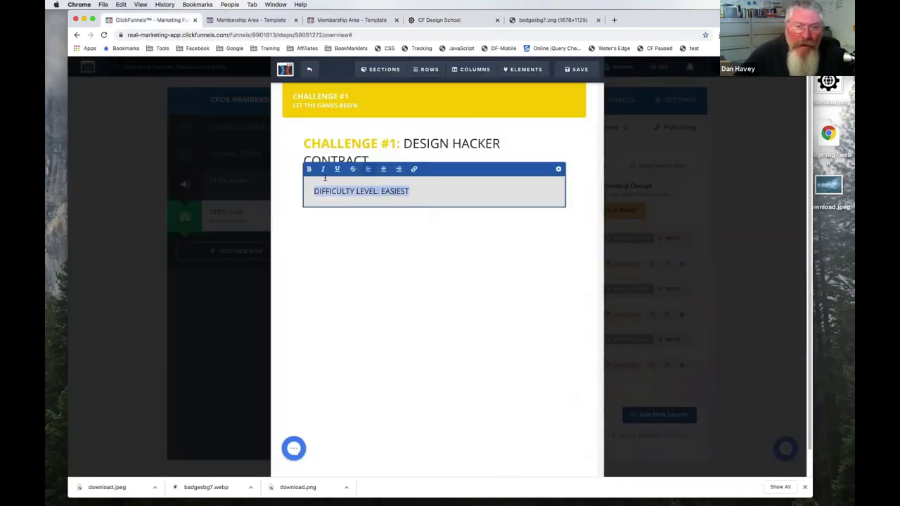
pyautogui.click(309, 169)
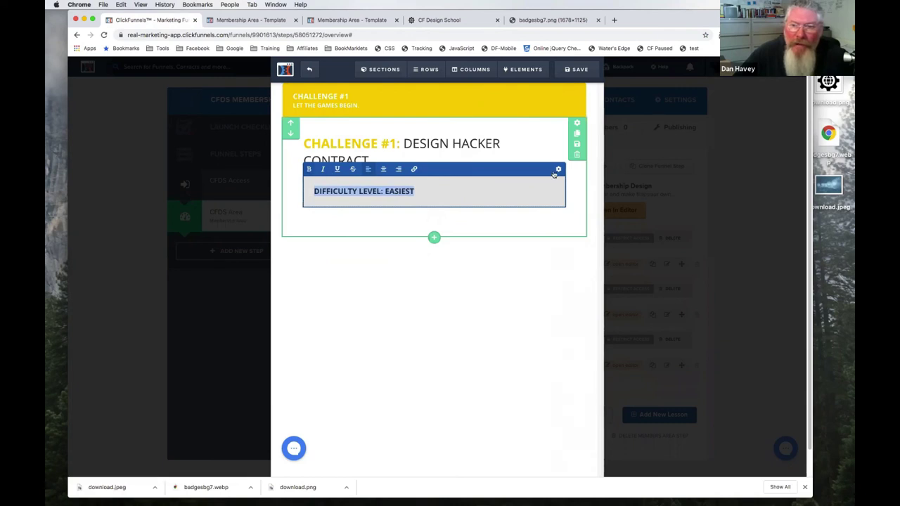
# Step: Set the difficulty sub-headline's bold color to white and compare the bar with the one on CF Design School
pyautogui.click(559, 170)
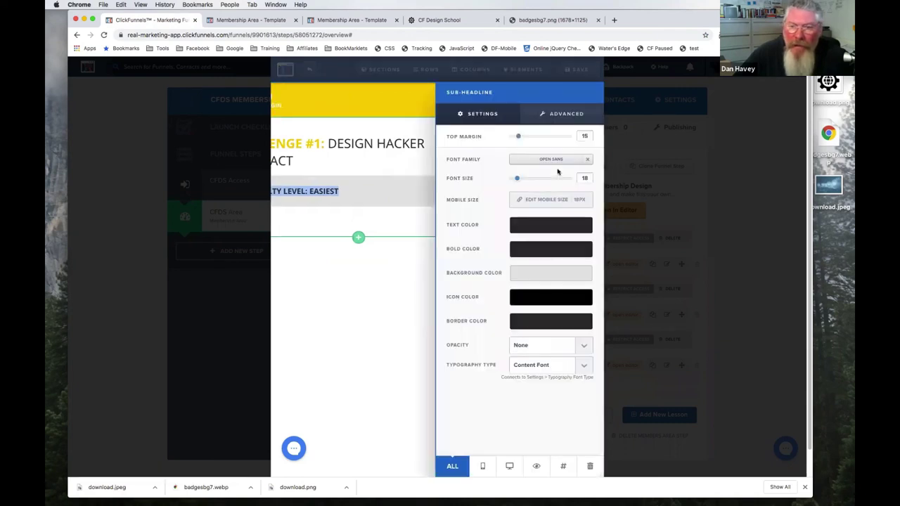
pyautogui.click(527, 250)
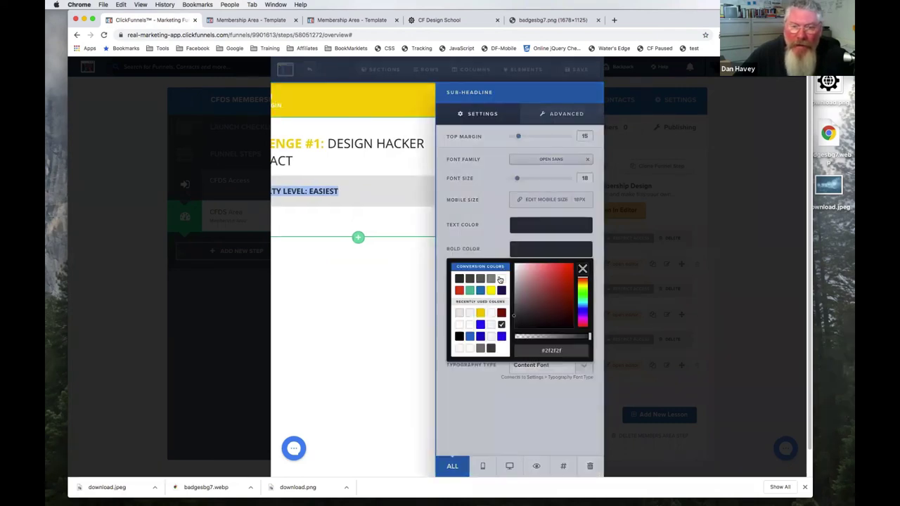
pyautogui.click(500, 280)
pyautogui.click(351, 215)
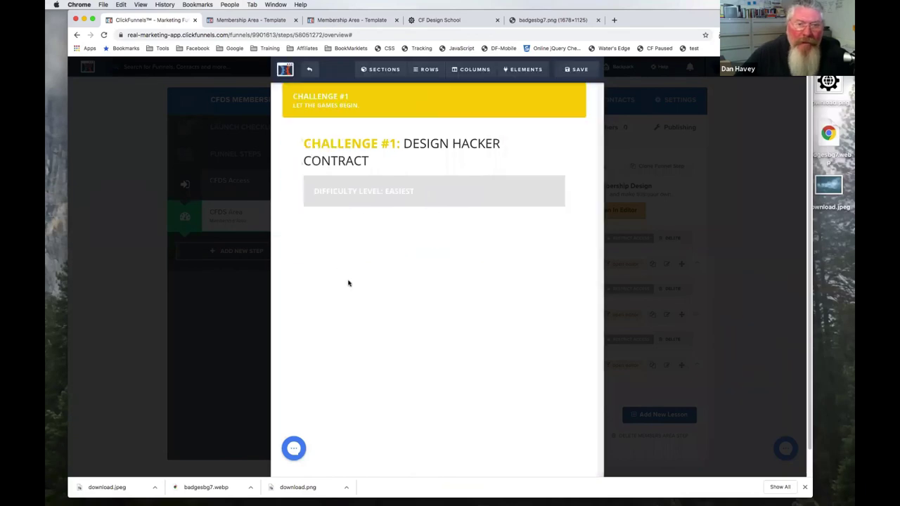
pyautogui.click(450, 20)
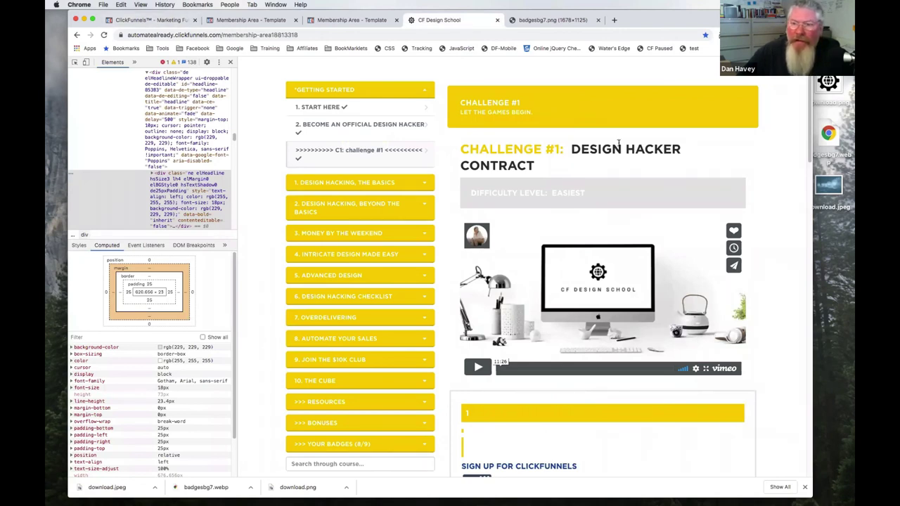
# Step: Compare the lesson with CF Design School, save the lesson and reload the membership area preview to check the difficulty bar
pyautogui.click(161, 20)
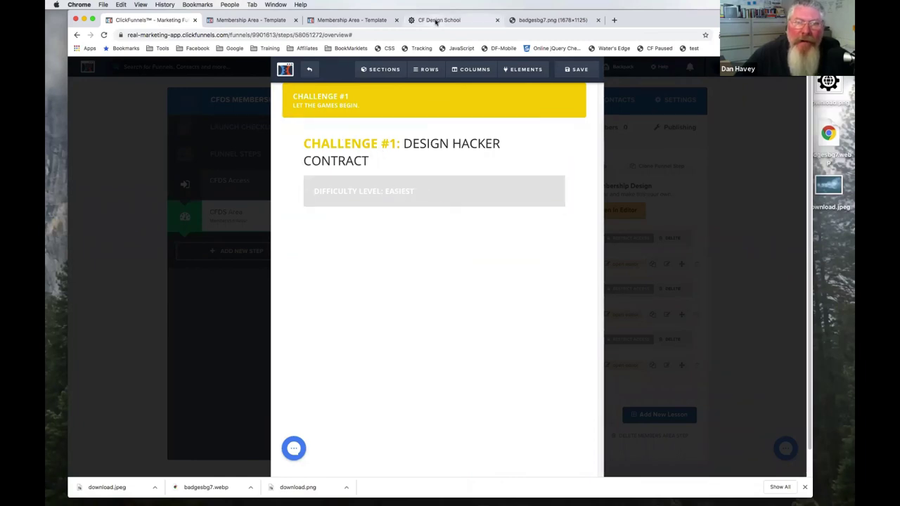
pyautogui.click(436, 20)
pyautogui.click(179, 21)
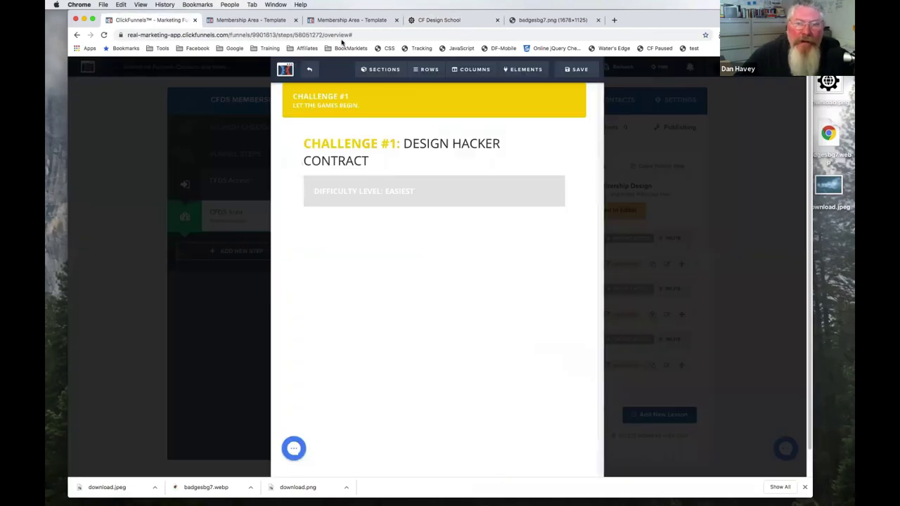
pyautogui.click(581, 70)
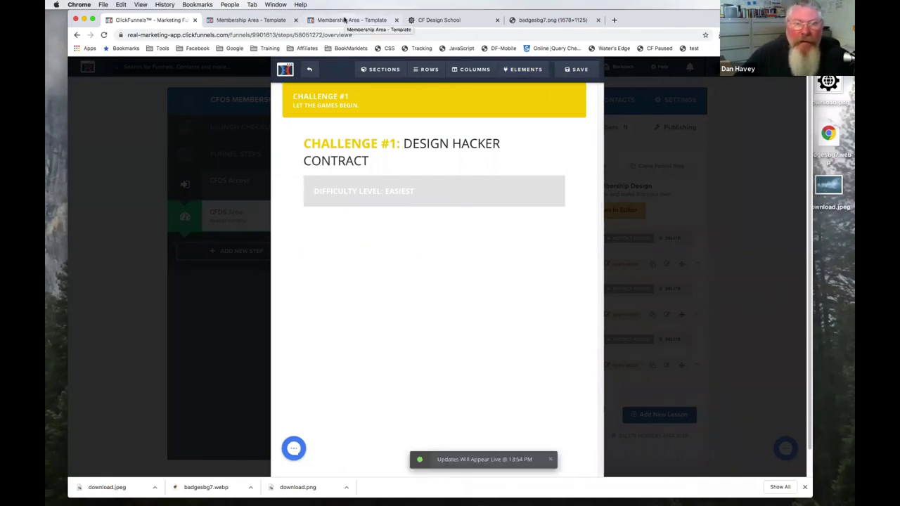
pyautogui.click(344, 20)
pyautogui.click(104, 35)
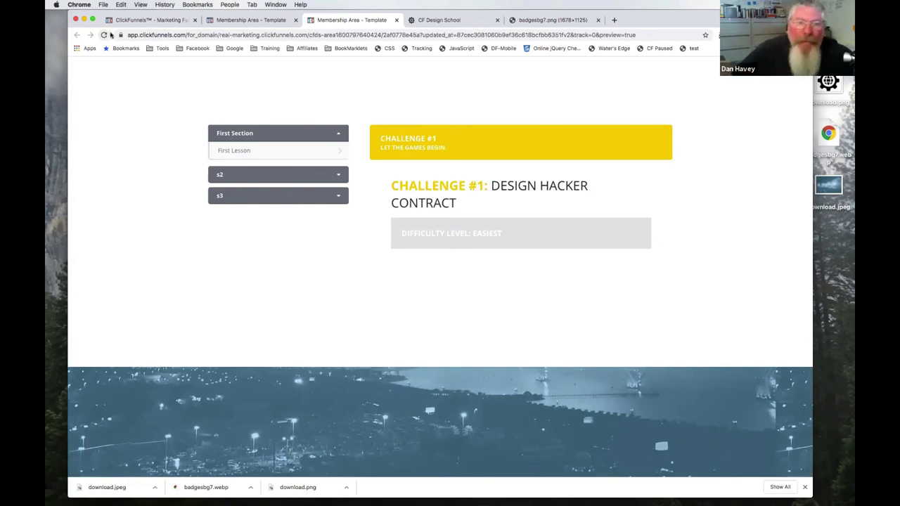
# Step: Add a video element below the difficulty level bar in the lesson, matching the video placement on CF Design School
pyautogui.click(161, 21)
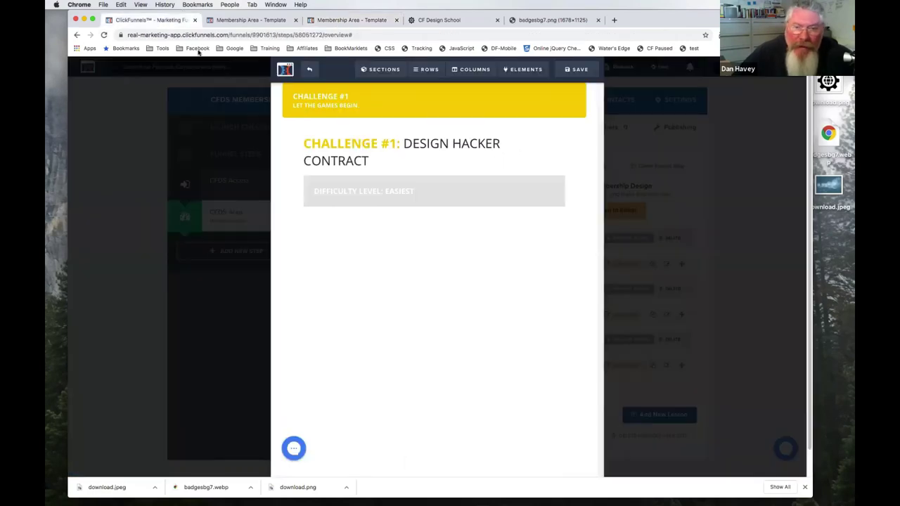
pyautogui.click(453, 21)
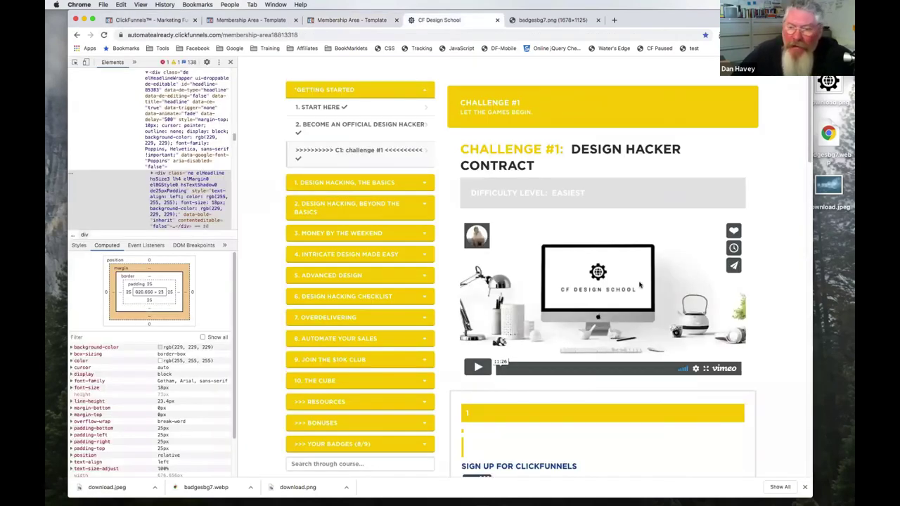
pyautogui.scroll(-2, 640, 284)
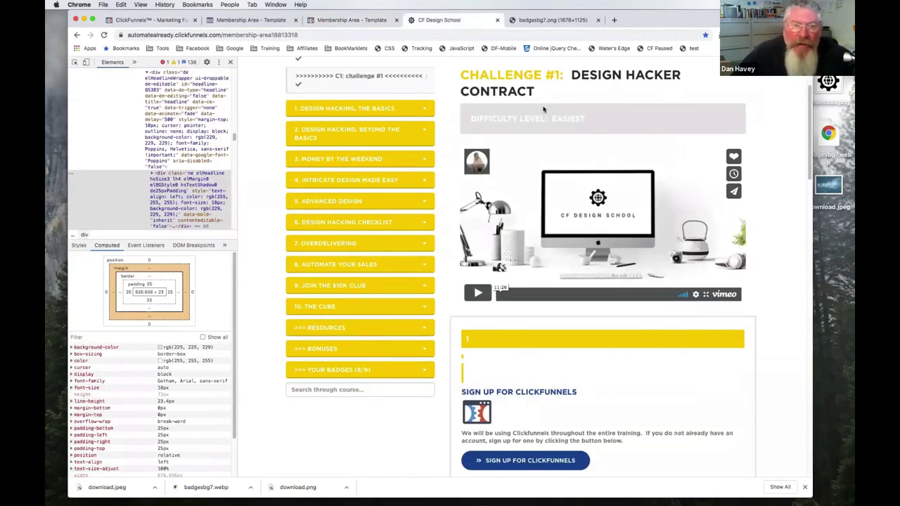
pyautogui.click(151, 21)
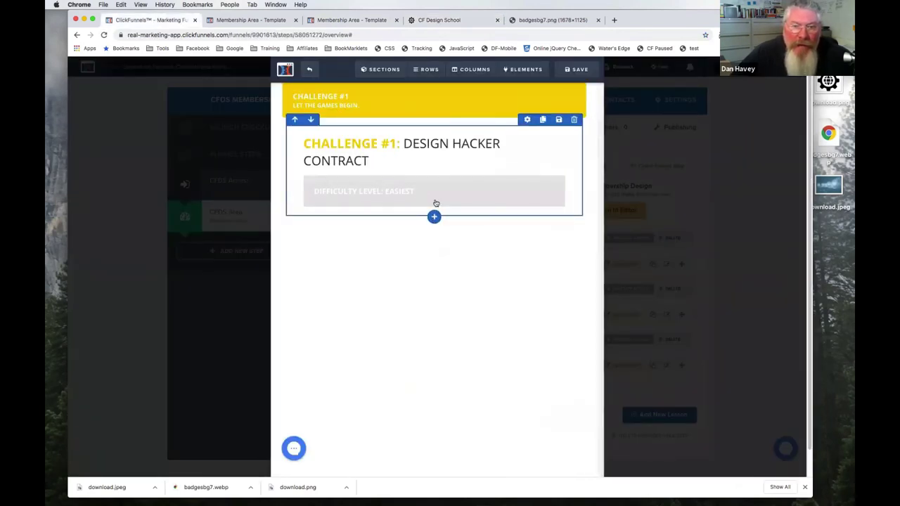
pyautogui.click(433, 210)
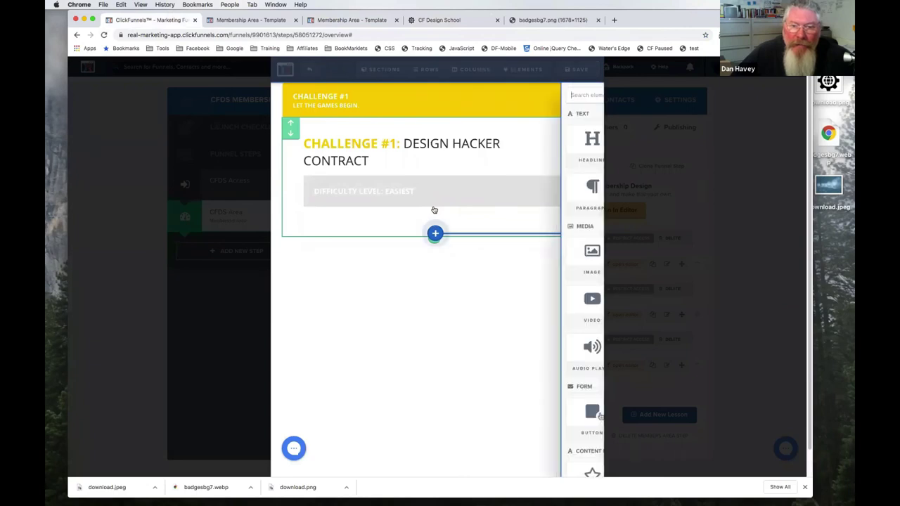
pyautogui.moveTo(447, 321); pyautogui.dragTo(353, 293)
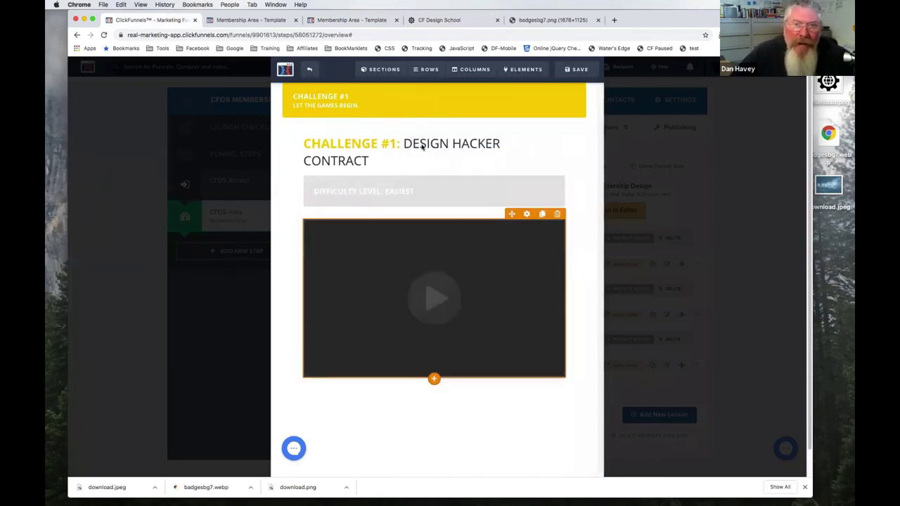
pyautogui.click(427, 20)
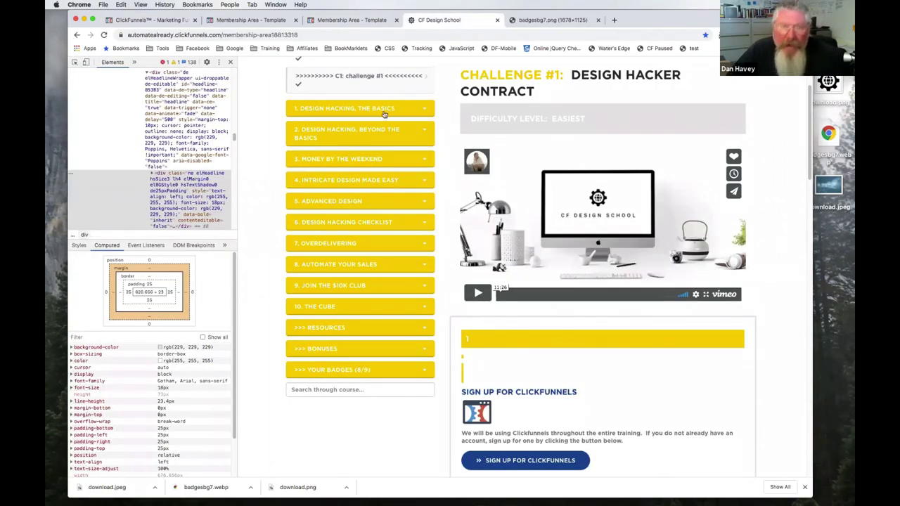
pyautogui.click(125, 20)
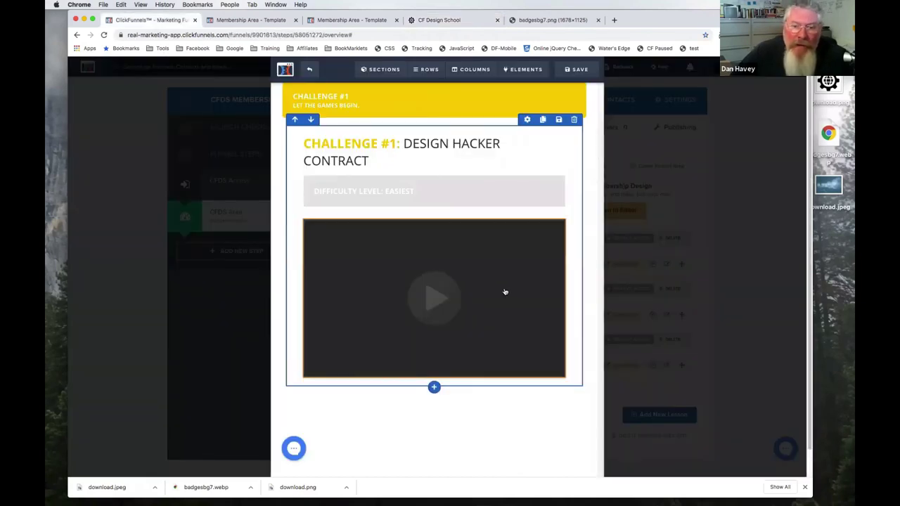
# Step: Open the YouTube Studio channel videos in a new tab, view "*CFDS Challenge - I Will Teach You To Be Rich" on YouTube and mute it
pyautogui.click(614, 20)
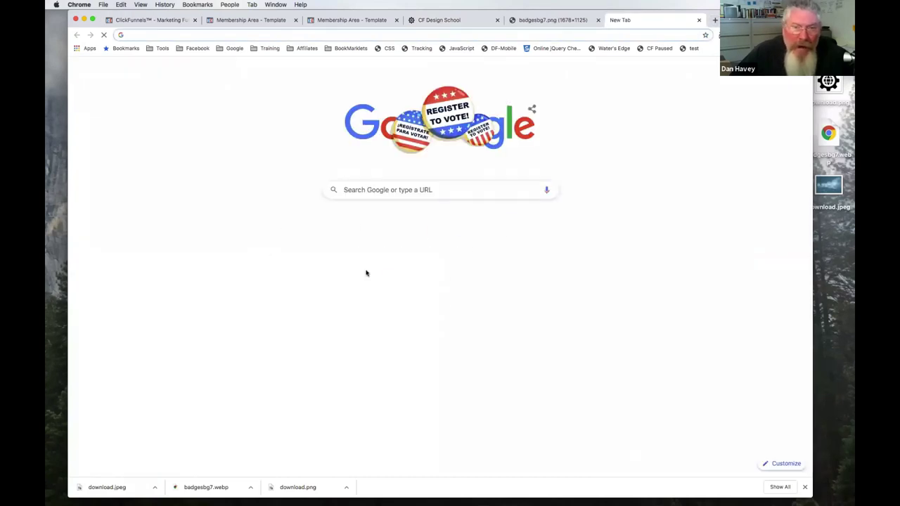
pyautogui.click(392, 285)
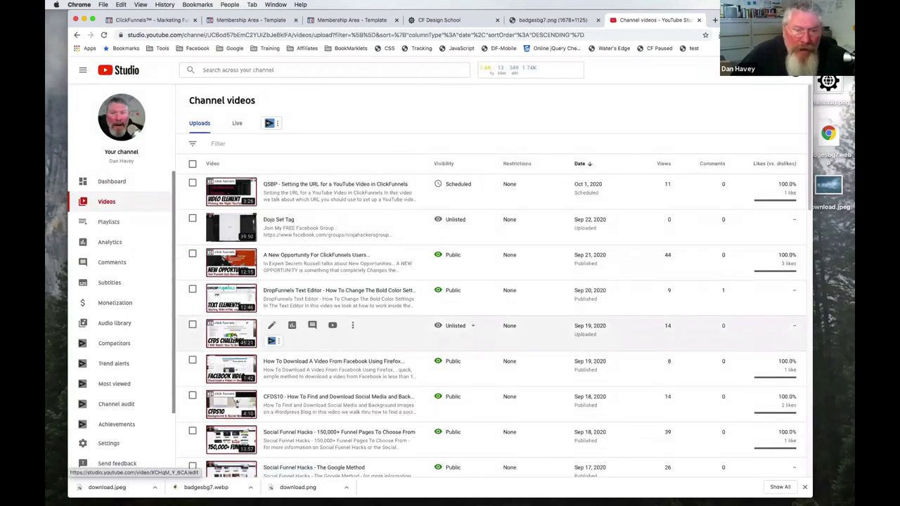
pyautogui.click(332, 328)
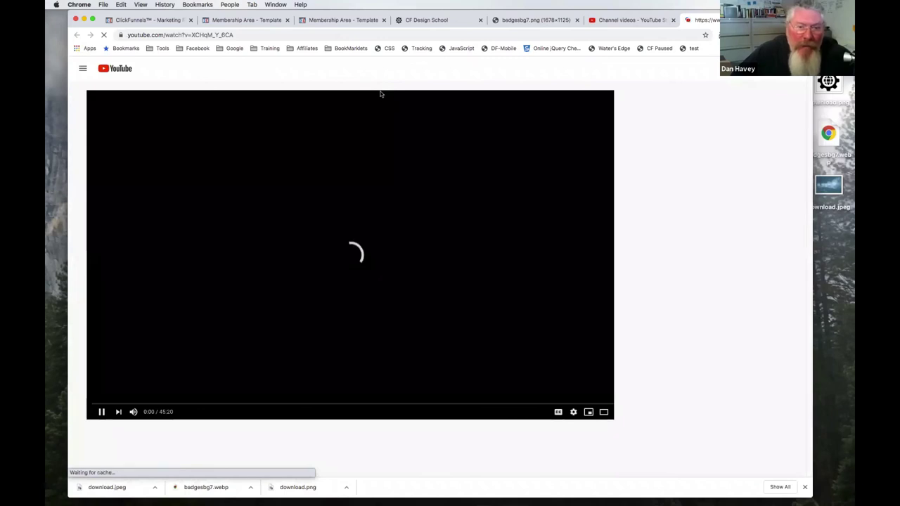
pyautogui.click(133, 412)
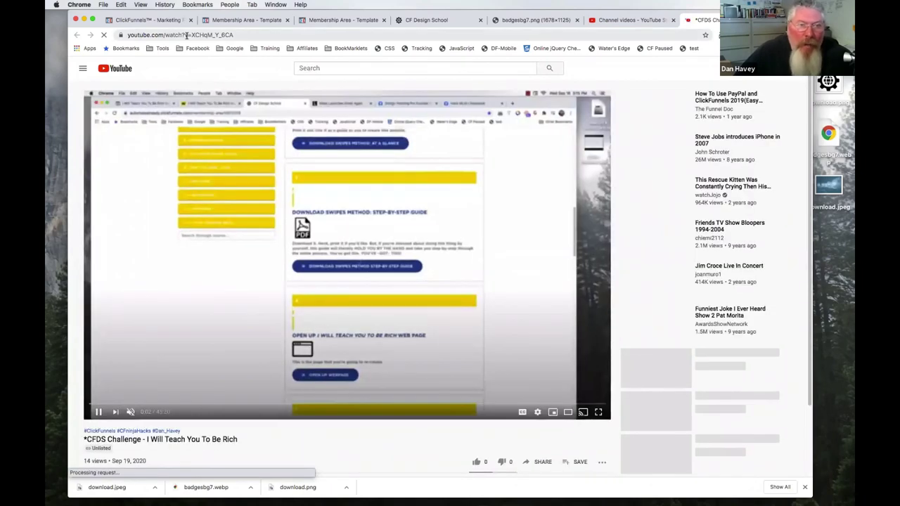
# Step: Look at the video's share link, close the sharing options and copy the full watch-page URL instead
pyautogui.scroll(-1, 622, 276)
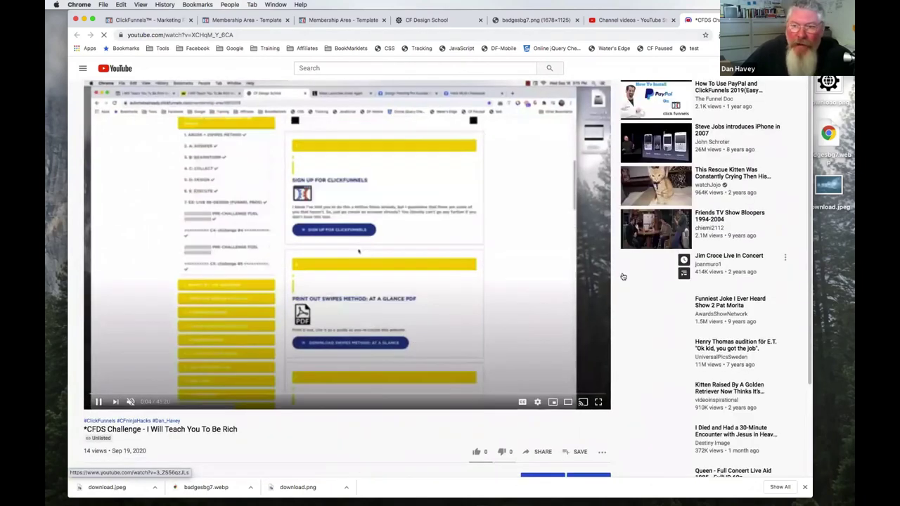
pyautogui.scroll(-3, 622, 276)
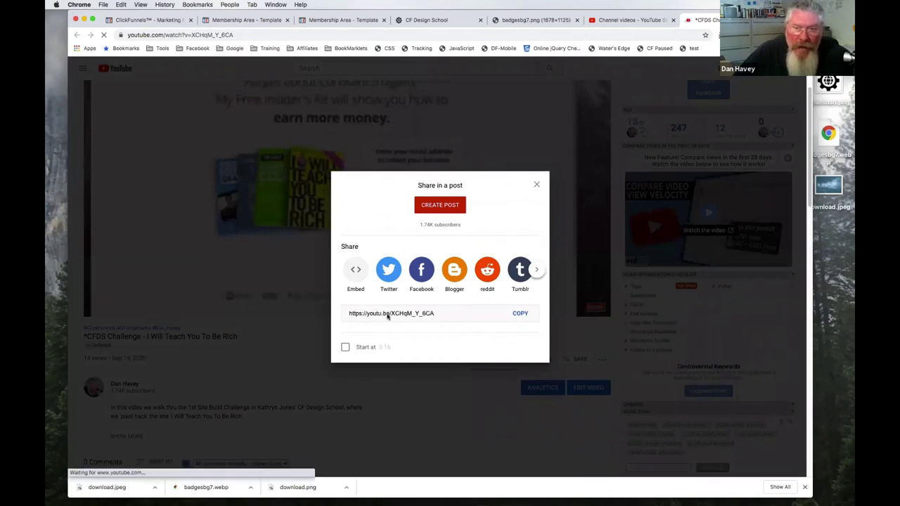
pyautogui.click(537, 186)
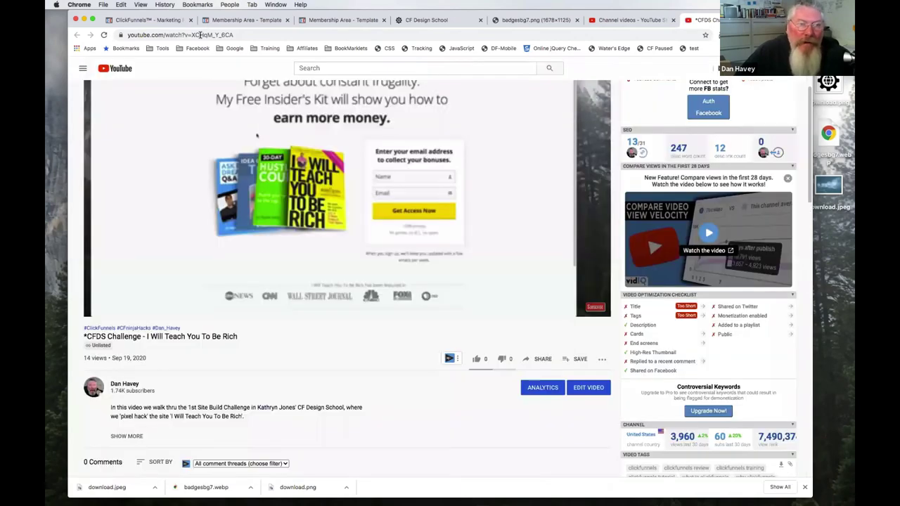
pyautogui.click(200, 35)
pyautogui.rightClick(200, 34)
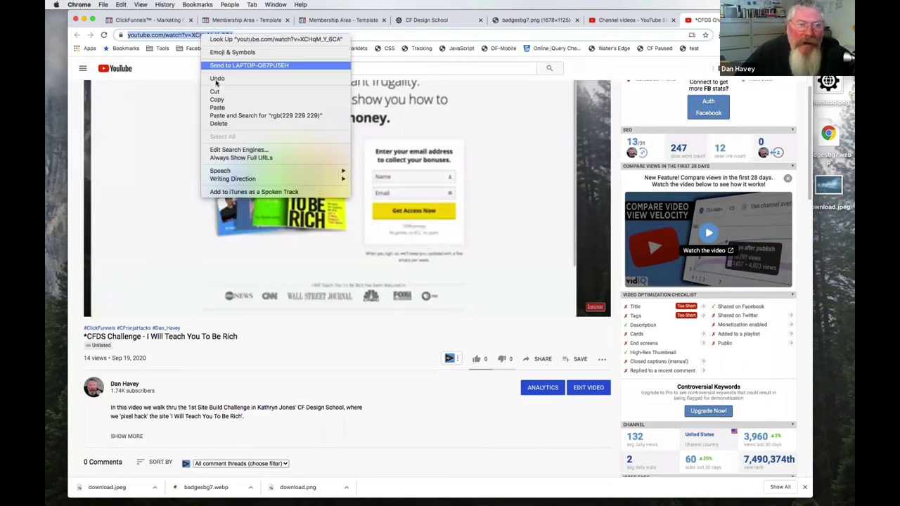
pyautogui.press('Return')
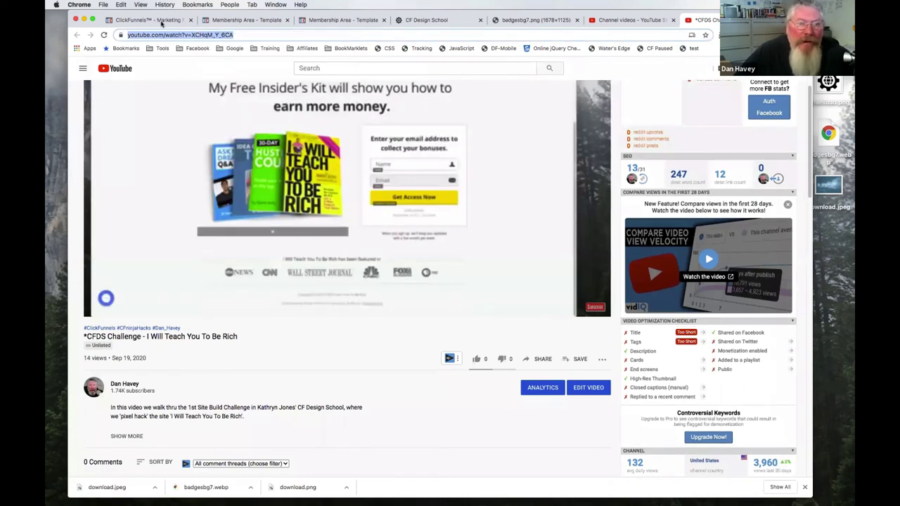
# Step: Set the lesson video's type to YouTube and paste the copied watch URL ending in XCHqM_Y_6CA as its YouTube URL
pyautogui.click(161, 21)
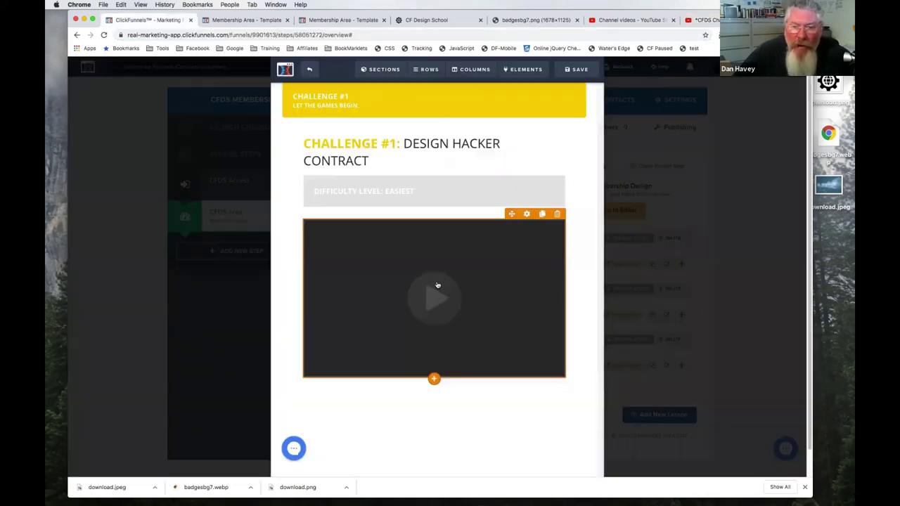
pyautogui.click(436, 284)
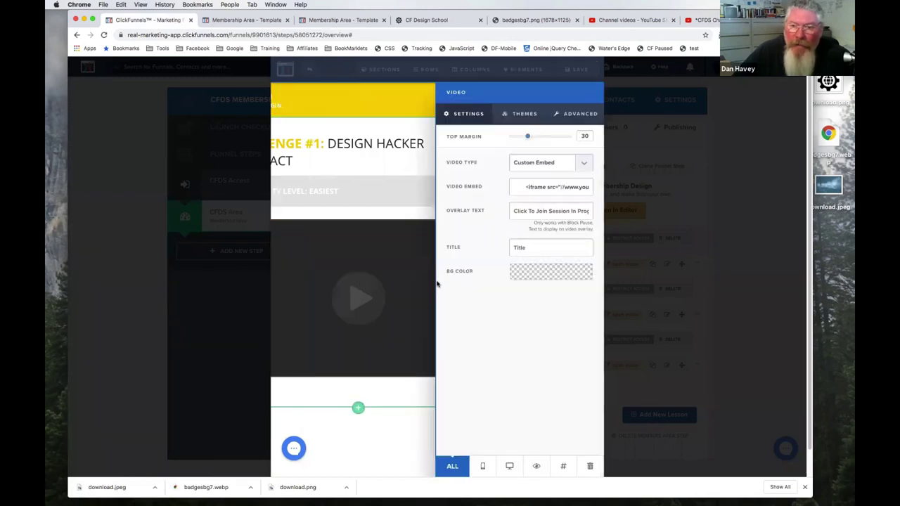
pyautogui.click(536, 169)
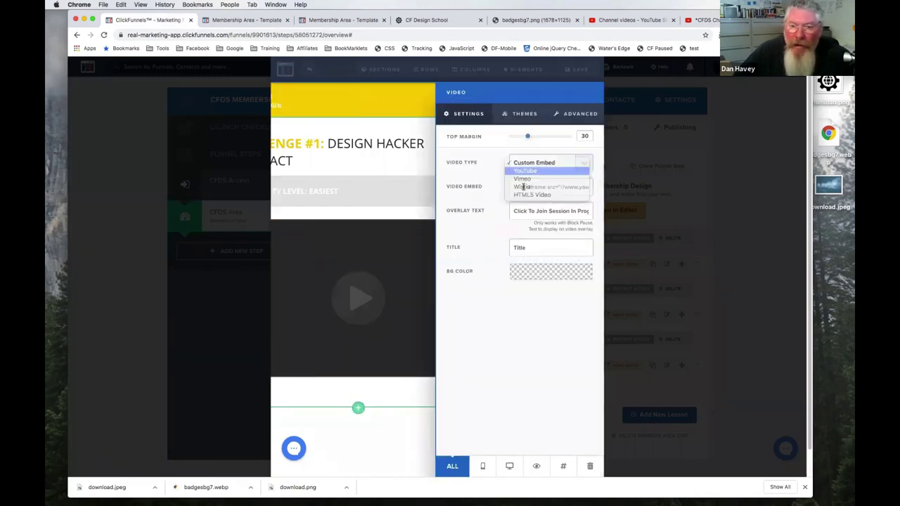
pyautogui.press('Return')
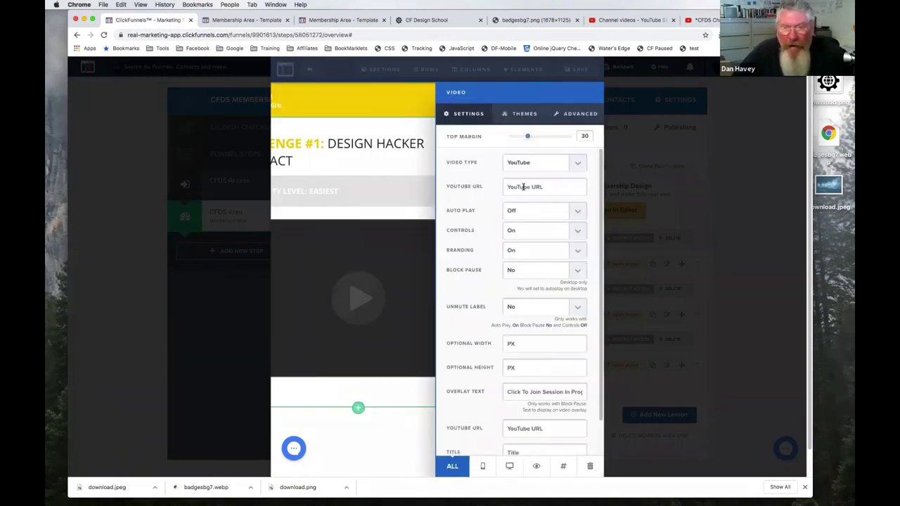
pyautogui.click(523, 187)
pyautogui.press('super+v')
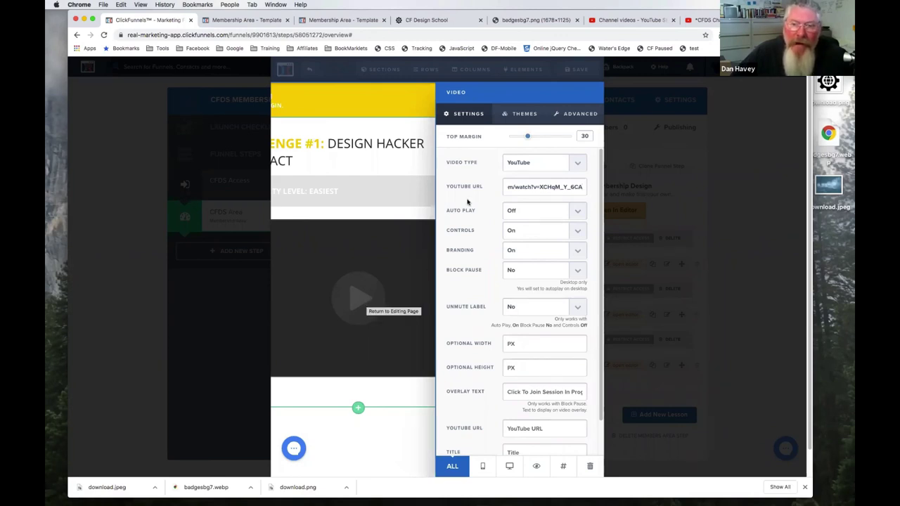
pyautogui.click(392, 213)
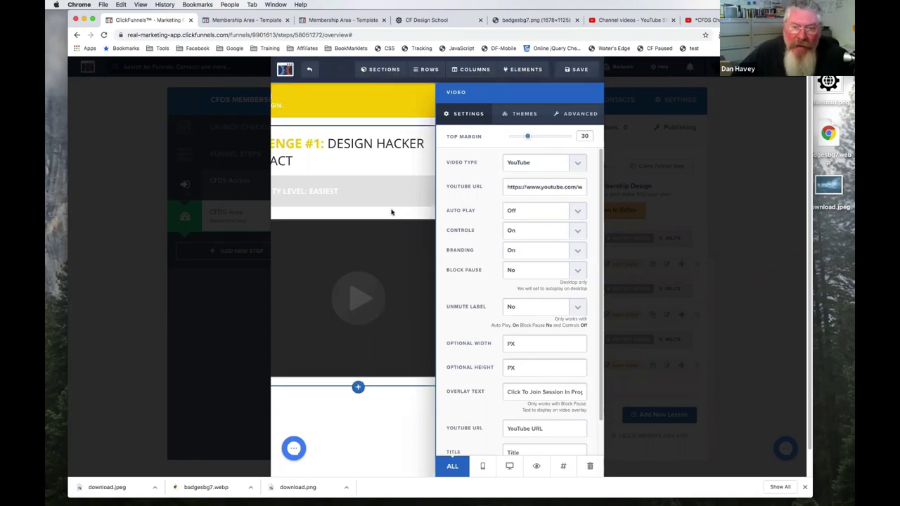
# Step: Compare the lesson's video with CF Design School and examine the numbered task boxes and badge section below the video there
pyautogui.click(427, 19)
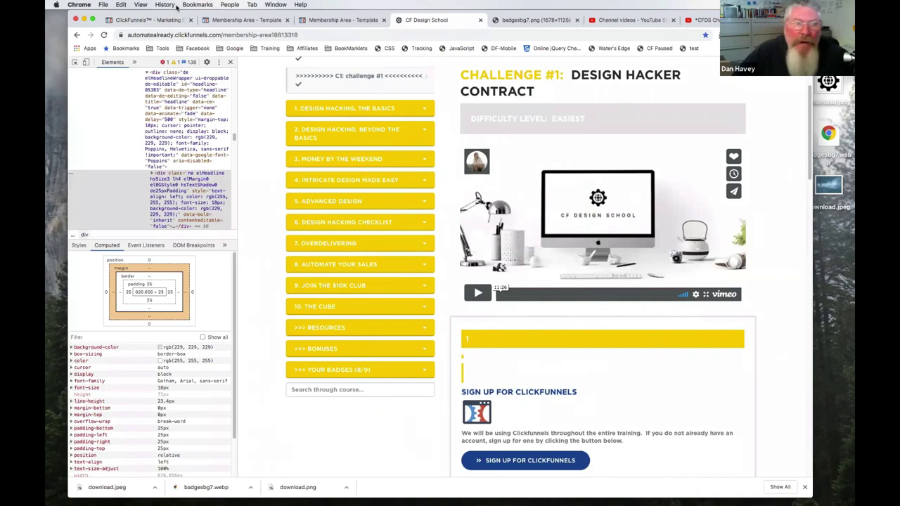
pyautogui.click(148, 19)
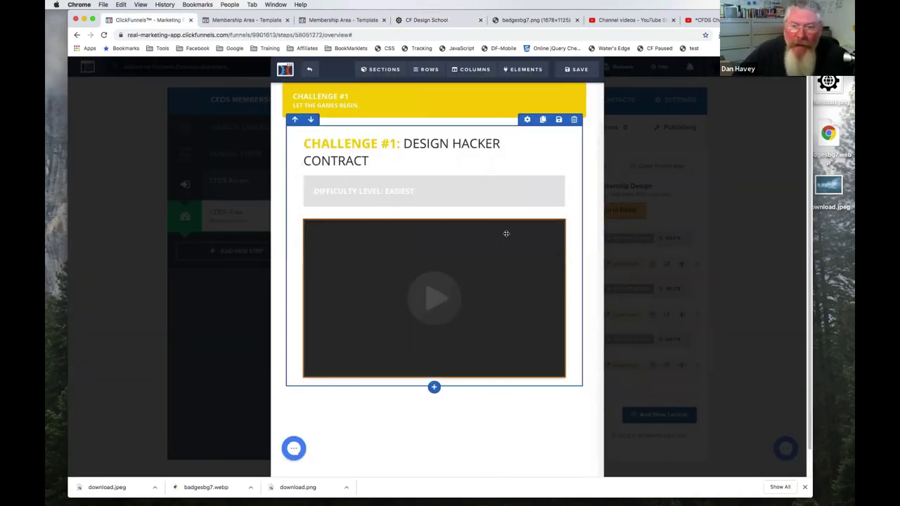
pyautogui.click(425, 21)
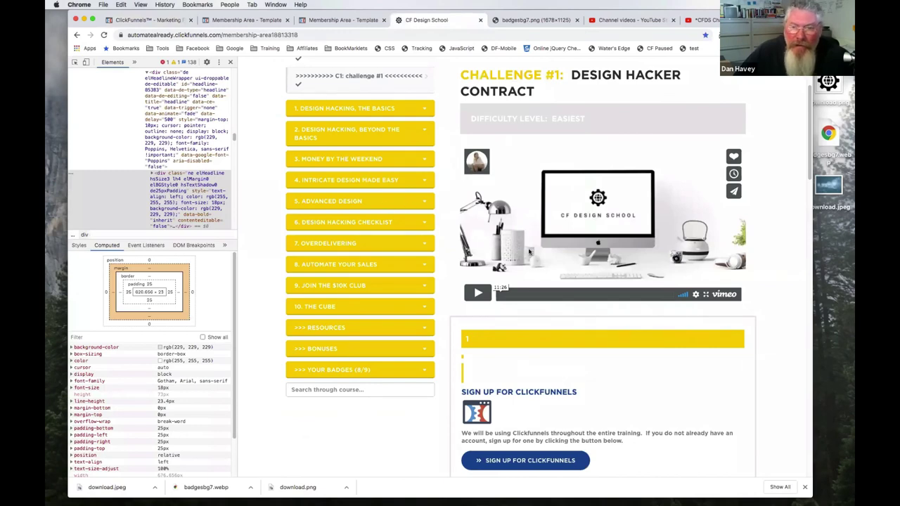
pyautogui.scroll(-2, 530, 251)
pyautogui.scroll(-3, 530, 251)
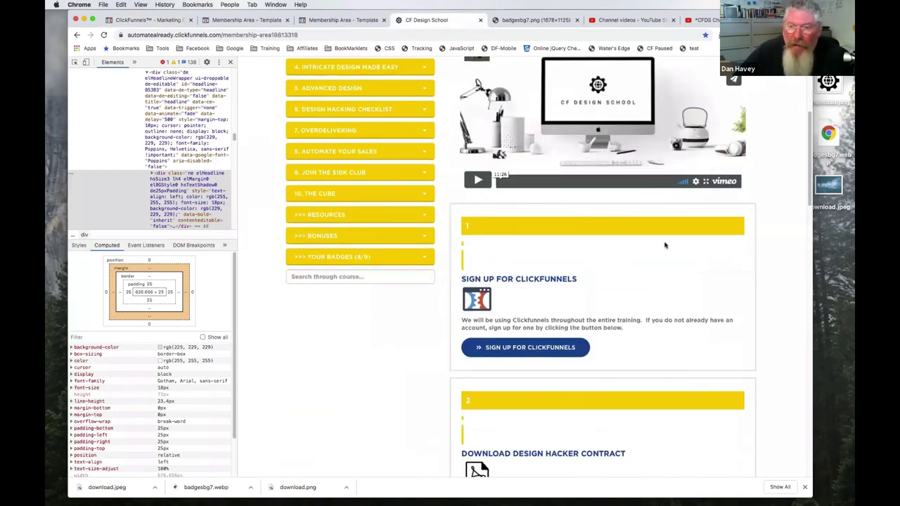
pyautogui.scroll(-10, 558, 203)
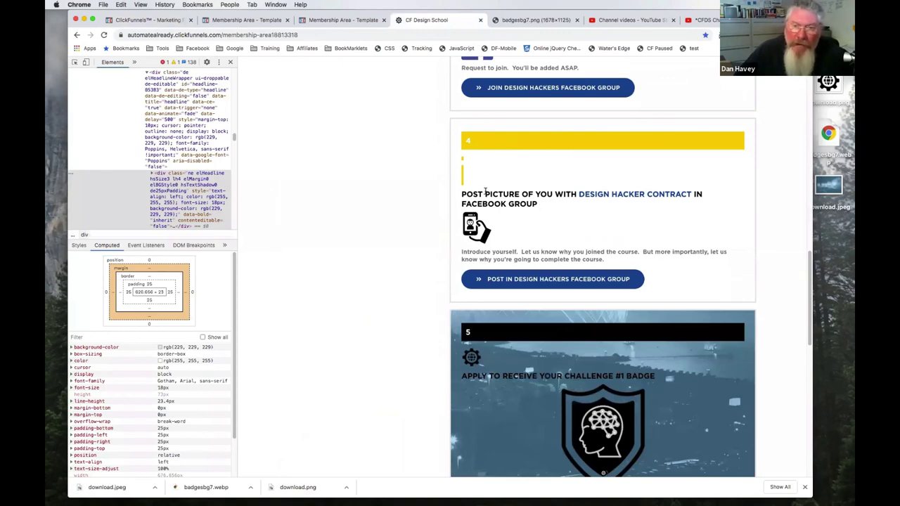
pyautogui.scroll(-5, 514, 295)
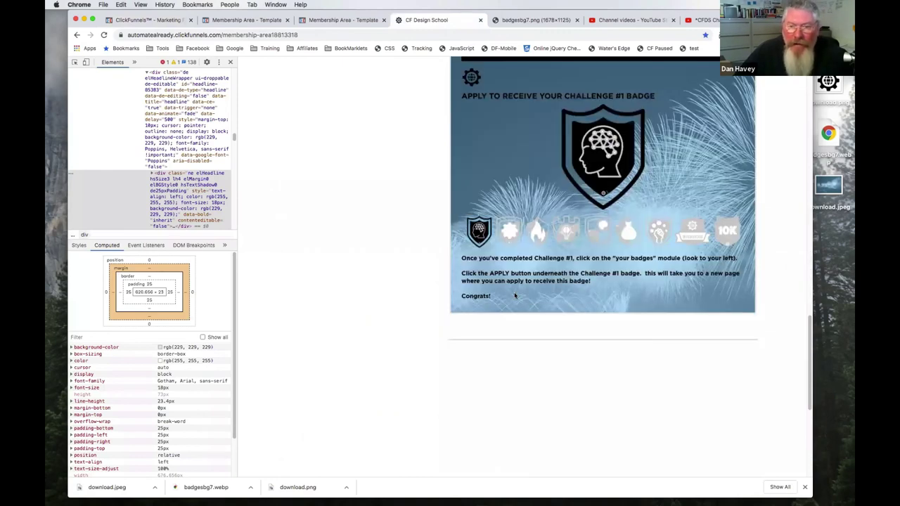
pyautogui.scroll(4, 514, 293)
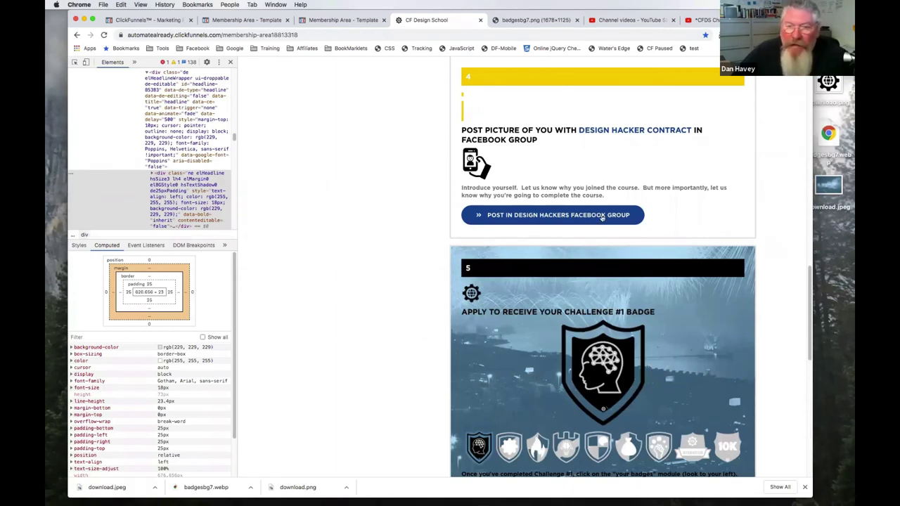
pyautogui.scroll(15, 602, 212)
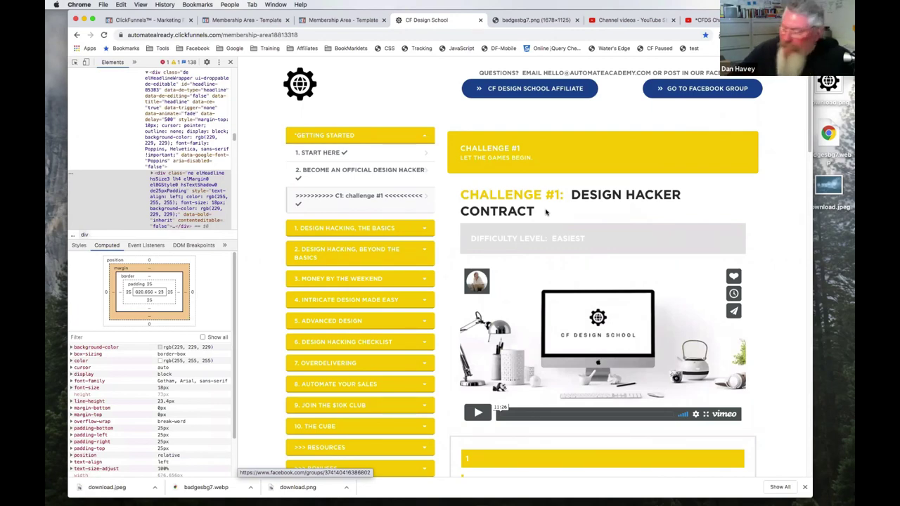
# Step: Inspect the bordered row around the first task box, Sign Up for ClickFunnels, and examine its HTML and computed border properties
pyautogui.scroll(-3, 501, 300)
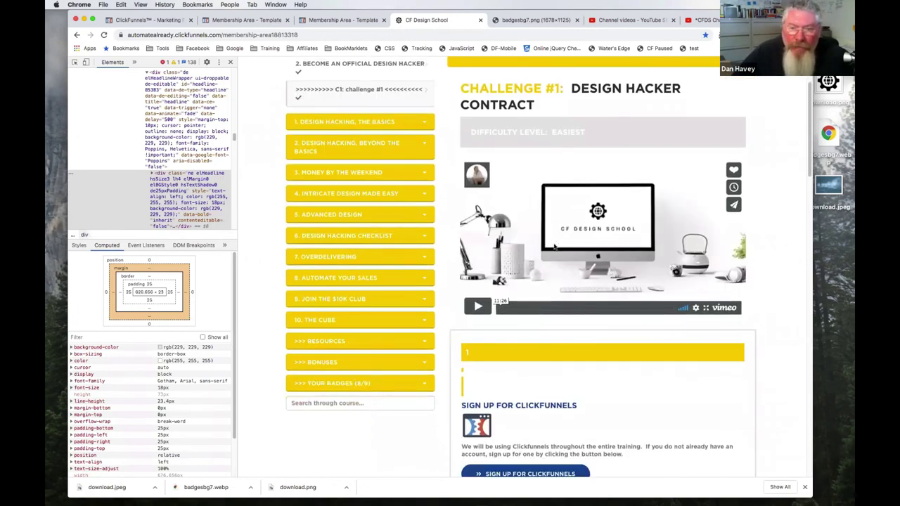
pyautogui.scroll(-3, 512, 280)
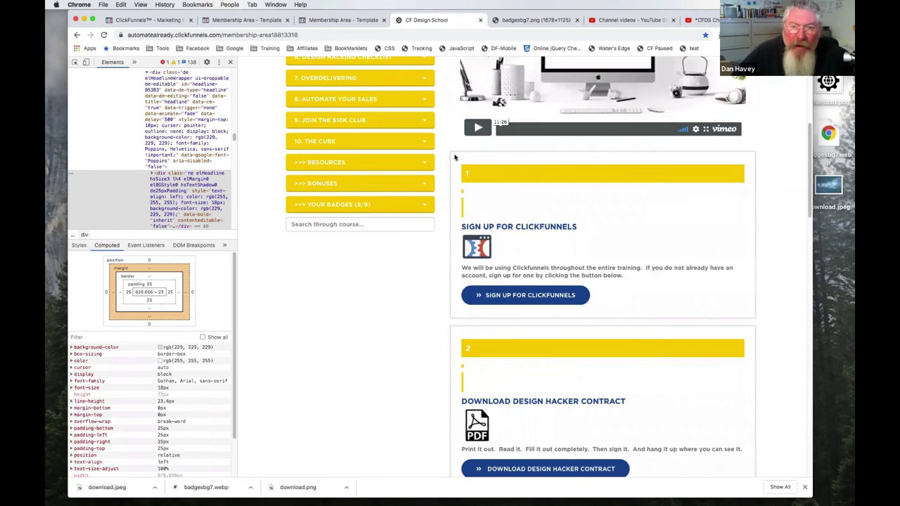
pyautogui.rightClick(457, 154)
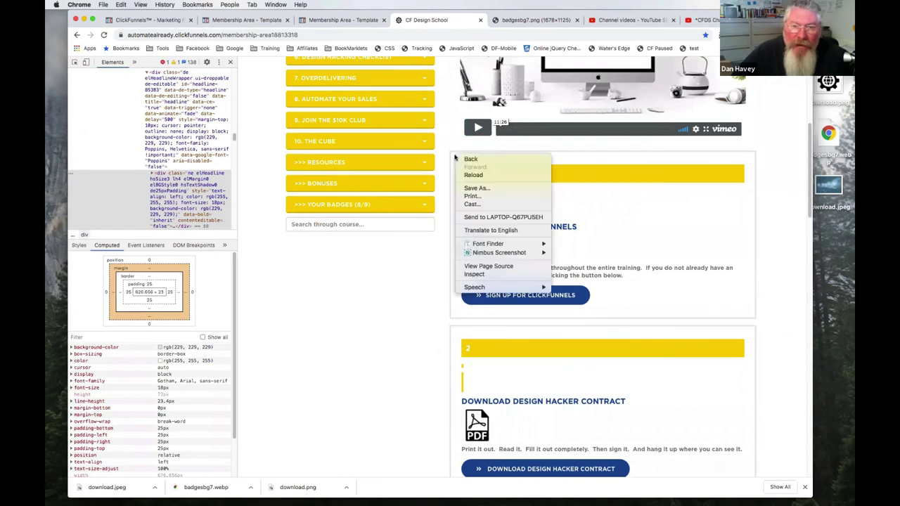
pyautogui.click(470, 274)
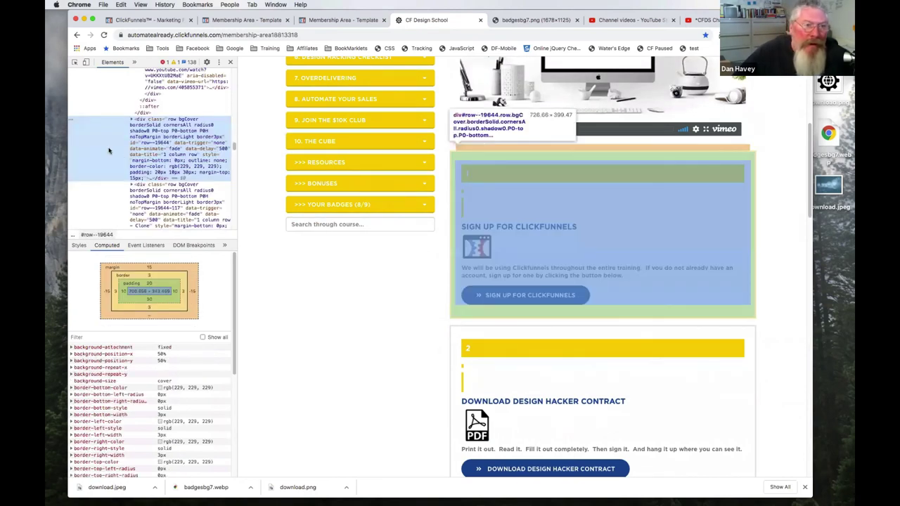
pyautogui.scroll(2, 153, 149)
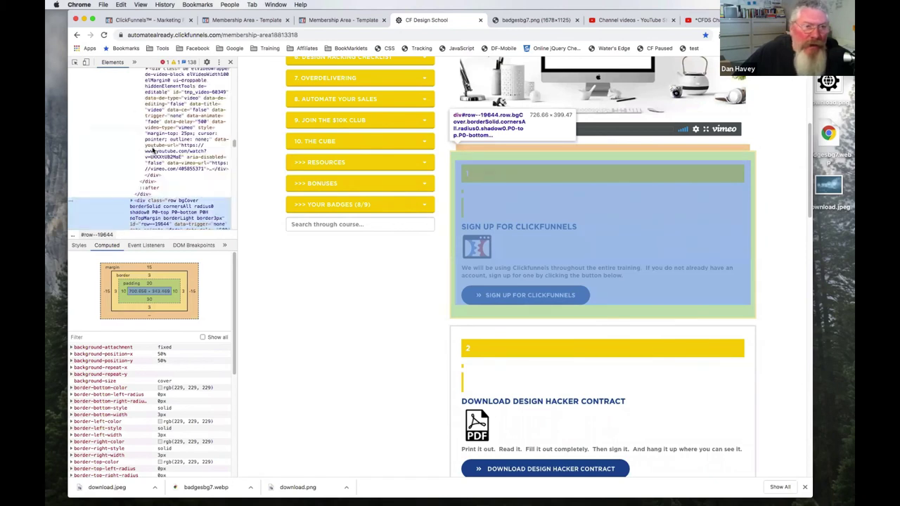
pyautogui.scroll(-2, 154, 150)
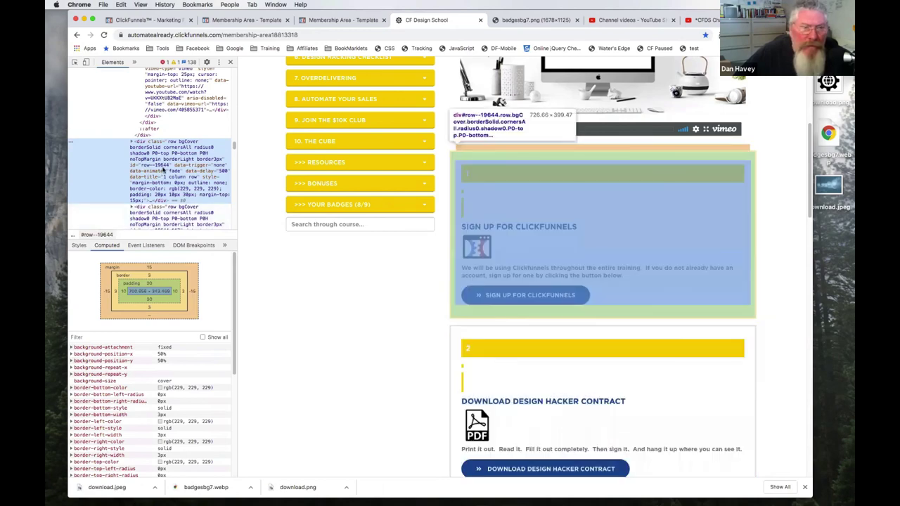
pyautogui.scroll(1, 162, 169)
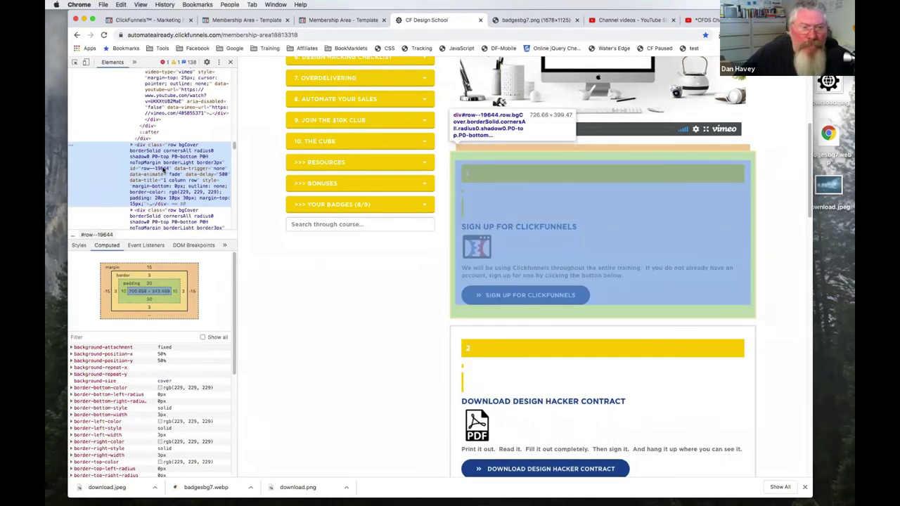
pyautogui.scroll(-1, 163, 170)
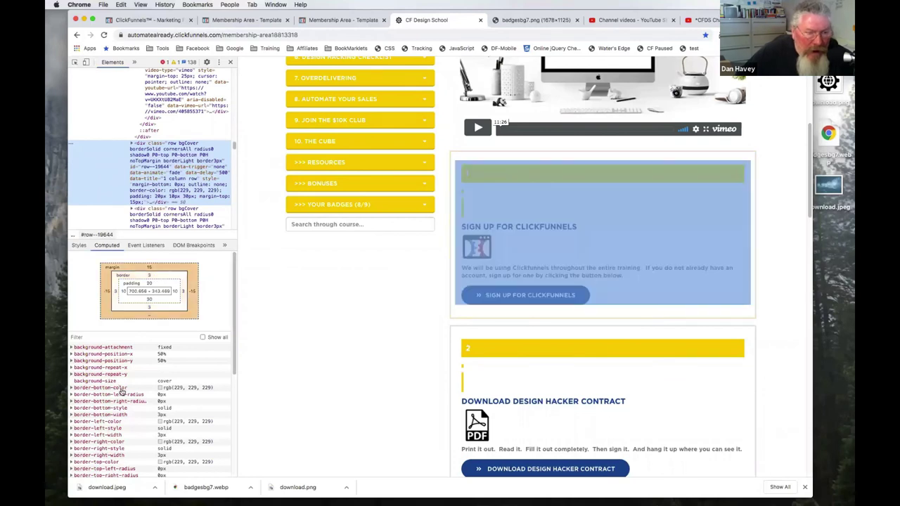
pyautogui.scroll(-2, 122, 406)
pyautogui.scroll(-1, 121, 419)
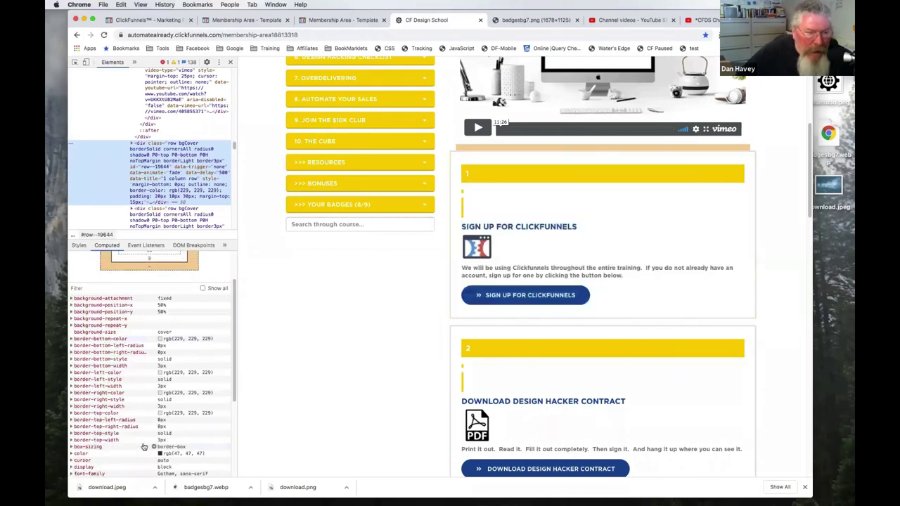
pyautogui.click(161, 341)
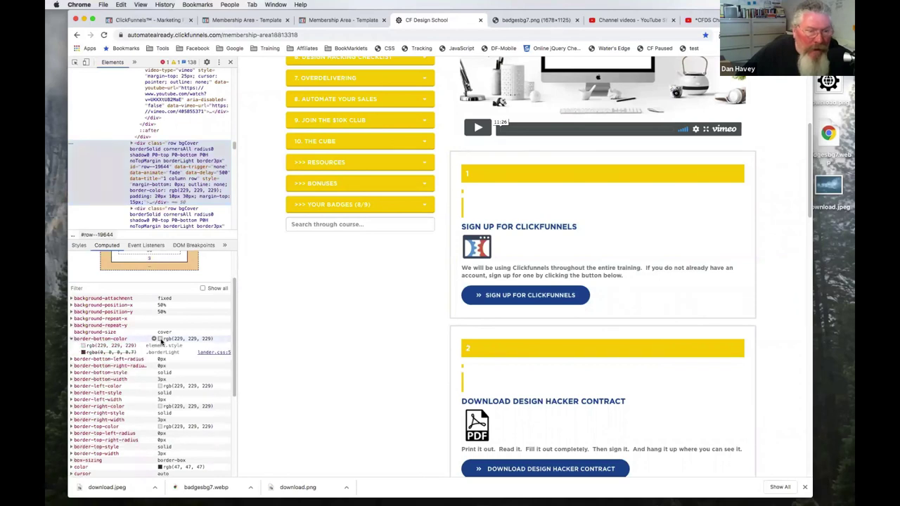
# Step: Examine the task box row's style rules for its border, padding and margins, and view its border color in the color picker
pyautogui.click(79, 244)
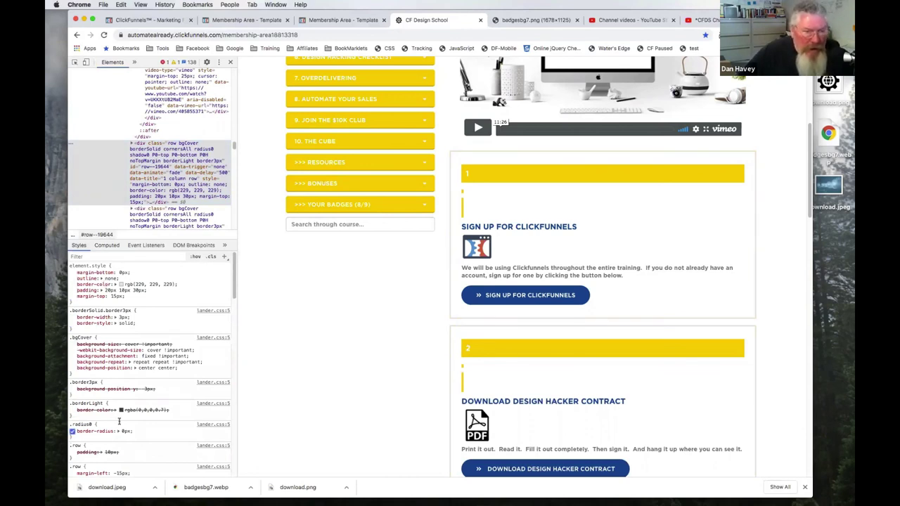
pyautogui.scroll(-1, 107, 375)
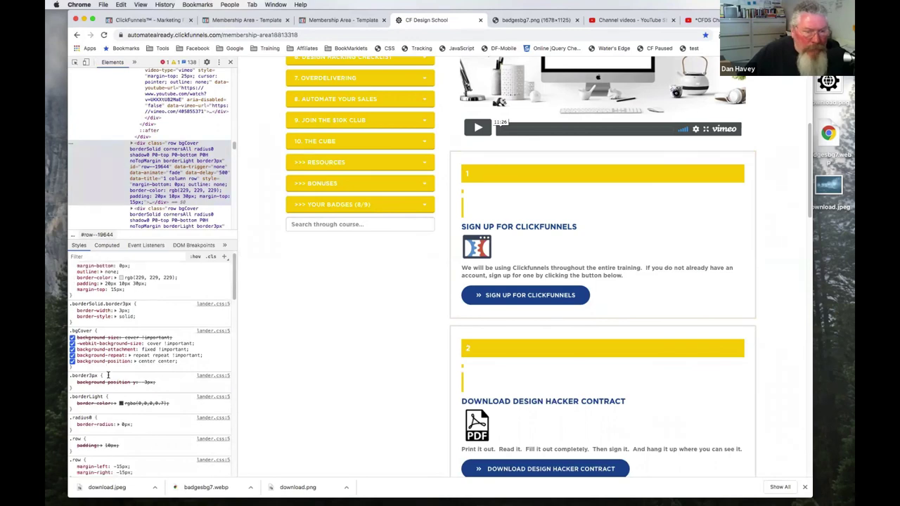
pyautogui.scroll(-5, 108, 375)
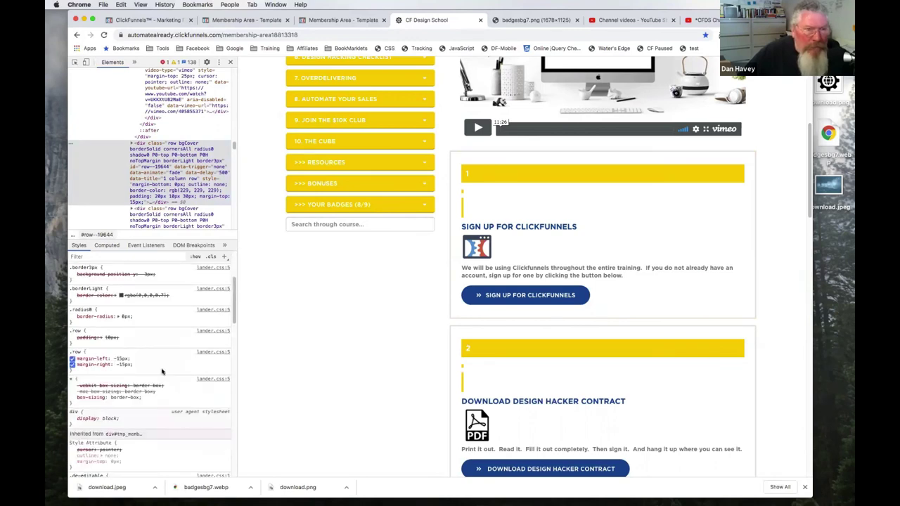
pyautogui.scroll(1, 156, 349)
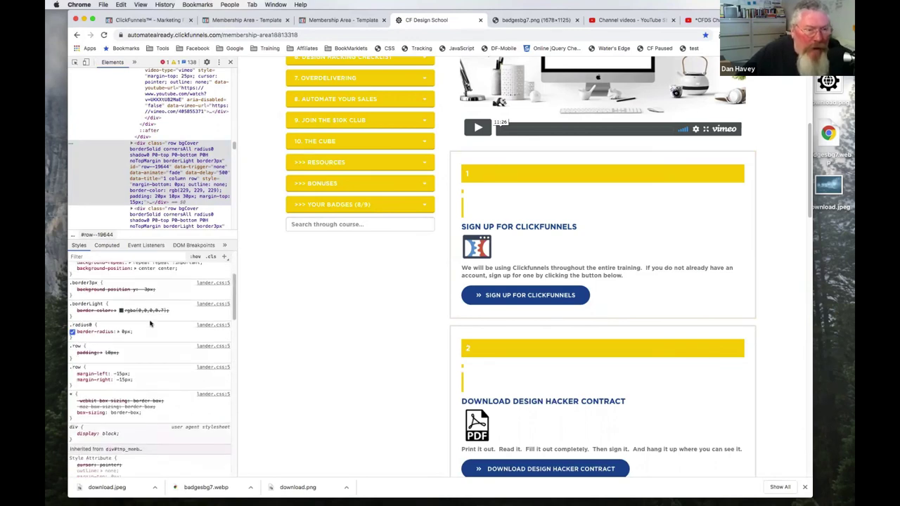
pyautogui.scroll(3, 149, 324)
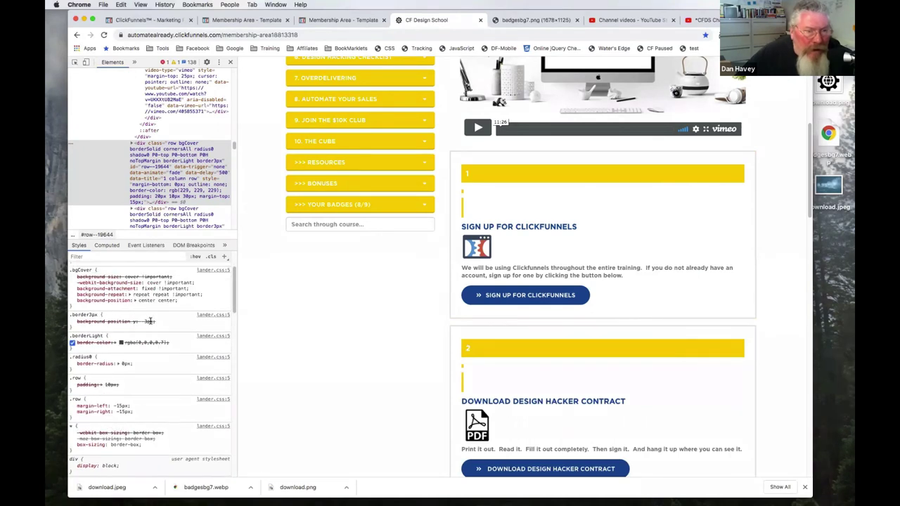
pyautogui.scroll(3, 150, 322)
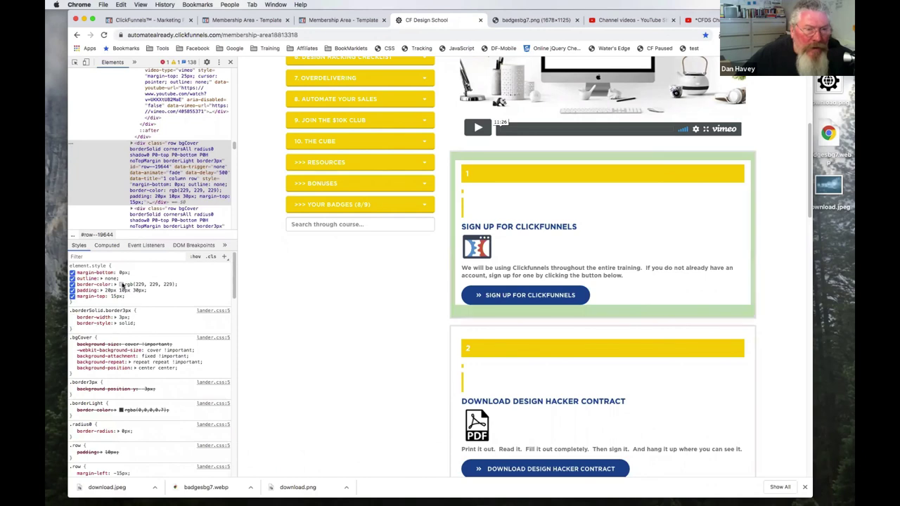
pyautogui.click(121, 284)
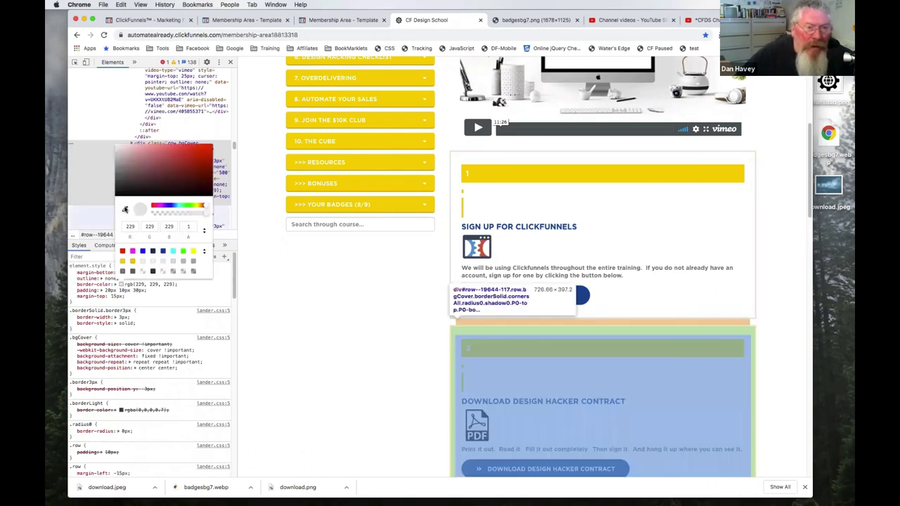
pyautogui.click(583, 298)
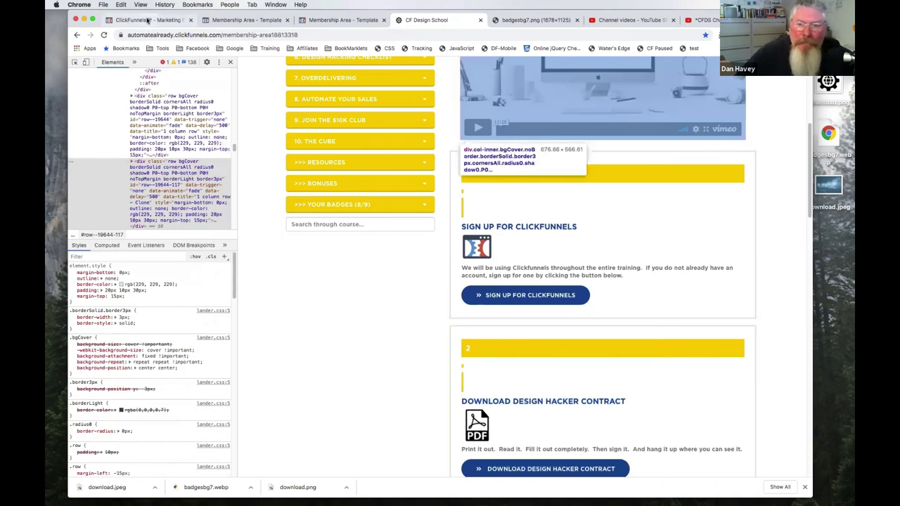
# Step: Switch to the ClickFunnels lesson editor, add a Full Width section below the video and set its border to Full Border
pyautogui.click(148, 19)
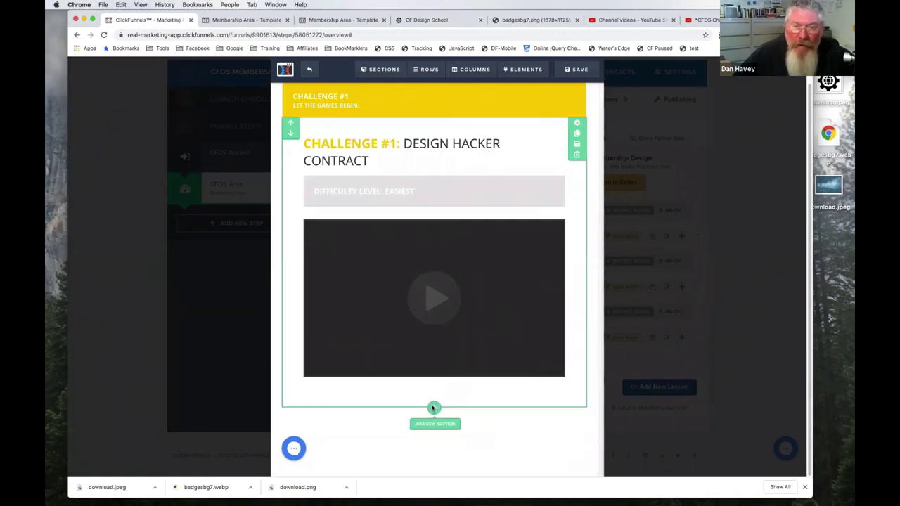
pyautogui.click(433, 408)
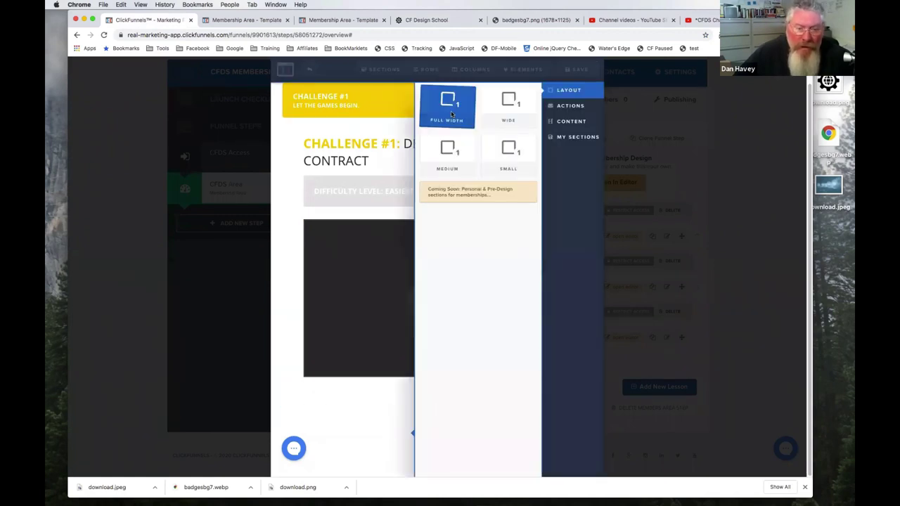
pyautogui.click(451, 114)
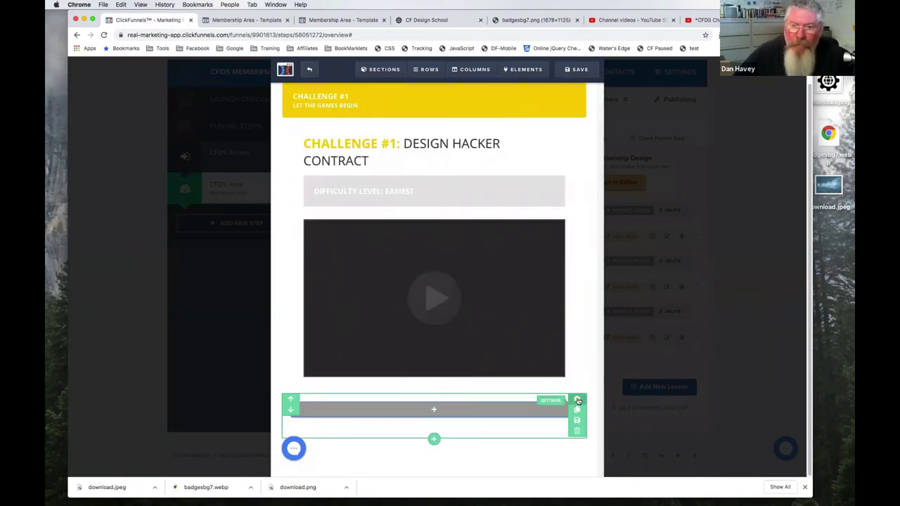
pyautogui.click(577, 399)
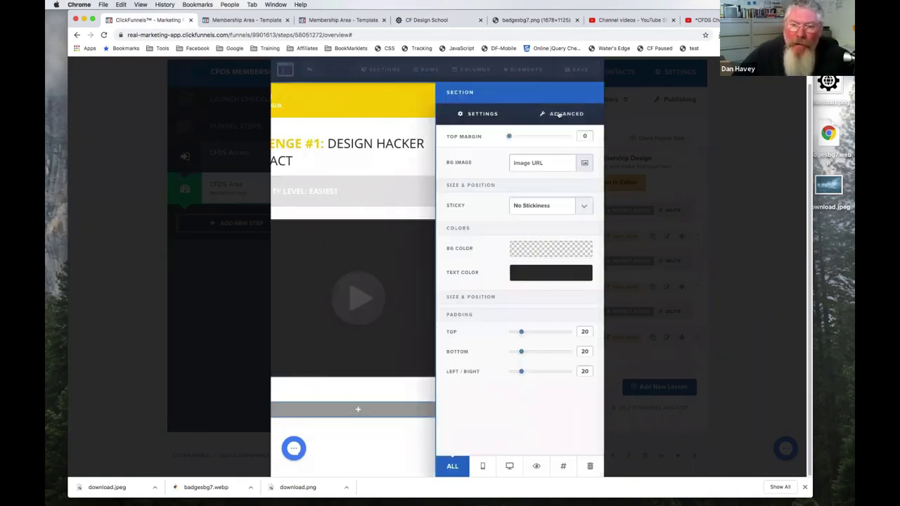
pyautogui.click(539, 184)
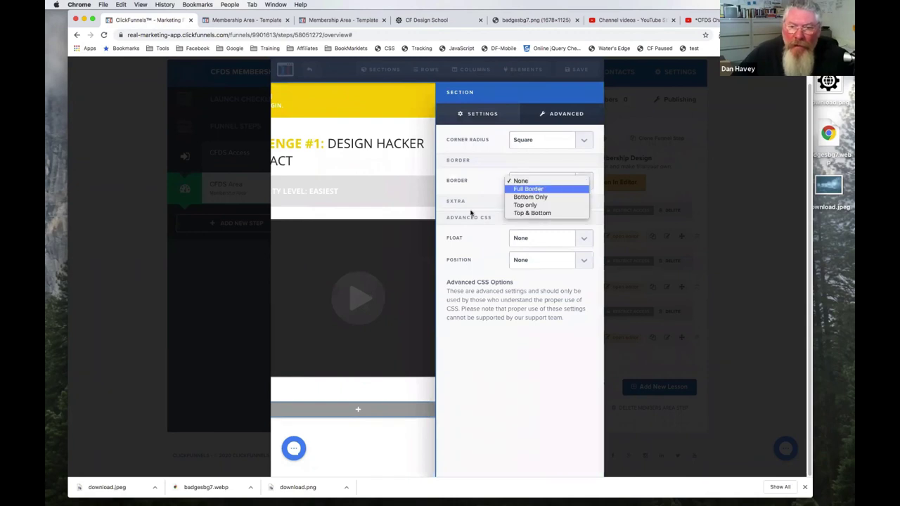
pyautogui.click(528, 189)
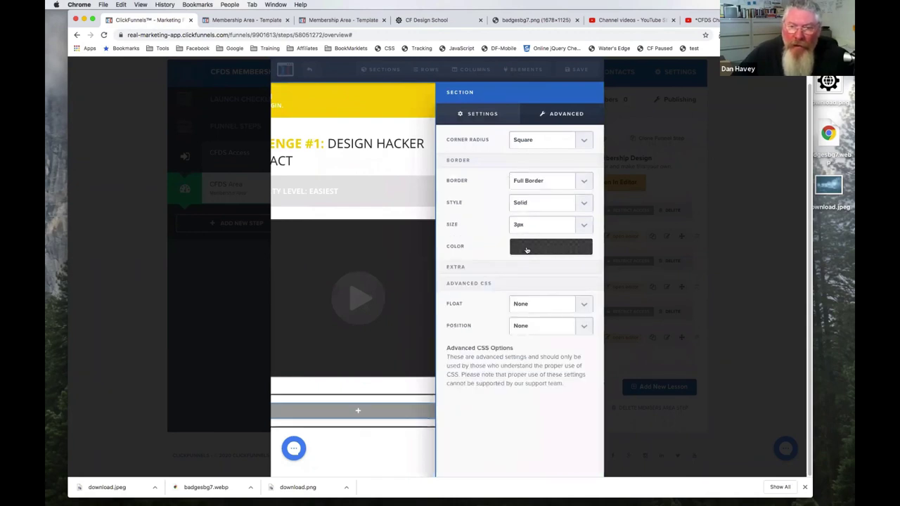
# Step: Set the border color of the empty section below the video to light gray #e5e5e5
pyautogui.click(534, 246)
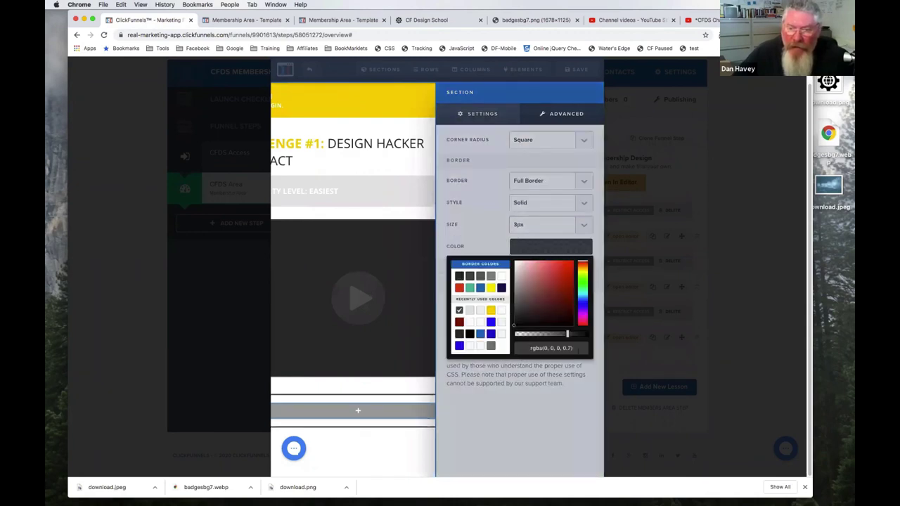
pyautogui.click(470, 310)
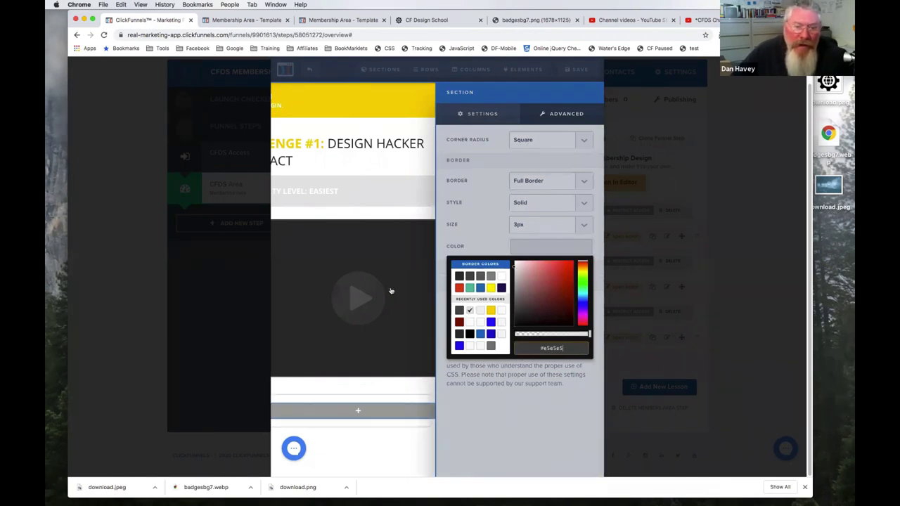
pyautogui.click(425, 397)
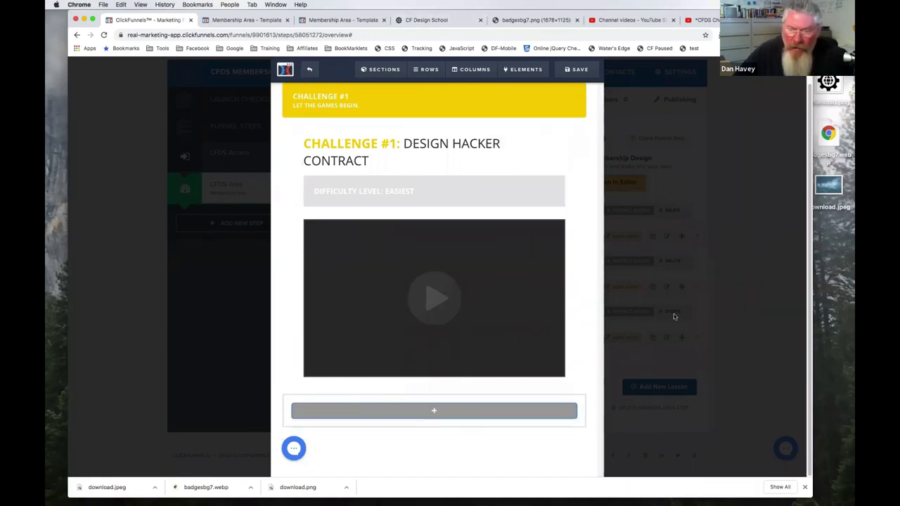
# Step: Switch to the CF Design School page and inspect the markup and styles of the yellow number 1 bar
pyautogui.click(435, 20)
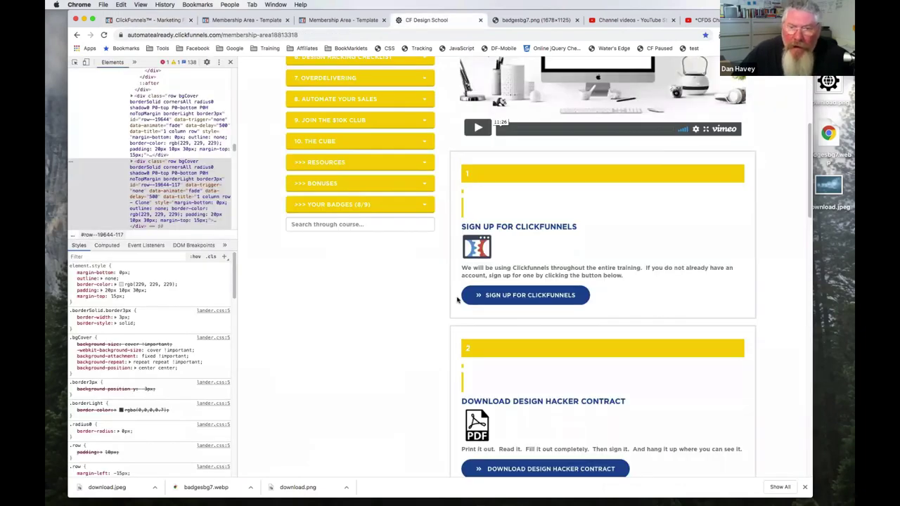
pyautogui.scroll(-1, 640, 121)
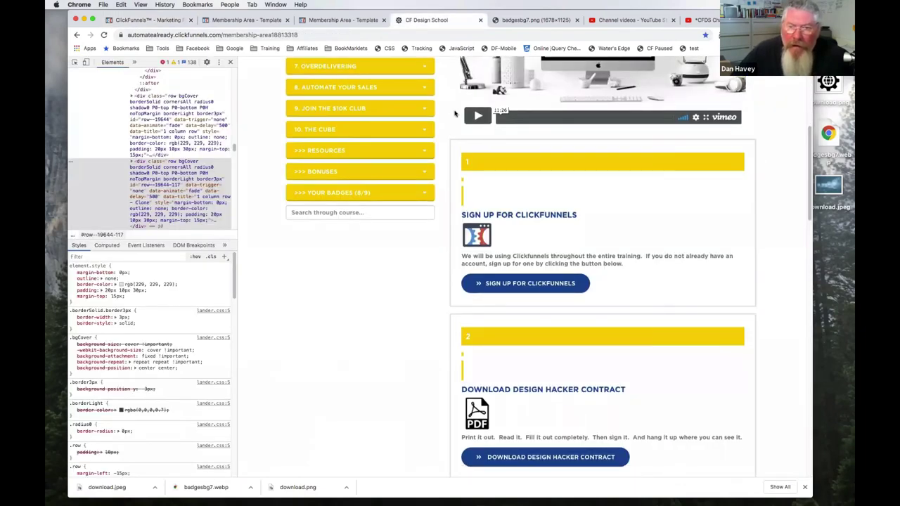
pyautogui.rightClick(476, 164)
pyautogui.press('Escape')
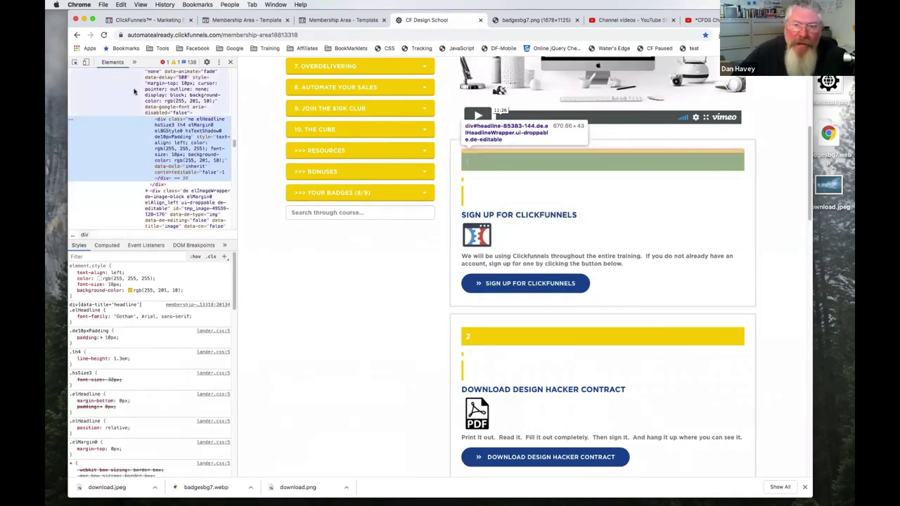
pyautogui.click(135, 87)
pyautogui.scroll(3, 135, 87)
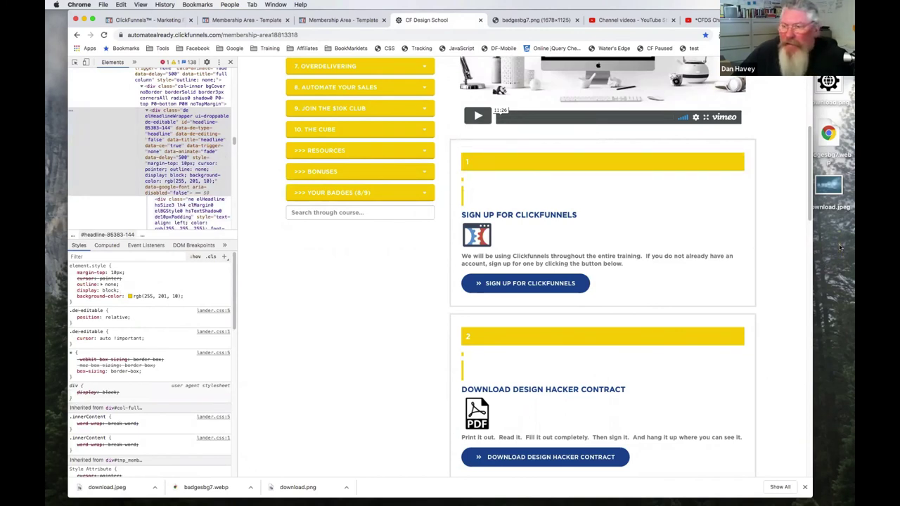
# Step: Save the yellow line image below the number 1 bar to the Desktop as a PNG named download (1)
pyautogui.moveTo(839, 246); pyautogui.dragTo(841, 248)
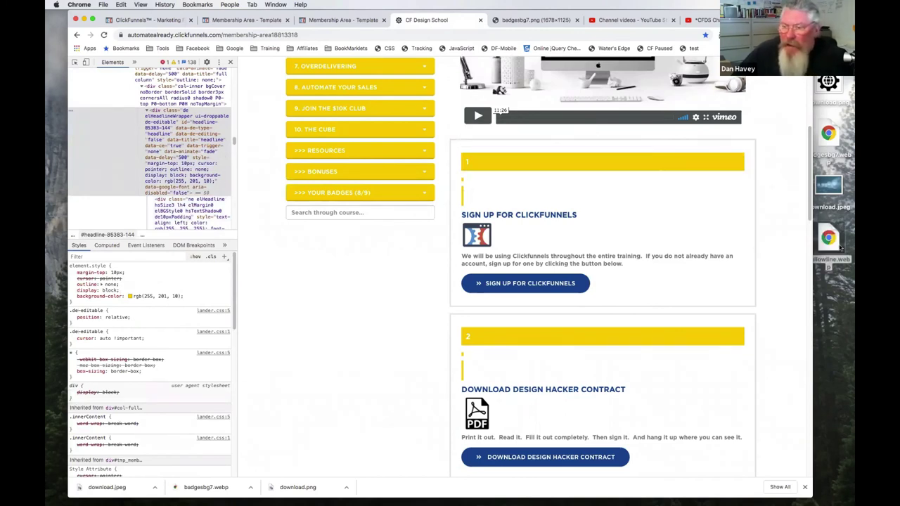
pyautogui.rightClick(463, 192)
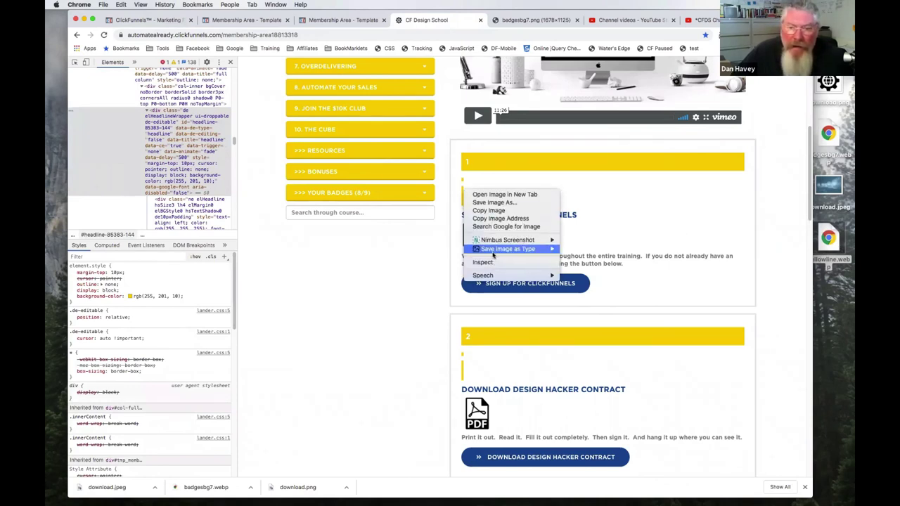
pyautogui.moveTo(495, 251)
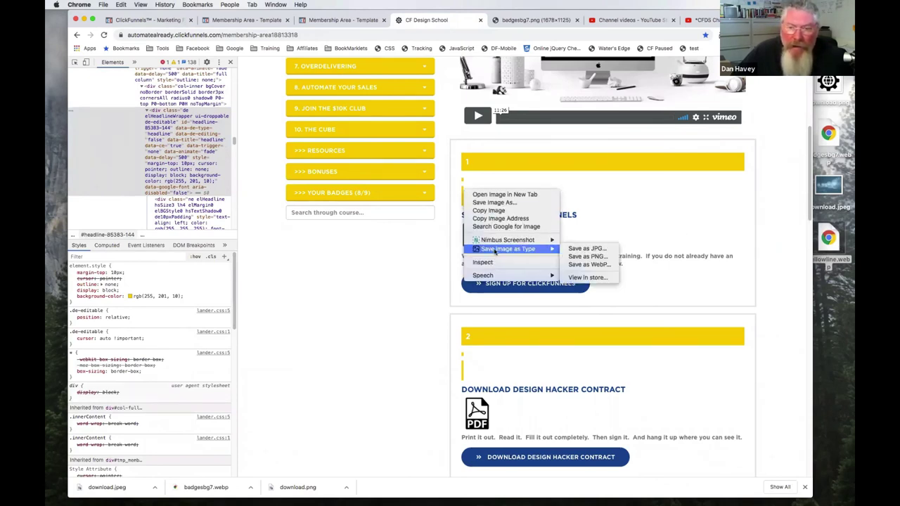
pyautogui.click(588, 257)
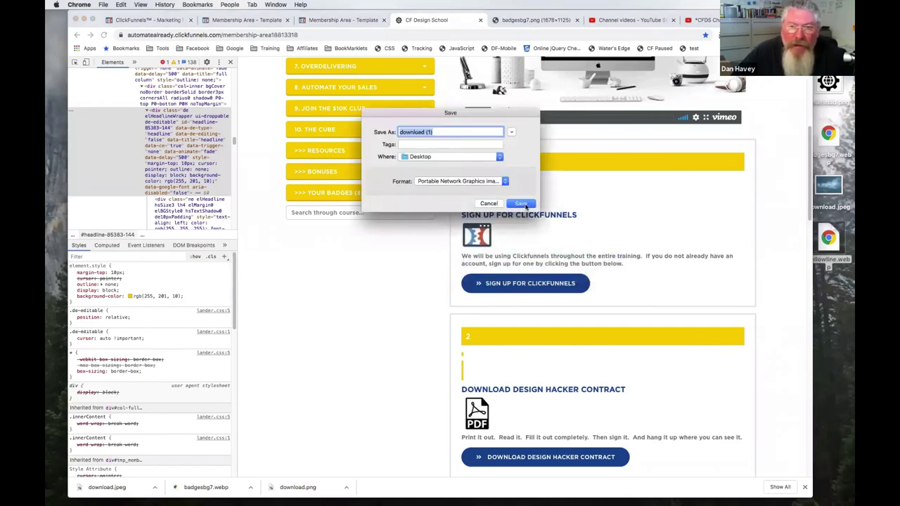
pyautogui.click(524, 204)
# Step: Save the logo image under Sign Up for ClickFunnels to the Desktop as a PNG named download (2)
pyautogui.rightClick(482, 239)
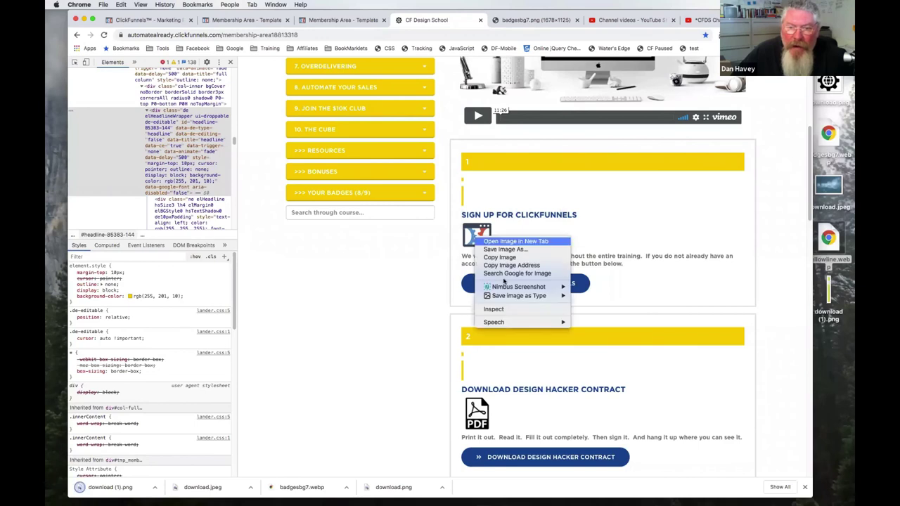
pyautogui.press('Escape')
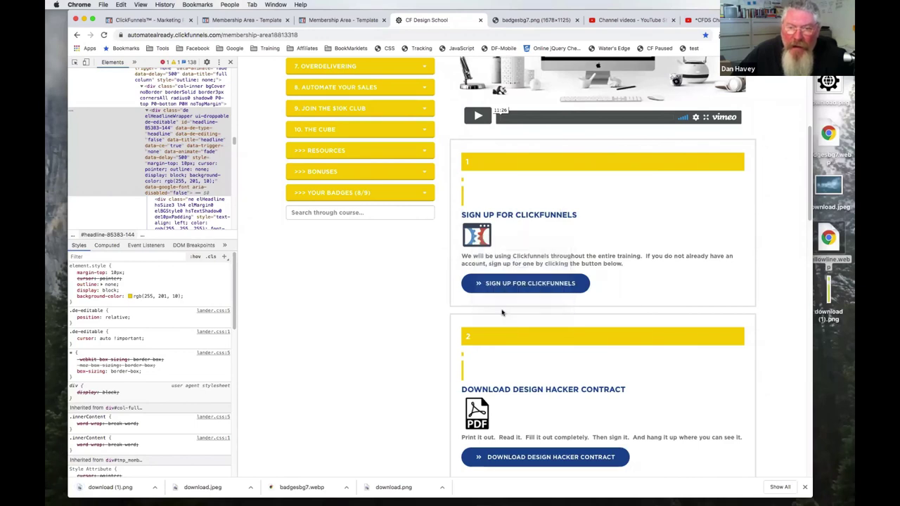
pyautogui.rightClick(484, 237)
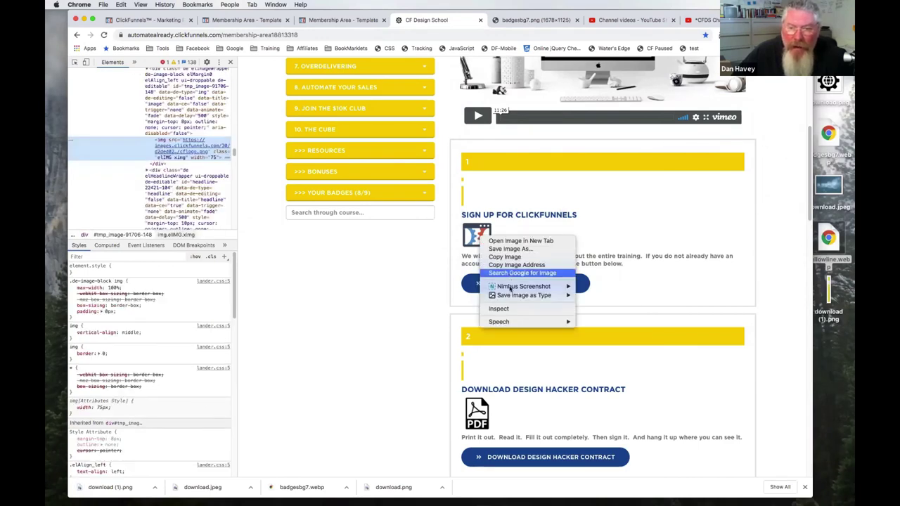
pyautogui.moveTo(524, 295)
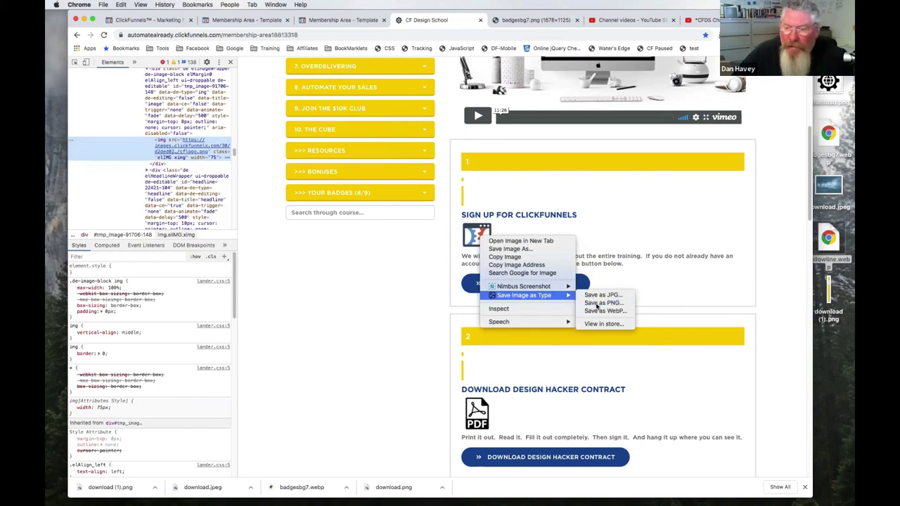
pyautogui.click(596, 303)
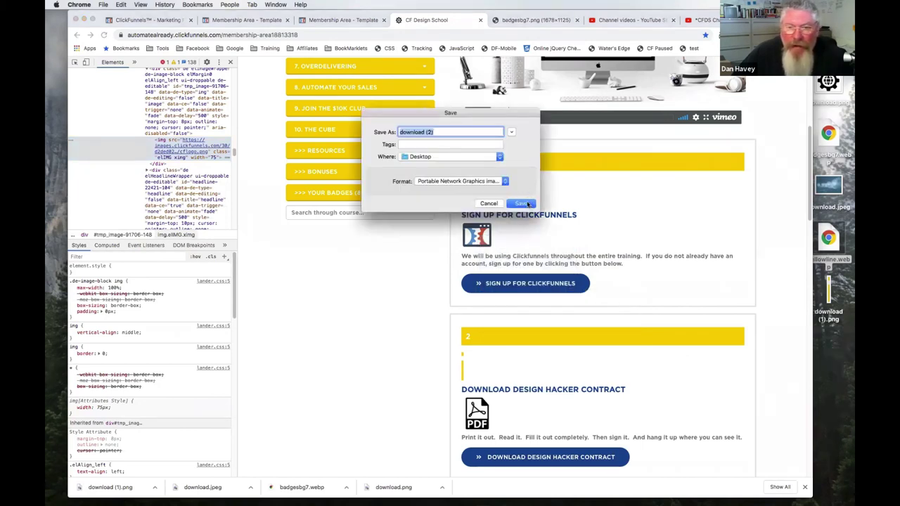
pyautogui.click(521, 203)
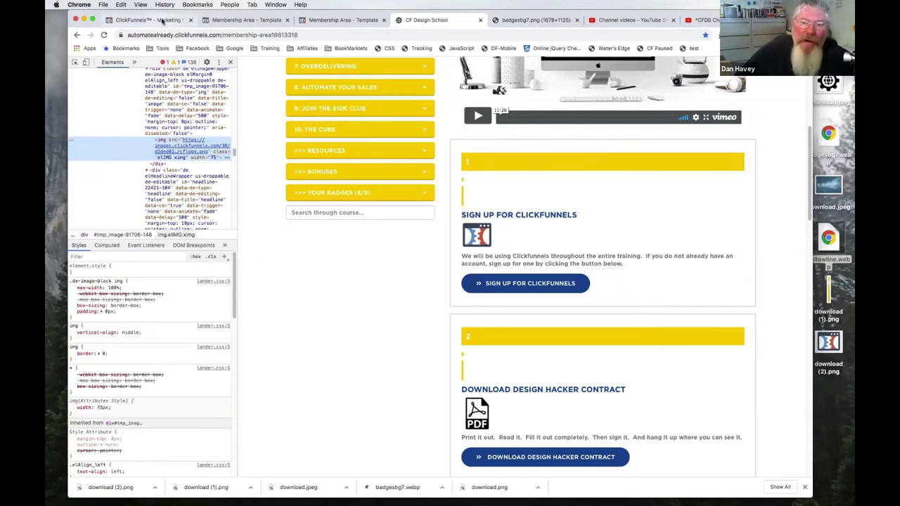
# Step: Switch back to the ClickFunnels editor and add a one-column row with a sub-headline element in the bordered section
pyautogui.click(162, 21)
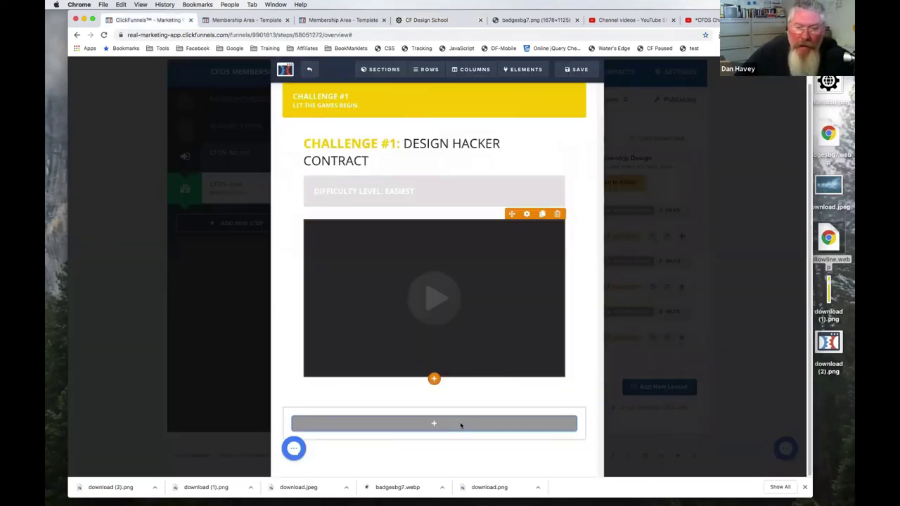
pyautogui.click(431, 412)
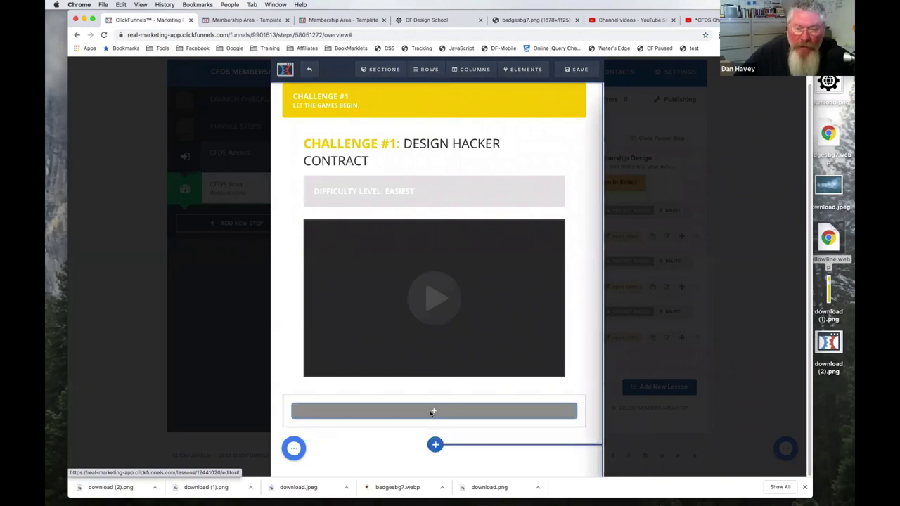
pyautogui.click(451, 115)
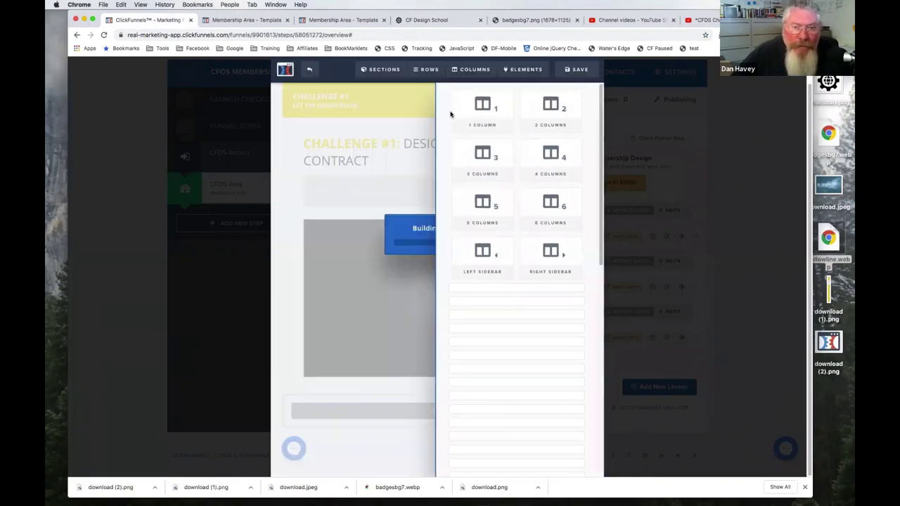
pyautogui.click(436, 426)
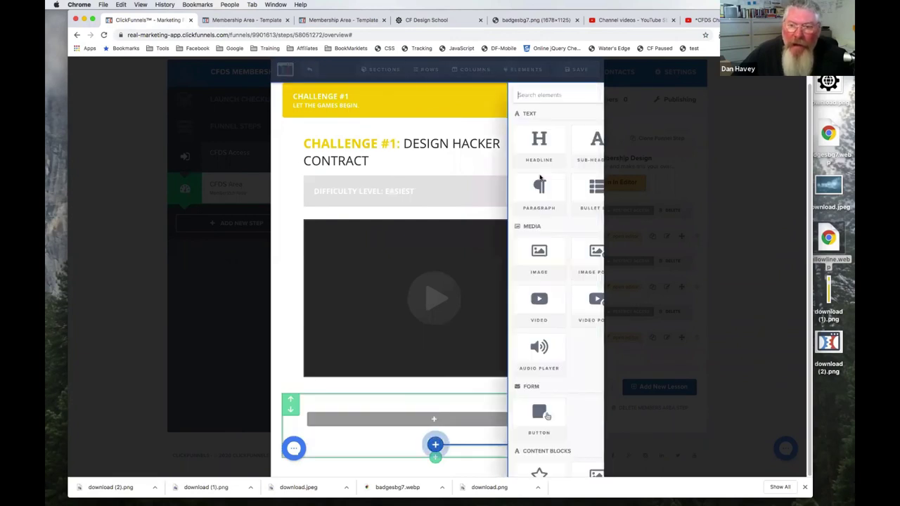
pyautogui.click(508, 139)
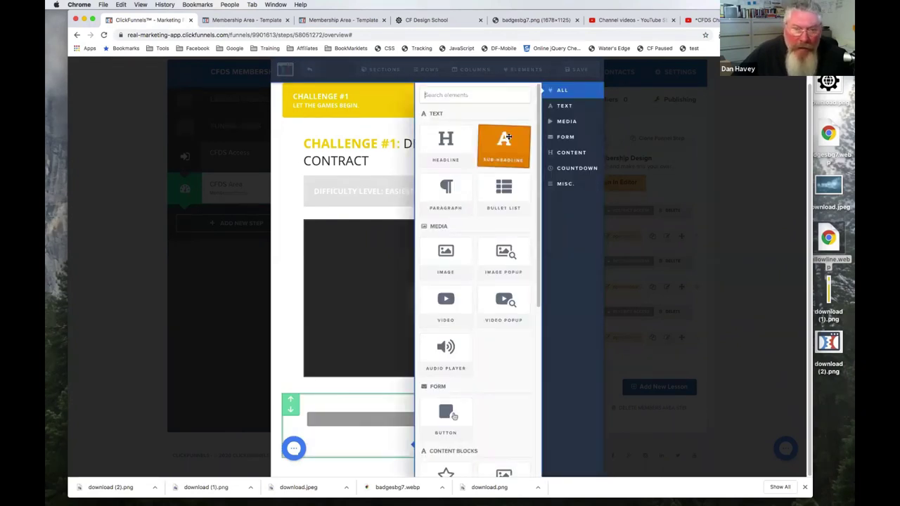
pyautogui.click(425, 426)
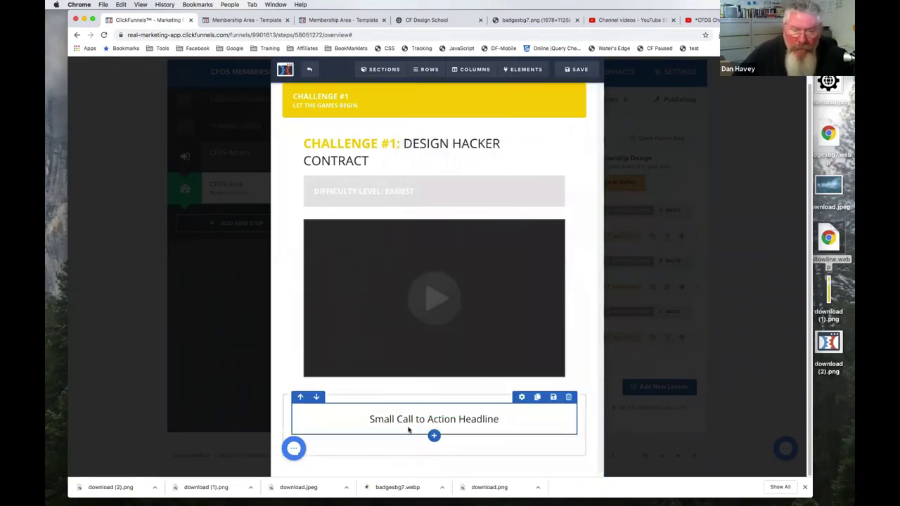
# Step: Replace the new sub-headline's text with "1" and align it left
pyautogui.doubleClick(405, 419)
pyautogui.tripleClick(405, 419)
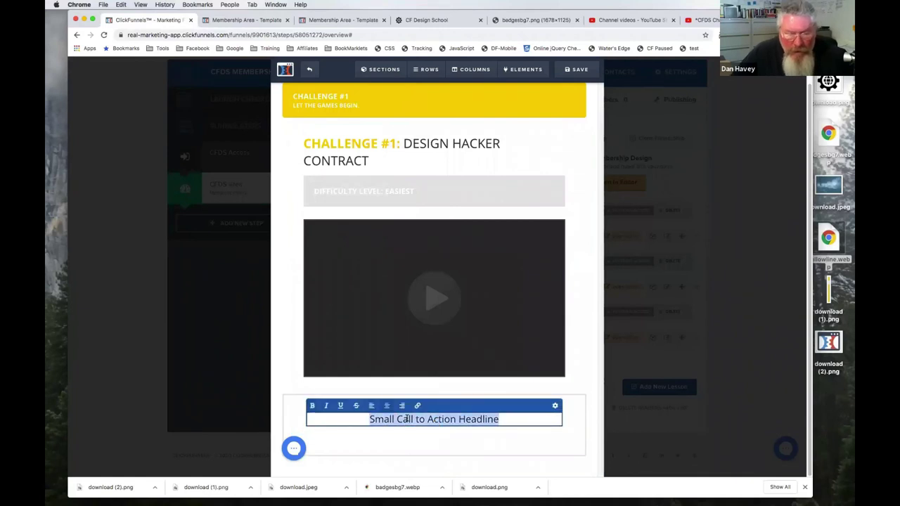
pyautogui.write('1')
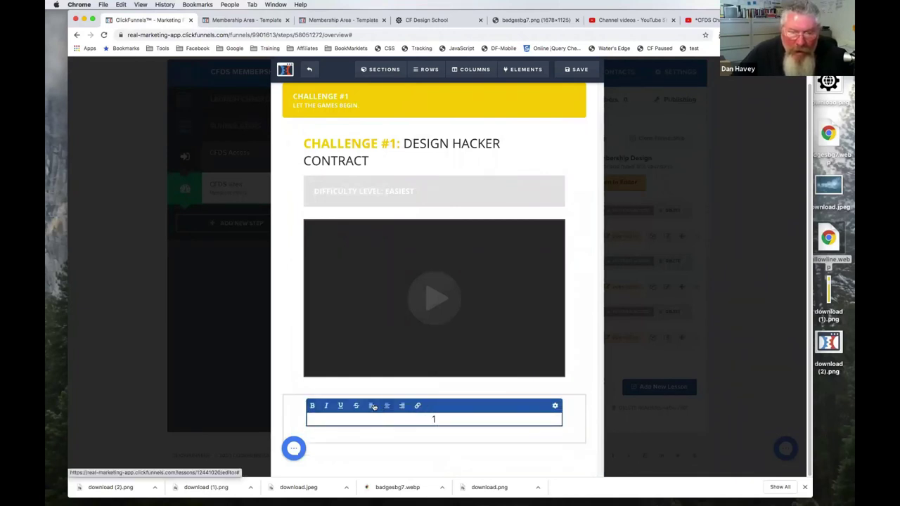
pyautogui.click(373, 405)
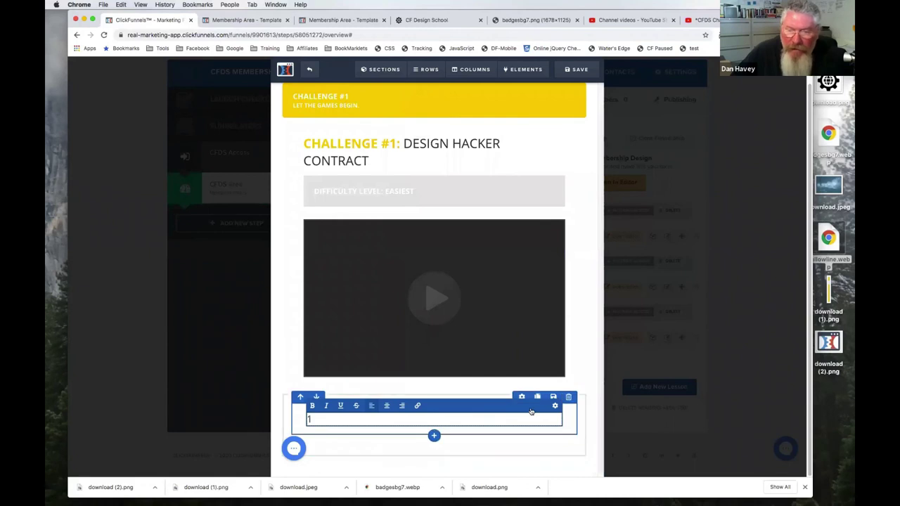
# Step: Set the number 1 sub-headline's background color to yellow #ffc90a and its text color to white #ffffff
pyautogui.click(556, 407)
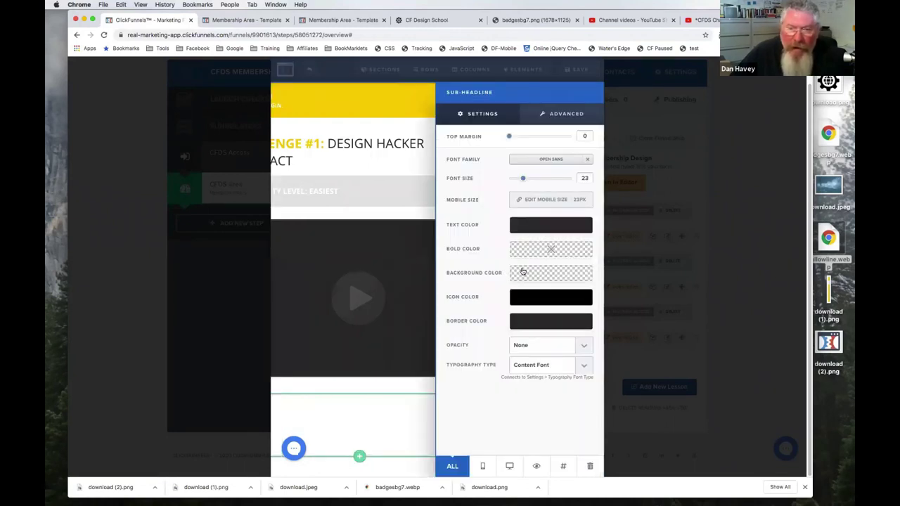
pyautogui.click(522, 271)
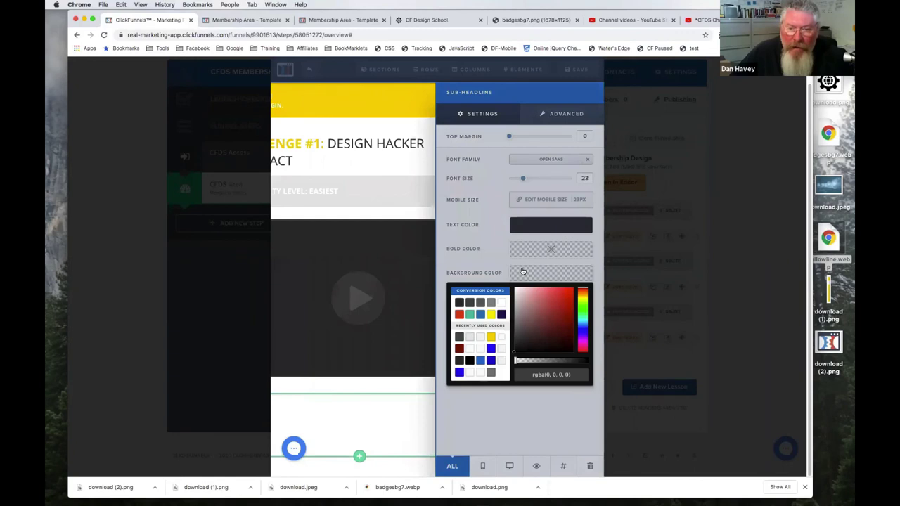
pyautogui.click(491, 338)
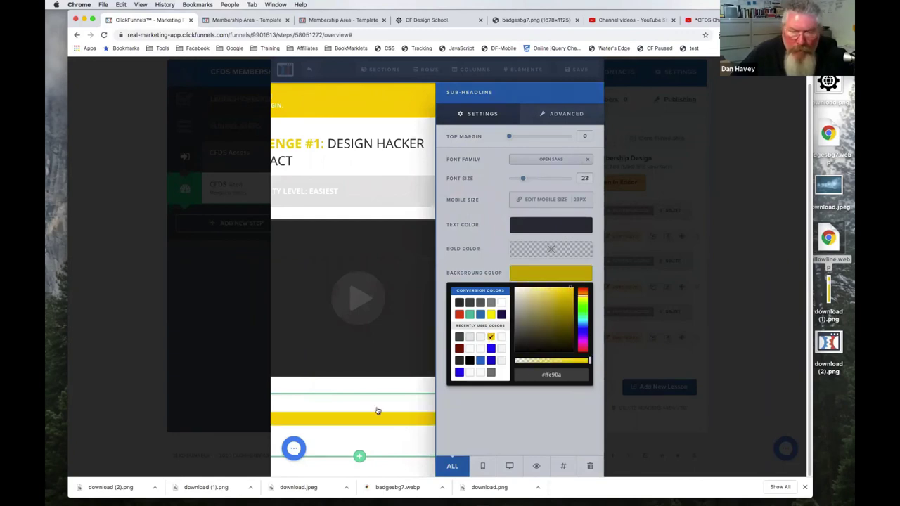
pyautogui.click(494, 340)
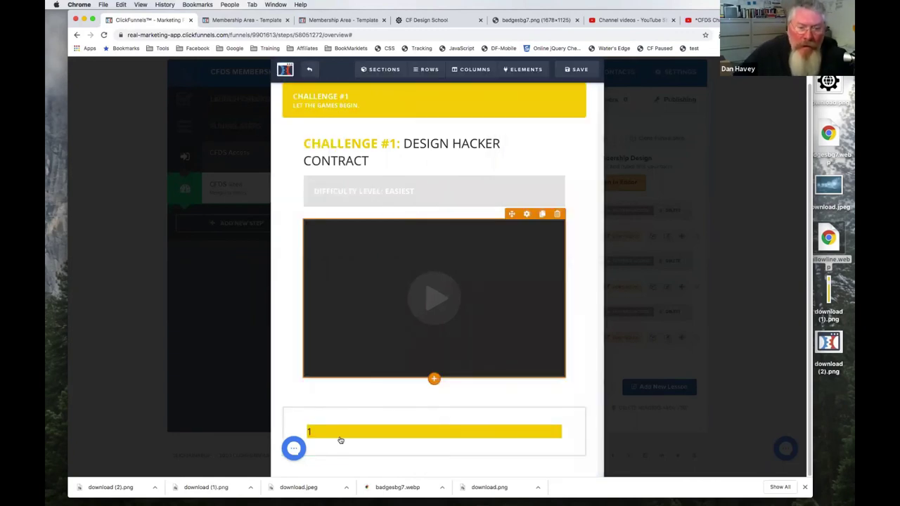
pyautogui.moveTo(331, 420)
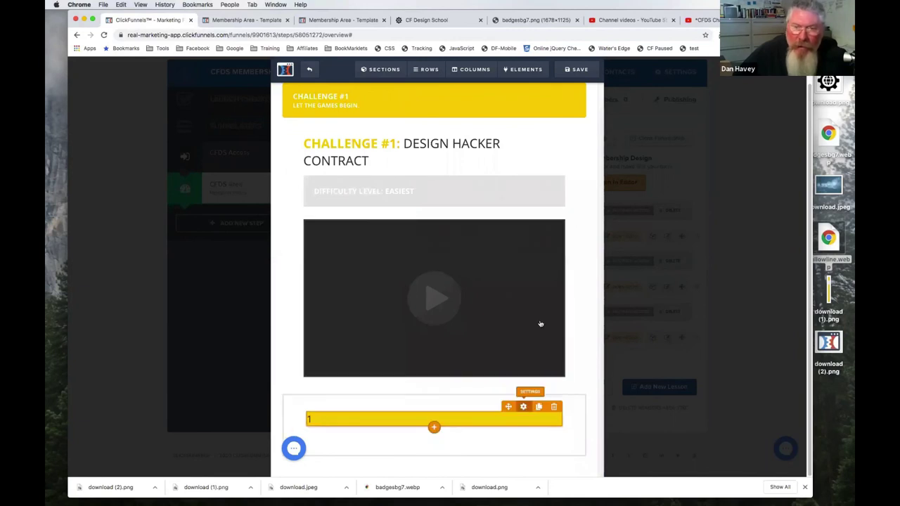
pyautogui.click(533, 189)
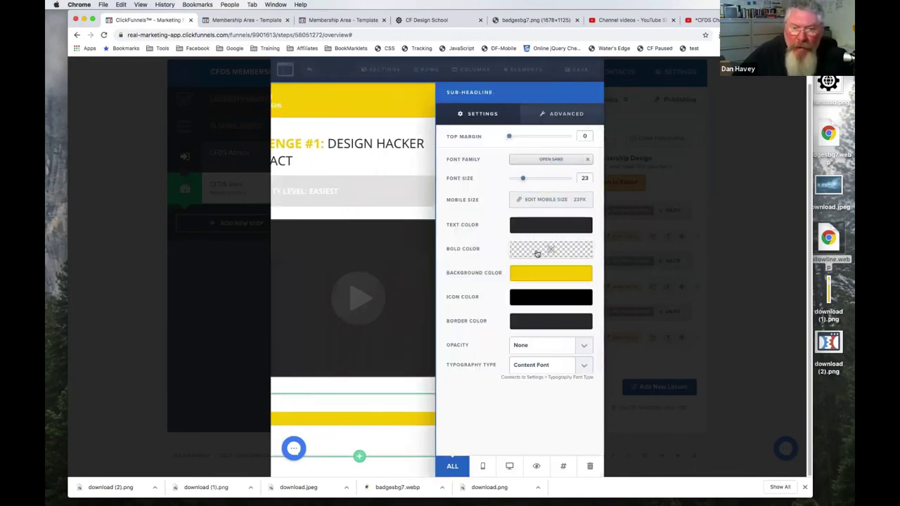
pyautogui.click(502, 254)
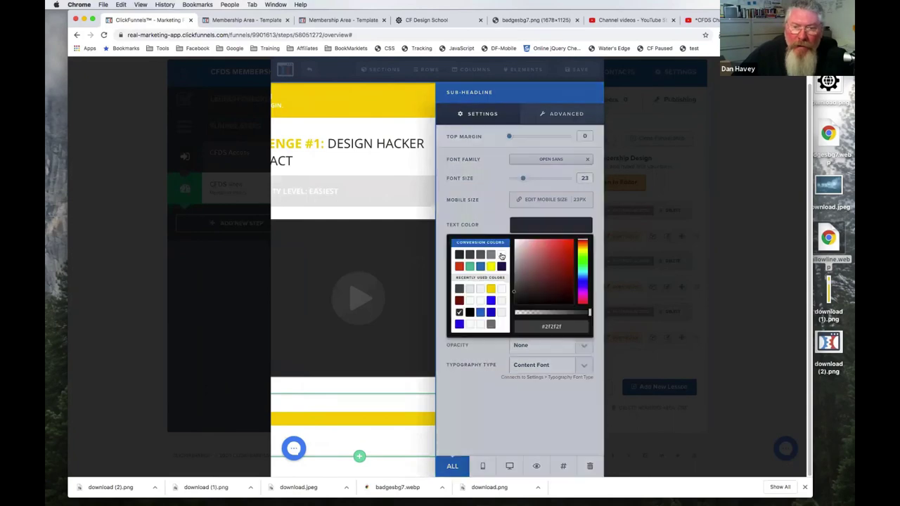
pyautogui.click(501, 256)
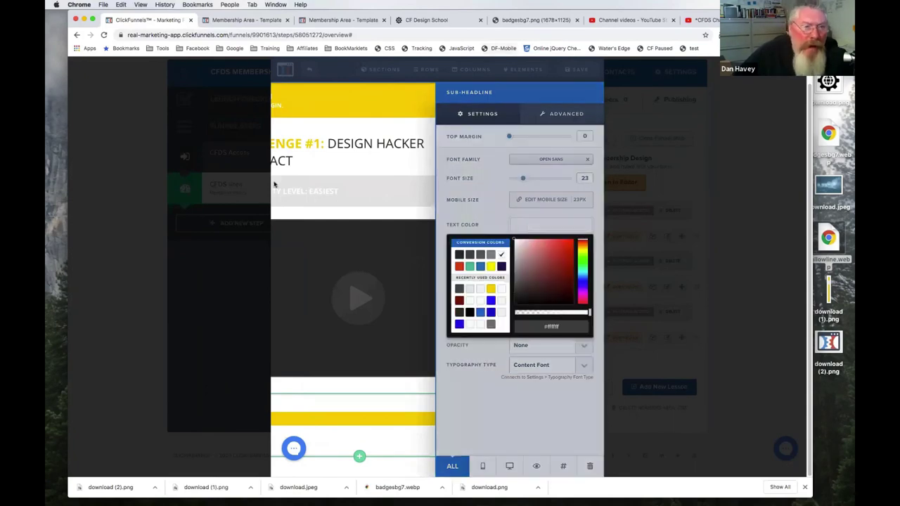
# Step: Check the number 1 bar on the CF Design School page and set the matching sub-headline's font size to 18 in ClickFunnels
pyautogui.press('super+4')
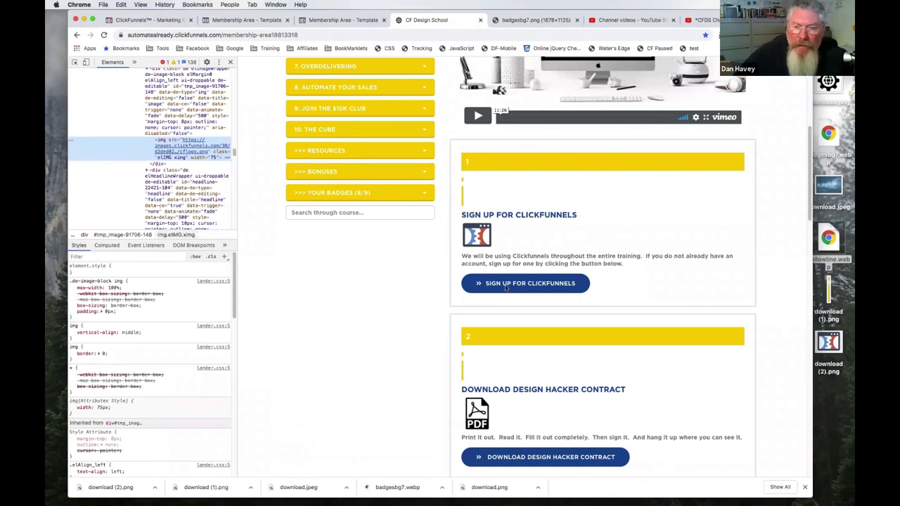
pyautogui.rightClick(476, 165)
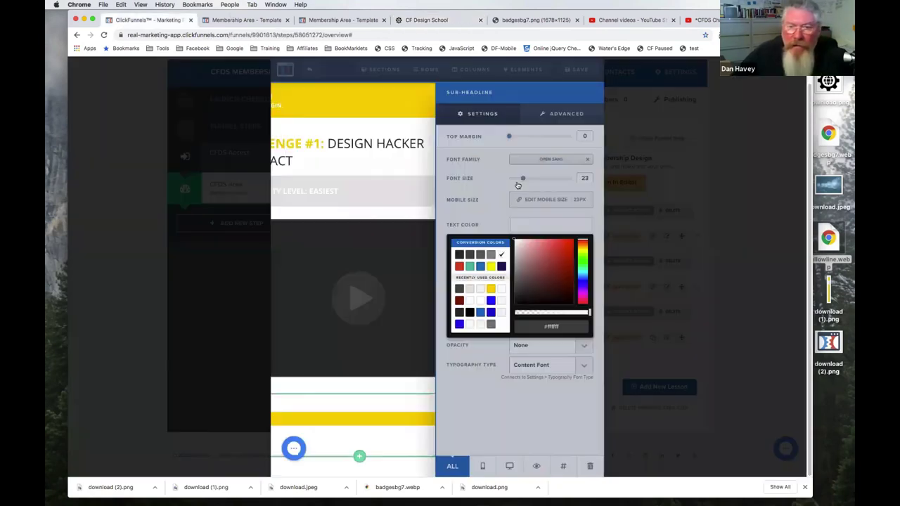
pyautogui.press('super+1')
pyautogui.moveTo(522, 178); pyautogui.dragTo(516, 178)
# Step: Inspect the CF Design School number 1 bar's computed padding and margin, and set the ClickFunnels number 1 sub-headline's padding to 10px
pyautogui.click(442, 23)
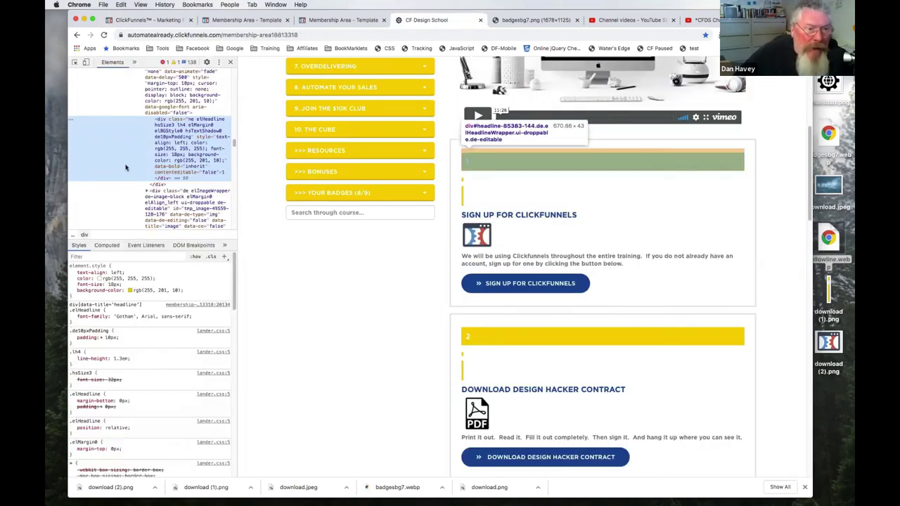
pyautogui.click(108, 245)
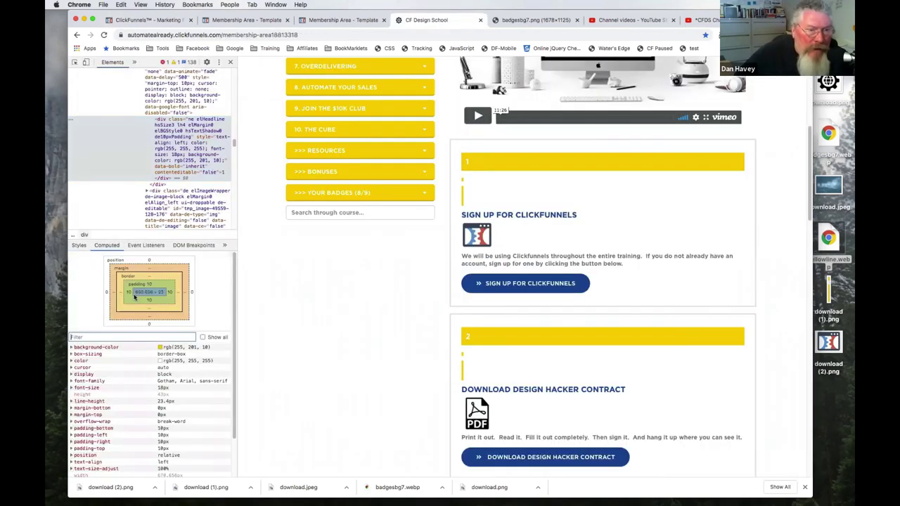
pyautogui.click(117, 96)
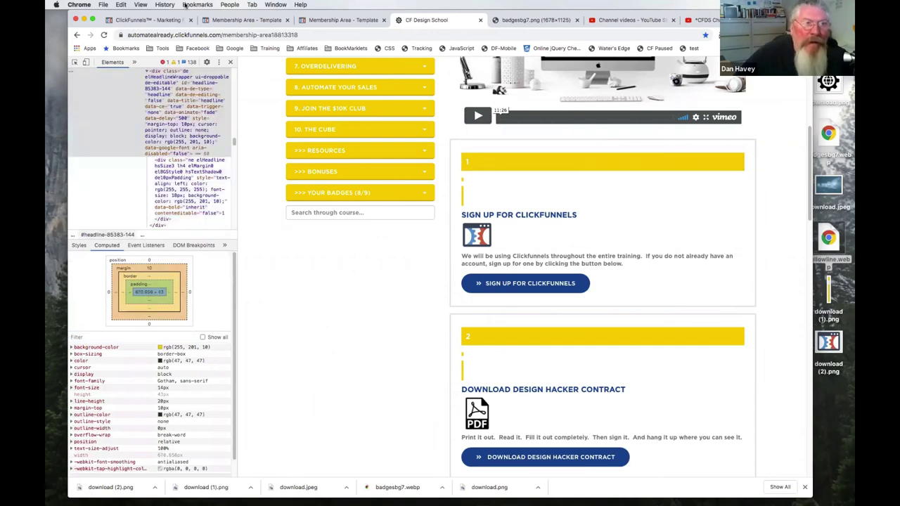
pyautogui.press('super+1')
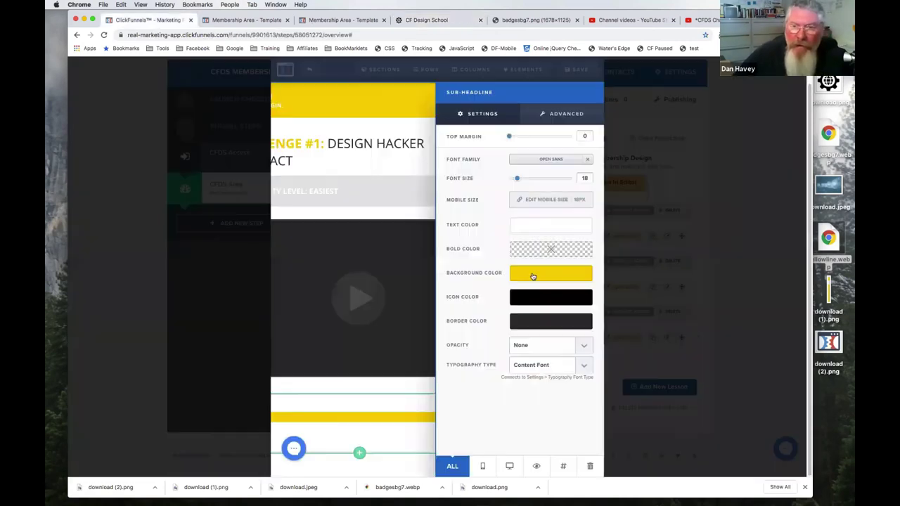
pyautogui.click(563, 114)
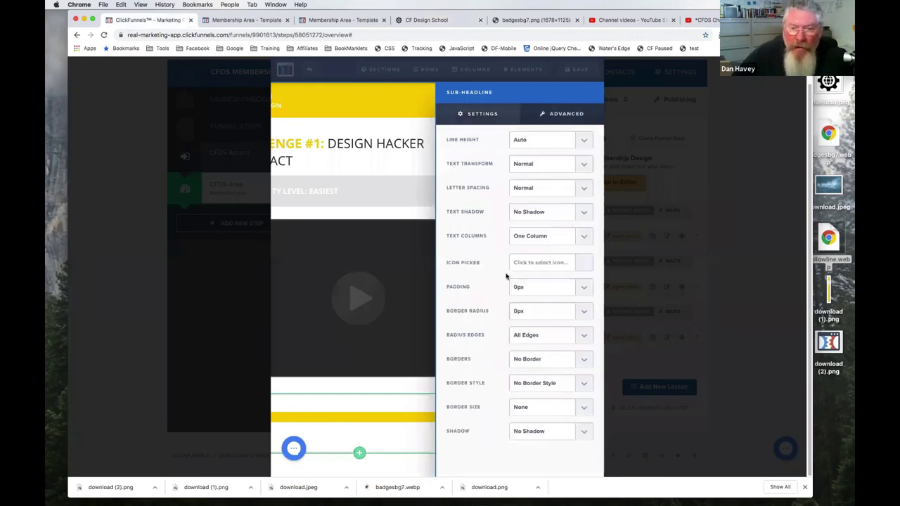
pyautogui.click(523, 301)
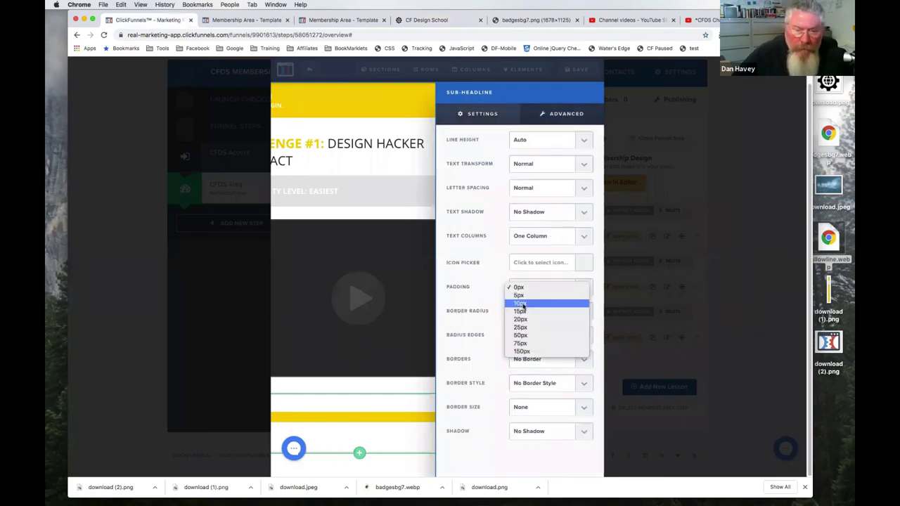
pyautogui.click(522, 307)
pyautogui.click(426, 374)
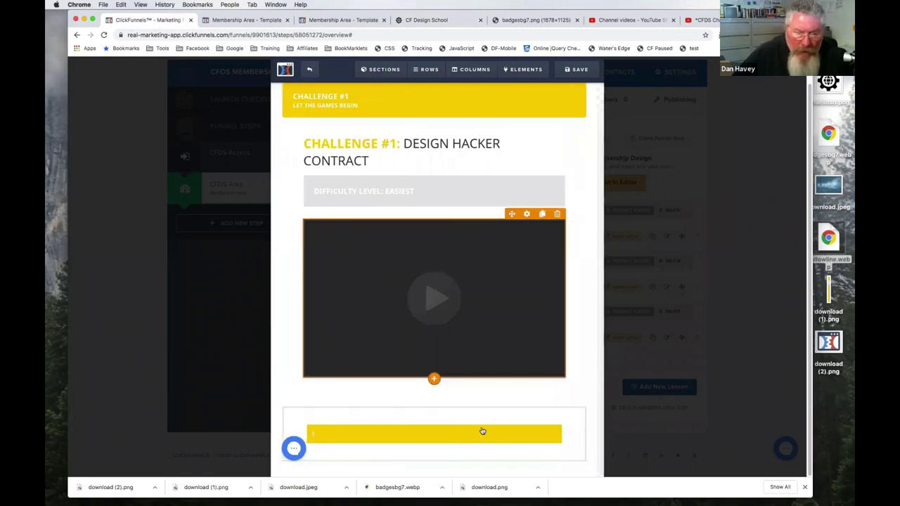
# Step: Compare the number 1 bar with the CF Design School page and save the ClickFunnels page
pyautogui.click(433, 21)
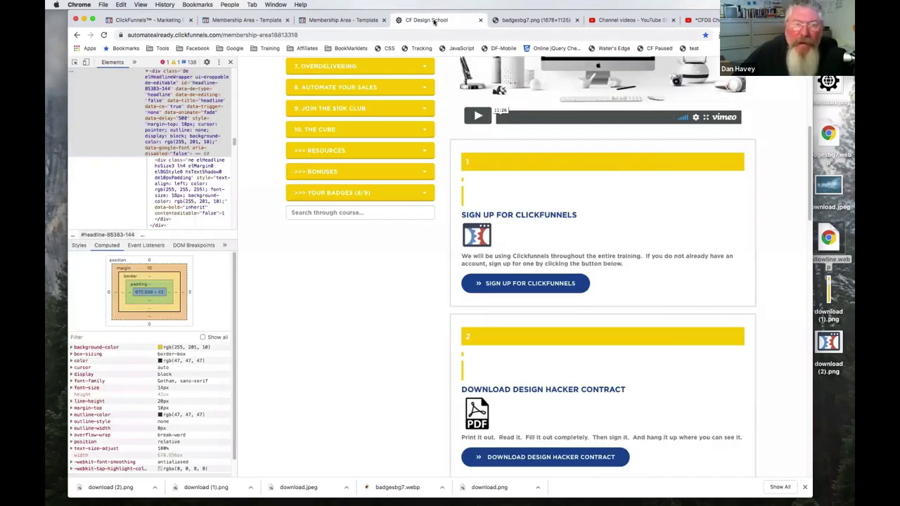
pyautogui.press('super+1')
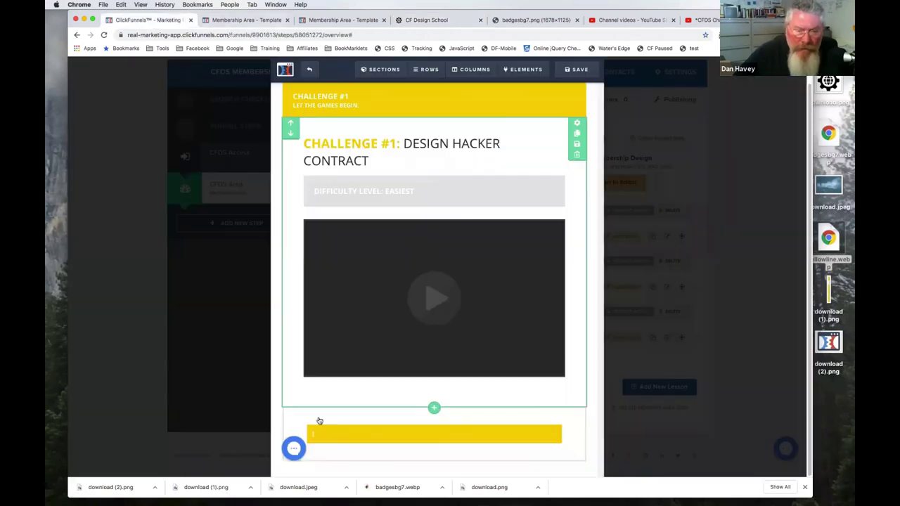
pyautogui.click(319, 421)
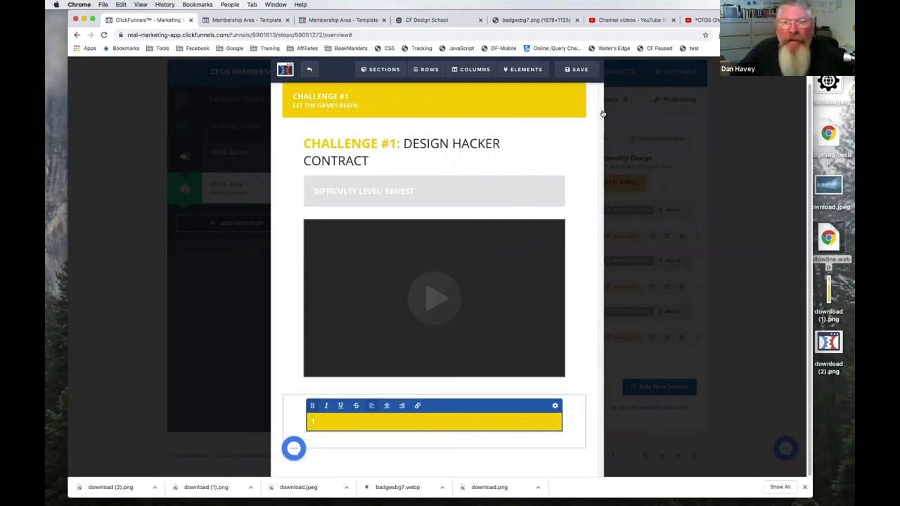
pyautogui.press('super+s')
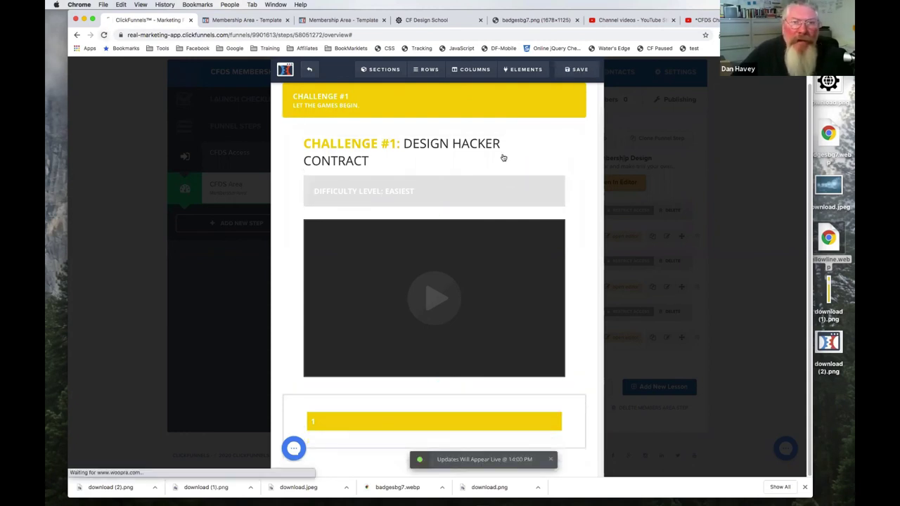
# Step: Add an image element beneath the number 1 bar and clone it to get two demo images
pyautogui.click(435, 431)
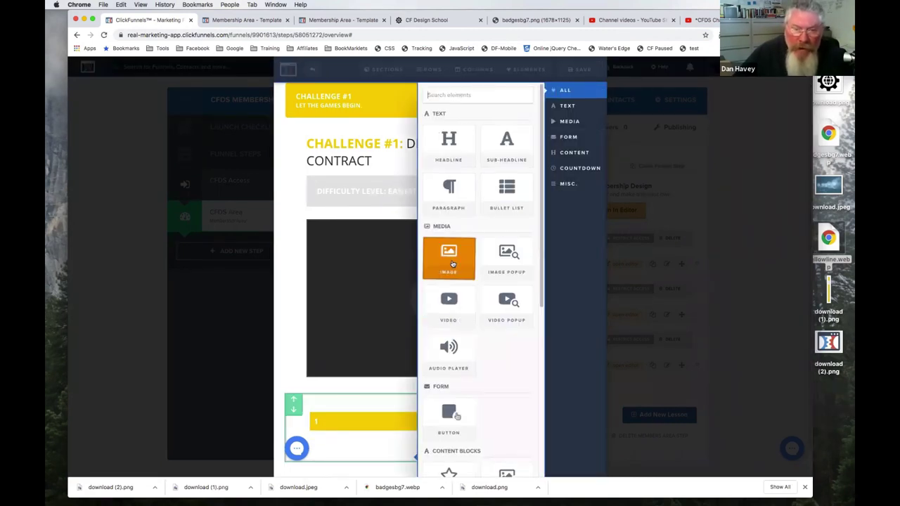
pyautogui.click(453, 263)
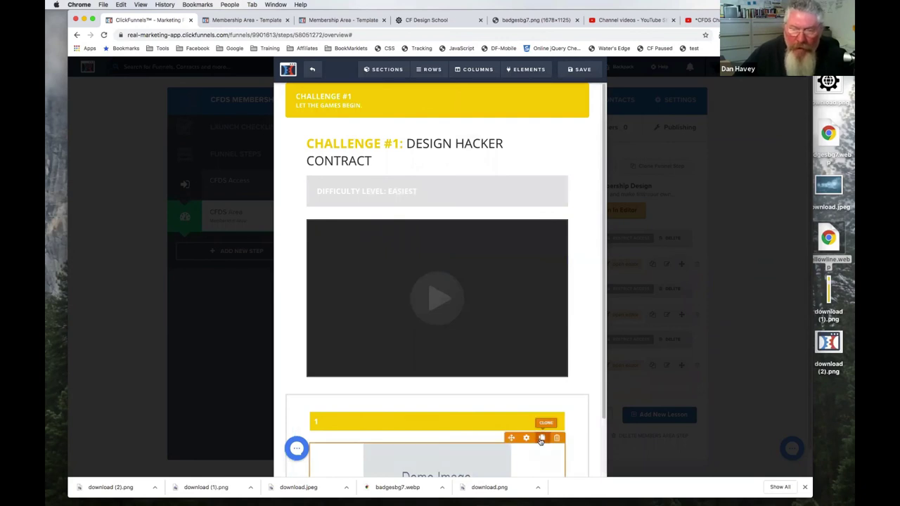
pyautogui.scroll(-3, 479, 319)
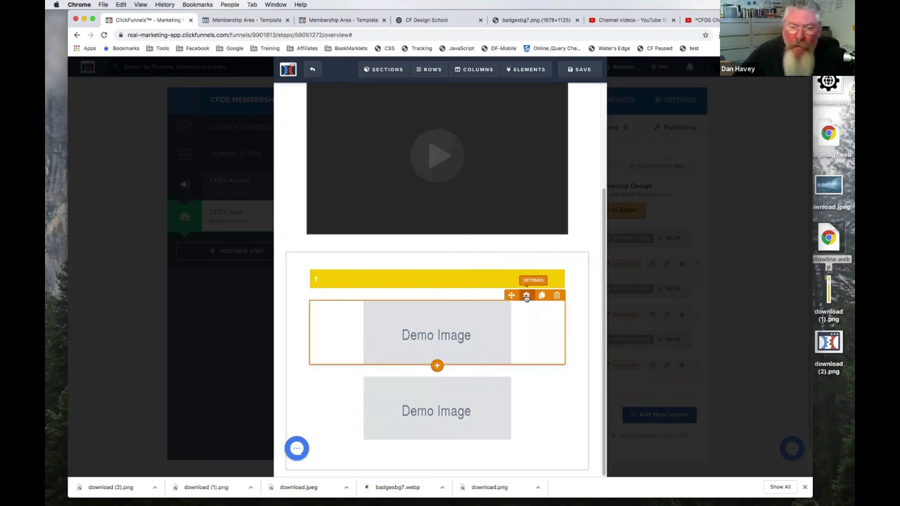
# Step: Upload download (1).png and download (2).png from the Desktop and use the yellow line as the first demo image
pyautogui.click(490, 342)
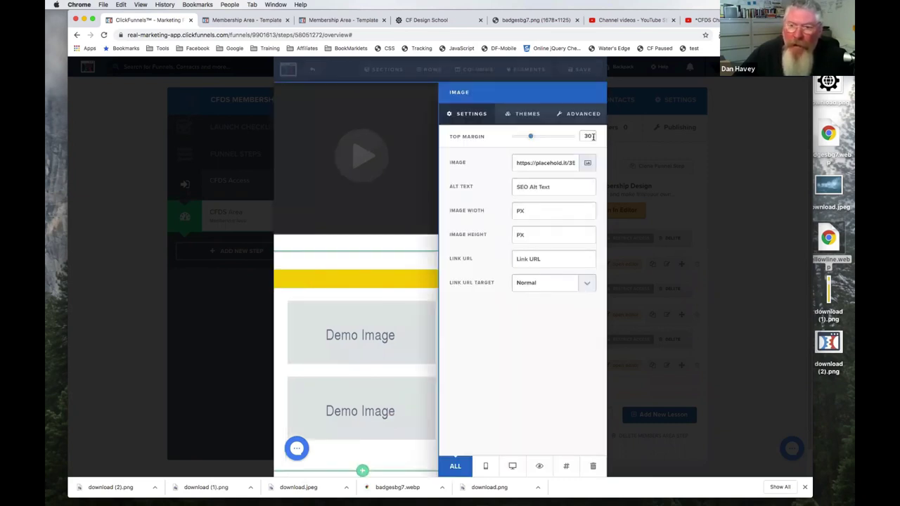
pyautogui.click(588, 163)
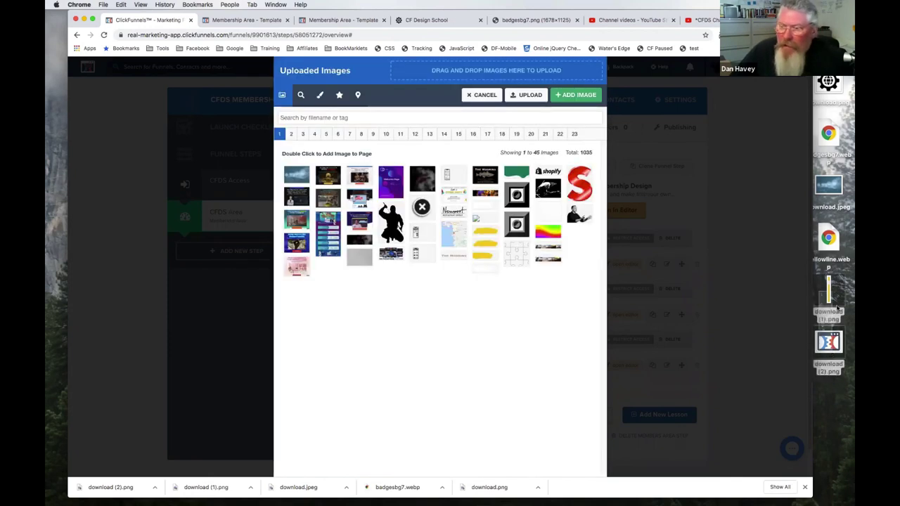
pyautogui.moveTo(828, 296); pyautogui.dragTo(437, 70)
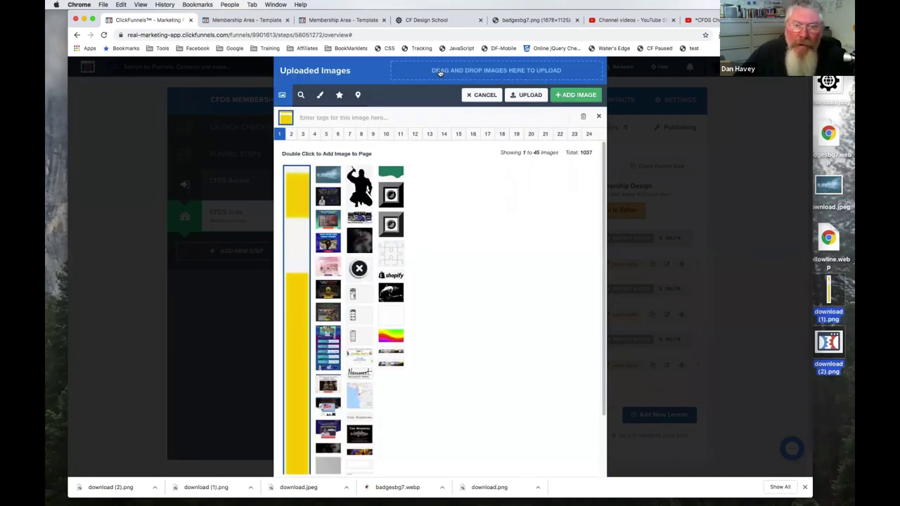
pyautogui.click(576, 95)
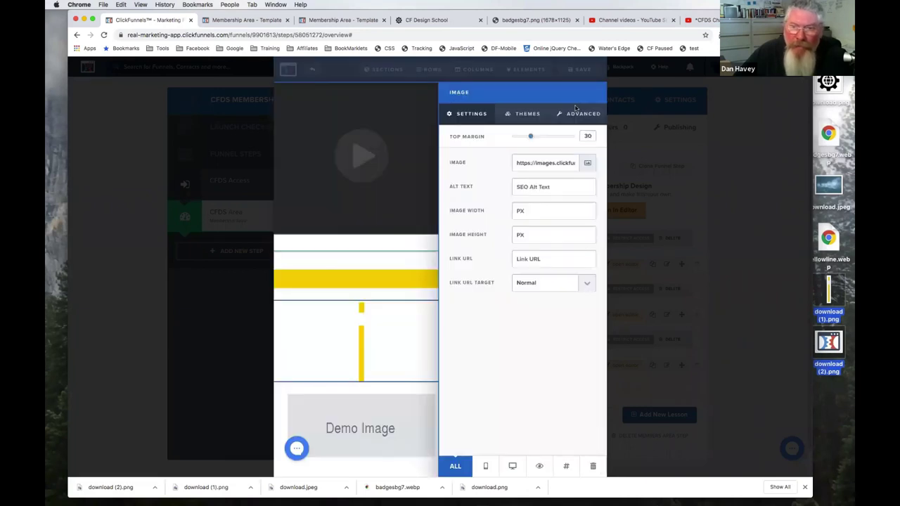
# Step: Replace the second demo image with the uploaded ClickFunnels logo
pyautogui.click(365, 414)
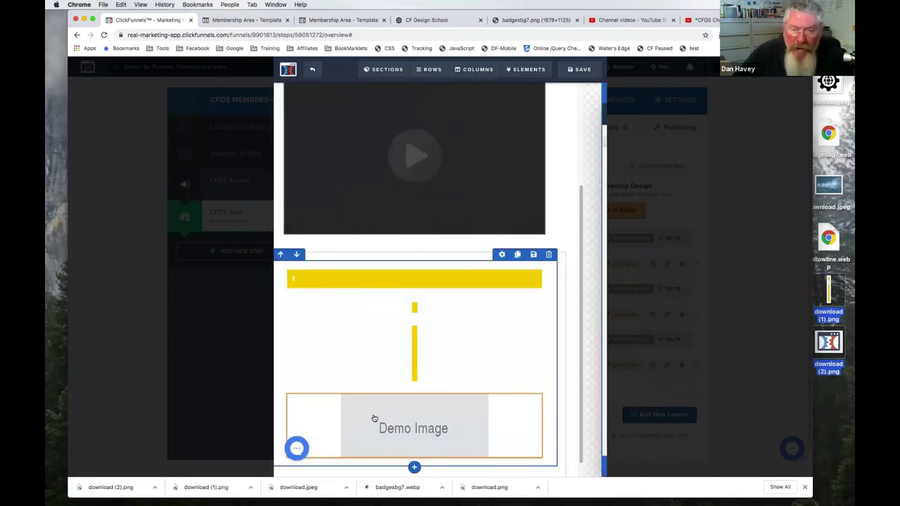
pyautogui.click(506, 414)
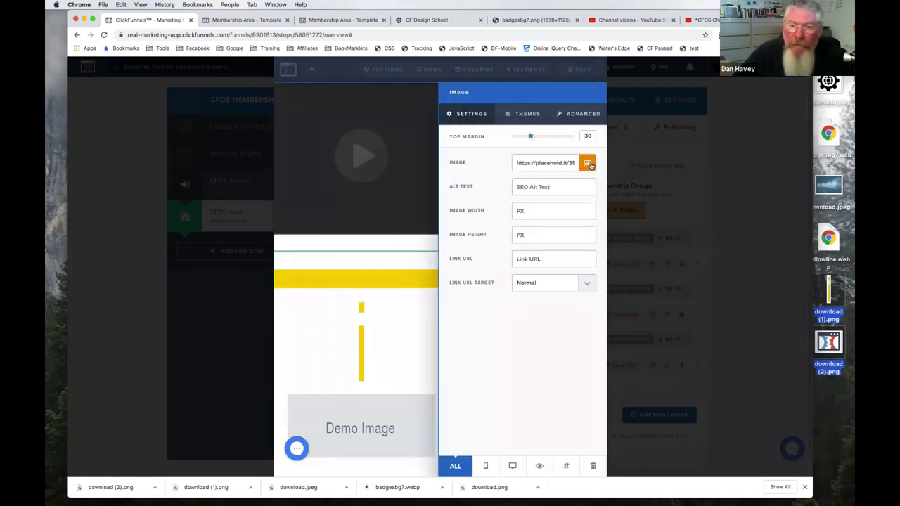
pyautogui.click(590, 165)
pyautogui.scroll(-2, 287, 440)
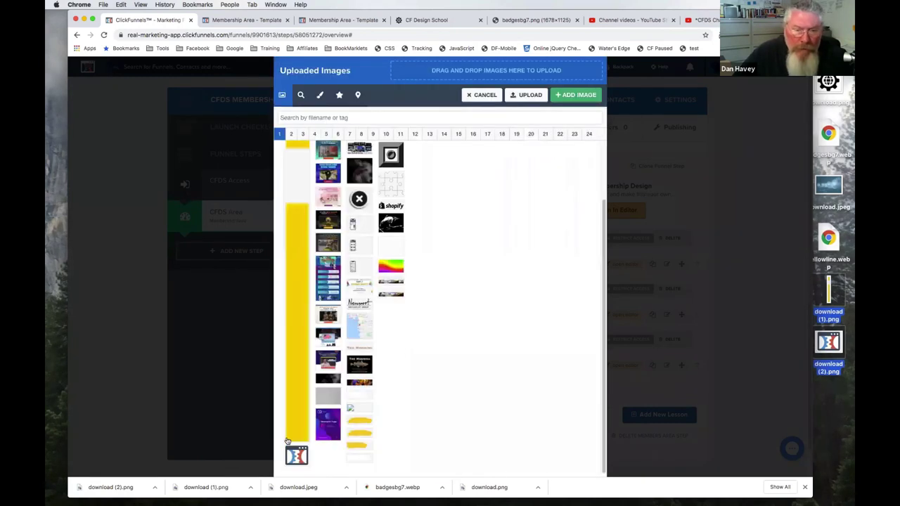
pyautogui.click(296, 456)
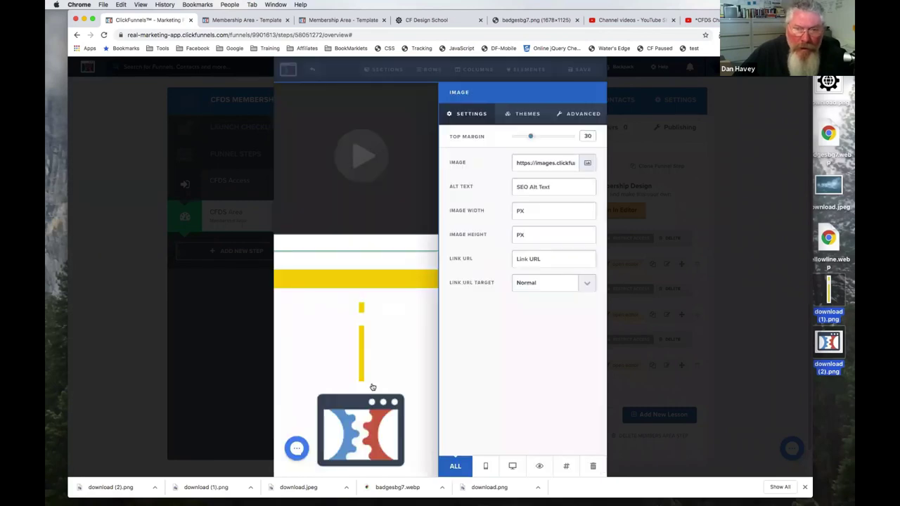
pyautogui.click(382, 351)
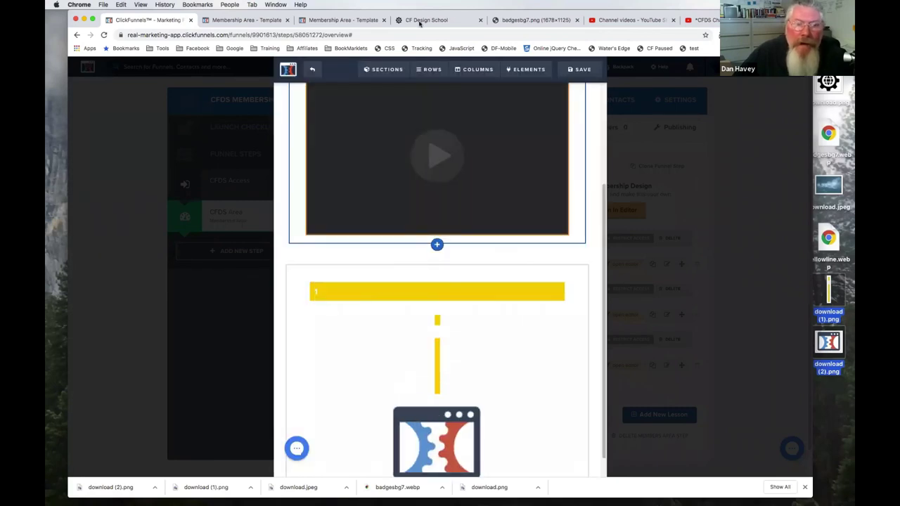
# Step: Inspect the yellow line and ClickFunnels logo images in block 1 of the CF Design School page for their widths
pyautogui.click(420, 23)
pyautogui.rightClick(467, 189)
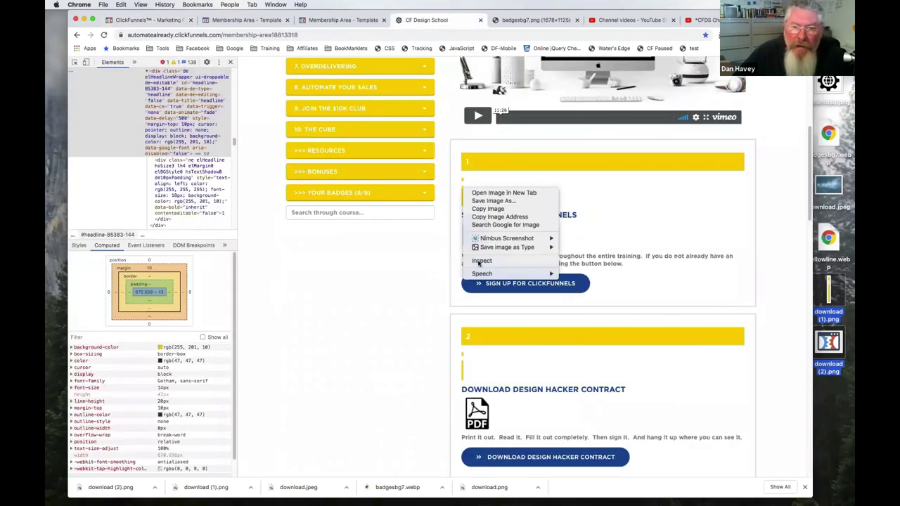
pyautogui.click(481, 261)
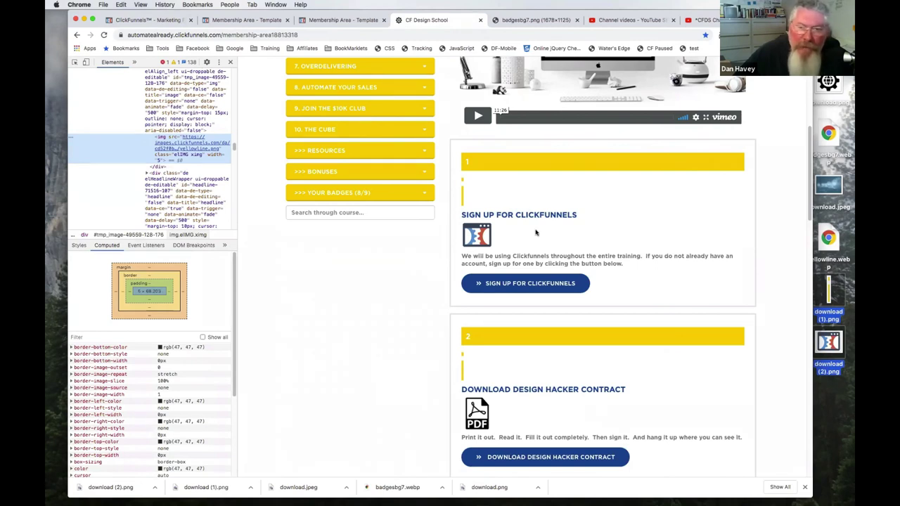
pyautogui.rightClick(478, 239)
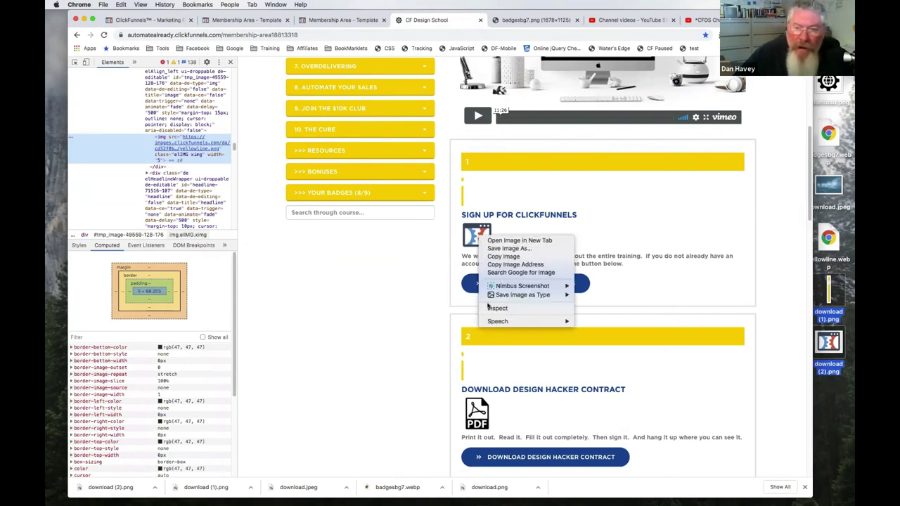
pyautogui.click(490, 315)
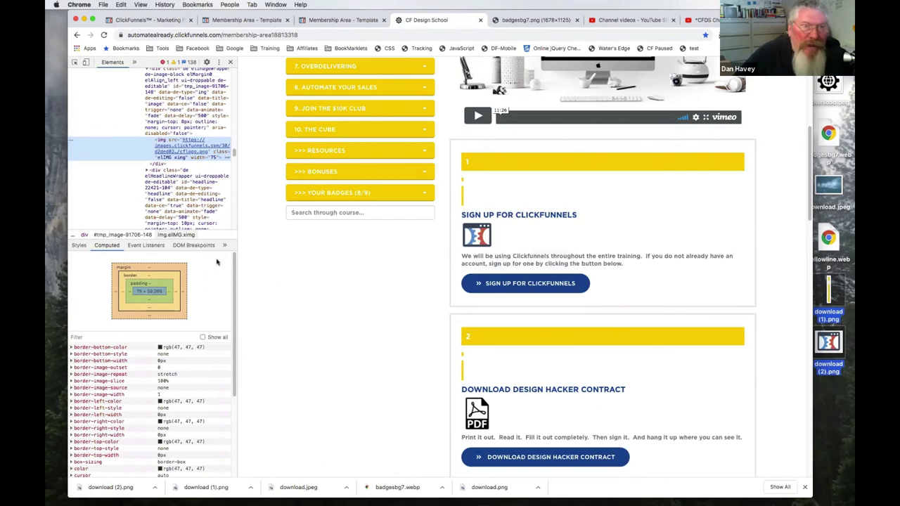
# Step: Return to the ClickFunnels editor, set the yellow line image's width to 5 px and align it left
pyautogui.click(155, 21)
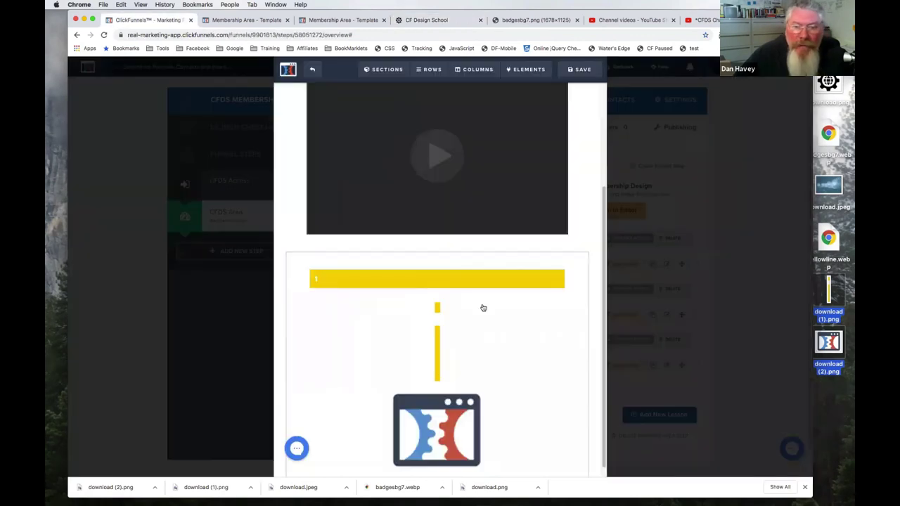
pyautogui.click(437, 326)
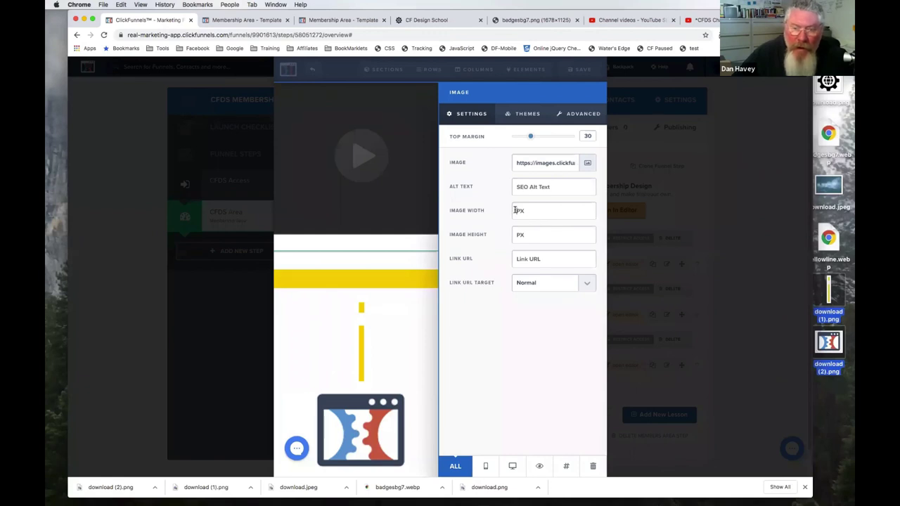
pyautogui.write('5')
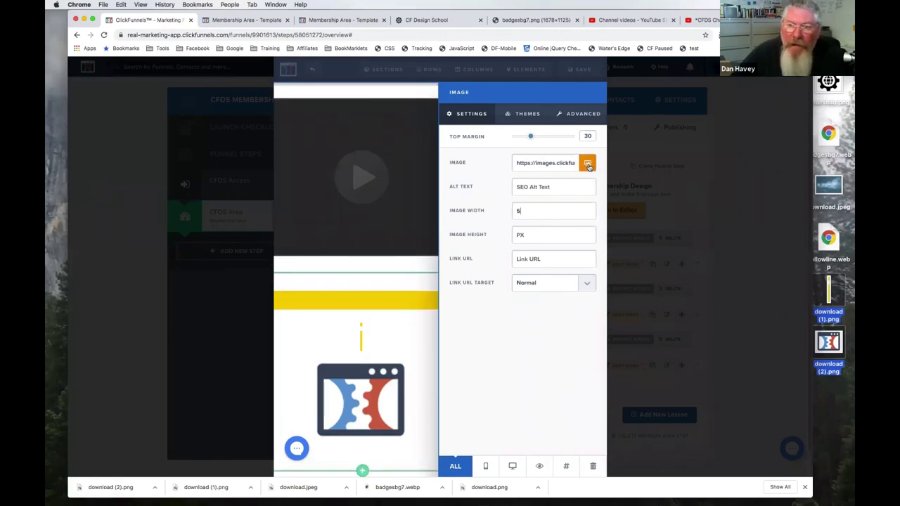
pyautogui.click(591, 115)
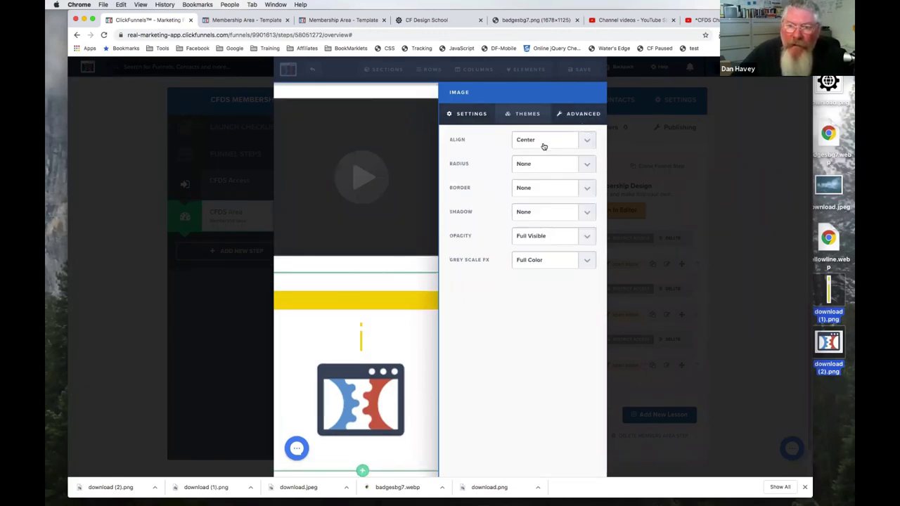
pyautogui.click(541, 142)
pyautogui.click(522, 132)
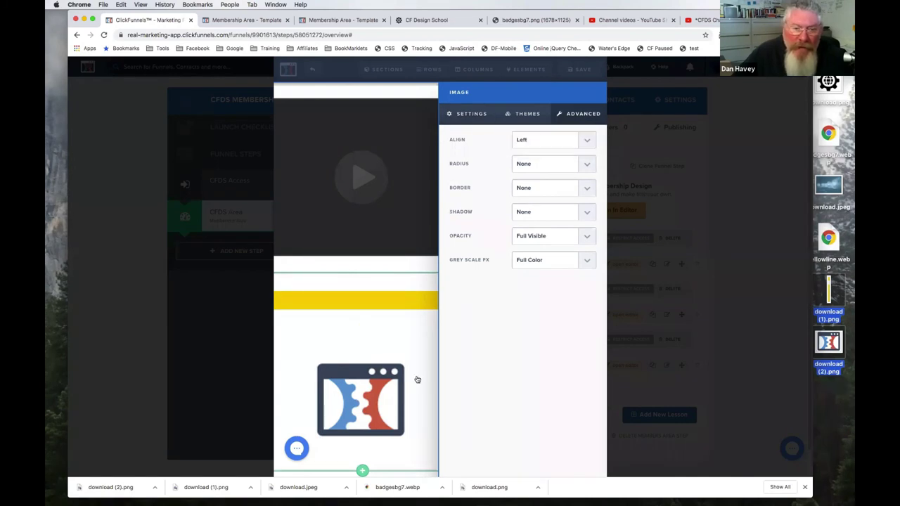
pyautogui.click(421, 392)
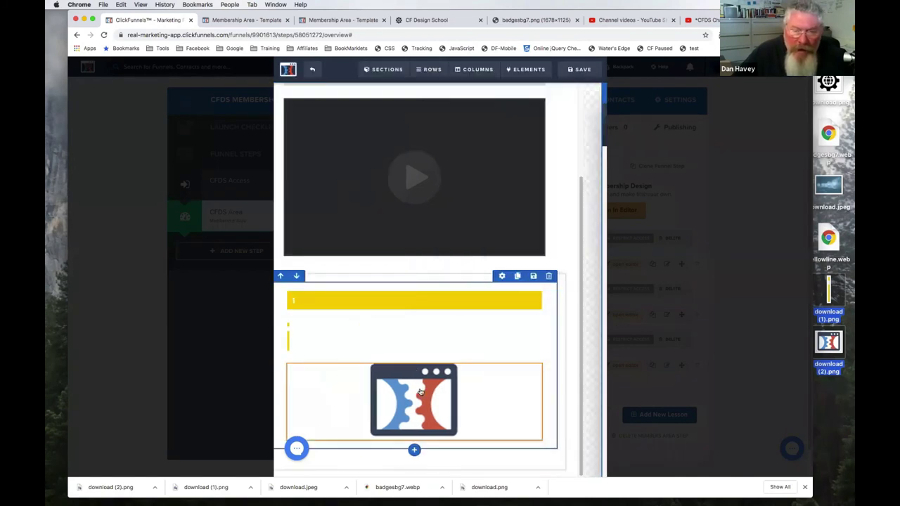
# Step: Set the ClickFunnels logo image's width to 75 px and align it left
pyautogui.click(479, 386)
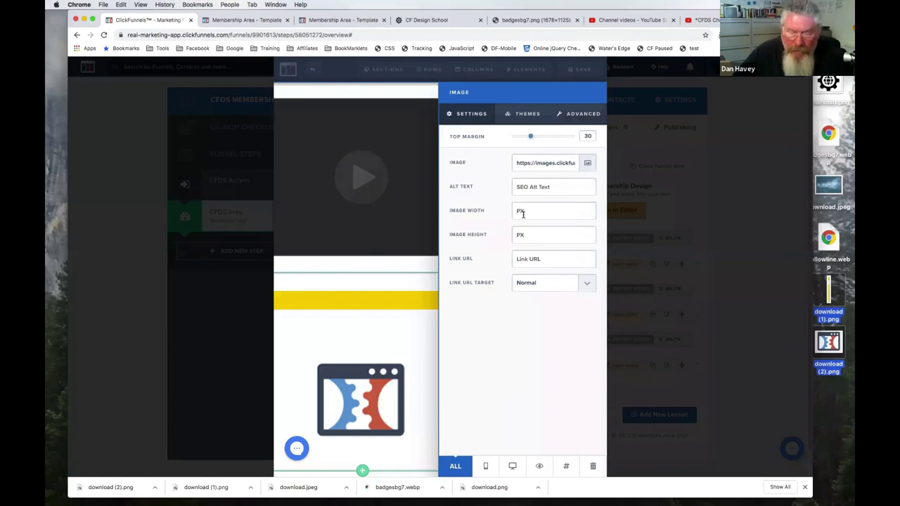
pyautogui.click(523, 215)
pyautogui.write('75')
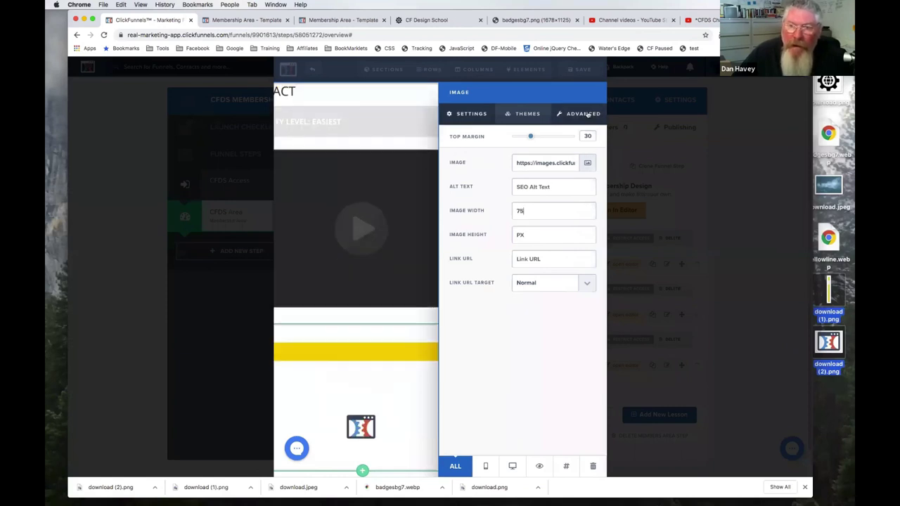
pyautogui.click(544, 120)
pyautogui.click(526, 136)
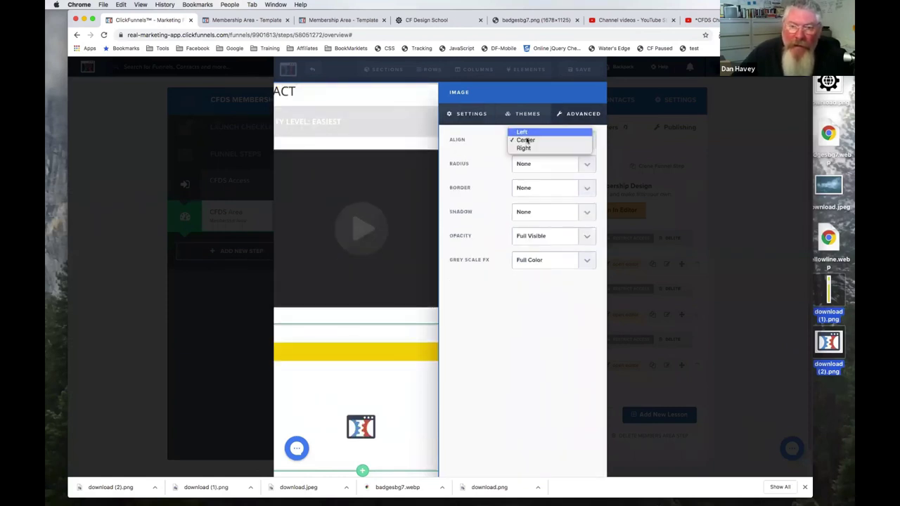
pyautogui.click(407, 325)
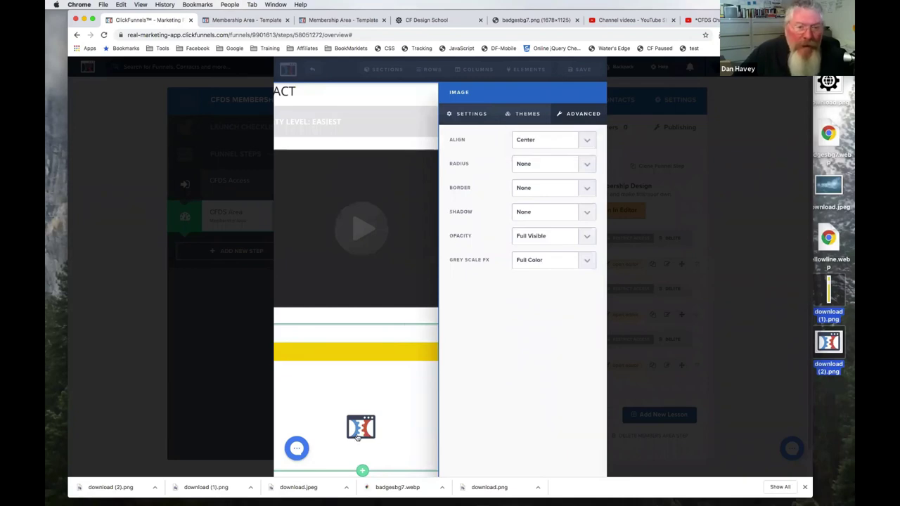
pyautogui.press('Up')
pyautogui.click(334, 216)
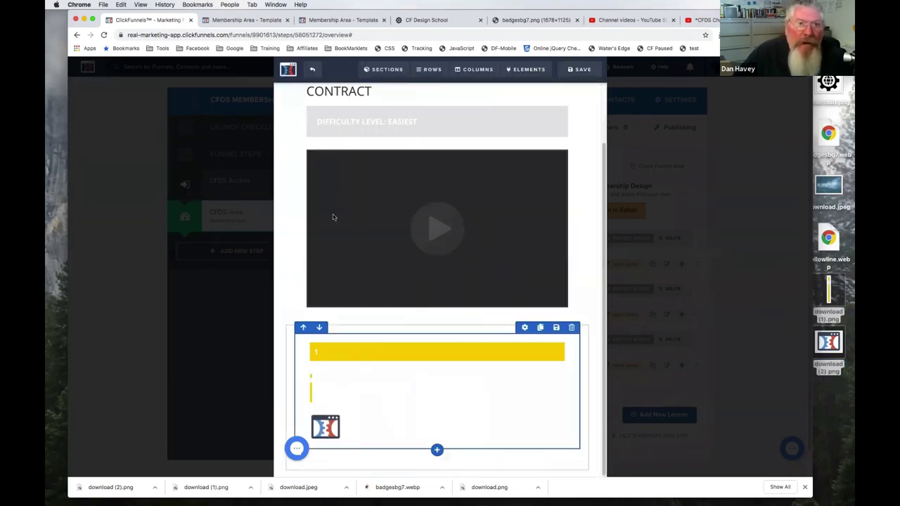
# Step: Copy the block 1 heading "SIGN UP FOR CLICKFUNNELS" from the CF Design School page into a new sub-headline below the yellow line image
pyautogui.click(426, 19)
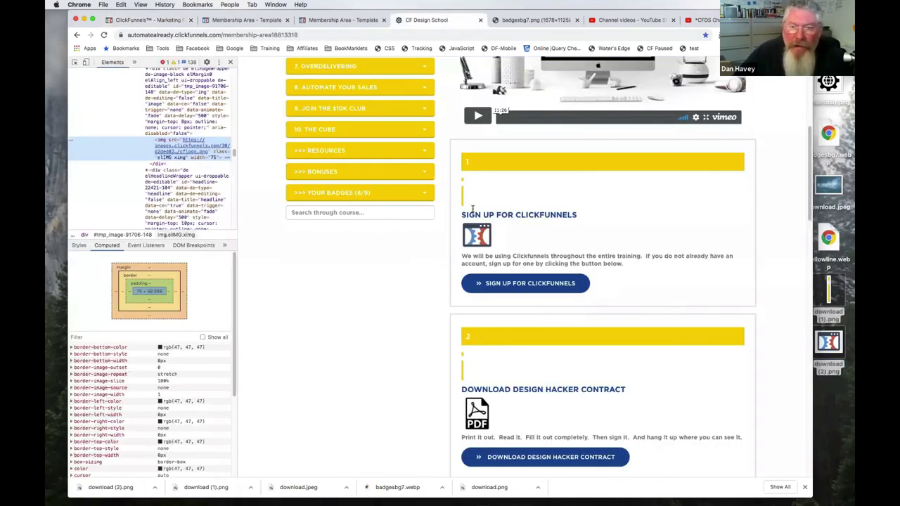
pyautogui.moveTo(461, 214); pyautogui.dragTo(575, 212)
pyautogui.press('super+c')
pyautogui.click(153, 25)
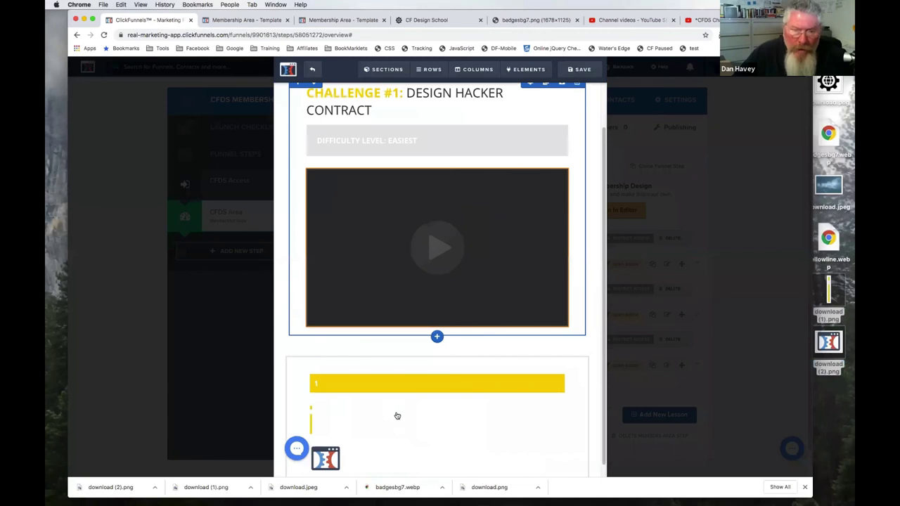
pyautogui.click(436, 424)
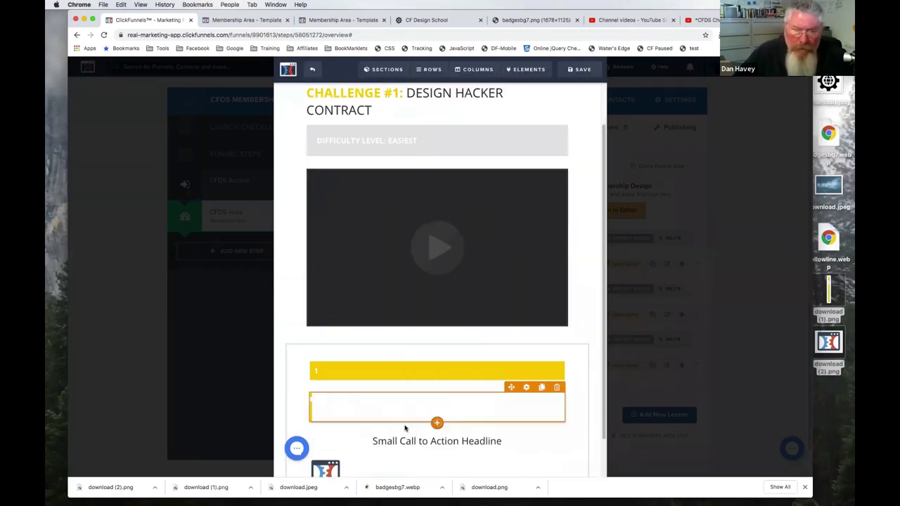
pyautogui.click(407, 441)
pyautogui.press('super+v')
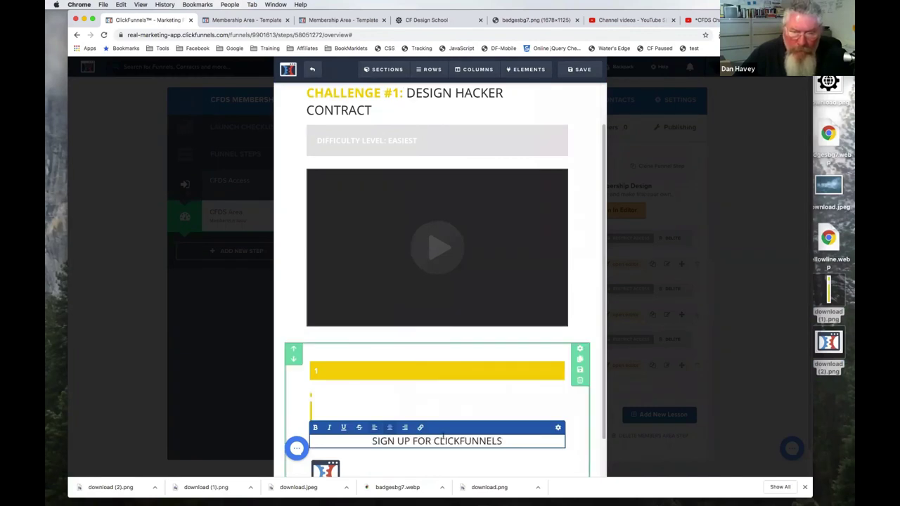
# Step: Left-align the "SIGN UP FOR CLICKFUNNELS" sub-headline and make its text bold
pyautogui.moveTo(441, 441); pyautogui.dragTo(312, 441)
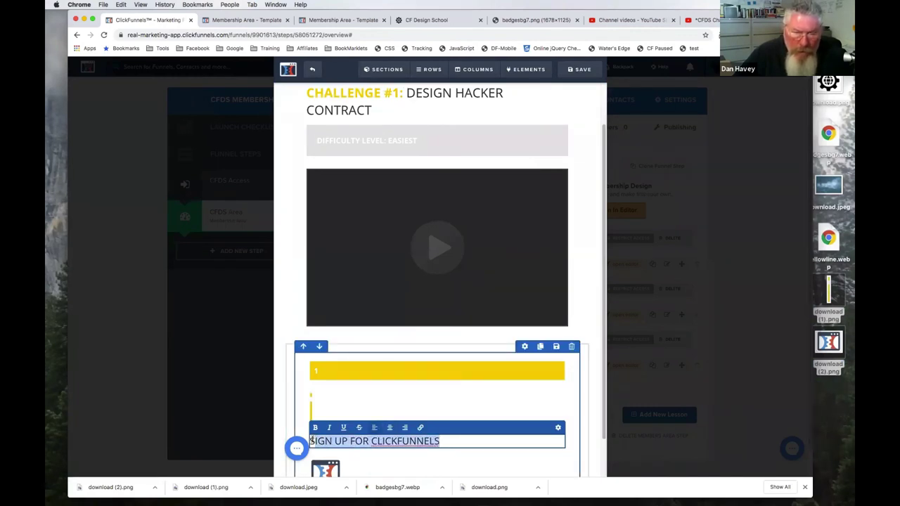
pyautogui.click(315, 428)
pyautogui.scroll(-1, 425, 128)
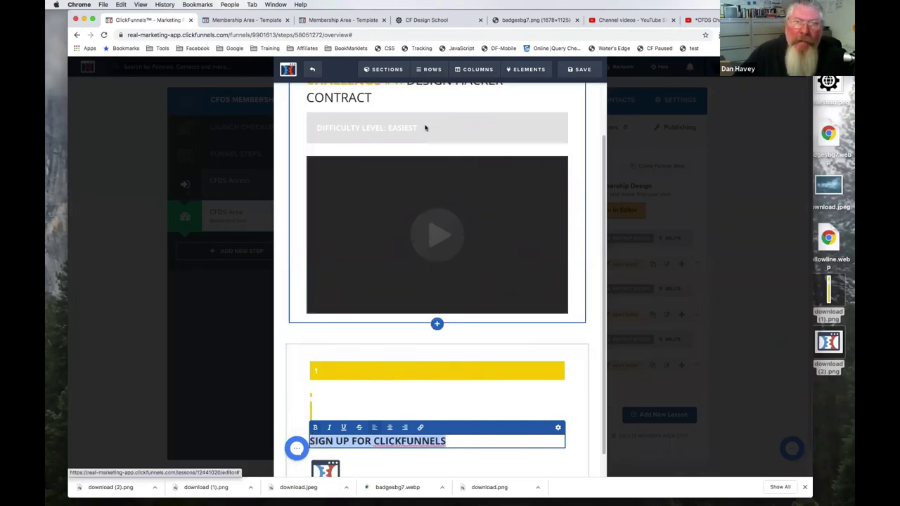
pyautogui.scroll(1, 425, 127)
# Step: Inspect the "Sign up for ClickFunnels" heading on the CF Design School page and copy its text color
pyautogui.click(437, 20)
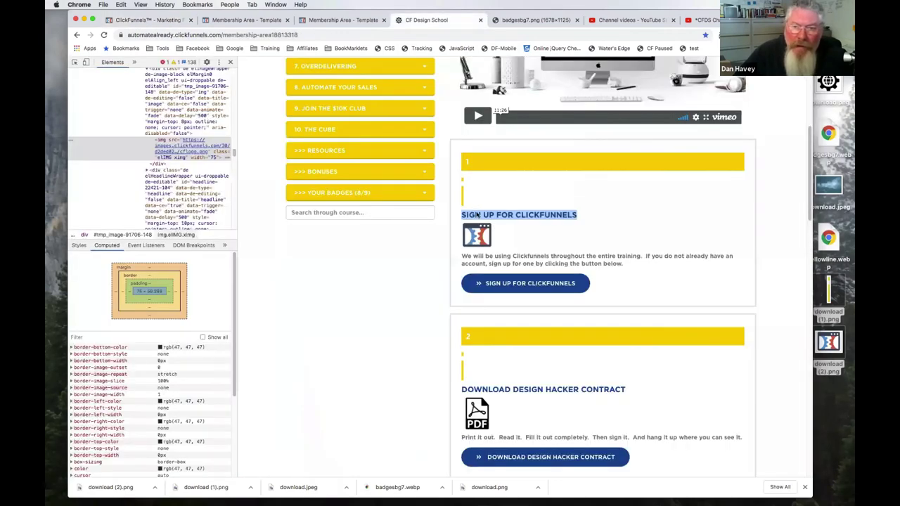
pyautogui.rightClick(476, 215)
pyautogui.click(493, 282)
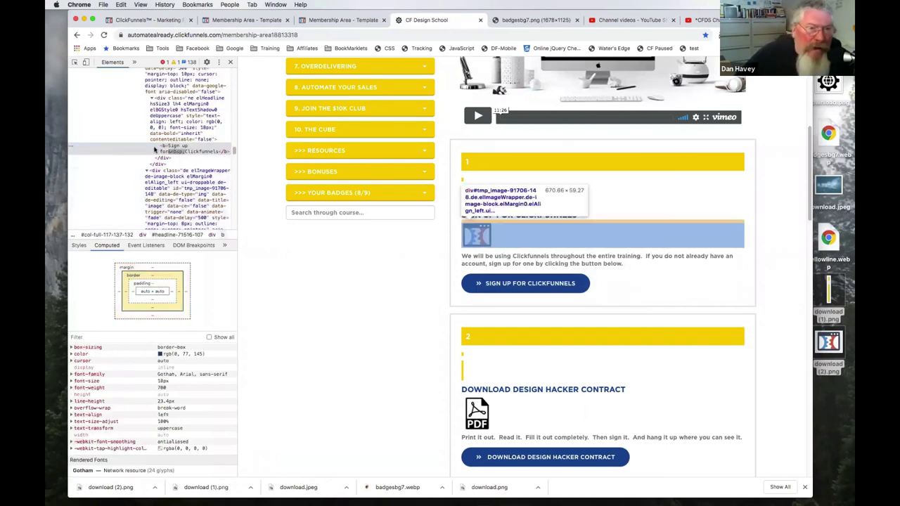
pyautogui.click(79, 246)
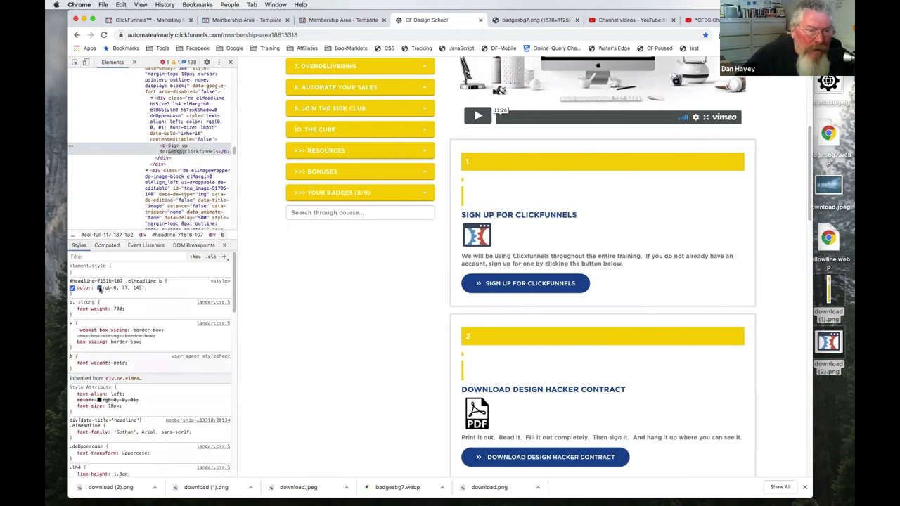
pyautogui.click(99, 288)
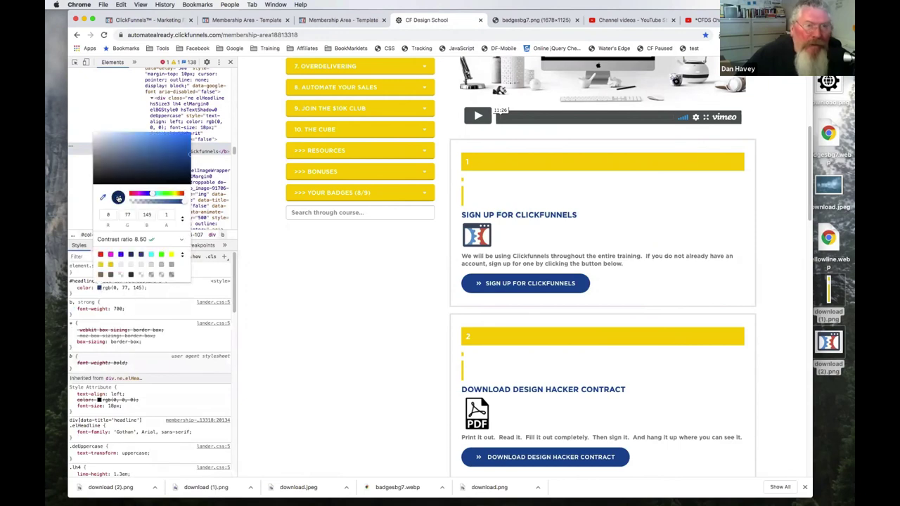
# Step: Return to the ClickFunnels editor and set the sub-headline's bold color to the reference heading's blue, rgb(0, 77, 145)
pyautogui.click(146, 21)
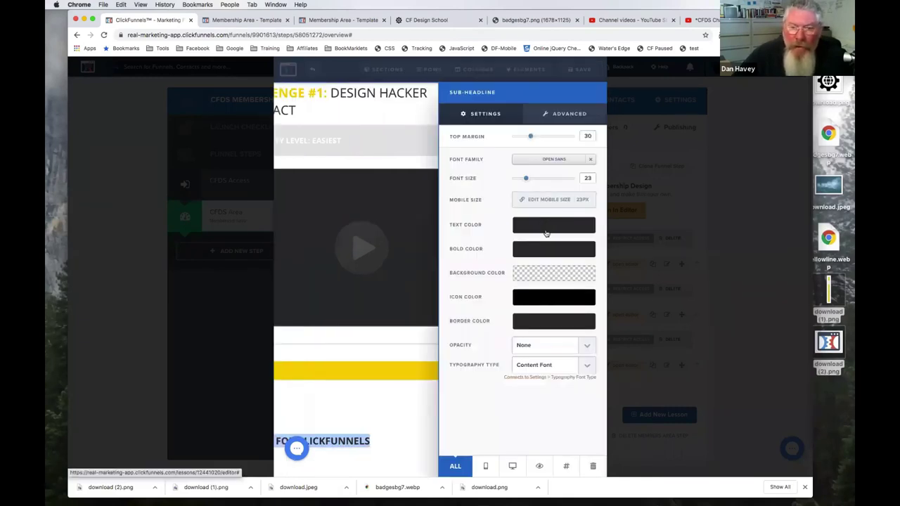
pyautogui.click(546, 233)
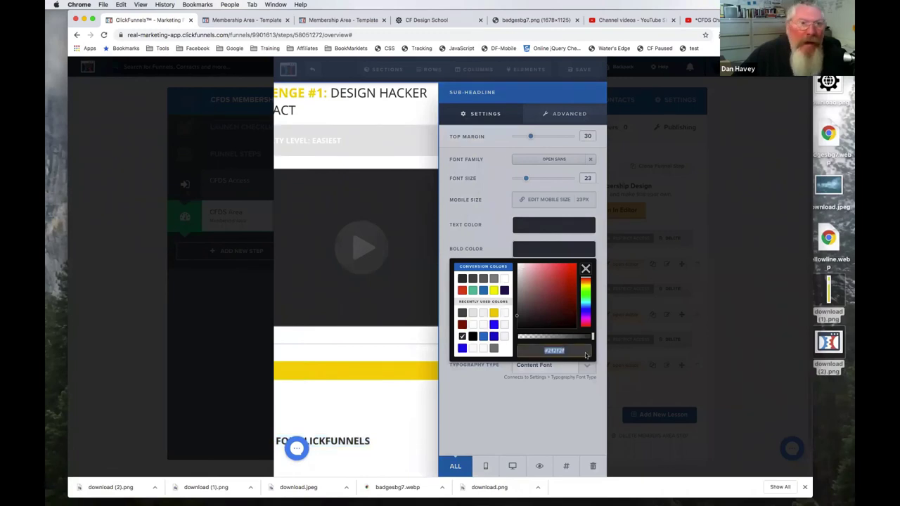
pyautogui.write('#004d93')
pyautogui.click(378, 242)
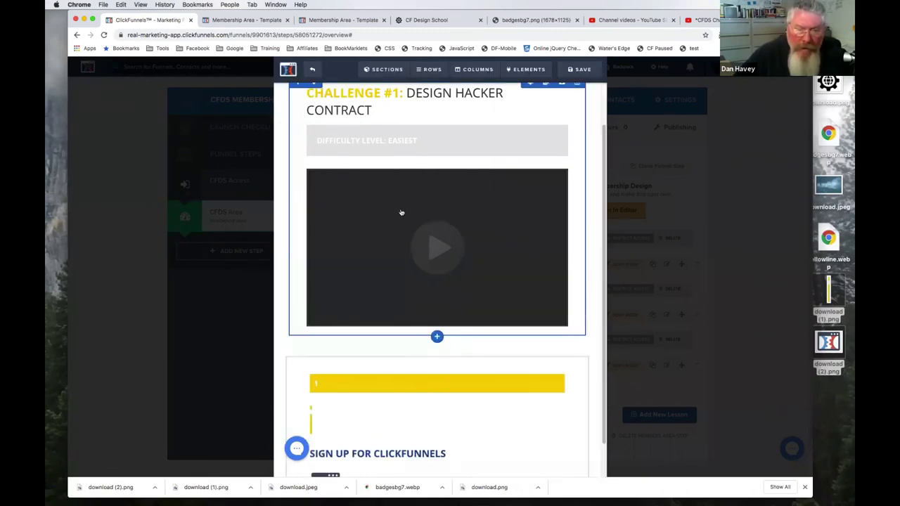
# Step: Inspect the block 1 heading and its wrapper on the CF Design School page for font size and top margin
pyautogui.click(426, 21)
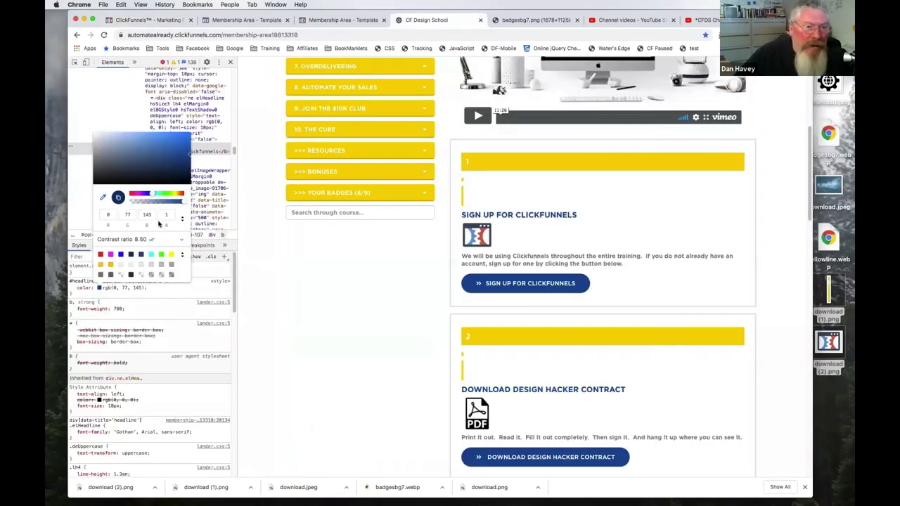
pyautogui.click(131, 312)
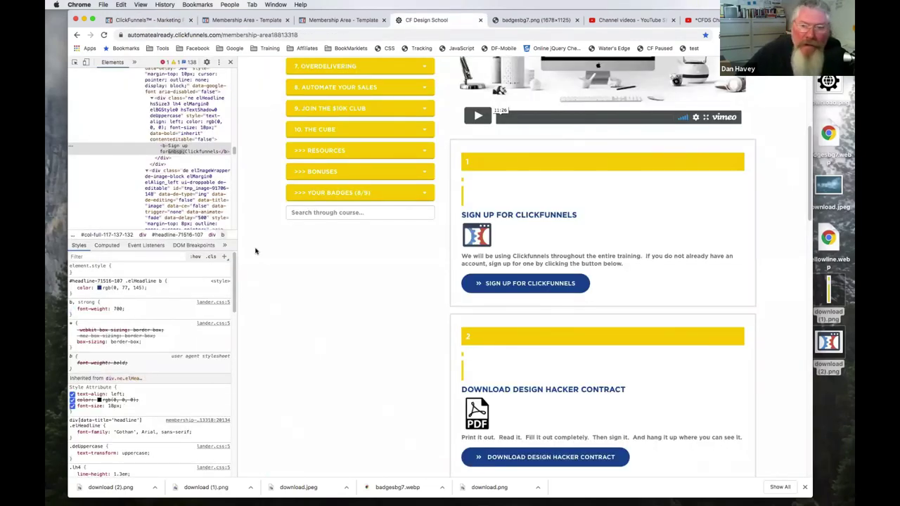
pyautogui.rightClick(478, 217)
pyautogui.click(83, 316)
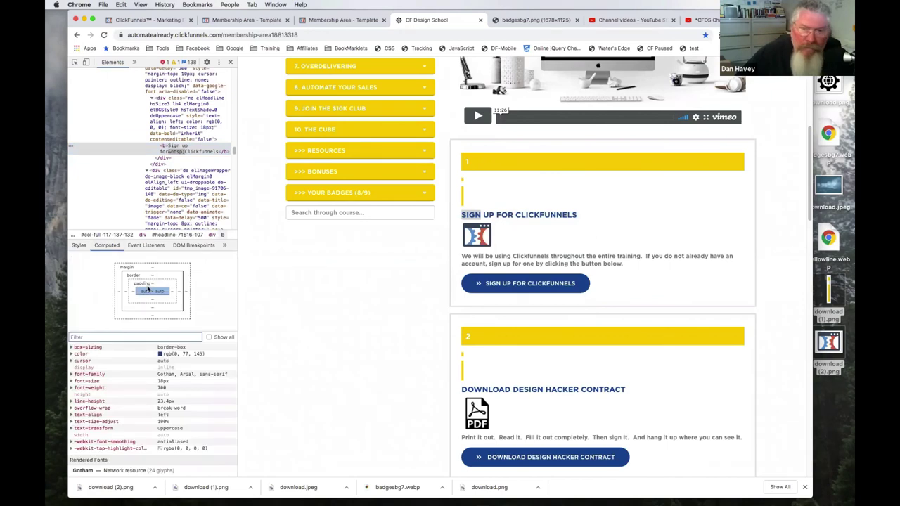
pyautogui.click(143, 131)
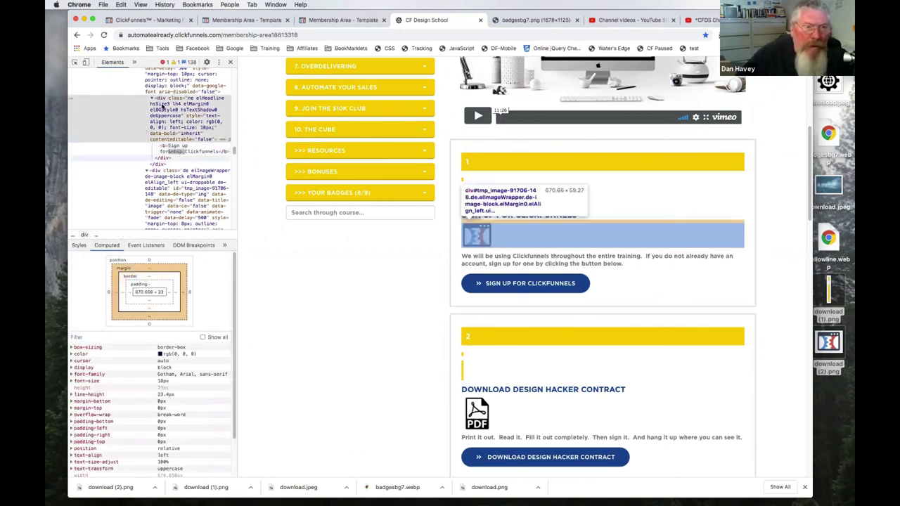
pyautogui.click(132, 78)
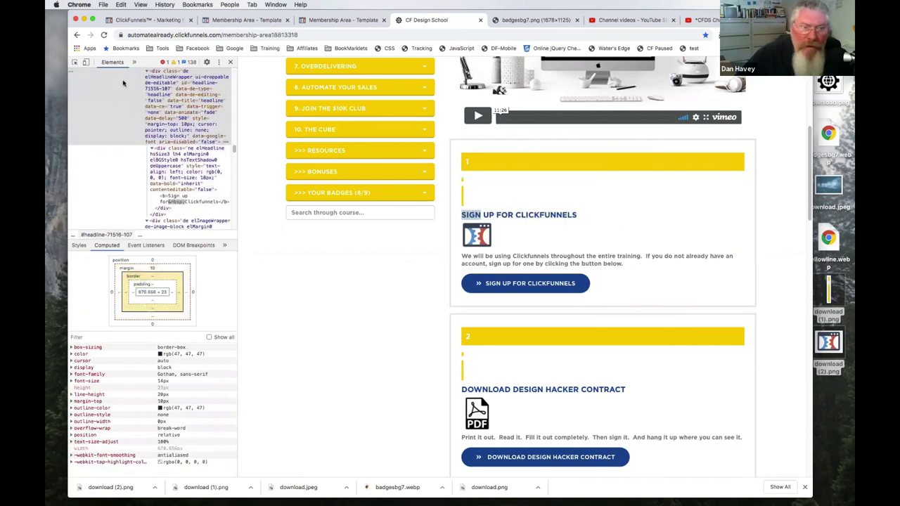
# Step: Return to the ClickFunnels editor and set the sub-headline's font size to 18 and top margin to 10
pyautogui.click(177, 19)
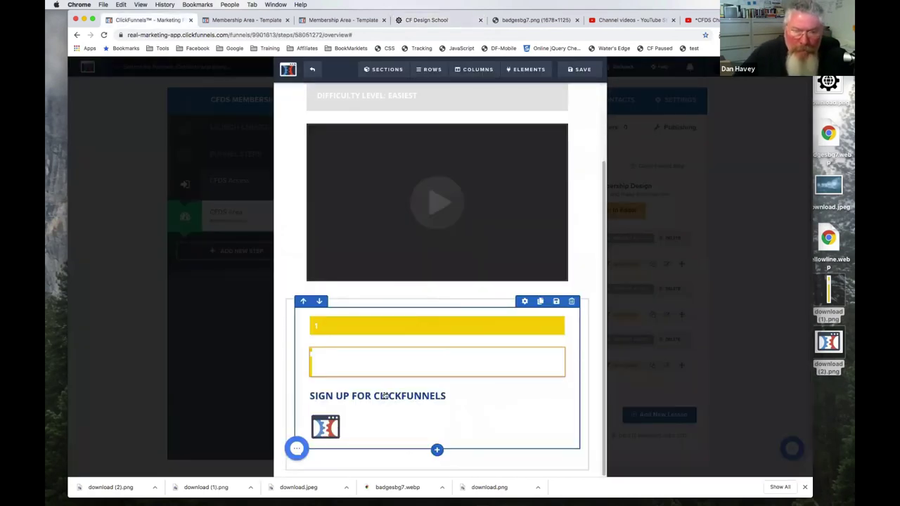
pyautogui.click(385, 396)
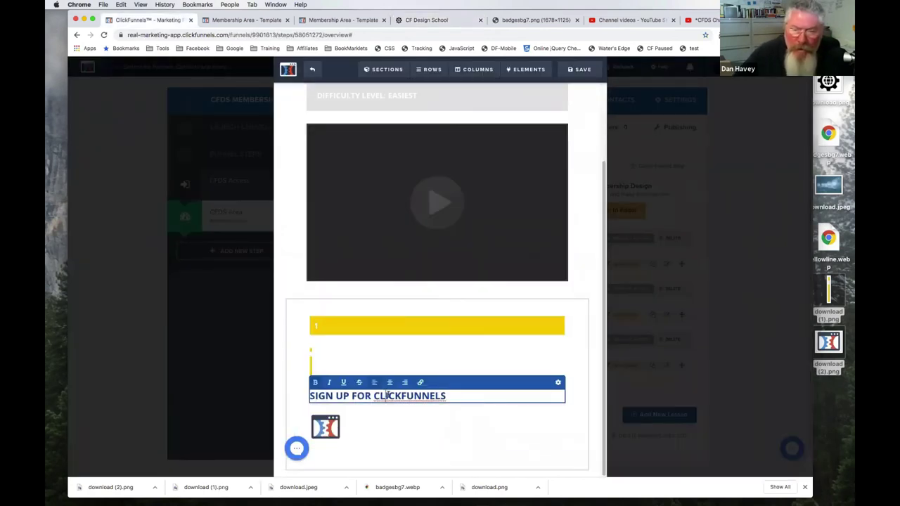
pyautogui.tripleClick(552, 391)
pyautogui.scroll(1, 562, 337)
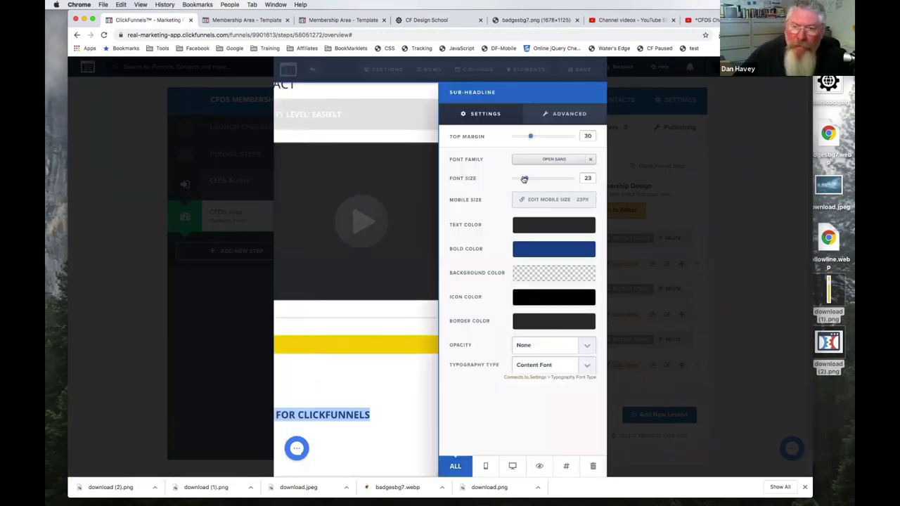
pyautogui.moveTo(522, 178); pyautogui.dragTo(520, 178)
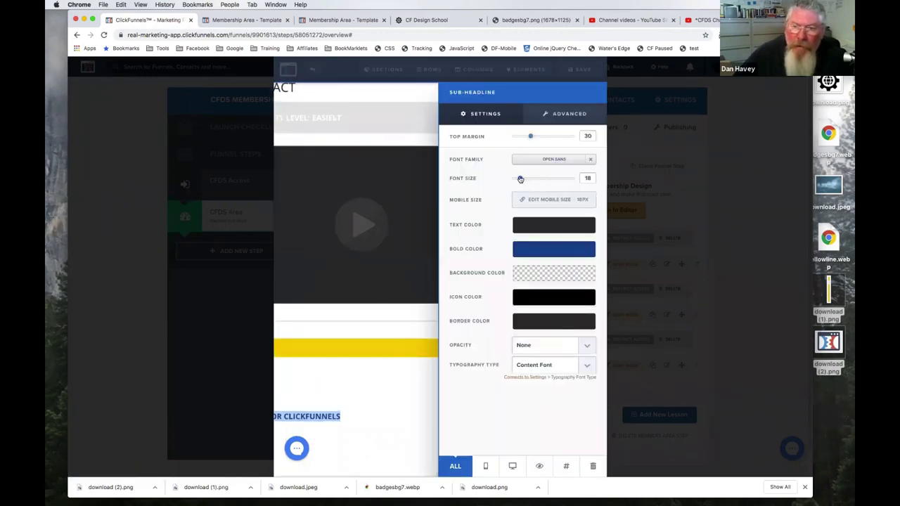
pyautogui.moveTo(531, 135); pyautogui.dragTo(518, 135)
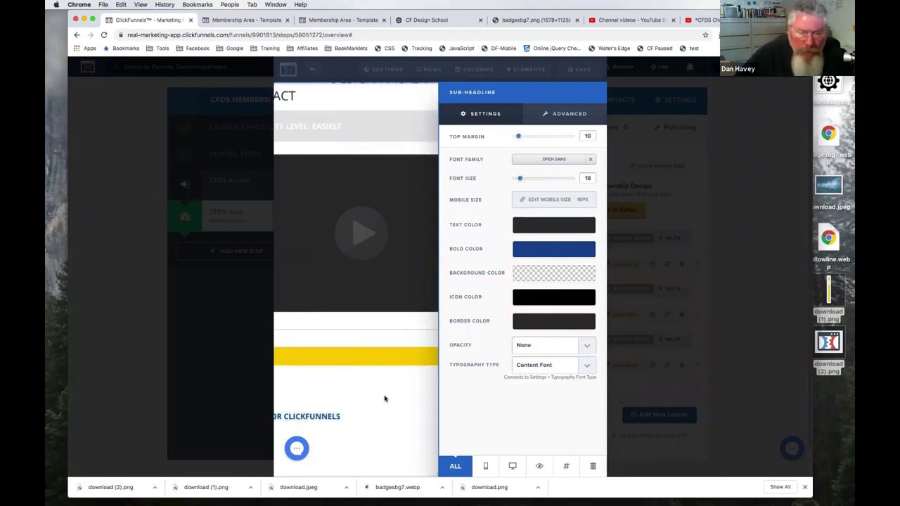
pyautogui.click(436, 409)
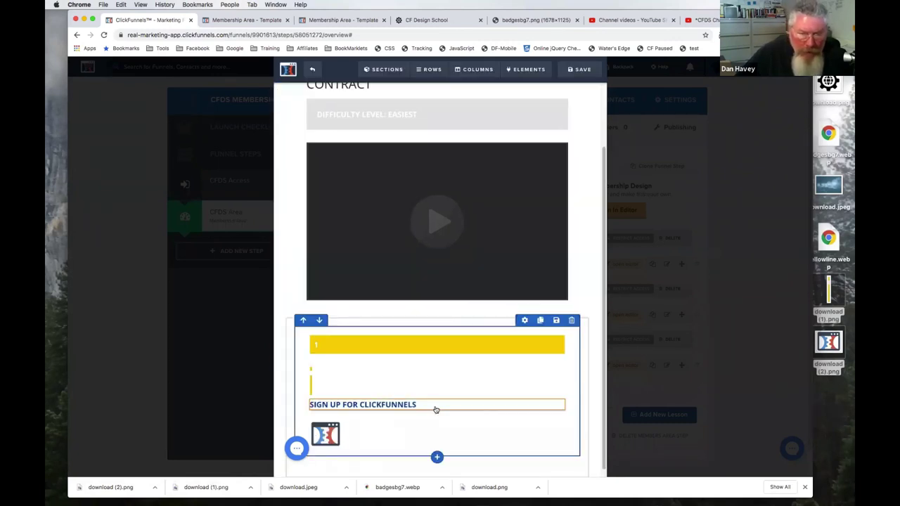
# Step: Compare the heading-to-logo spacing on the CF Design School page and reduce the logo image's top margin in the ClickFunnels editor to match
pyautogui.click(422, 20)
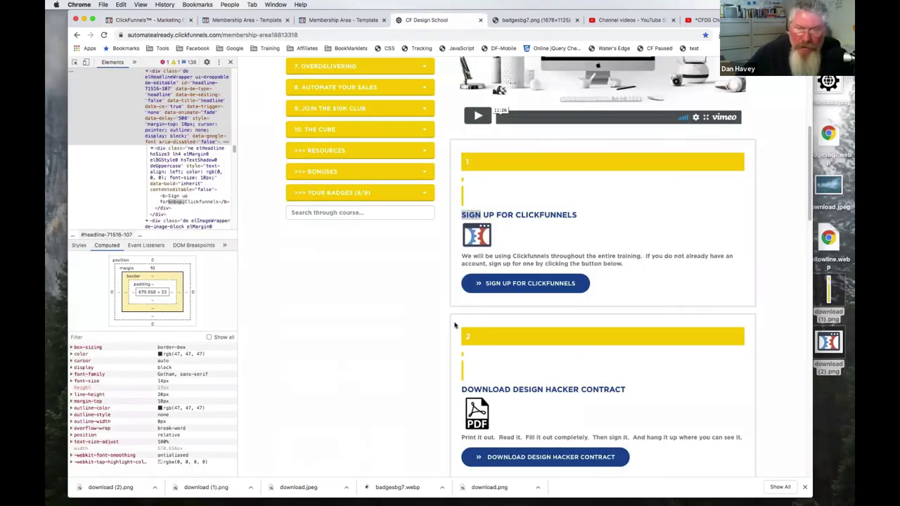
pyautogui.click(477, 222)
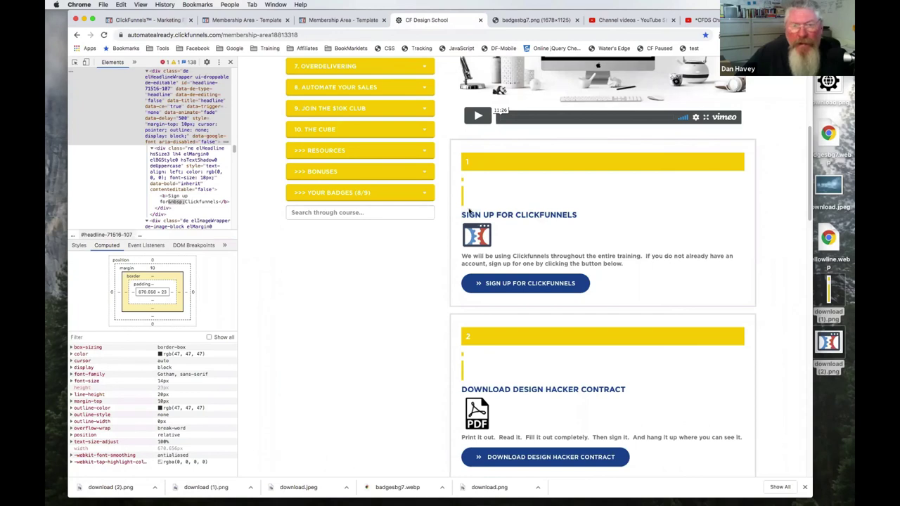
pyautogui.click(158, 20)
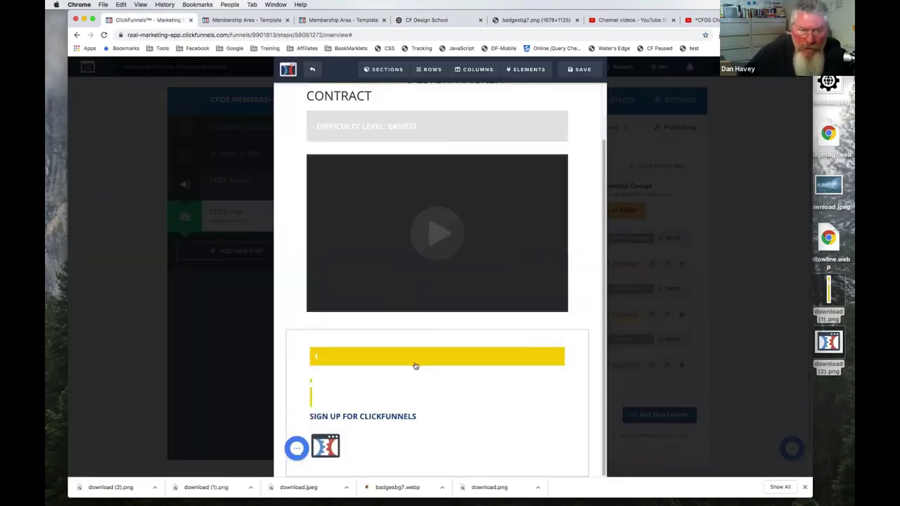
pyautogui.scroll(-1, 413, 364)
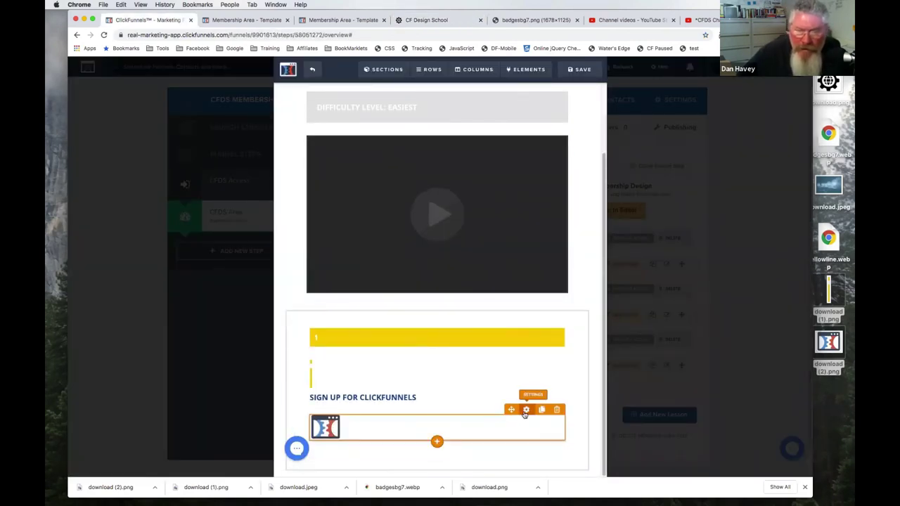
pyautogui.click(524, 410)
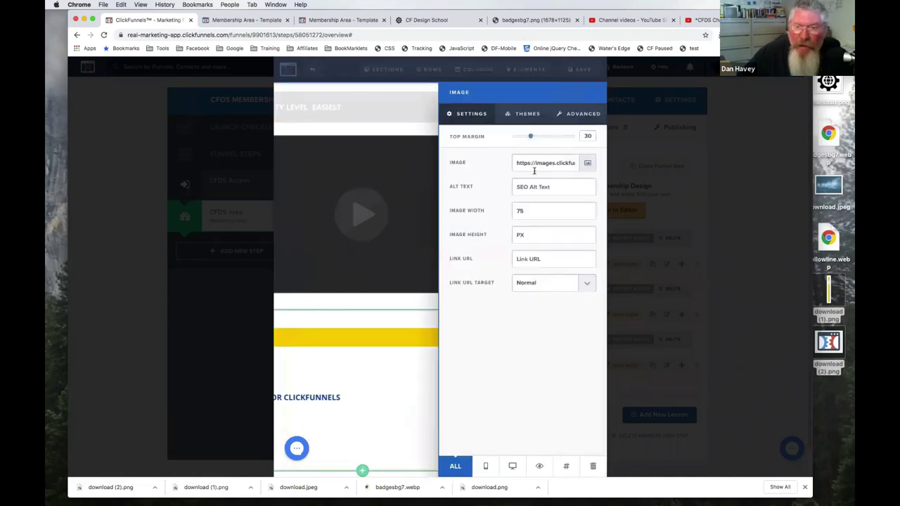
pyautogui.moveTo(528, 138); pyautogui.dragTo(518, 138)
pyautogui.click(398, 375)
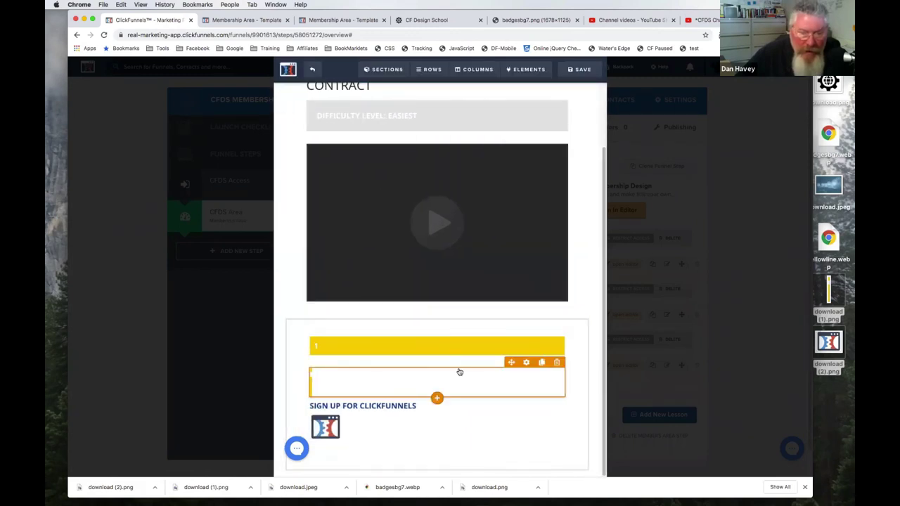
# Step: Reduce the top margin of the yellow line image beneath the number bar
pyautogui.click(526, 362)
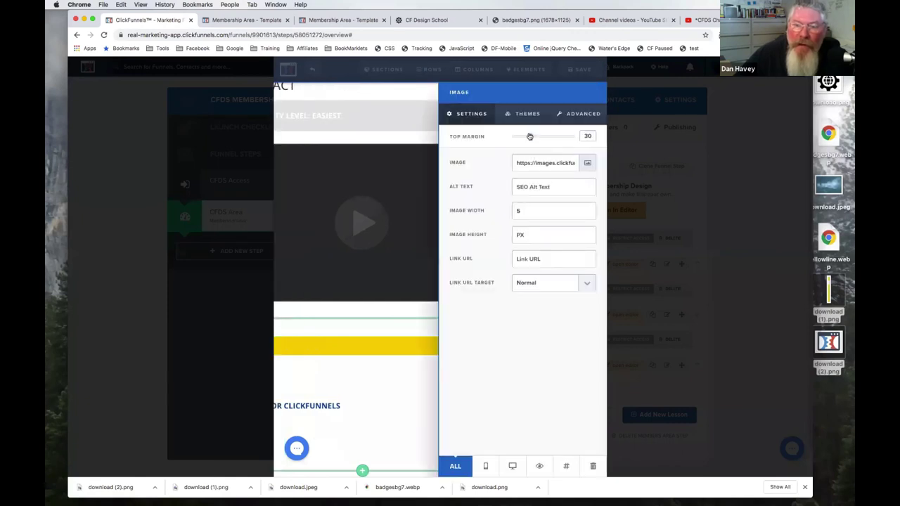
pyautogui.click(424, 350)
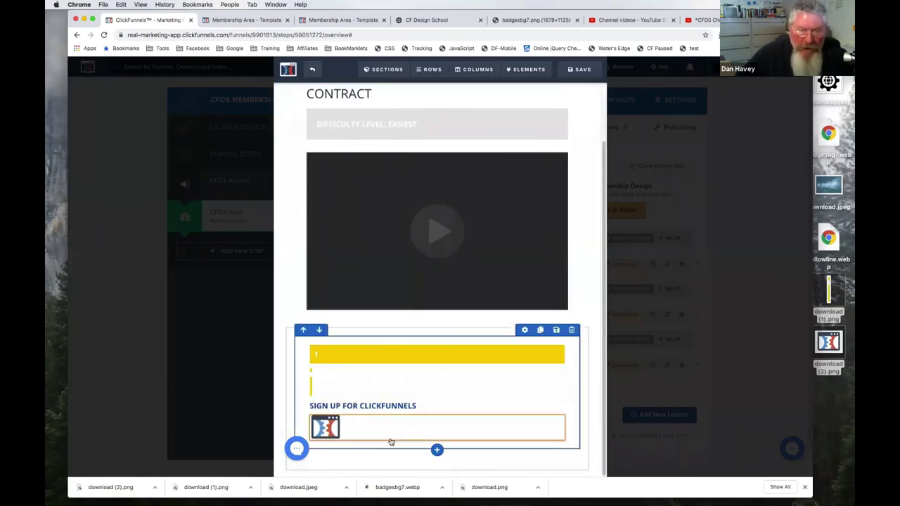
pyautogui.scroll(1, 343, 438)
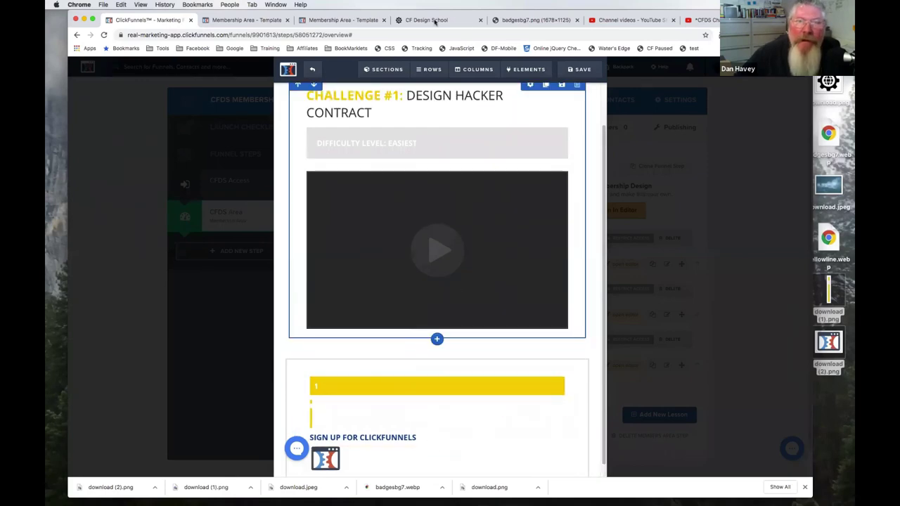
# Step: Inspect the block 1 sign-up button and its wrapper on the CF Design School page for styling and top margin
pyautogui.click(426, 20)
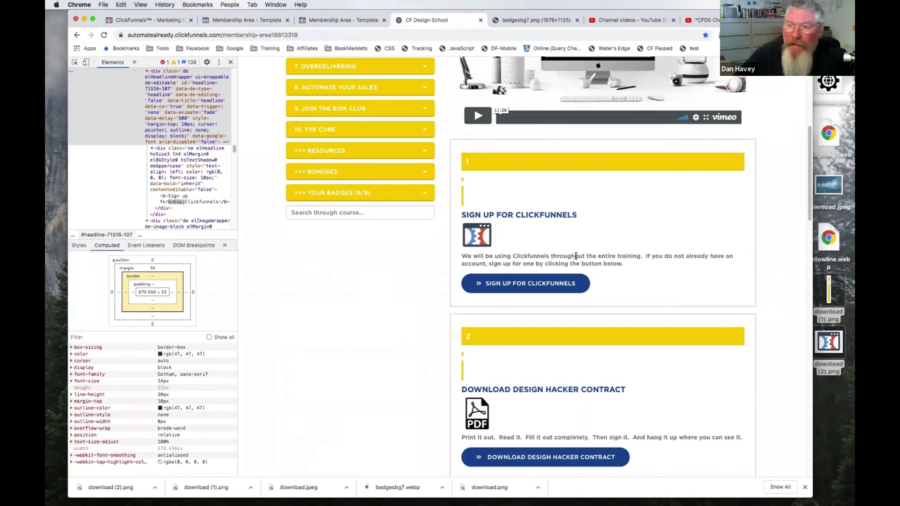
pyautogui.rightClick(521, 284)
pyautogui.click(539, 402)
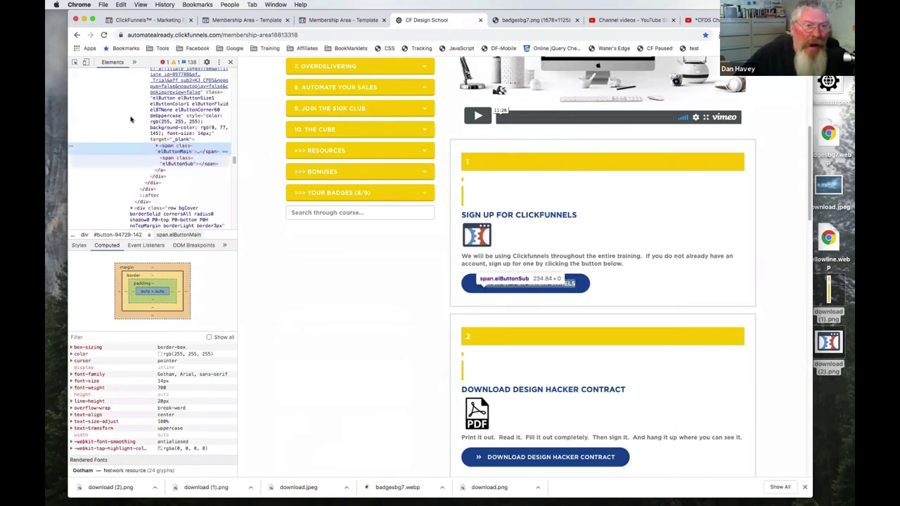
pyautogui.click(134, 121)
pyautogui.scroll(2, 138, 141)
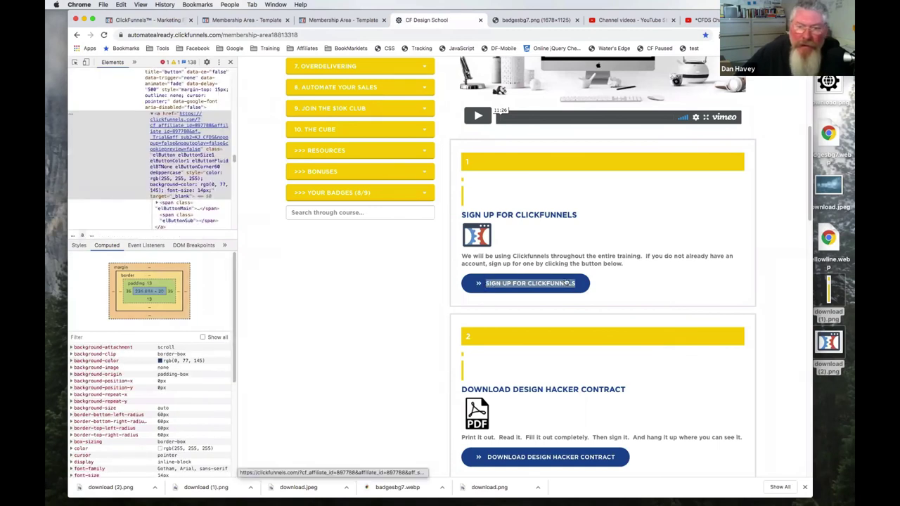
pyautogui.scroll(3, 141, 148)
pyautogui.click(134, 136)
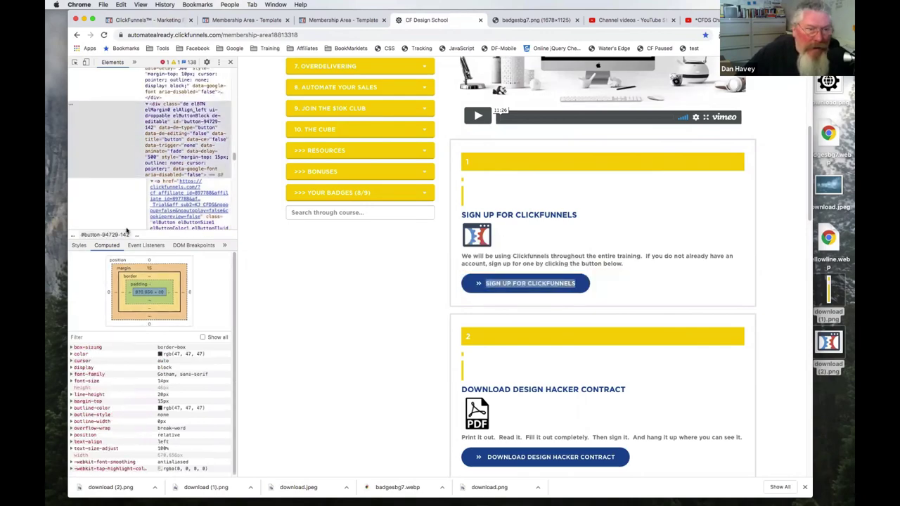
# Step: Examine the reference button link's style rules for font size, corner radius and padding, and copy its background color
pyautogui.click(80, 246)
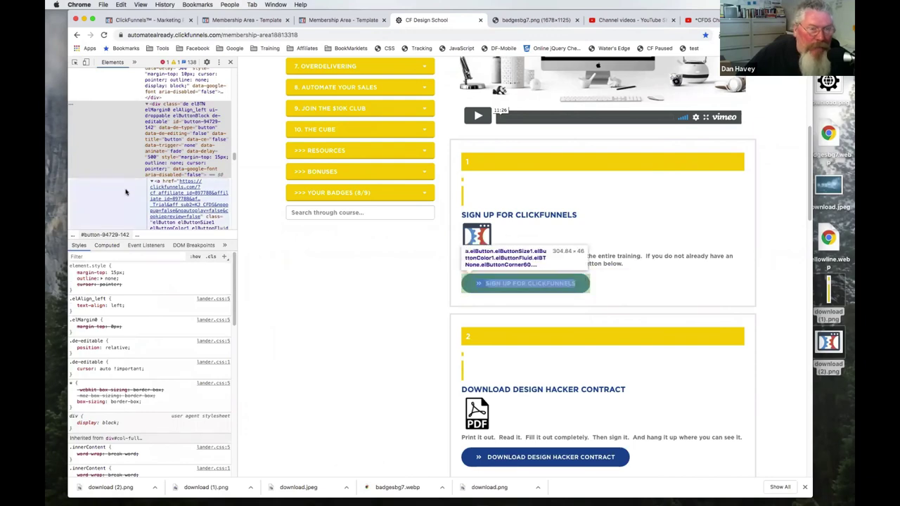
pyautogui.scroll(-1, 126, 191)
pyautogui.click(163, 182)
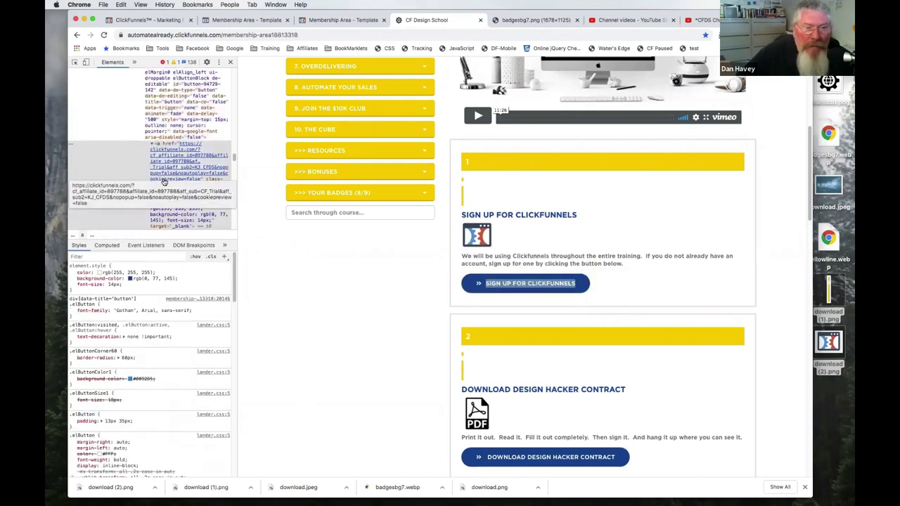
pyautogui.scroll(3, 156, 112)
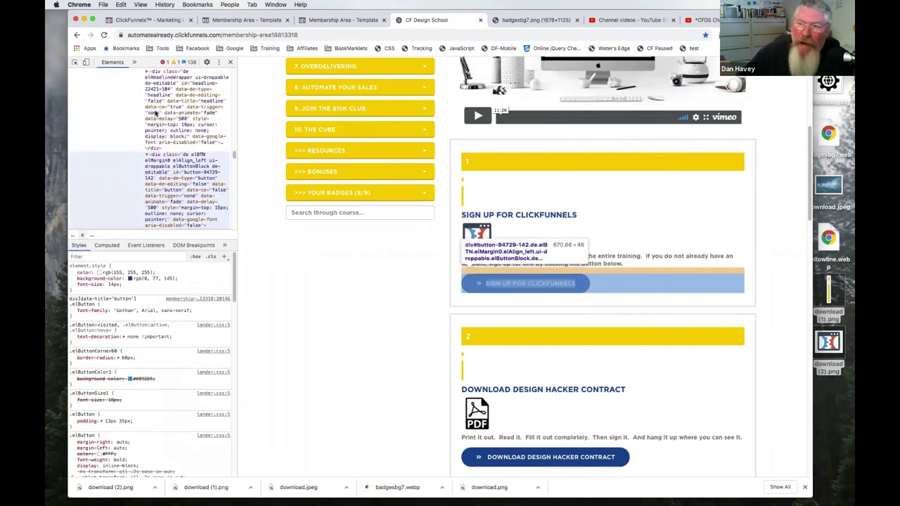
pyautogui.scroll(1, 156, 112)
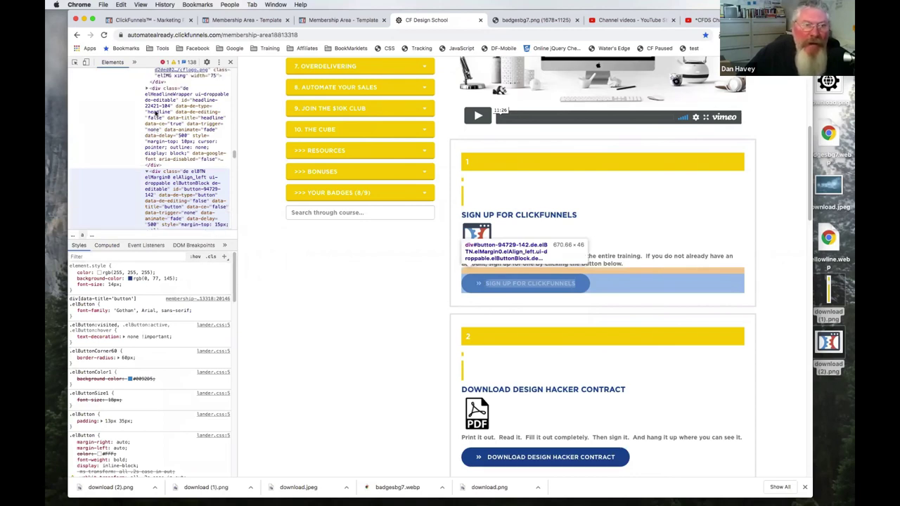
pyautogui.scroll(-3, 144, 133)
pyautogui.scroll(-1, 152, 114)
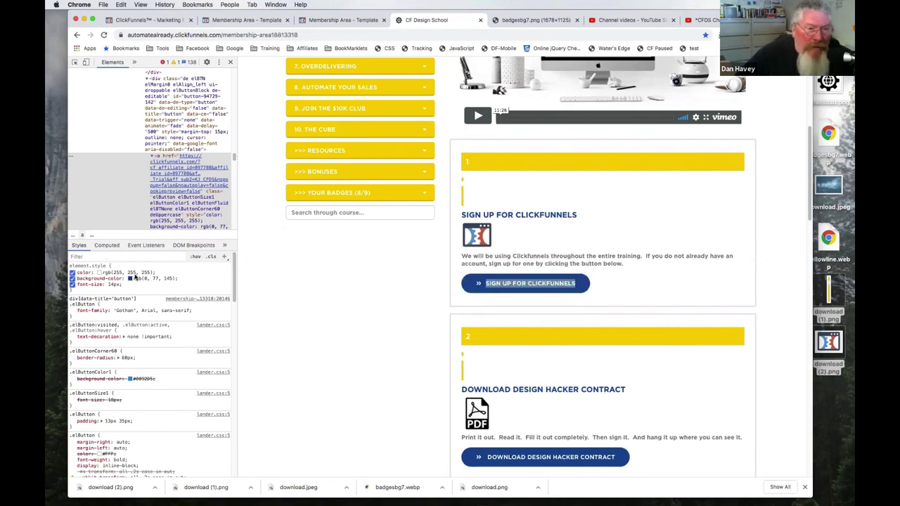
pyautogui.click(128, 278)
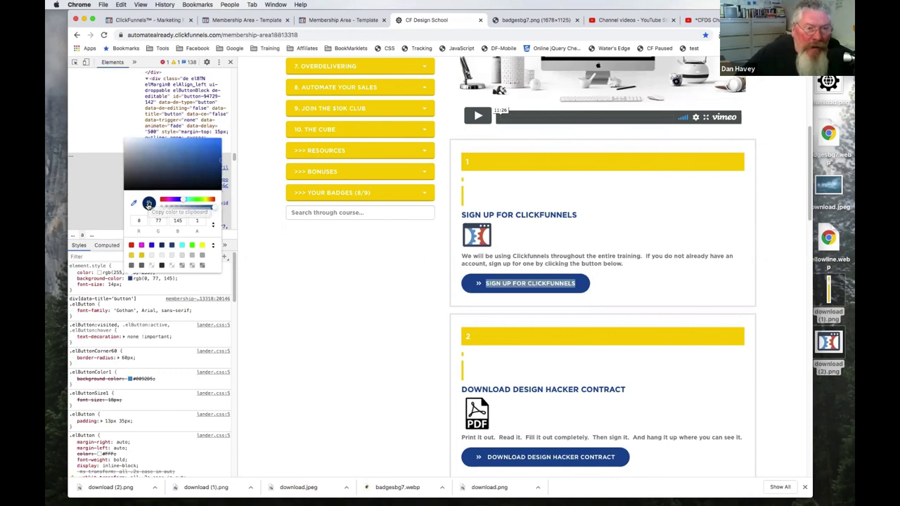
pyautogui.click(182, 292)
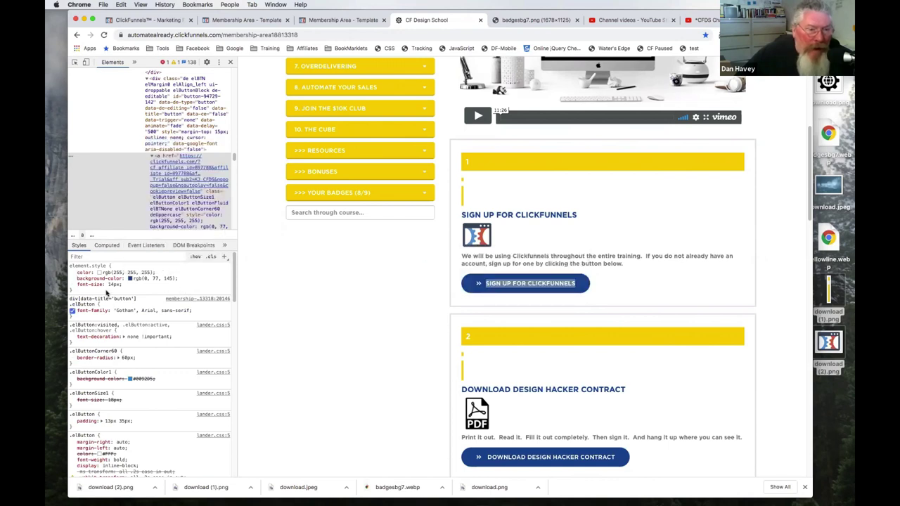
pyautogui.click(106, 244)
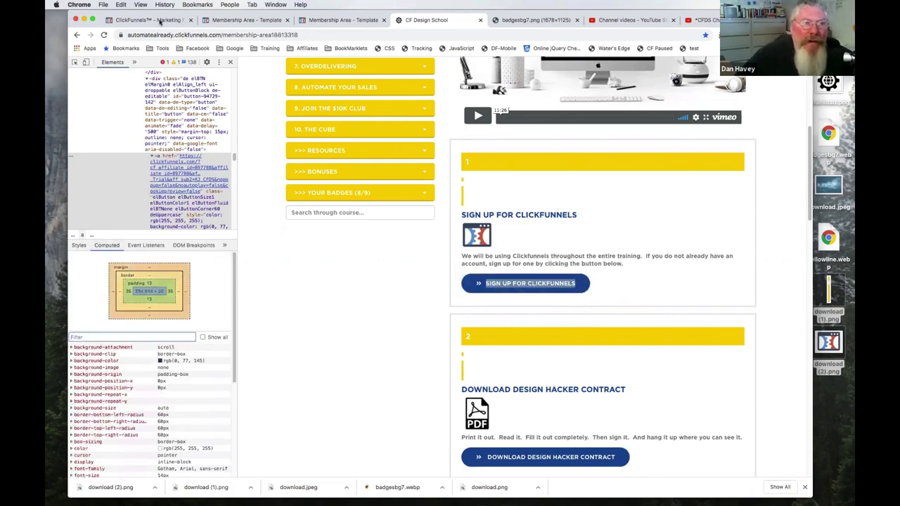
# Step: Return to the ClickFunnels editor and add a button element beneath the logo image
pyautogui.click(161, 22)
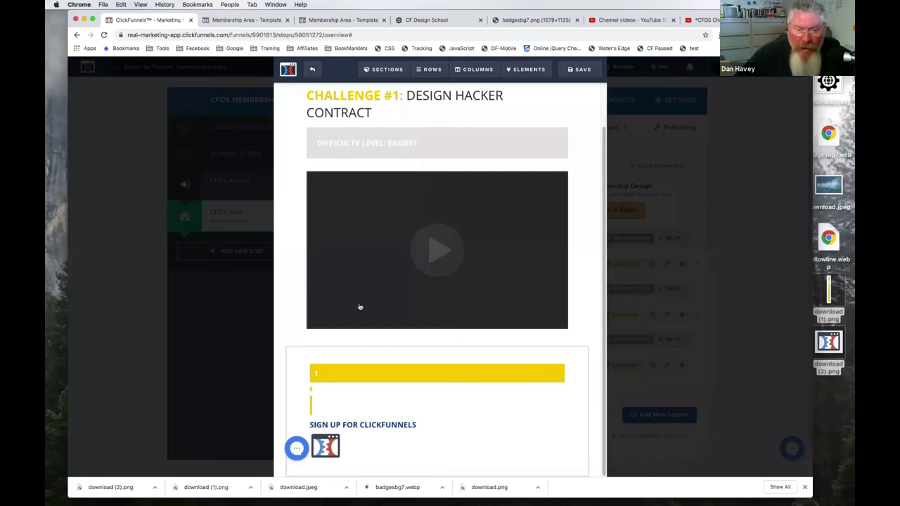
pyautogui.scroll(-1, 360, 306)
pyautogui.scroll(1, 359, 307)
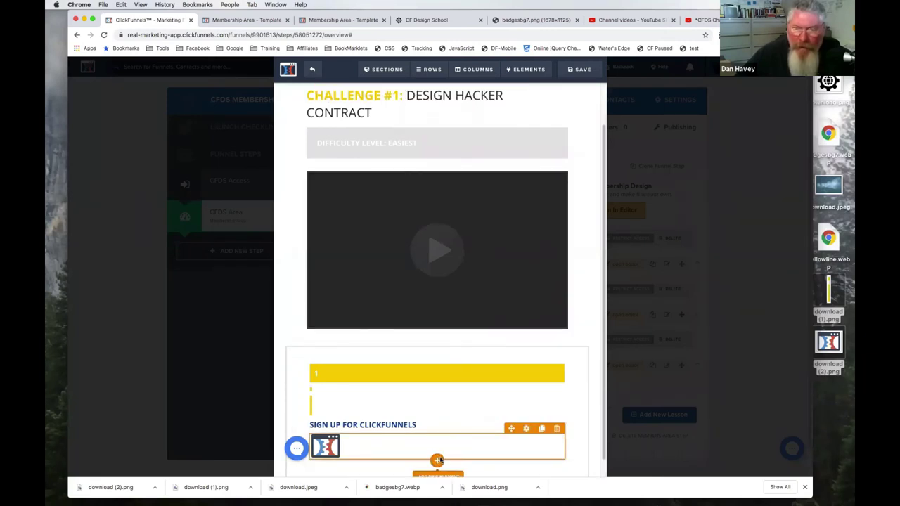
pyautogui.click(437, 461)
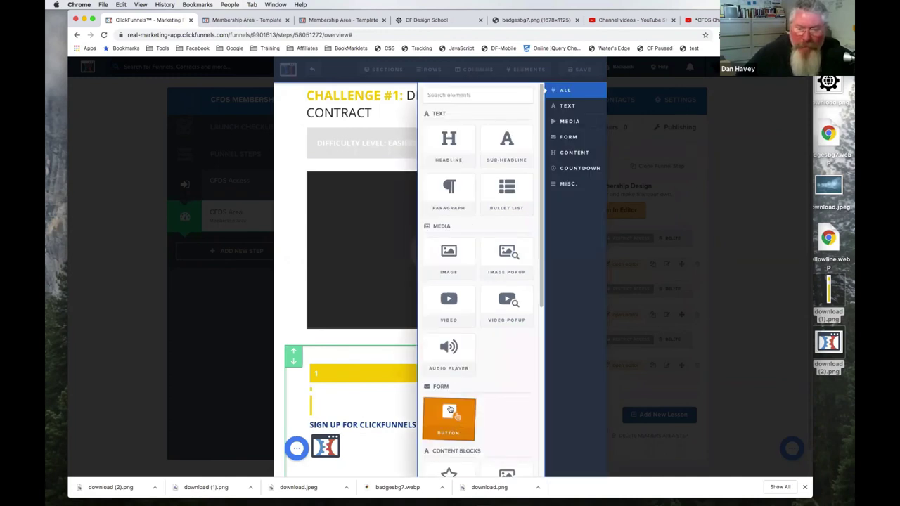
pyautogui.click(450, 409)
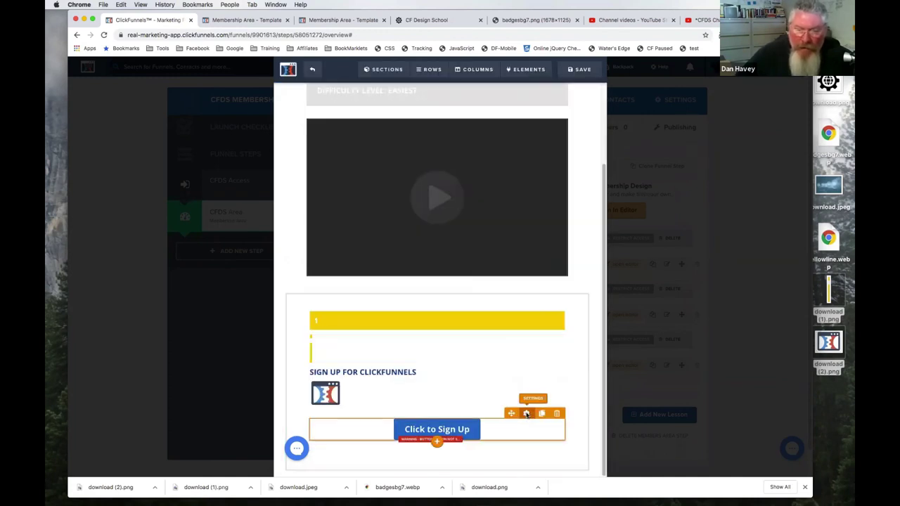
# Step: Align the new button left and set its corners to 60px
pyautogui.click(526, 414)
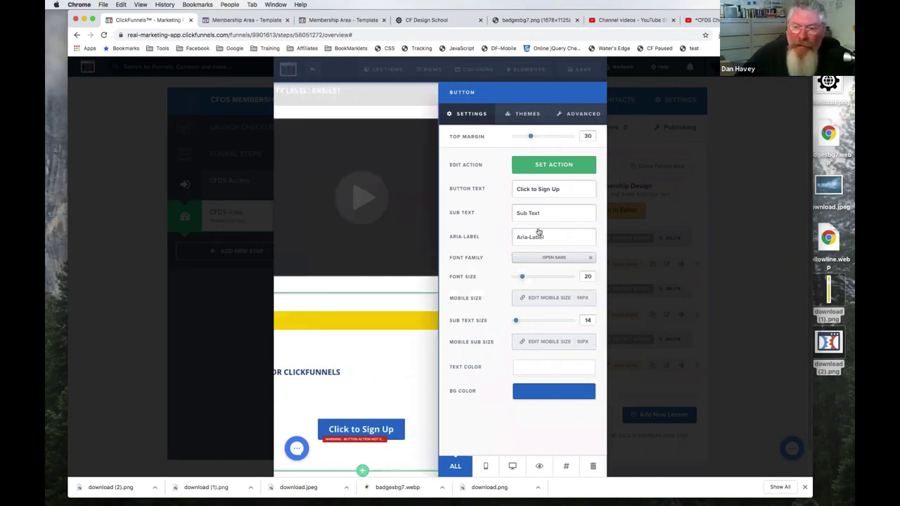
pyautogui.scroll(-5, 537, 297)
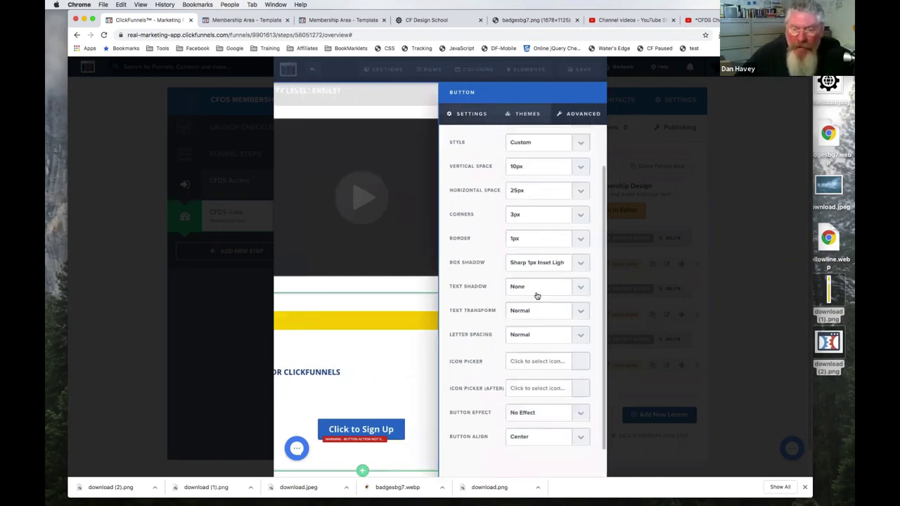
pyautogui.click(518, 435)
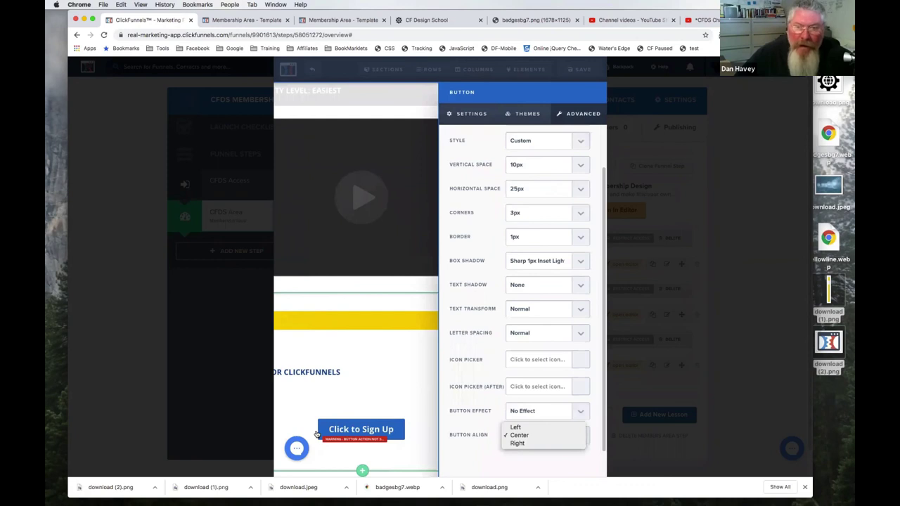
pyautogui.click(515, 427)
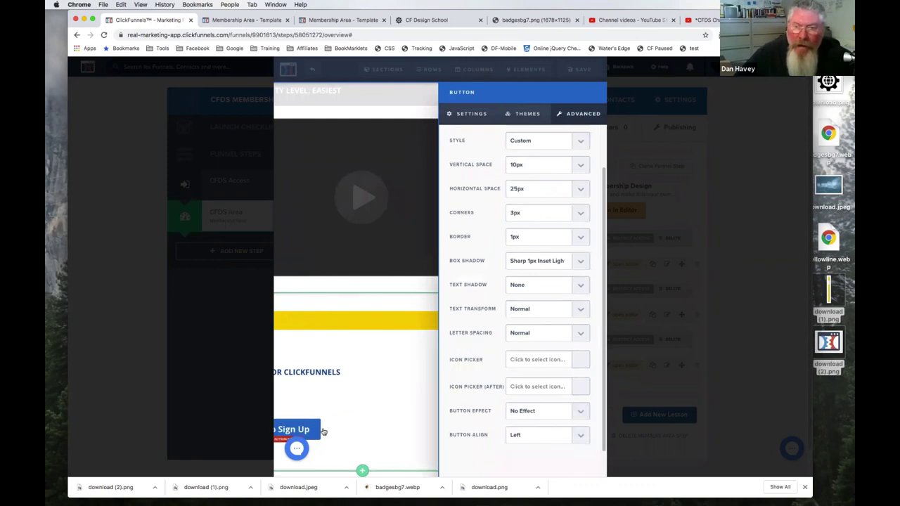
pyautogui.click(520, 213)
pyautogui.click(523, 253)
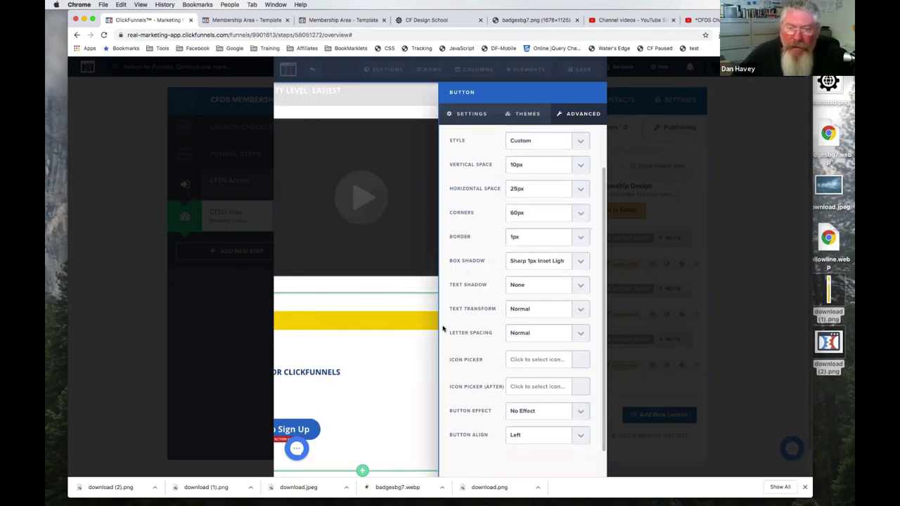
pyautogui.click(466, 114)
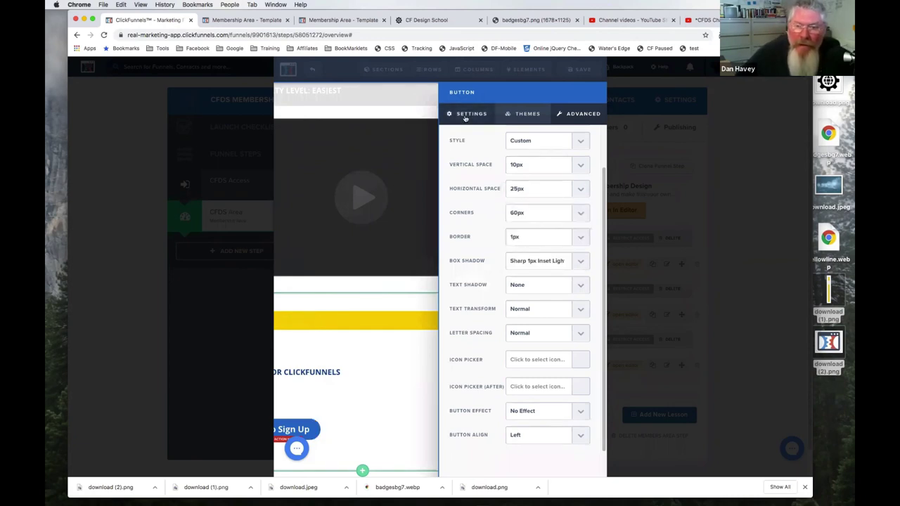
pyautogui.tripleClick(532, 190)
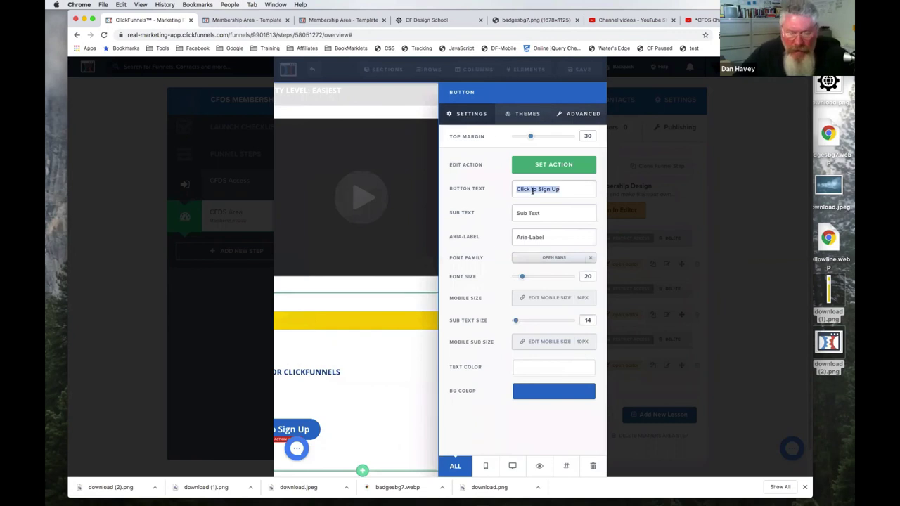
pyautogui.write('rgb(0 77 145)')
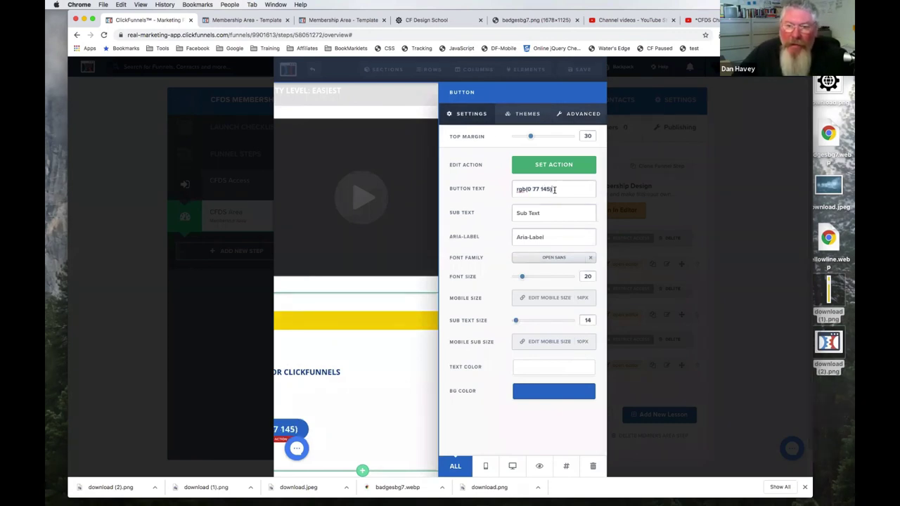
pyautogui.moveTo(552, 189); pyautogui.dragTo(514, 189)
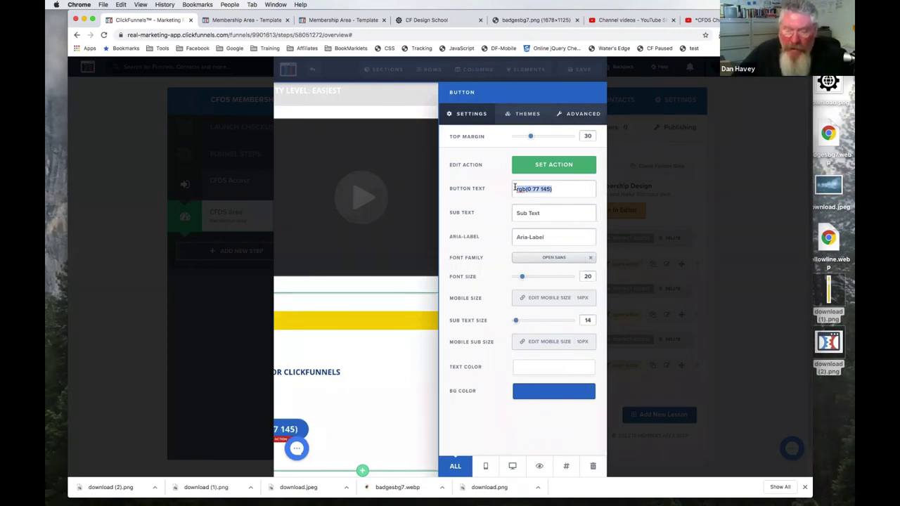
# Step: Copy the block 1 heading from the CF Design School page and use SIGN UP FOR CLICKFUNNELS as the editor button's text
pyautogui.click(426, 20)
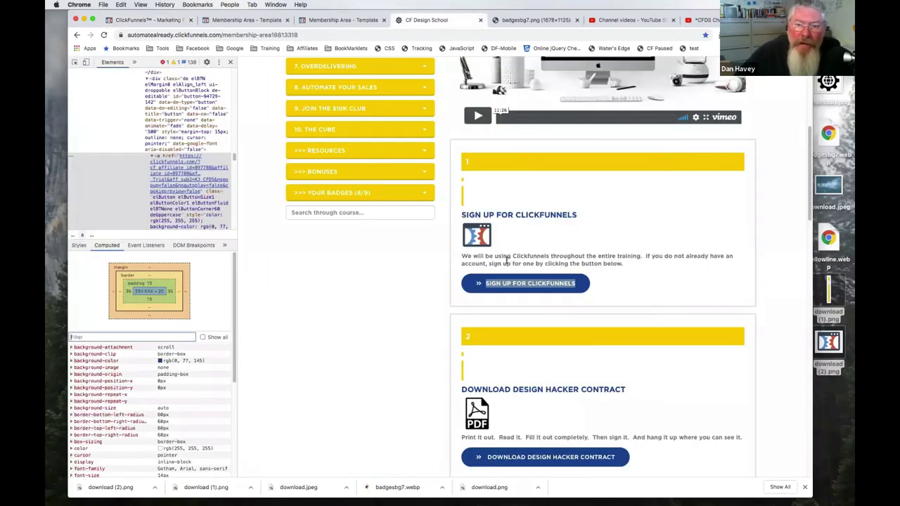
pyautogui.tripleClick(506, 214)
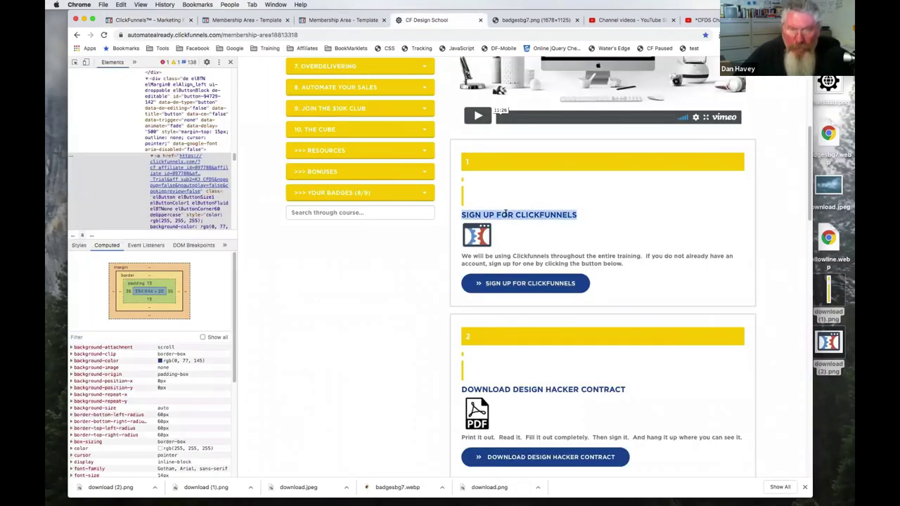
pyautogui.press('super+c')
pyautogui.click(151, 19)
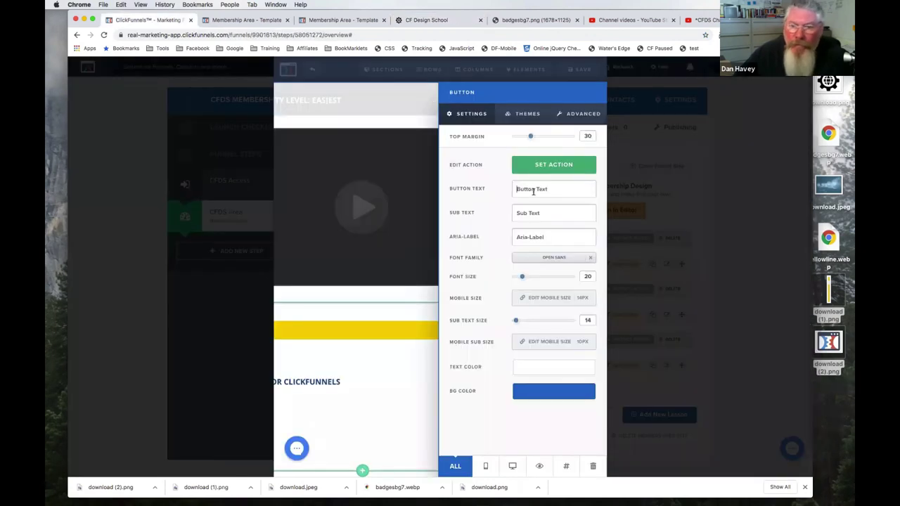
pyautogui.click(533, 189)
pyautogui.press('super+v')
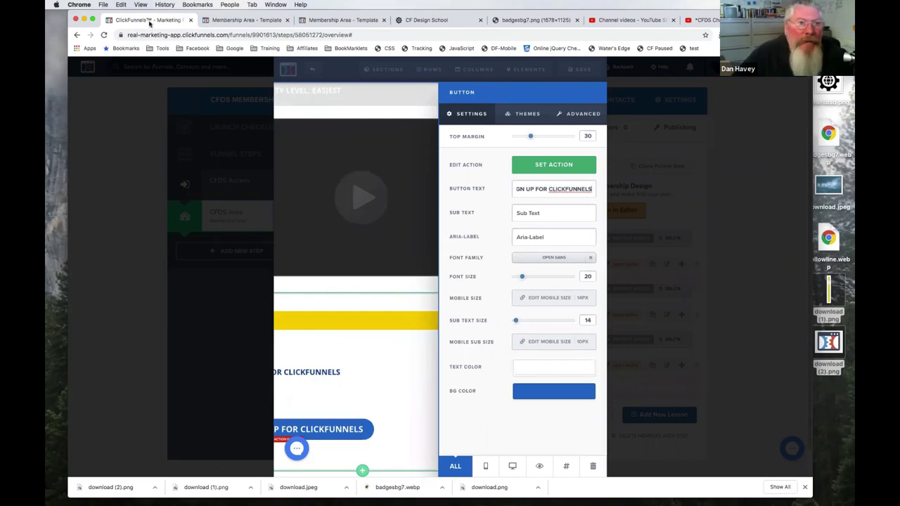
# Step: Check the reference button's computed font size and padding on the CF Design School page, and return to the ClickFunnels editor
pyautogui.click(417, 20)
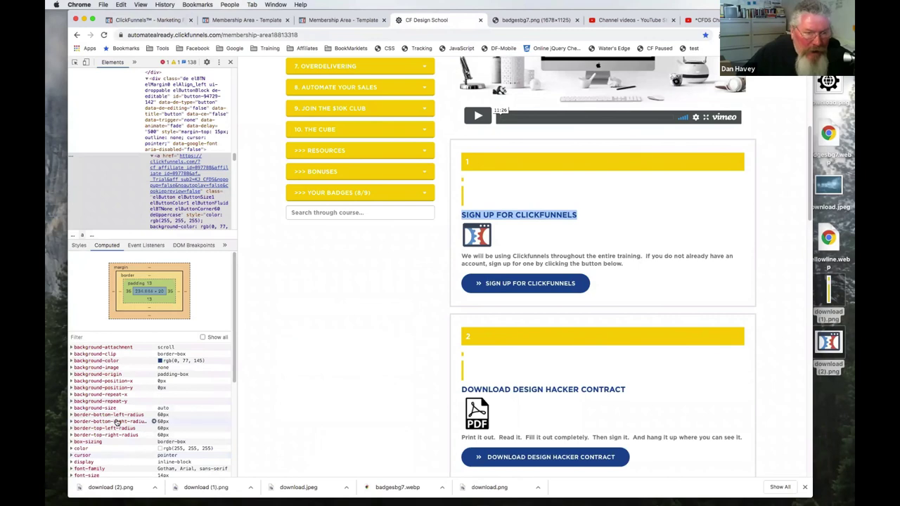
pyautogui.scroll(-3, 116, 421)
pyautogui.scroll(-2, 116, 421)
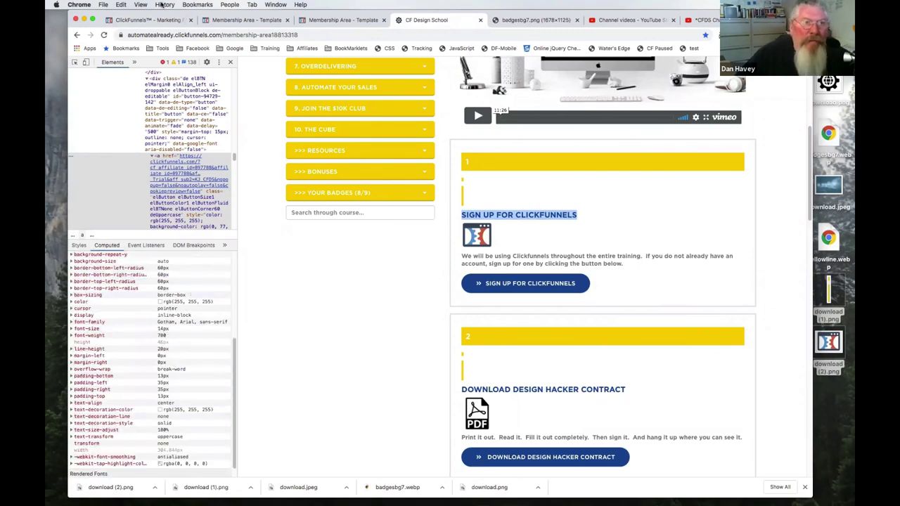
pyautogui.click(163, 21)
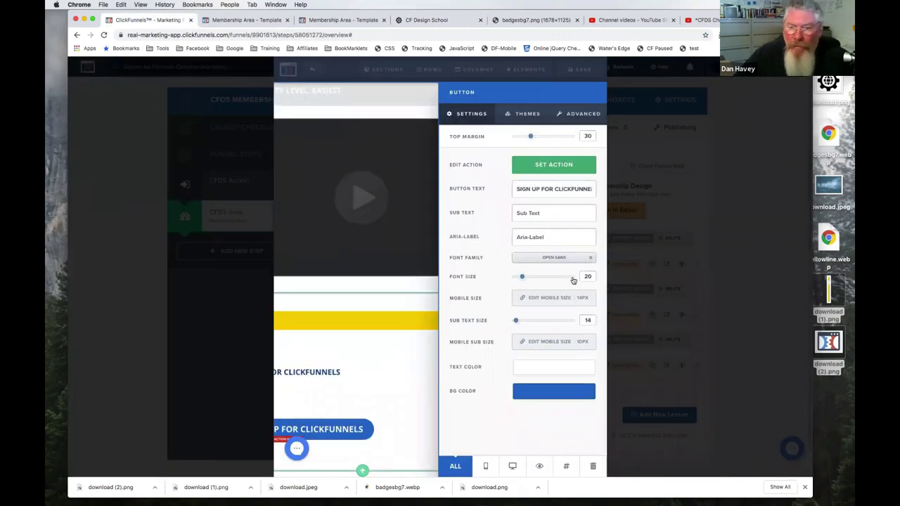
# Step: Reduce the sign-up button's font size to 14 and close its settings
pyautogui.moveTo(521, 277); pyautogui.dragTo(516, 278)
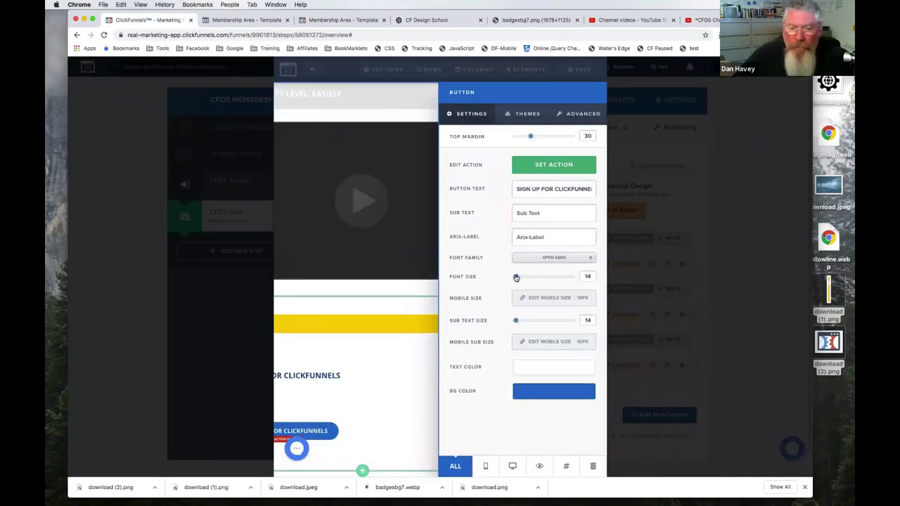
pyautogui.click(378, 397)
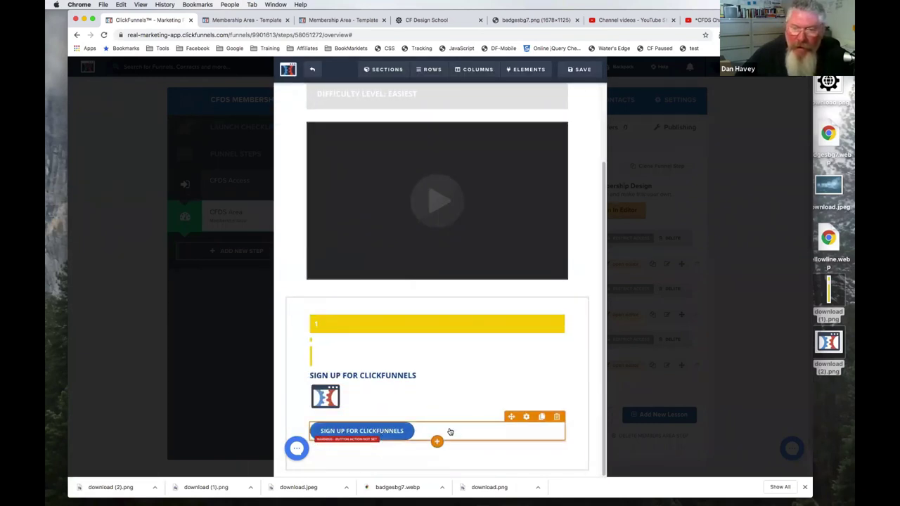
# Step: Look up the reference button's background color on the CF Design School page and set the ClickFunnels editor button's background to #004d91
pyautogui.click(526, 417)
pyautogui.click(536, 391)
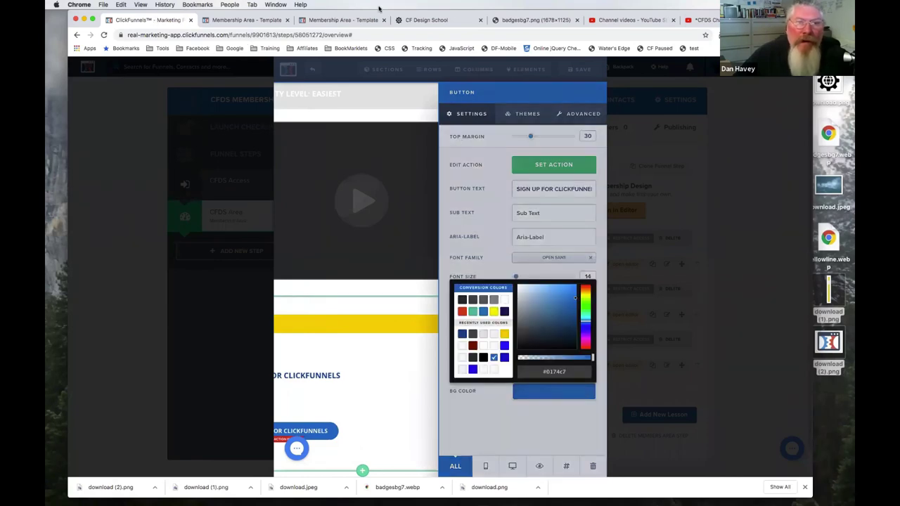
pyautogui.click(423, 20)
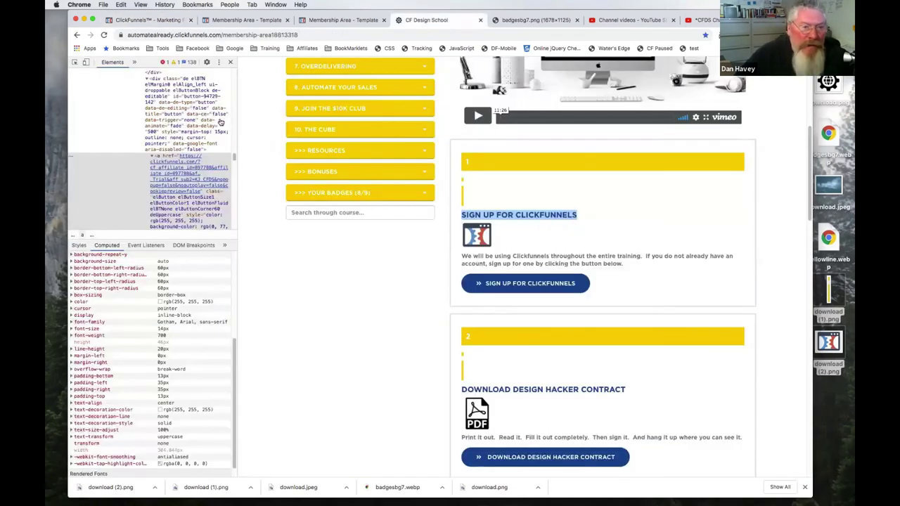
pyautogui.click(79, 245)
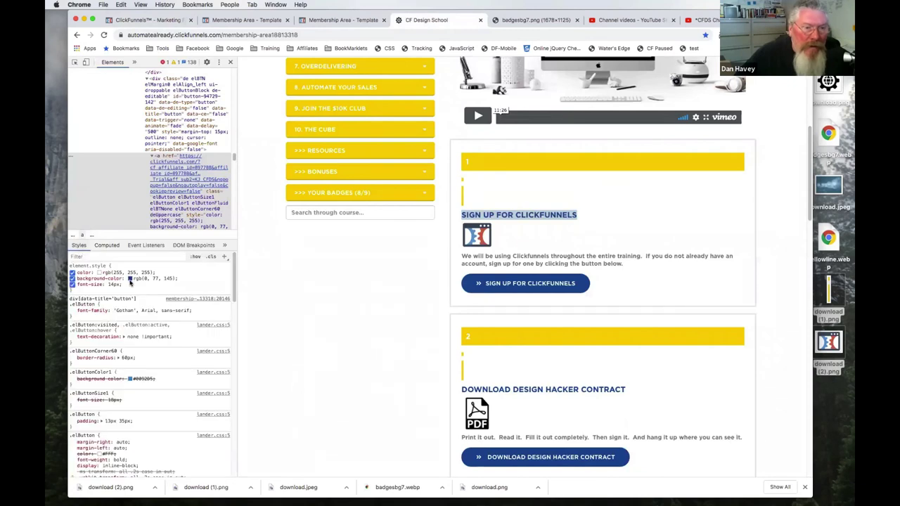
pyautogui.click(131, 280)
pyautogui.press('Escape')
pyautogui.click(130, 279)
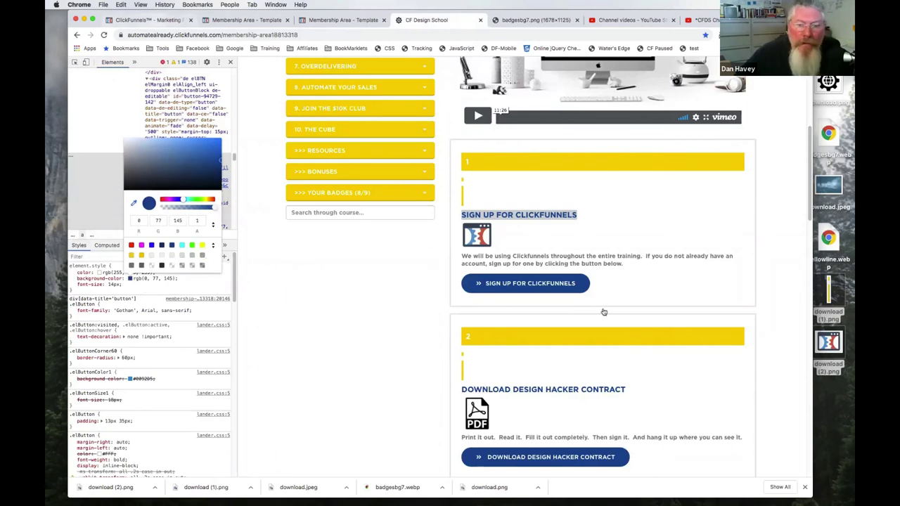
pyautogui.press('super+1')
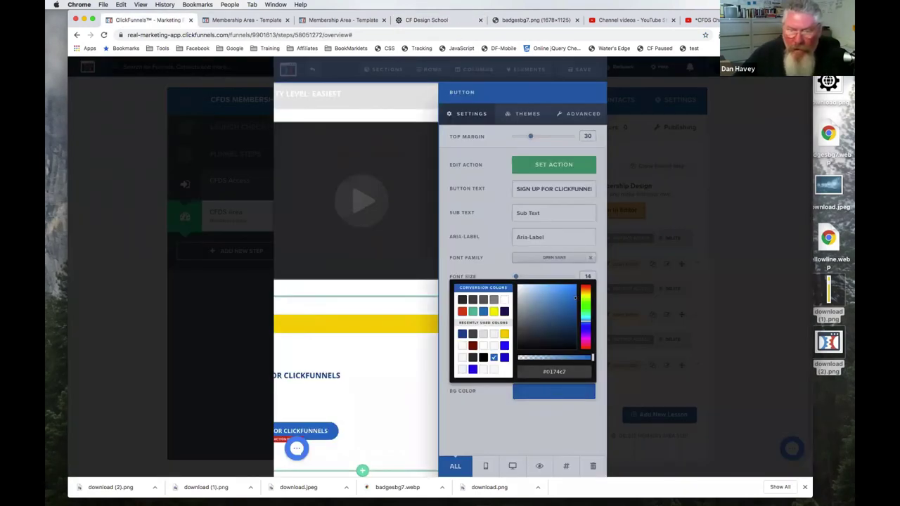
pyautogui.click(554, 372)
pyautogui.write('#004d91')
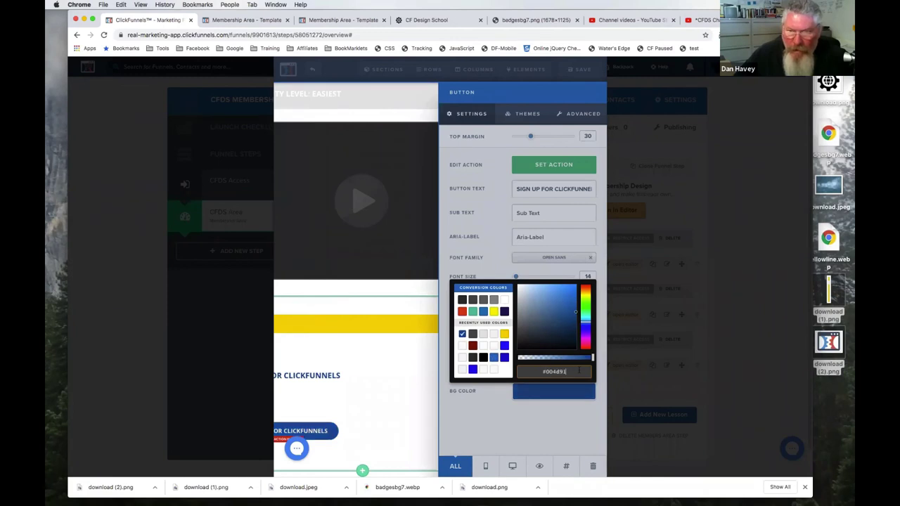
pyautogui.click(356, 436)
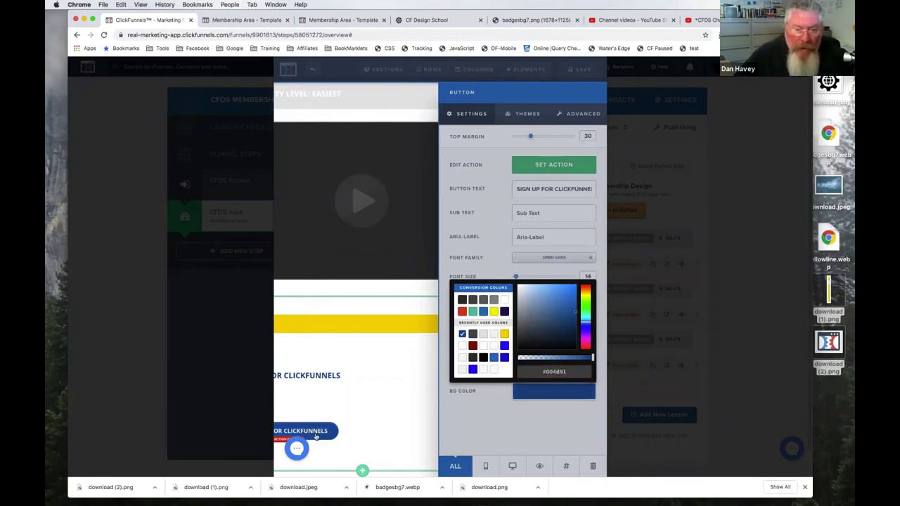
# Step: Filter the button's icons by "arr", add the double right-angle icon before its text, and compare it with the CF Design School button
pyautogui.scroll(1, 542, 105)
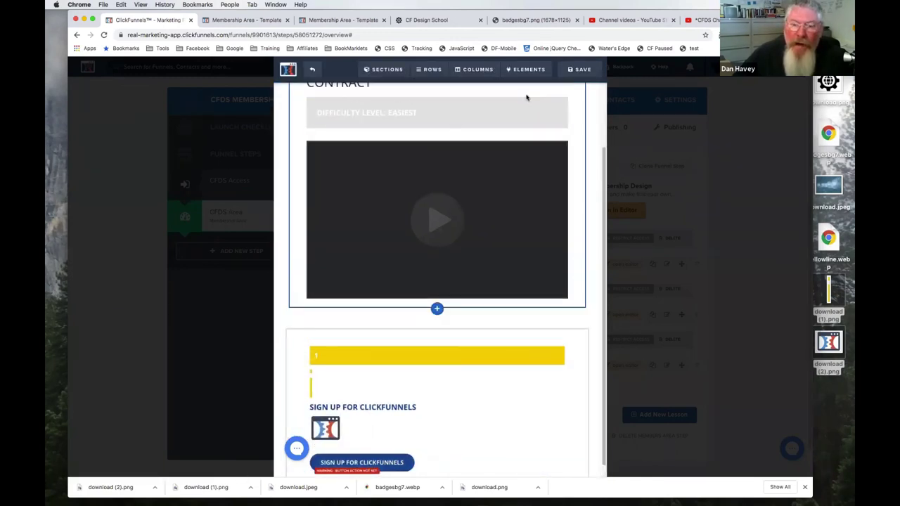
pyautogui.click(488, 449)
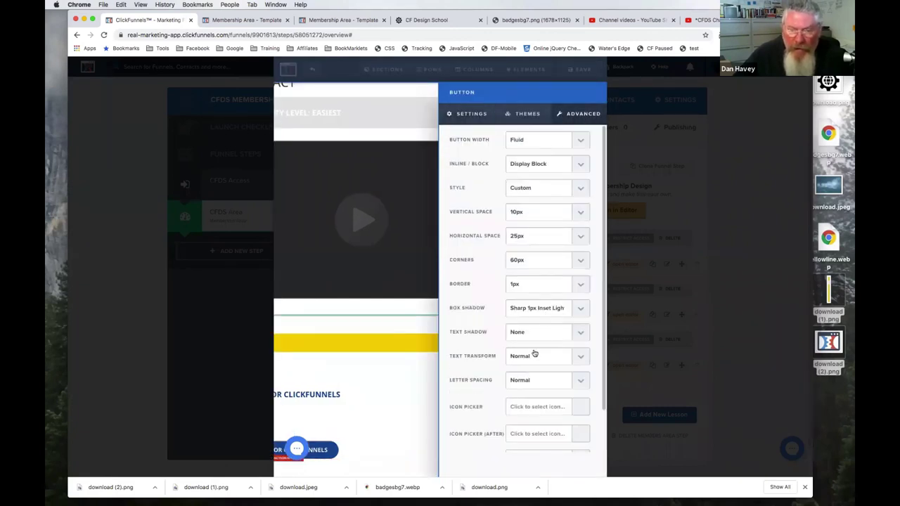
pyautogui.scroll(-2, 517, 399)
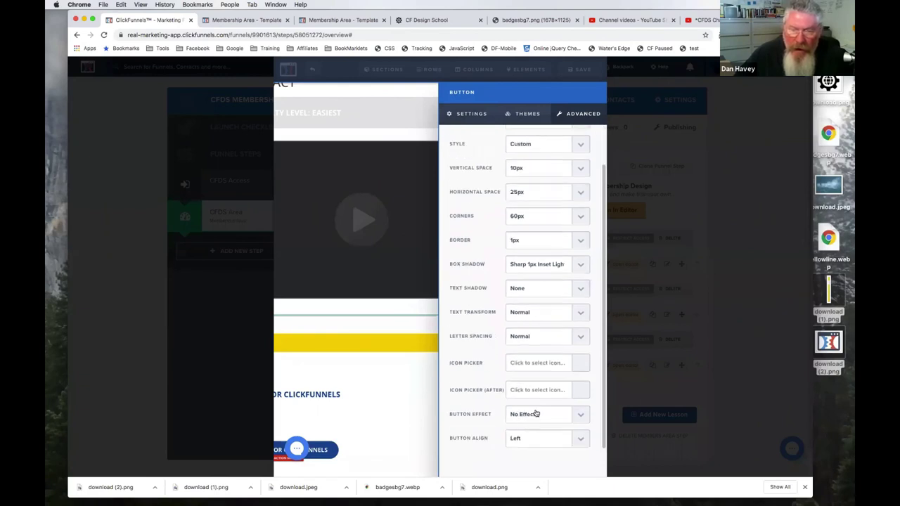
pyautogui.click(550, 363)
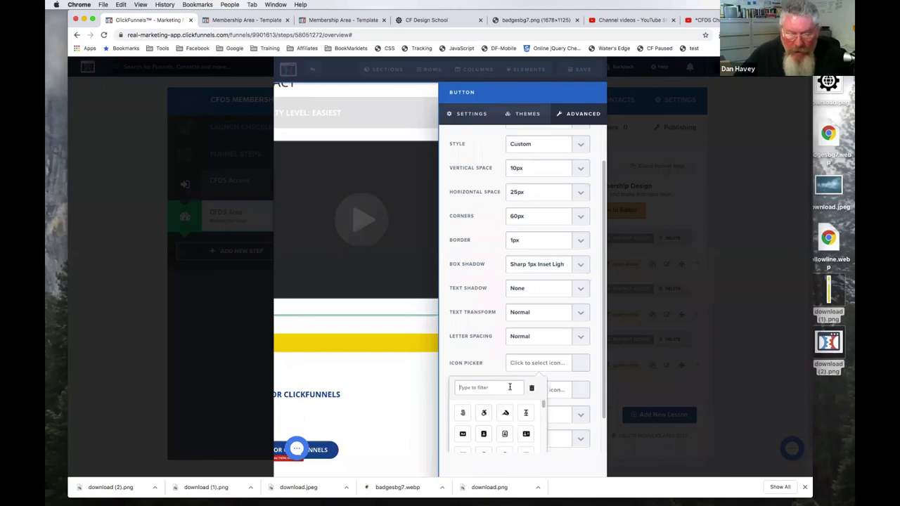
pyautogui.write('arr')
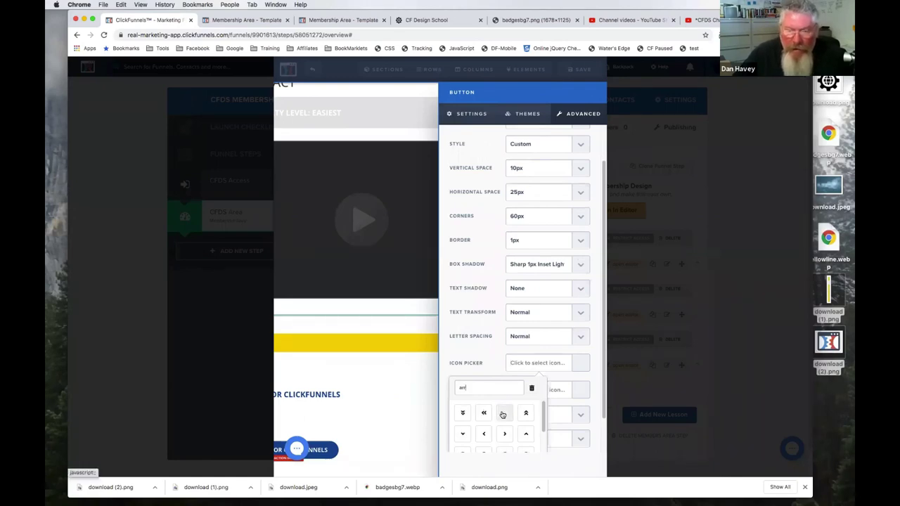
pyautogui.click(504, 414)
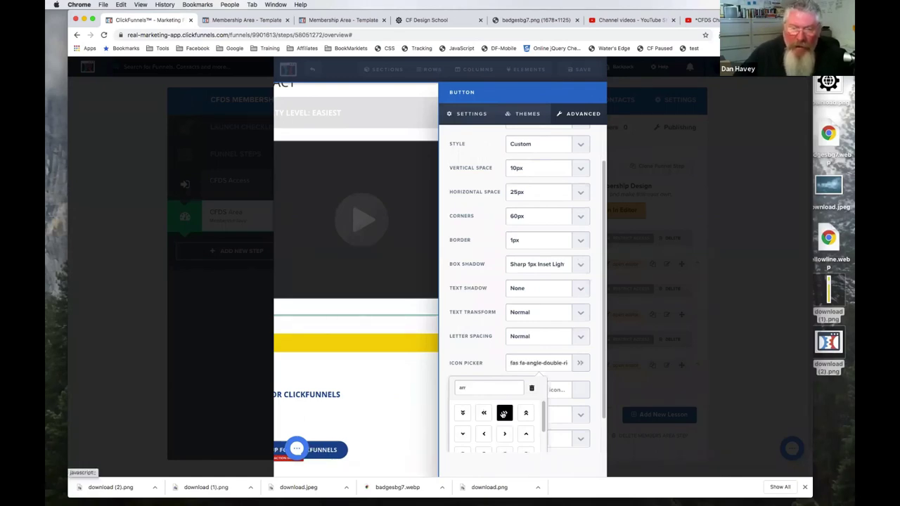
pyautogui.click(425, 20)
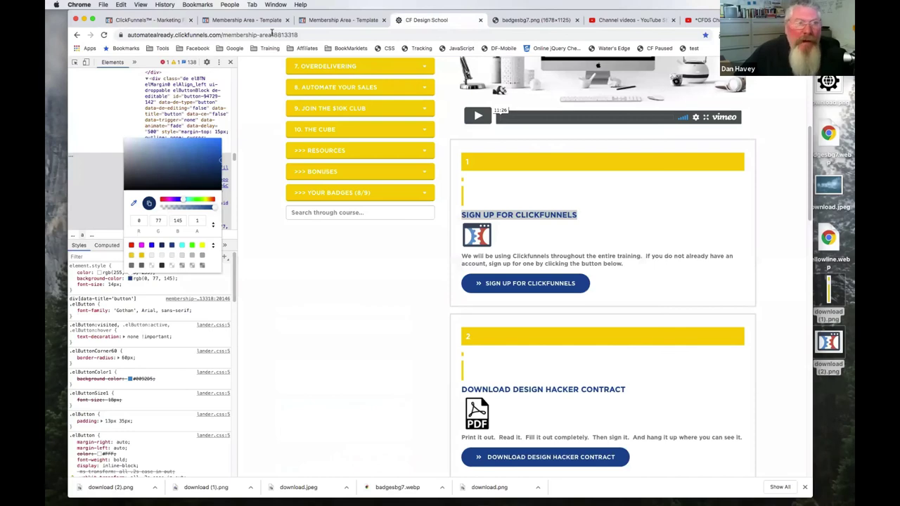
pyautogui.click(161, 21)
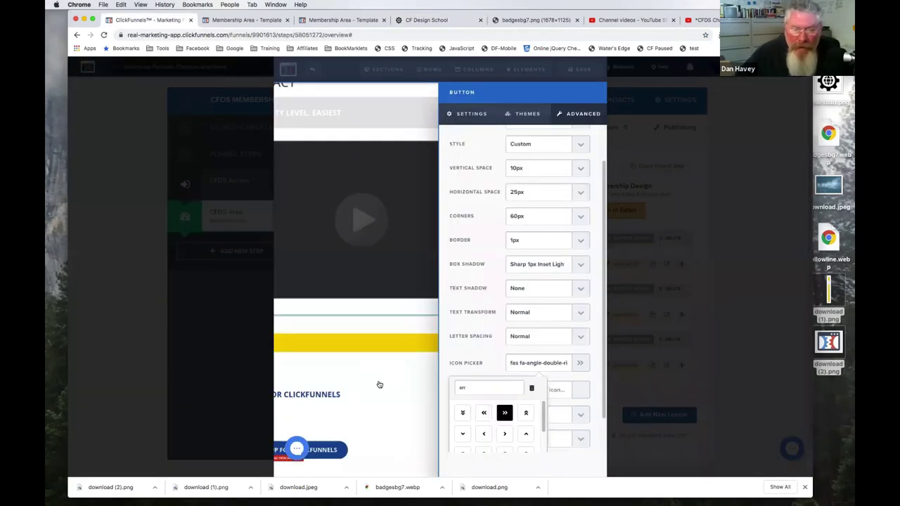
pyautogui.click(389, 408)
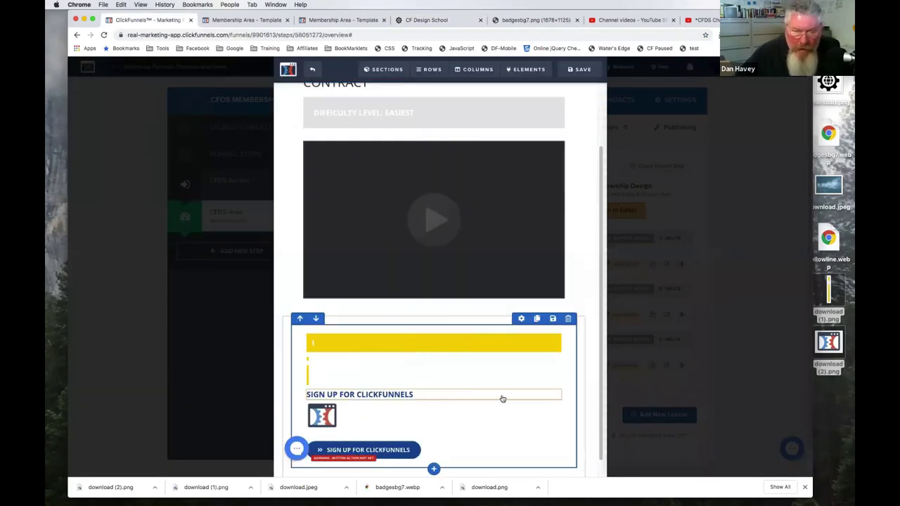
pyautogui.scroll(-1, 578, 408)
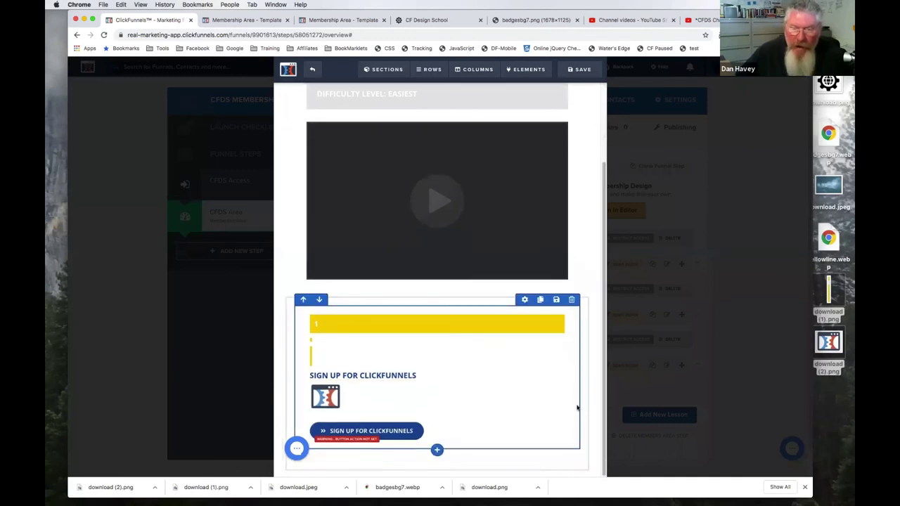
pyautogui.scroll(1, 528, 440)
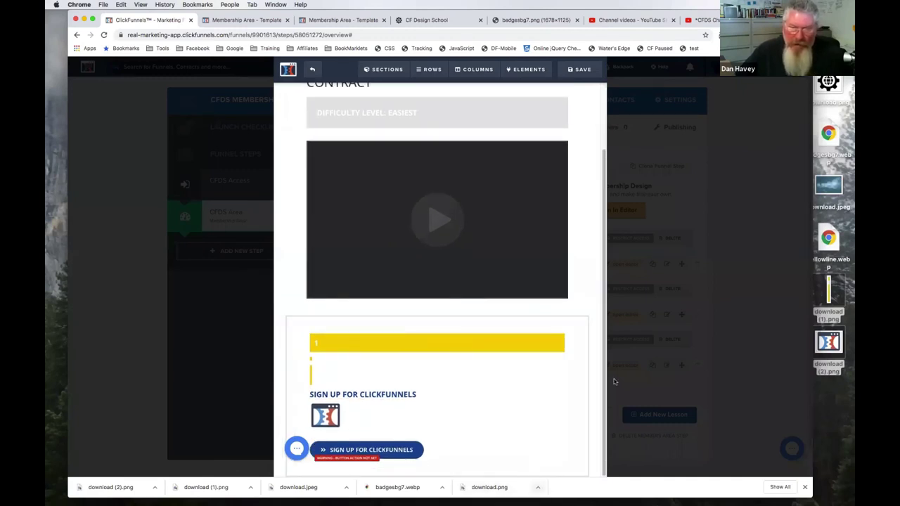
pyautogui.scroll(-1, 481, 373)
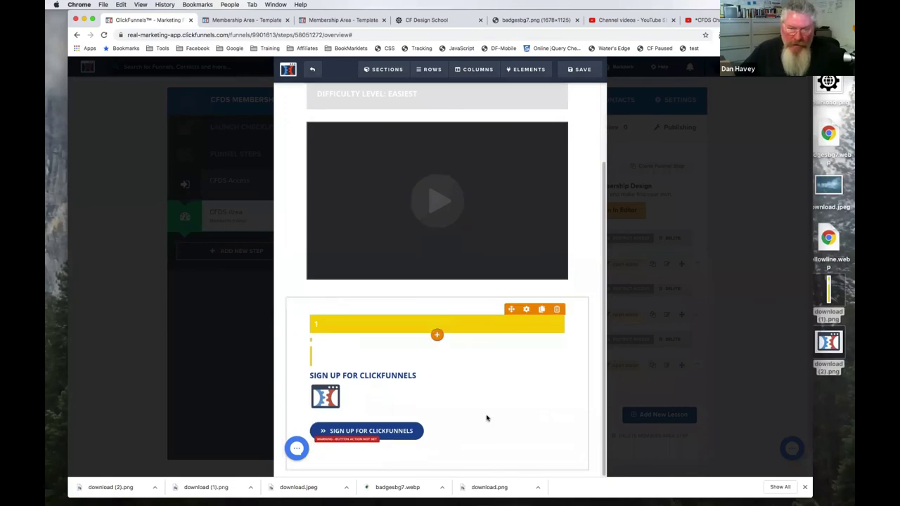
pyautogui.scroll(1, 382, 266)
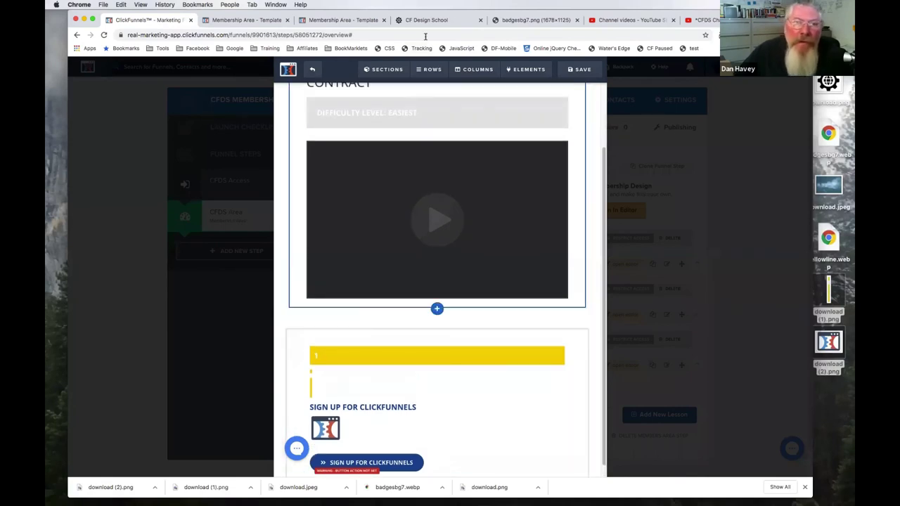
# Step: Inspect the bordered block 1 row on the CF Design School page and check its computed margin, border and padding
pyautogui.press('super+4')
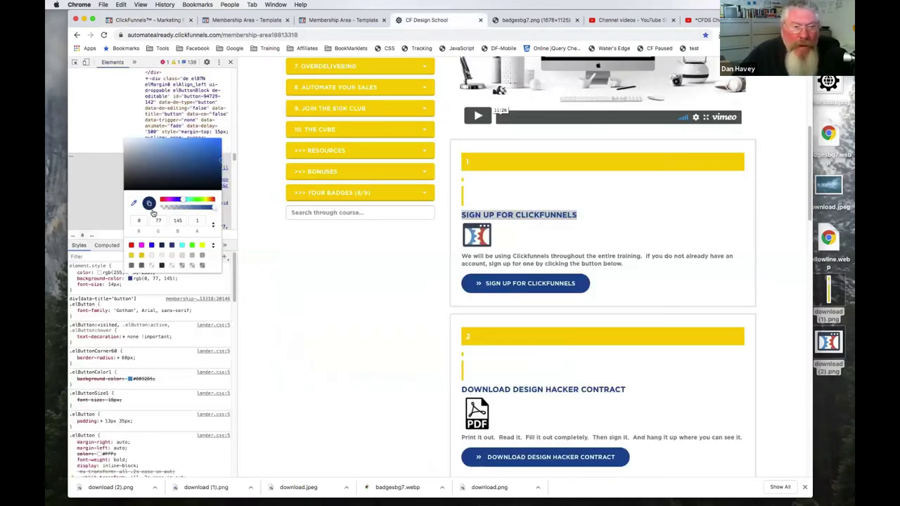
pyautogui.click(162, 288)
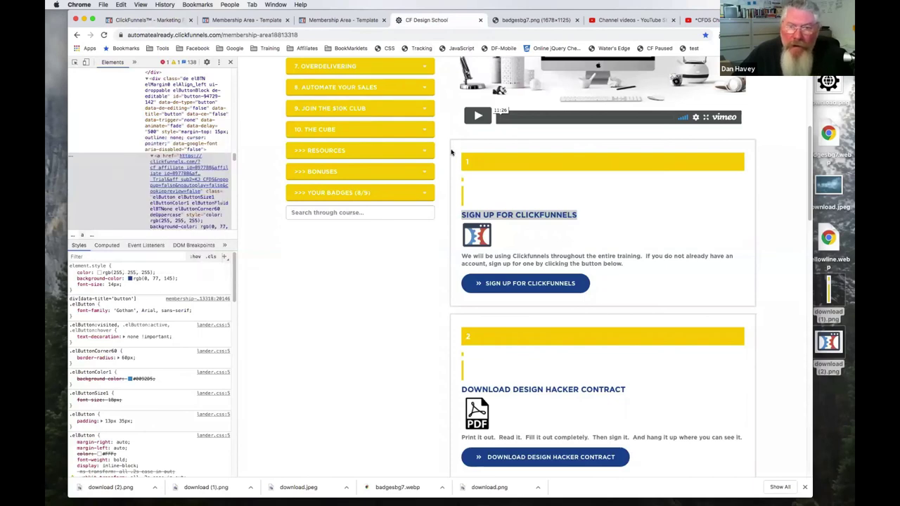
pyautogui.rightClick(452, 151)
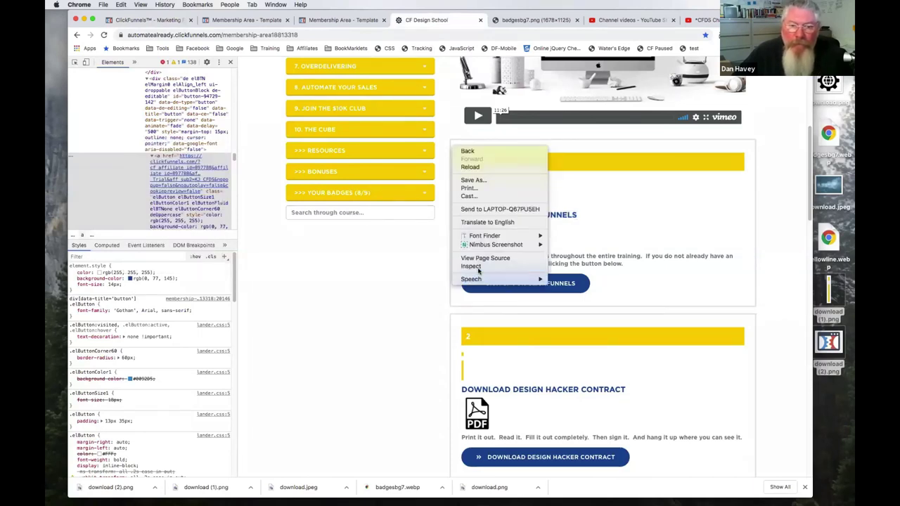
pyautogui.click(481, 265)
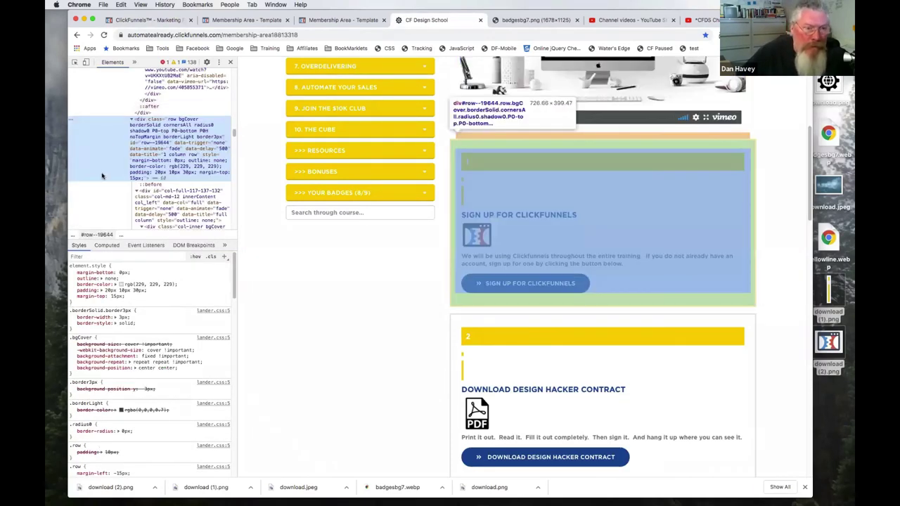
pyautogui.click(106, 246)
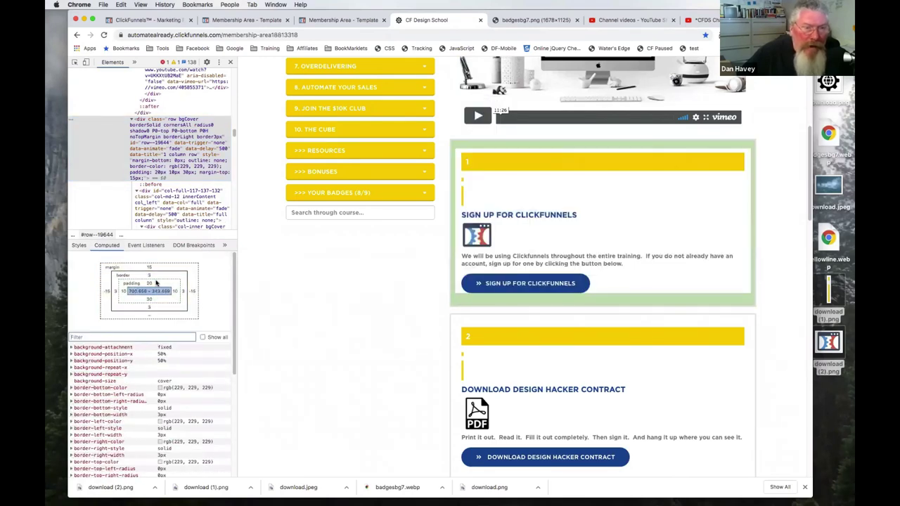
# Step: Return to the ClickFunnels editor and set the left/right padding of the bordered block's section to 15
pyautogui.click(143, 21)
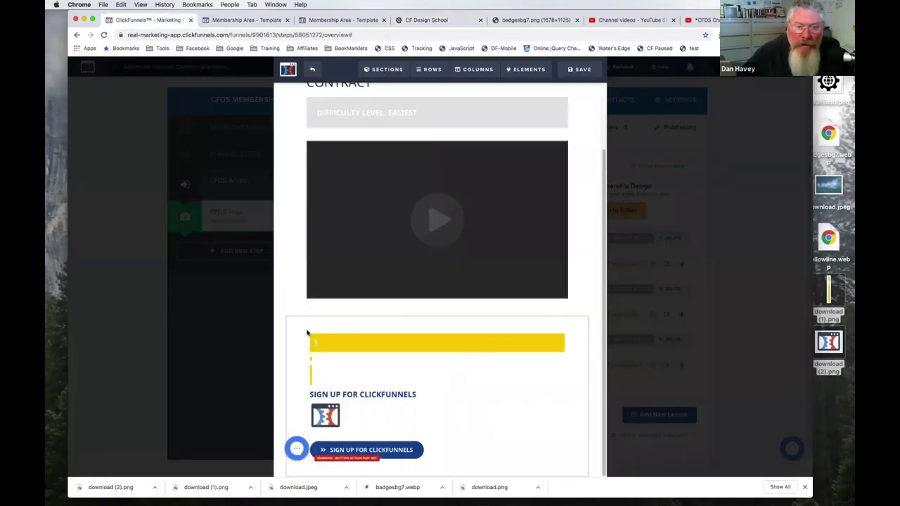
pyautogui.moveTo(498, 328)
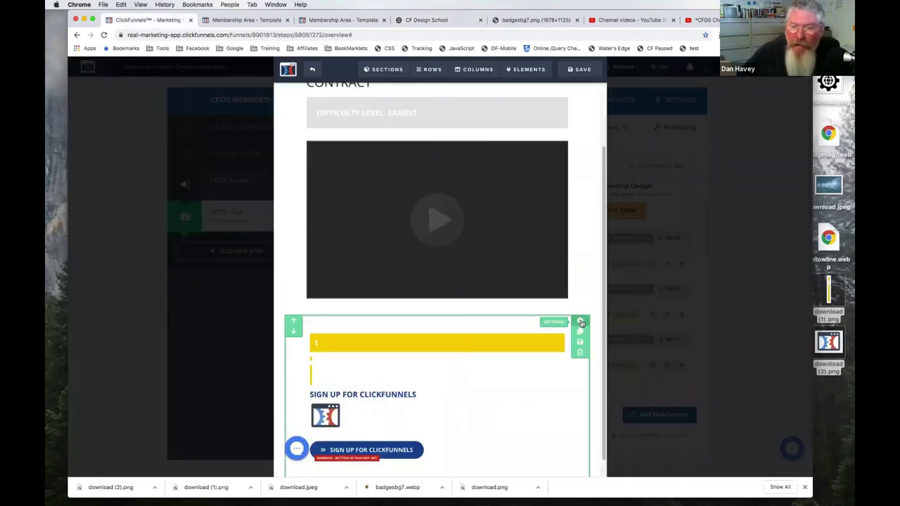
pyautogui.click(542, 330)
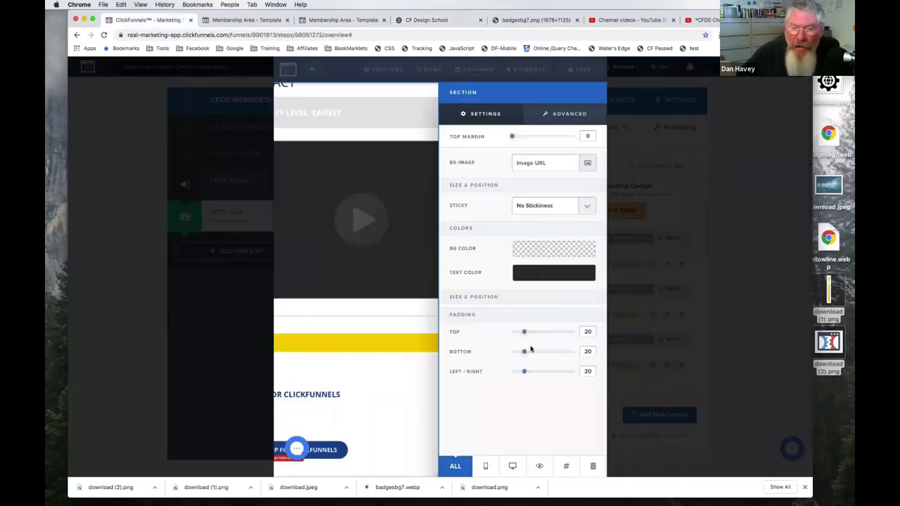
pyautogui.moveTo(526, 373); pyautogui.dragTo(520, 373)
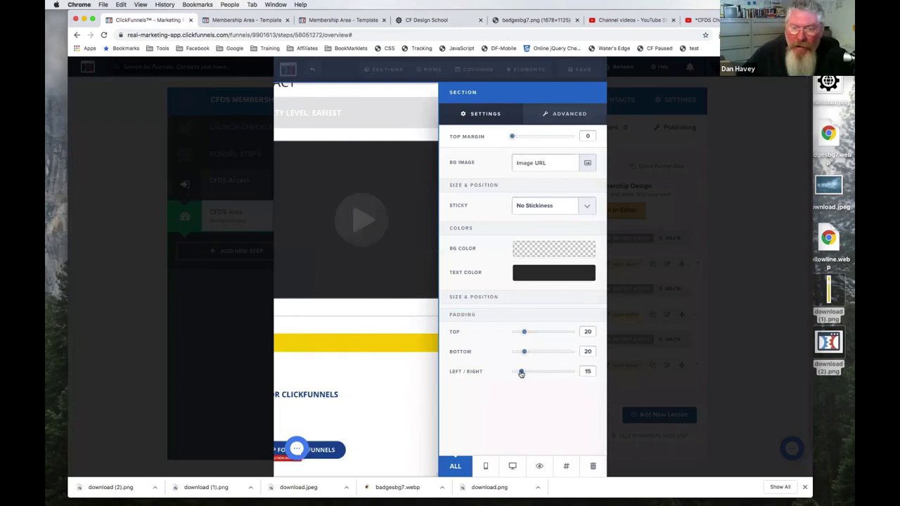
pyautogui.click(412, 325)
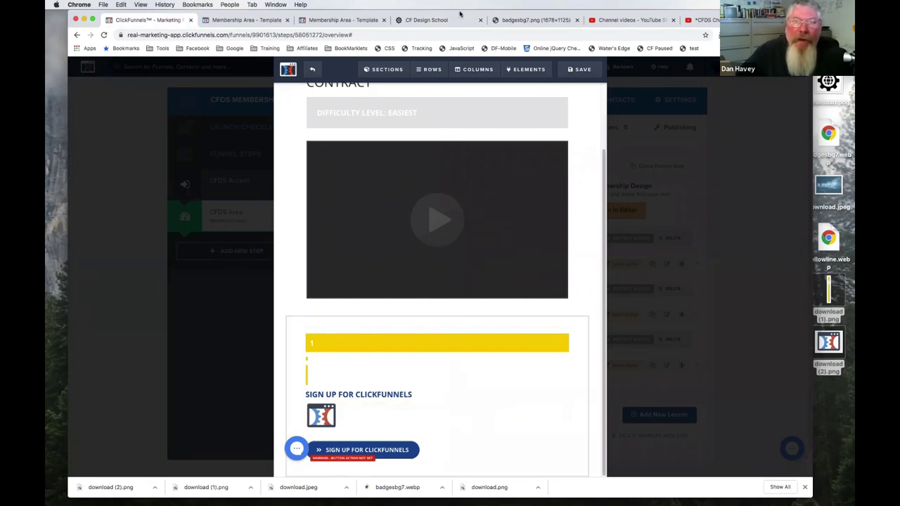
# Step: Review the layout of the numbered step blocks on the CF Design School page
pyautogui.press('super+4')
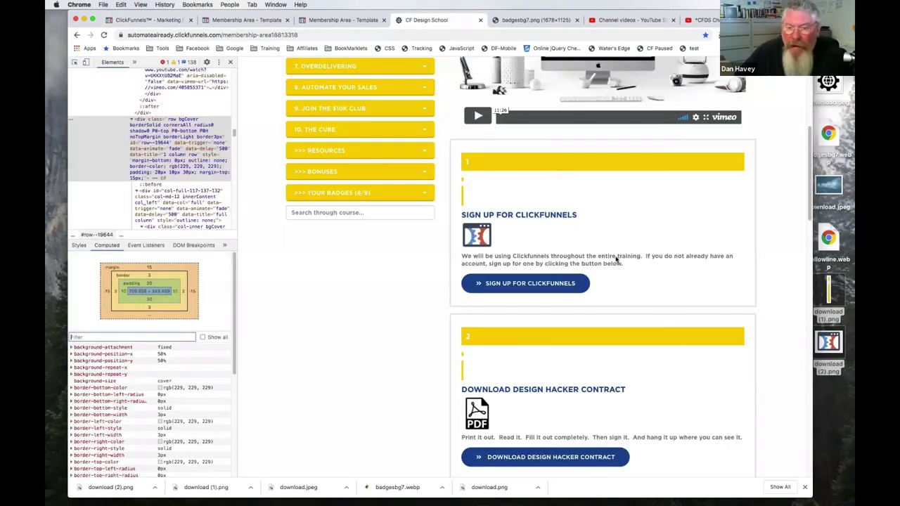
pyautogui.scroll(-1, 694, 179)
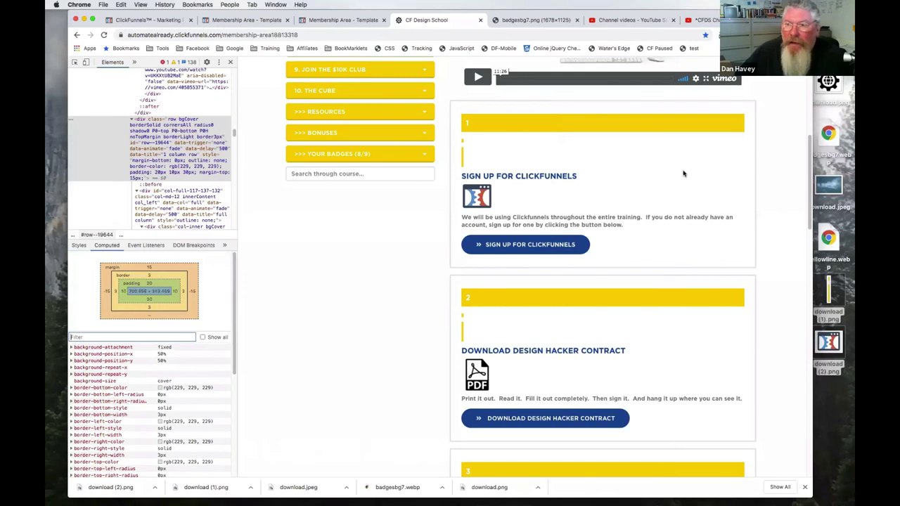
pyautogui.scroll(-10, 547, 268)
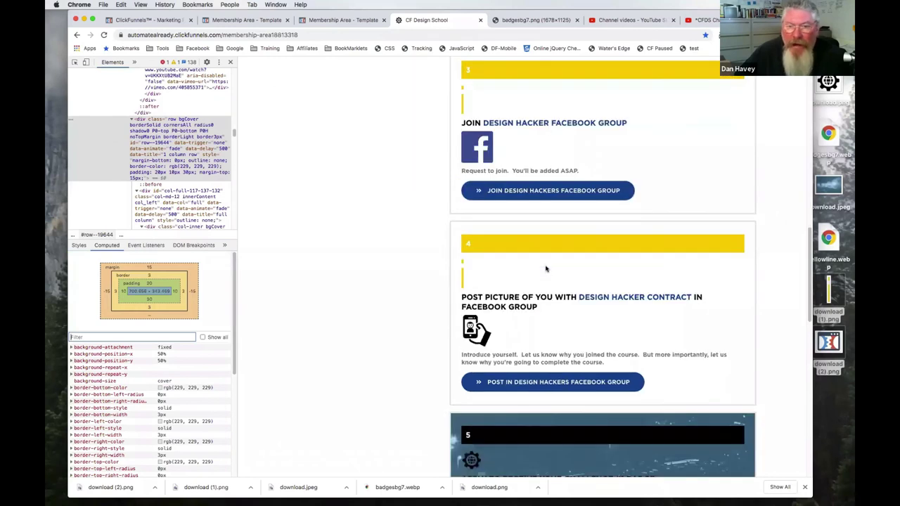
# Step: Switch to the ClickFunnels editor, clone the bordered block 1 section, and set the clone's top margin to 30
pyautogui.scroll(-1, 546, 269)
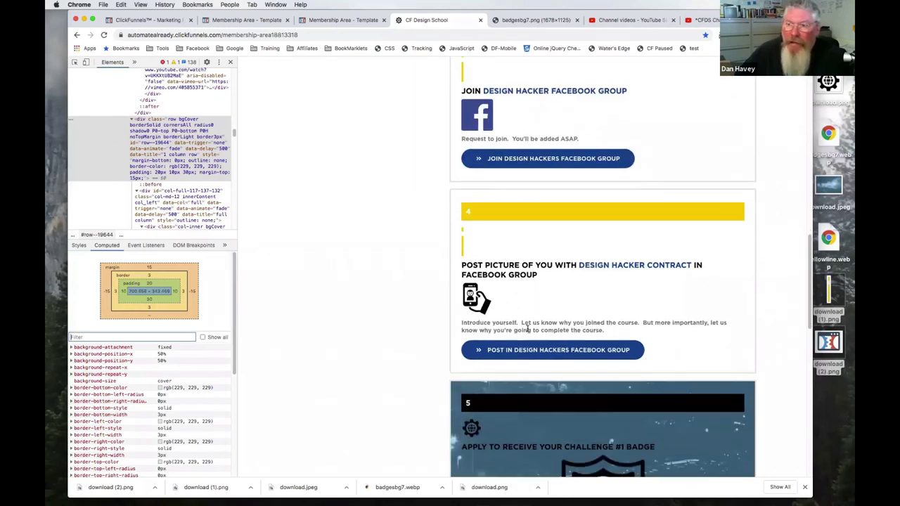
pyautogui.scroll(-7, 528, 328)
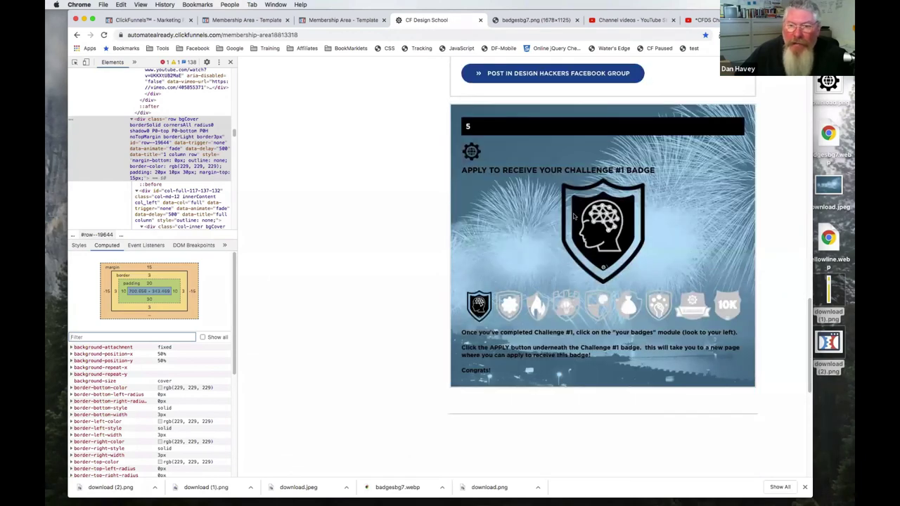
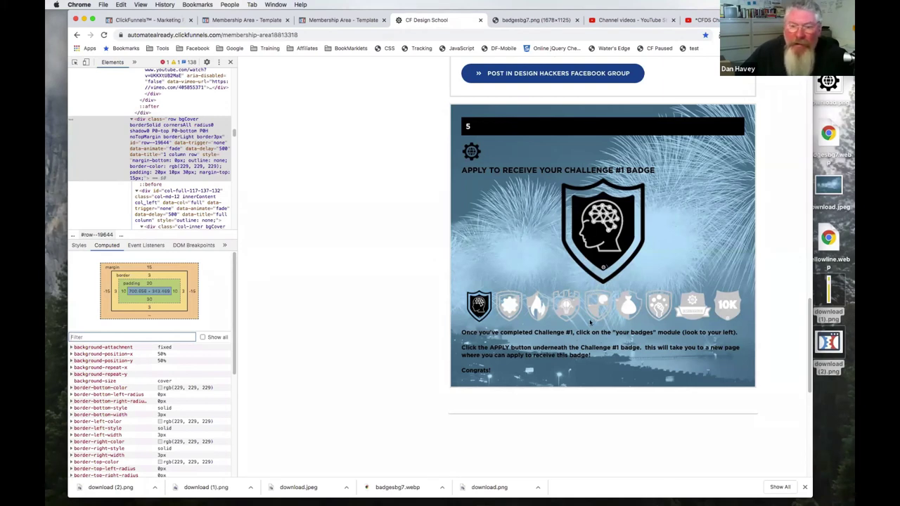
pyautogui.click(161, 19)
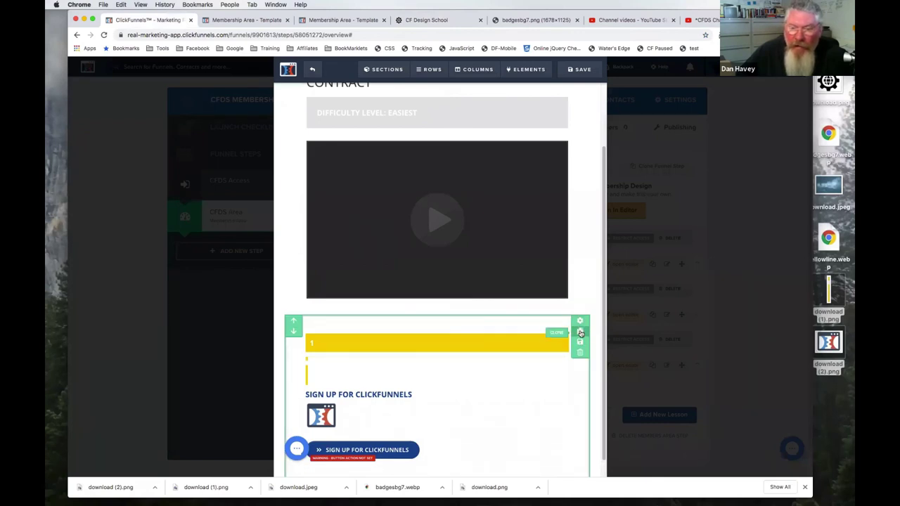
pyautogui.click(580, 333)
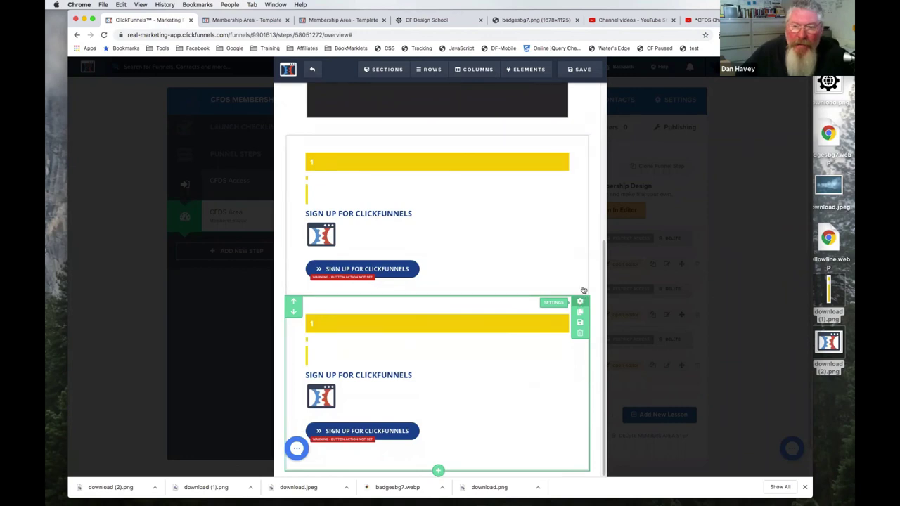
pyautogui.click(580, 303)
pyautogui.moveTo(512, 137); pyautogui.dragTo(530, 136)
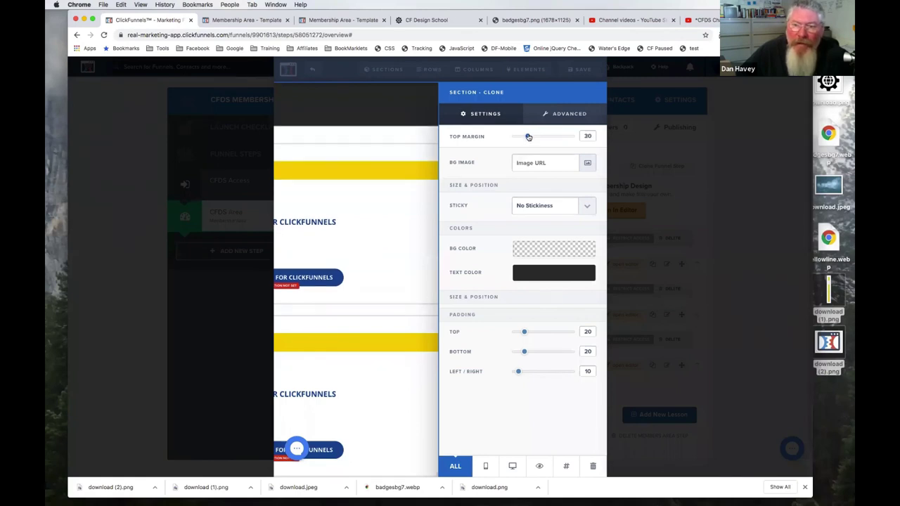
pyautogui.click(415, 309)
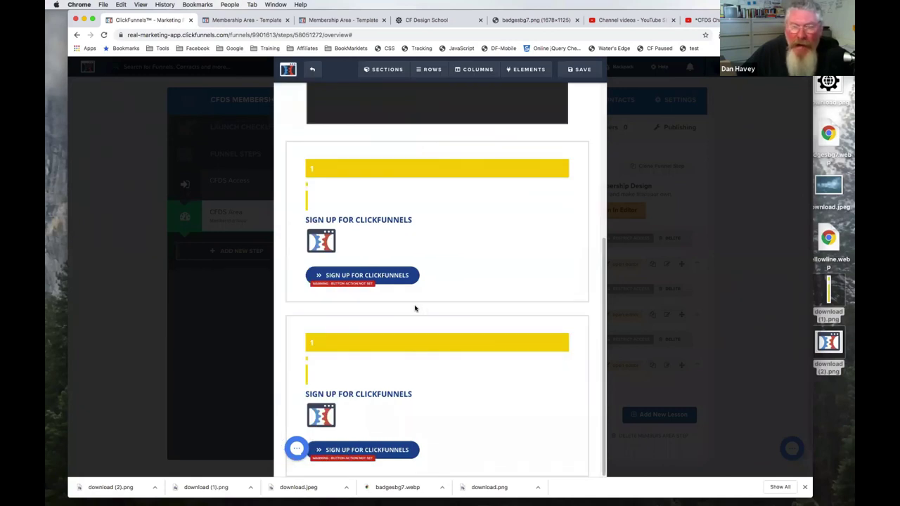
pyautogui.scroll(-1, 547, 322)
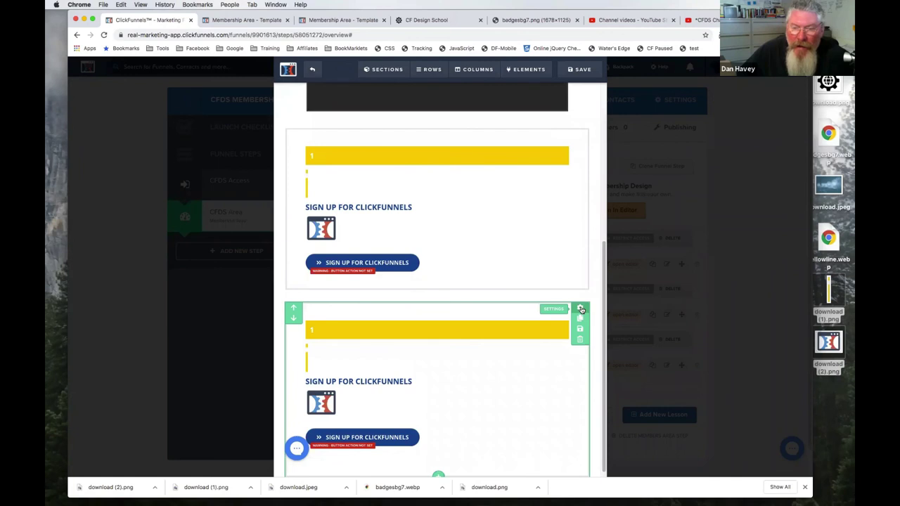
pyautogui.click(581, 309)
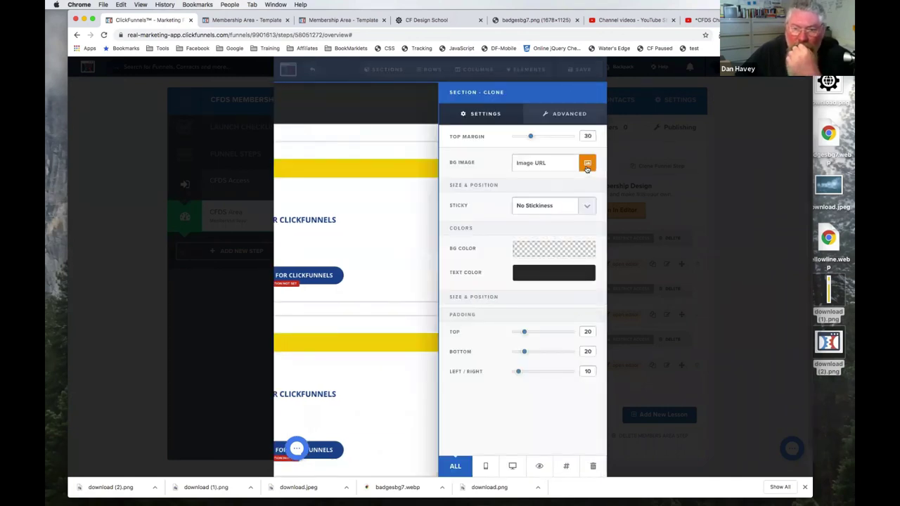
pyautogui.click(543, 251)
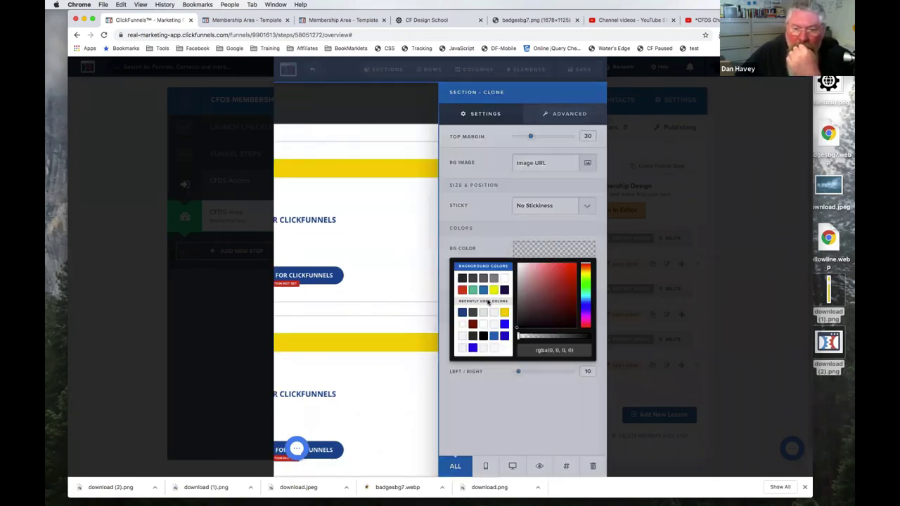
pyautogui.click(421, 331)
pyautogui.scroll(1, 598, 302)
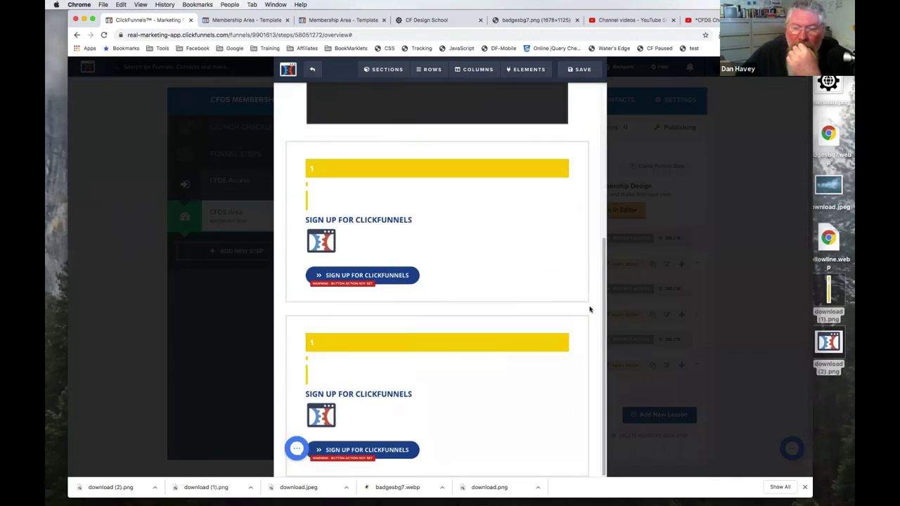
# Step: Save the lesson page and reload the membership area preview to check the spacing between the two bordered blocks
pyautogui.scroll(5, 594, 303)
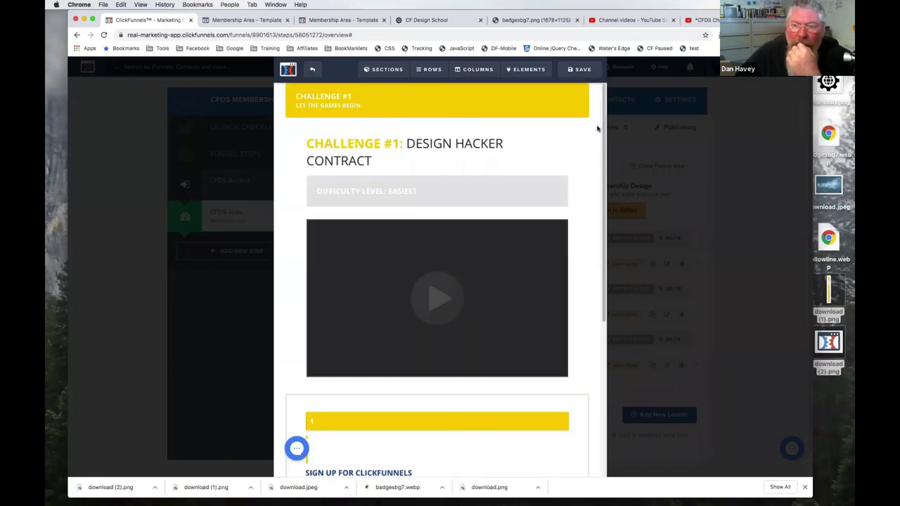
pyautogui.moveTo(564, 158)
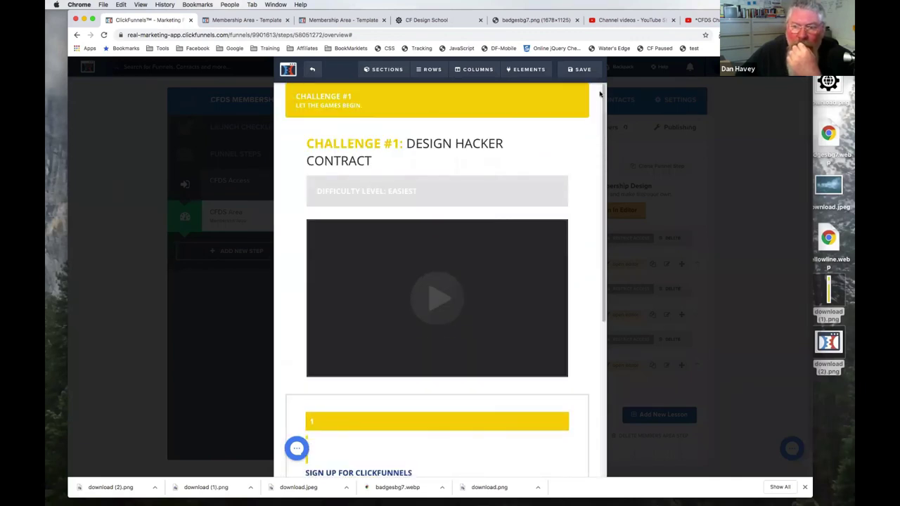
pyautogui.click(583, 69)
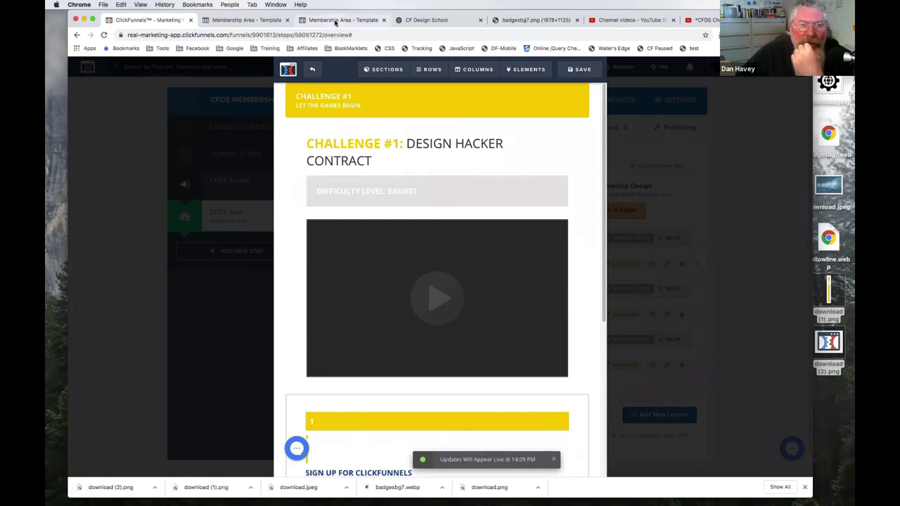
pyautogui.click(334, 21)
pyautogui.click(104, 35)
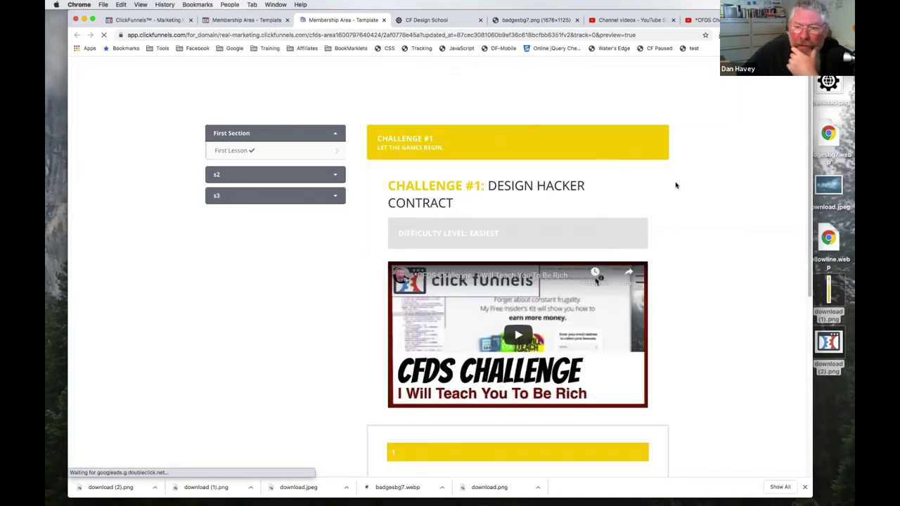
pyautogui.scroll(-2, 675, 183)
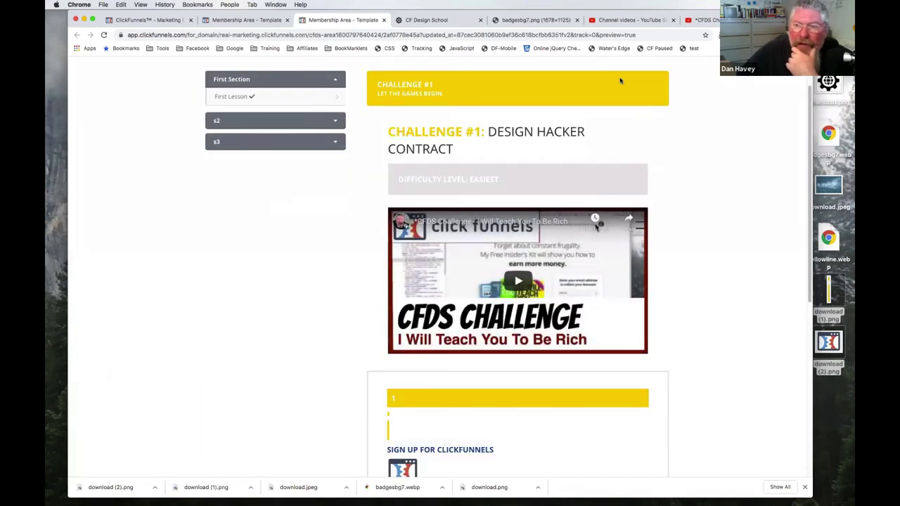
pyautogui.scroll(-5, 626, 299)
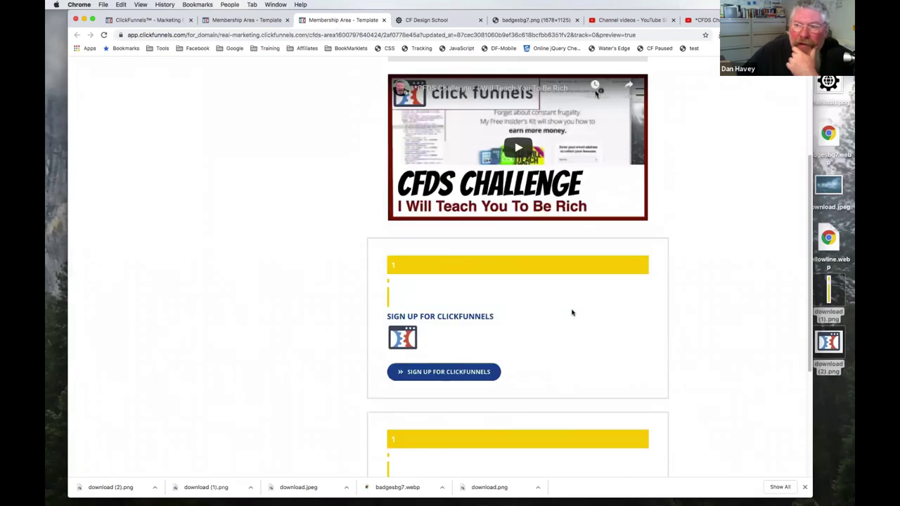
pyautogui.scroll(-3, 564, 313)
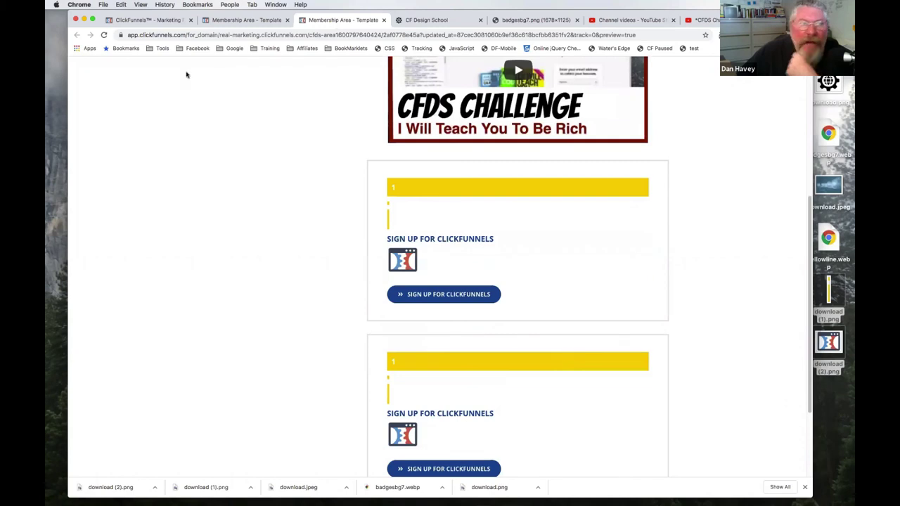
# Step: In the editor, give the cloned section the blue fireworks background image and set its image position to Full Center (Parallax)
pyautogui.press('super+1')
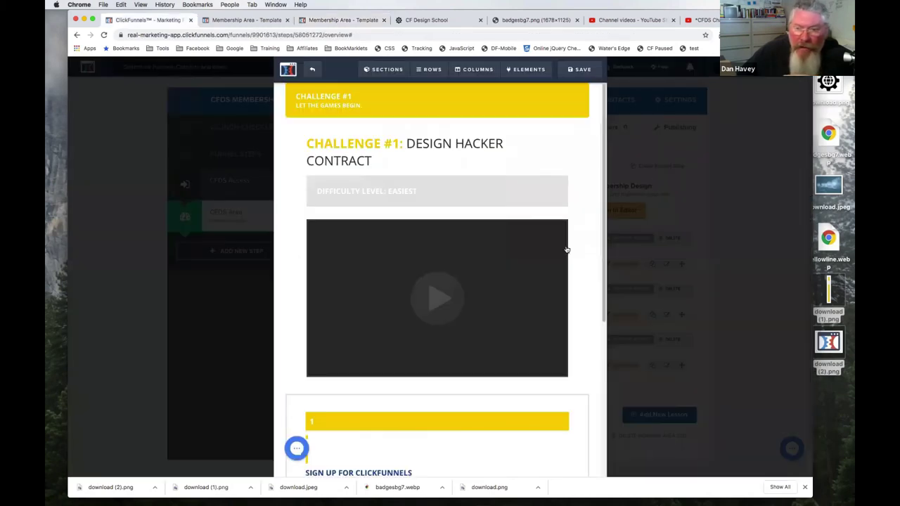
pyautogui.scroll(-5, 580, 288)
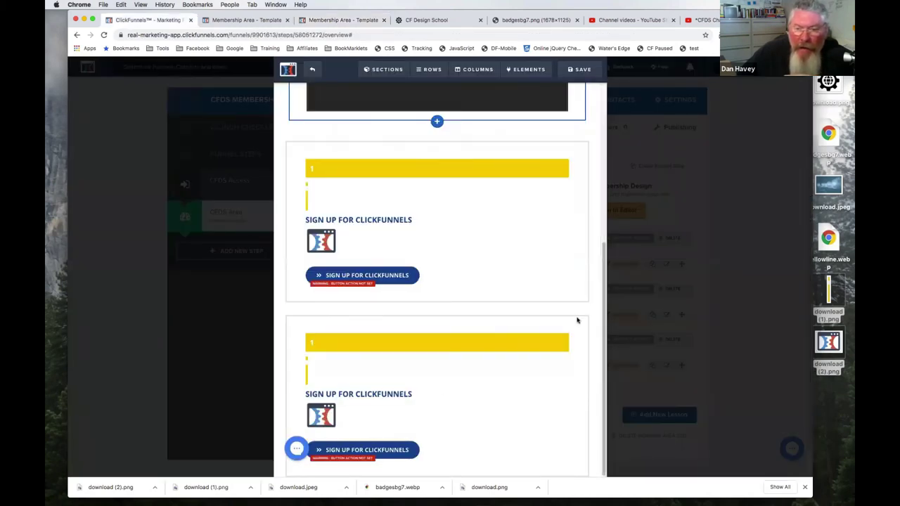
pyautogui.moveTo(581, 322)
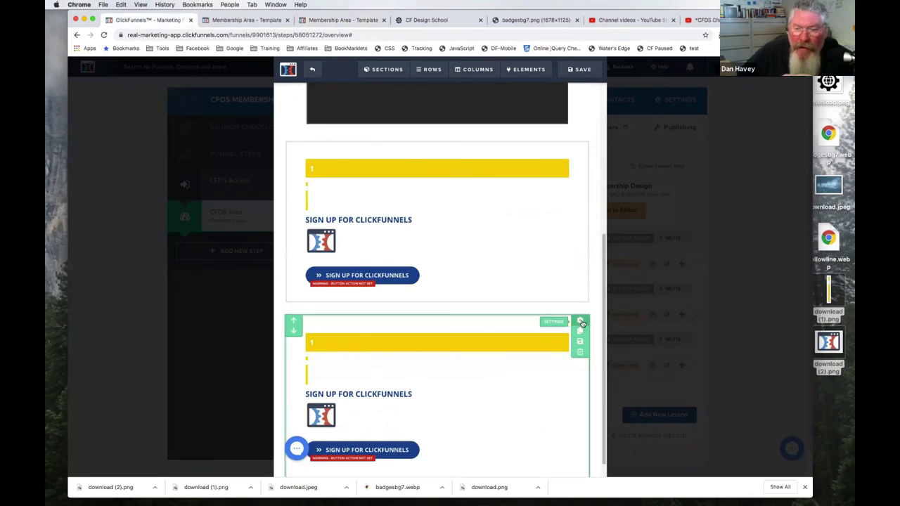
pyautogui.click(581, 322)
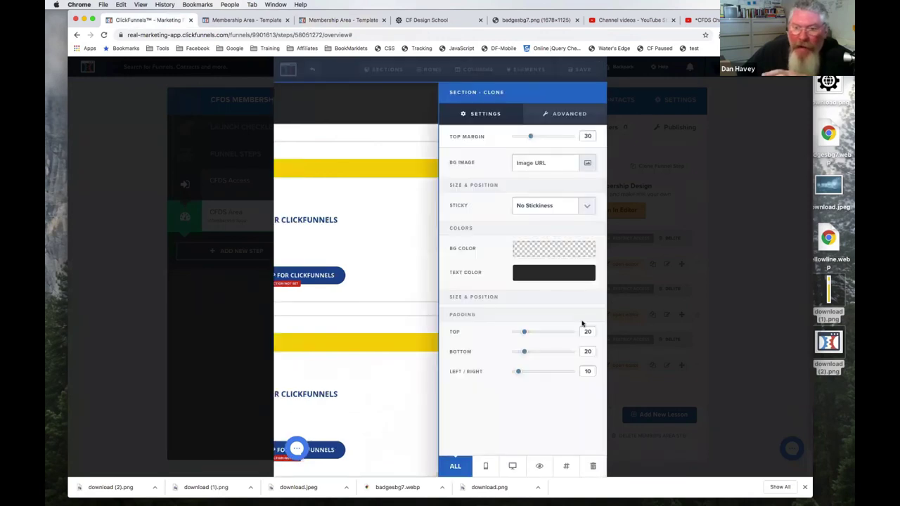
pyautogui.click(588, 163)
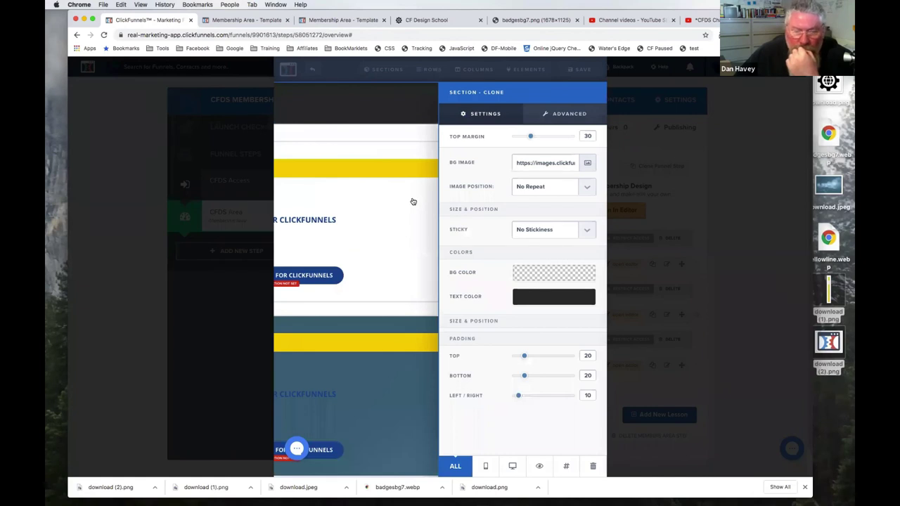
pyautogui.click(536, 190)
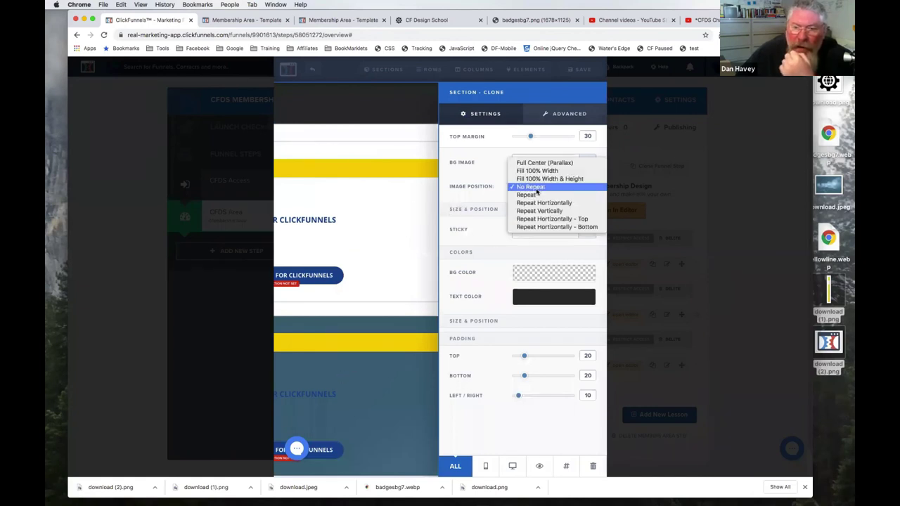
pyautogui.click(547, 164)
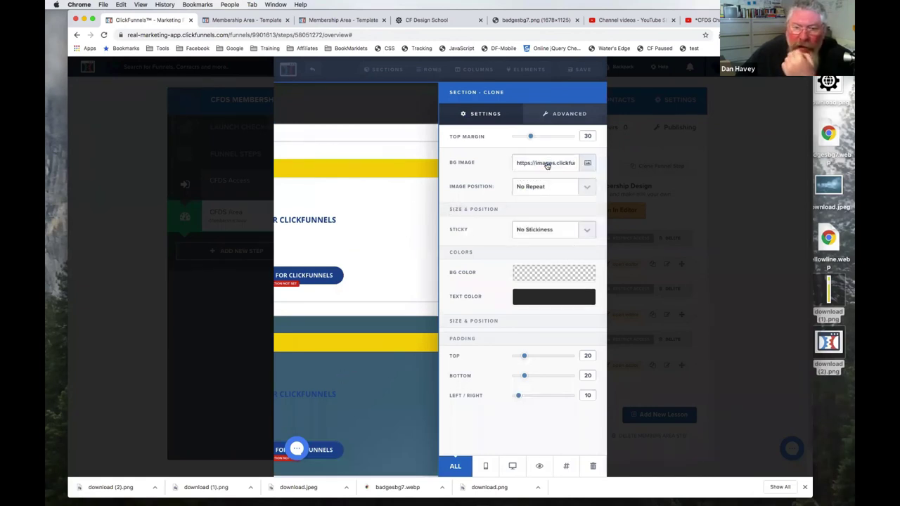
pyautogui.click(408, 269)
pyautogui.scroll(-1, 467, 326)
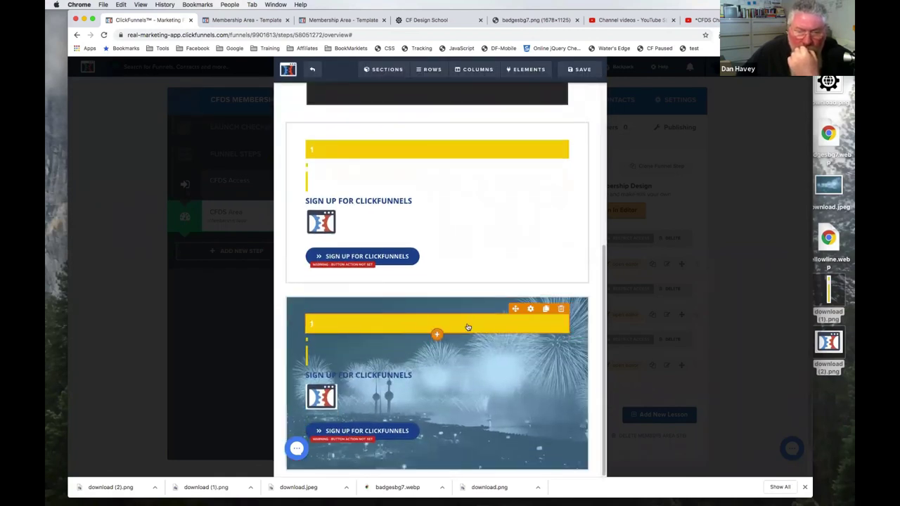
# Step: Save the page and check how the fireworks background behaves in the reloaded membership area preview
pyautogui.click(580, 69)
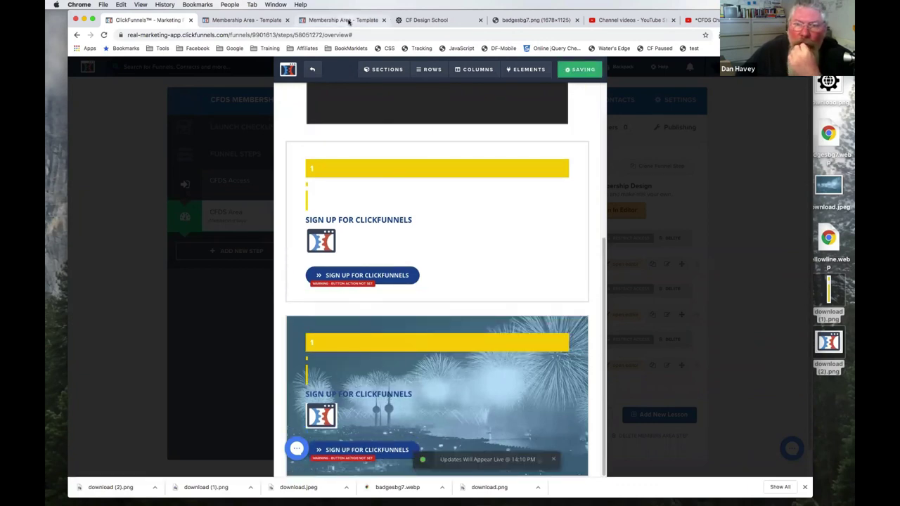
pyautogui.click(348, 21)
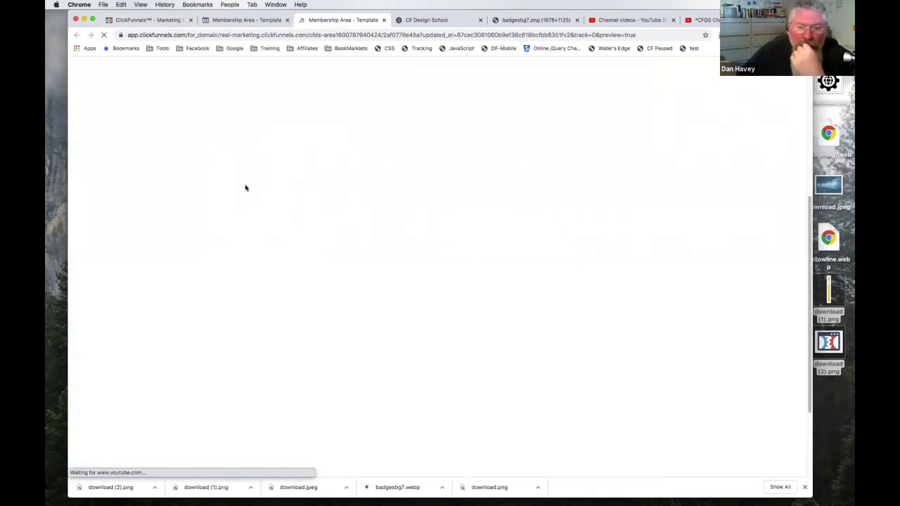
pyautogui.scroll(-2, 275, 205)
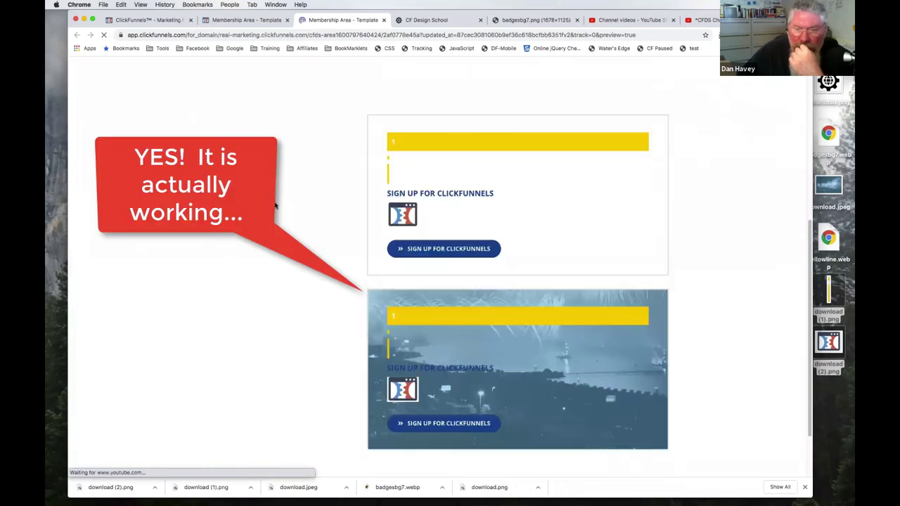
pyautogui.scroll(-3, 275, 206)
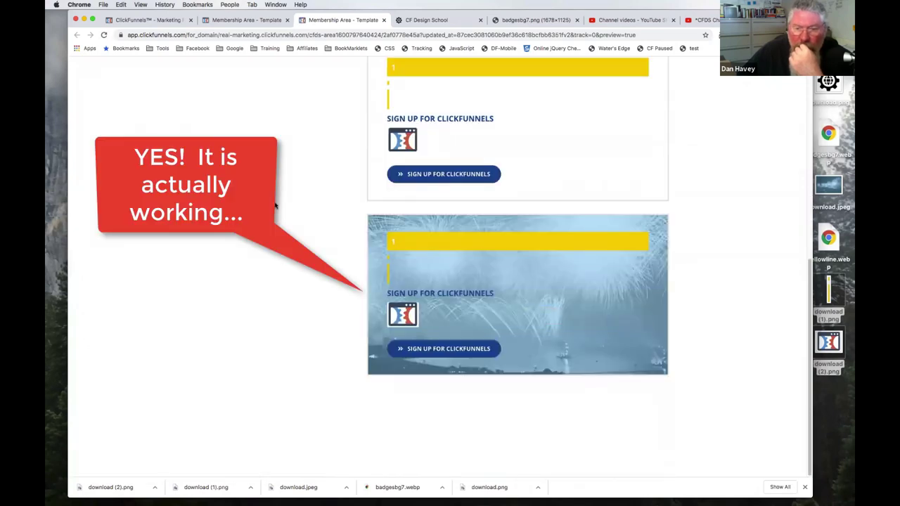
pyautogui.scroll(4, 275, 206)
pyautogui.scroll(-4, 275, 205)
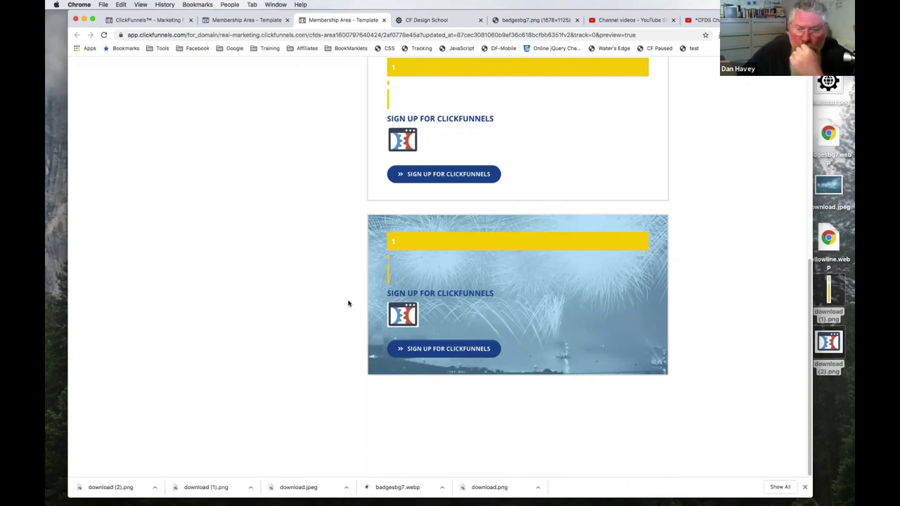
# Step: Return to the editor and review the image position options for the cloned section's background
pyautogui.press('super+1')
pyautogui.scroll(-1, 575, 324)
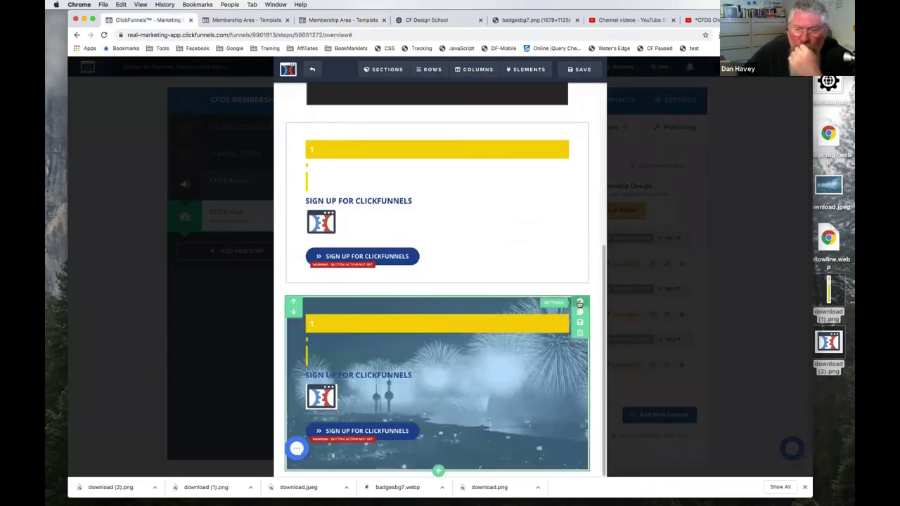
pyautogui.click(579, 303)
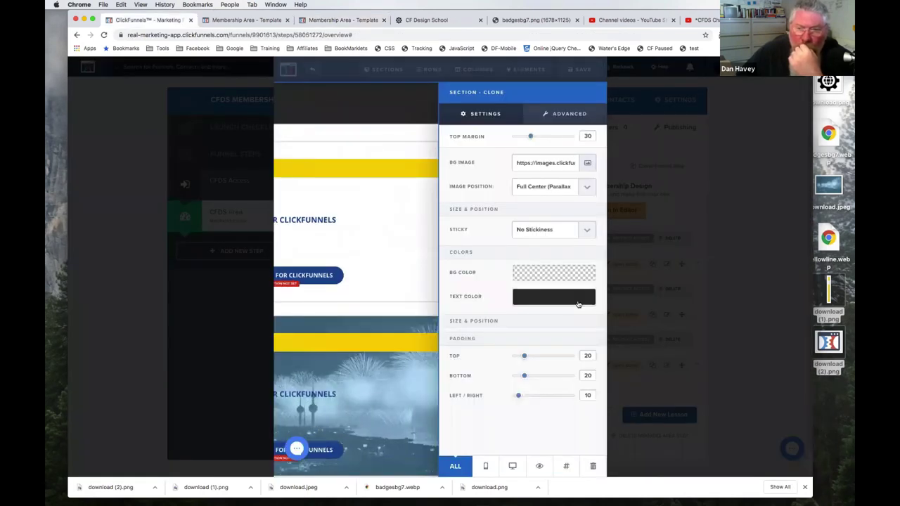
pyautogui.click(547, 188)
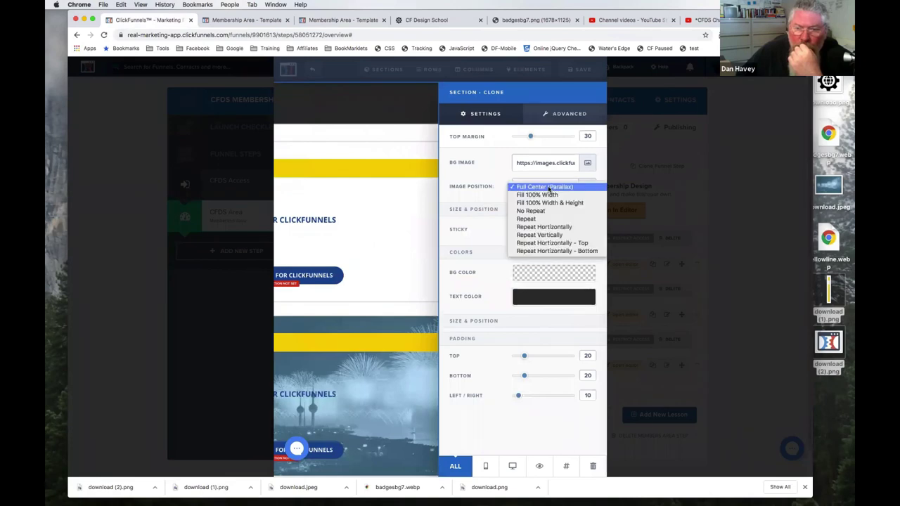
pyautogui.click(436, 218)
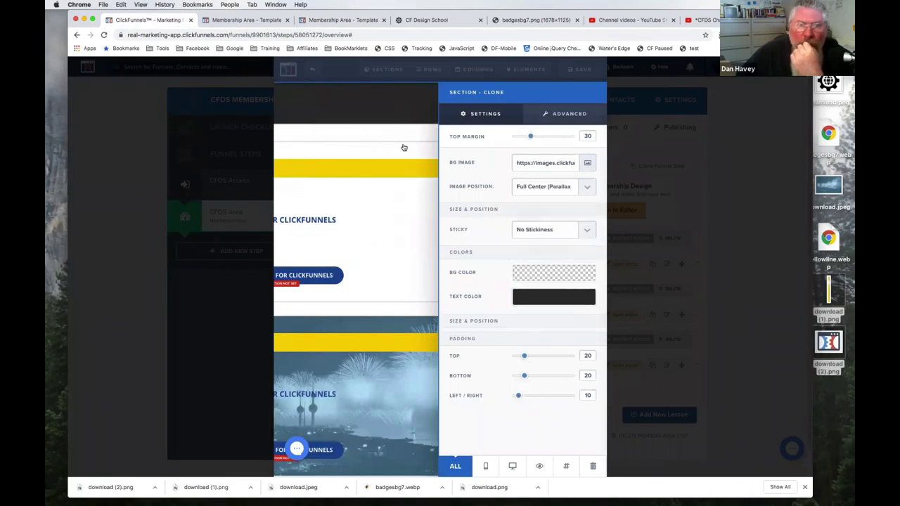
# Step: Inspect the background styles of the fireworks badge row on the CF Design School page
pyautogui.click(427, 20)
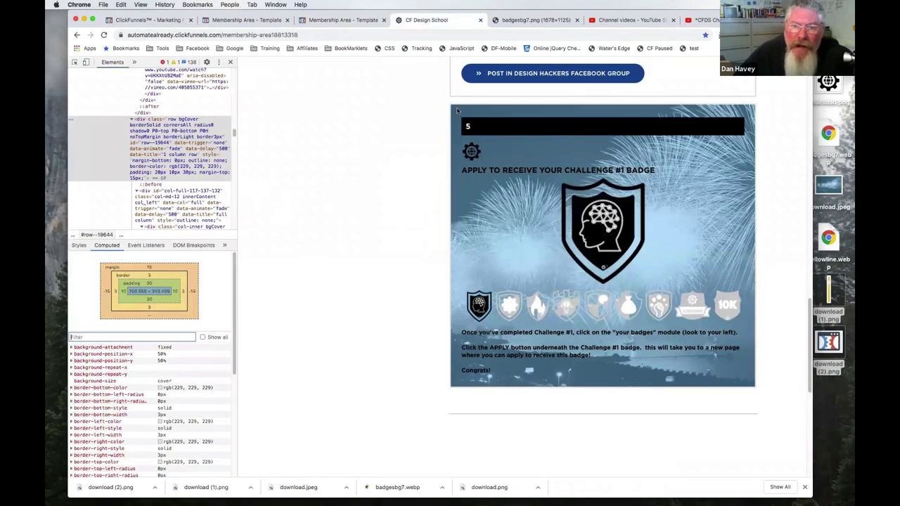
pyautogui.rightClick(458, 107)
pyautogui.click(478, 229)
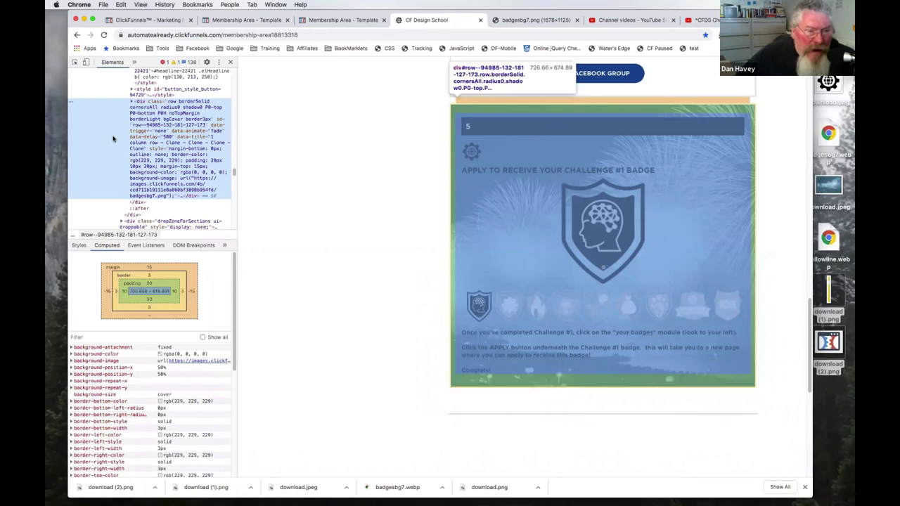
pyautogui.click(79, 246)
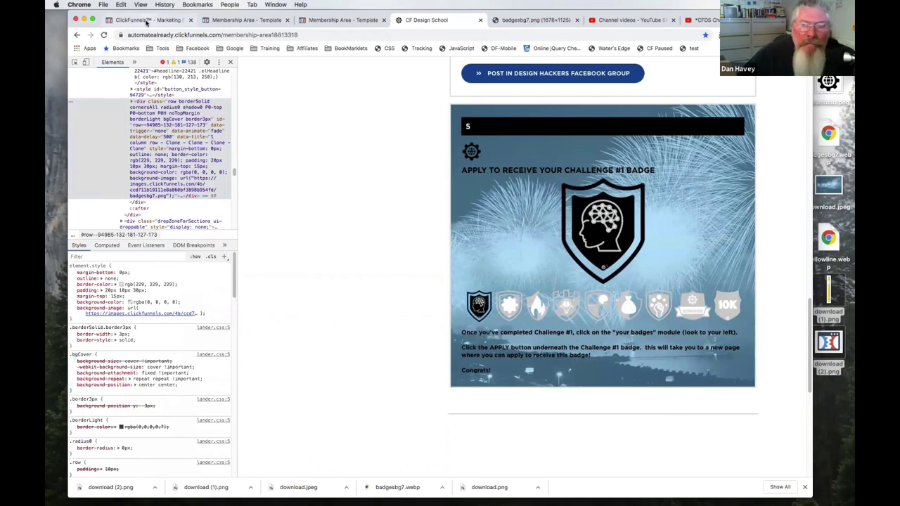
# Step: Inspect the cloned fireworks section's background styles in the membership area preview for comparison with the original
pyautogui.click(147, 21)
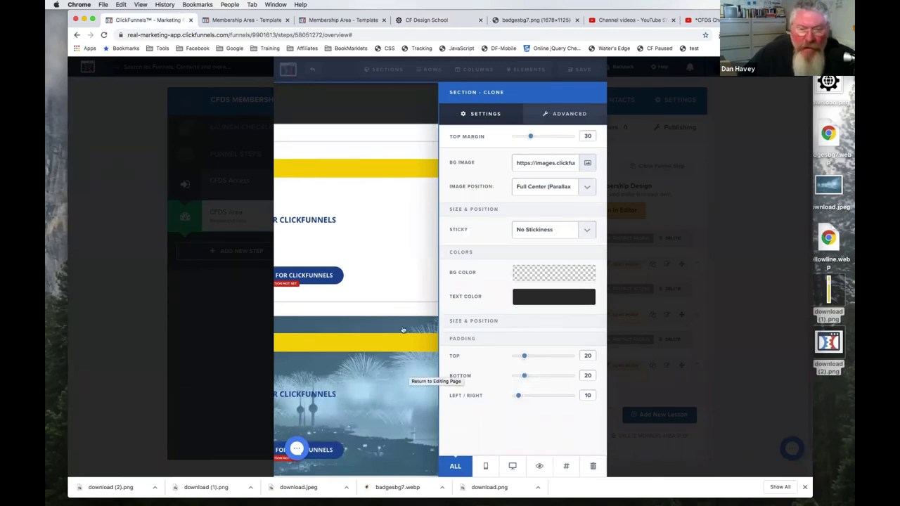
pyautogui.press('super+4')
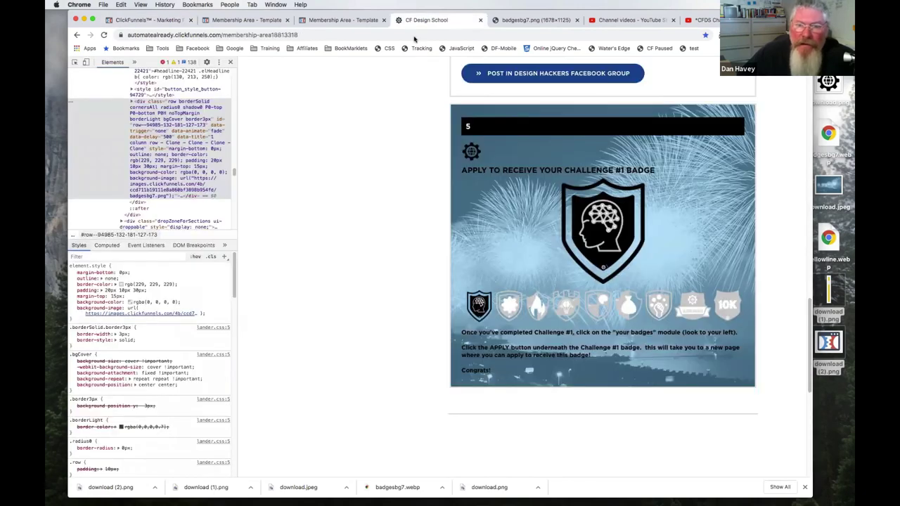
pyautogui.press('super+3')
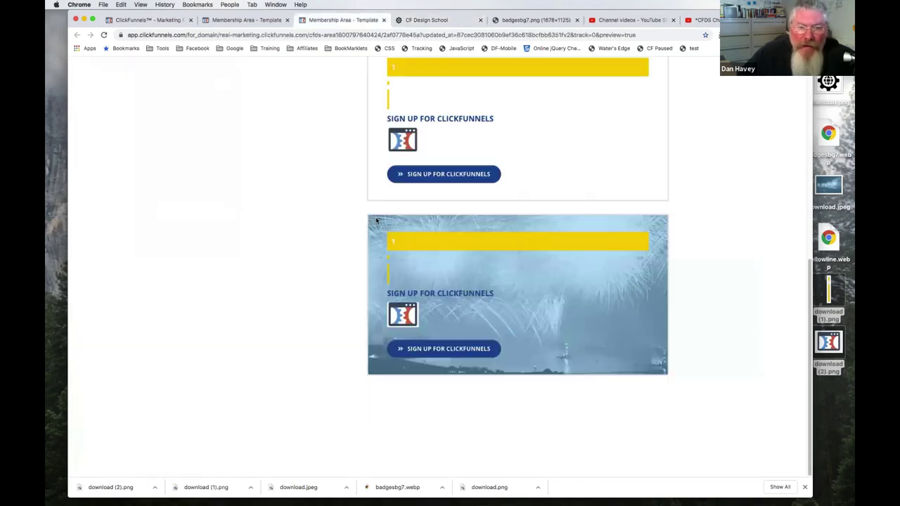
pyautogui.rightClick(388, 294)
pyautogui.click(250, 249)
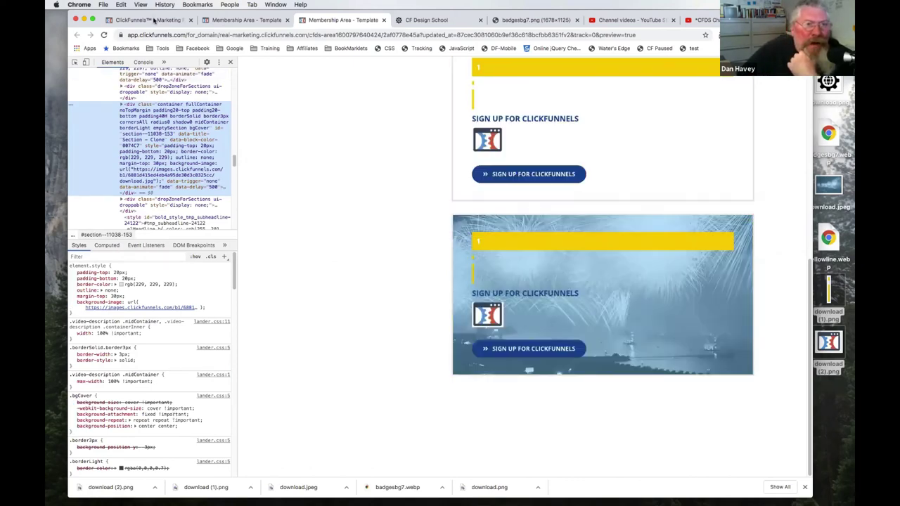
# Step: Review the cloned section's background and padding settings in the lesson editor, closing the settings and the browser's downloads bar
pyautogui.click(166, 20)
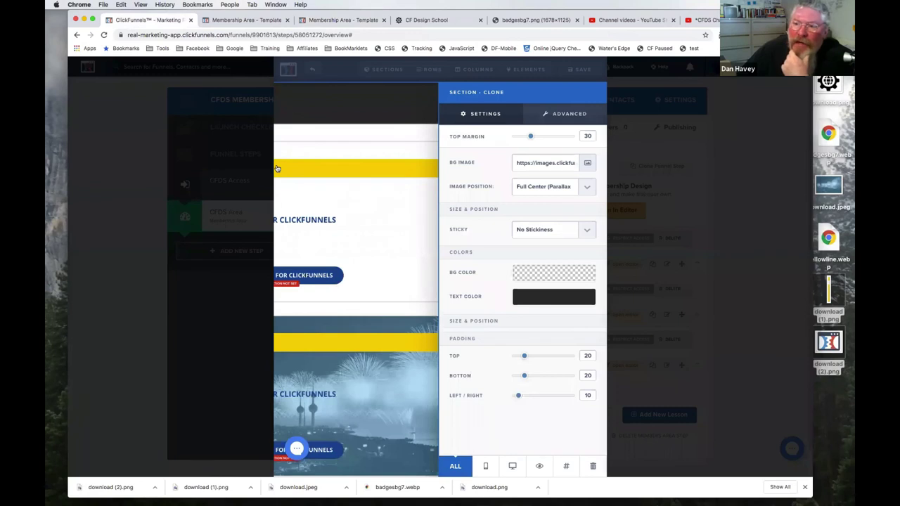
pyautogui.click(398, 217)
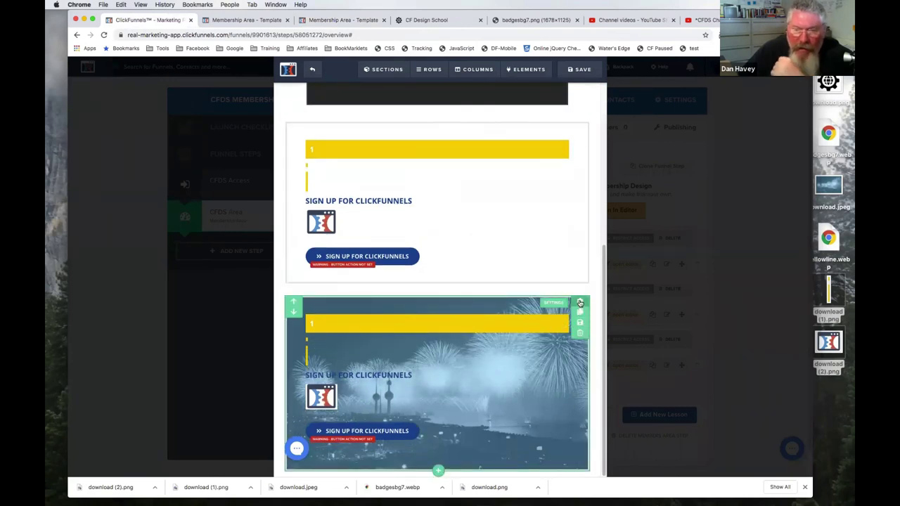
pyautogui.click(580, 303)
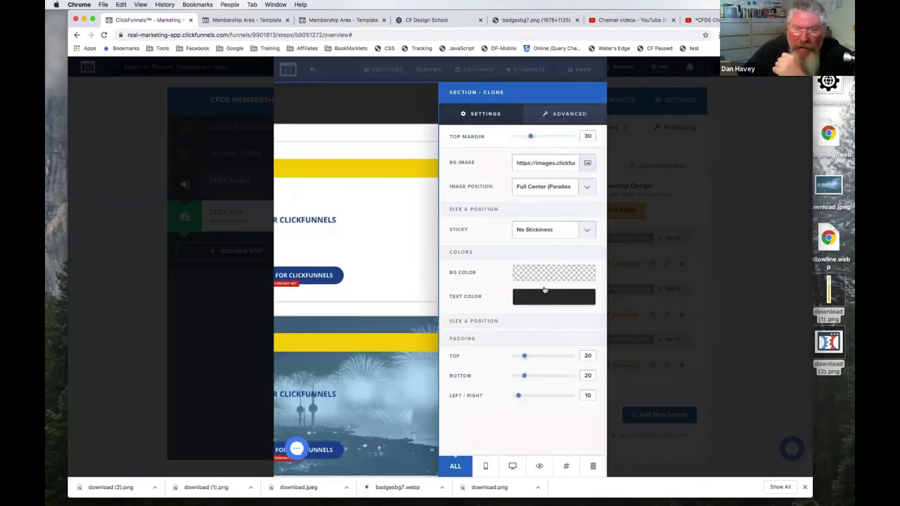
pyautogui.click(403, 294)
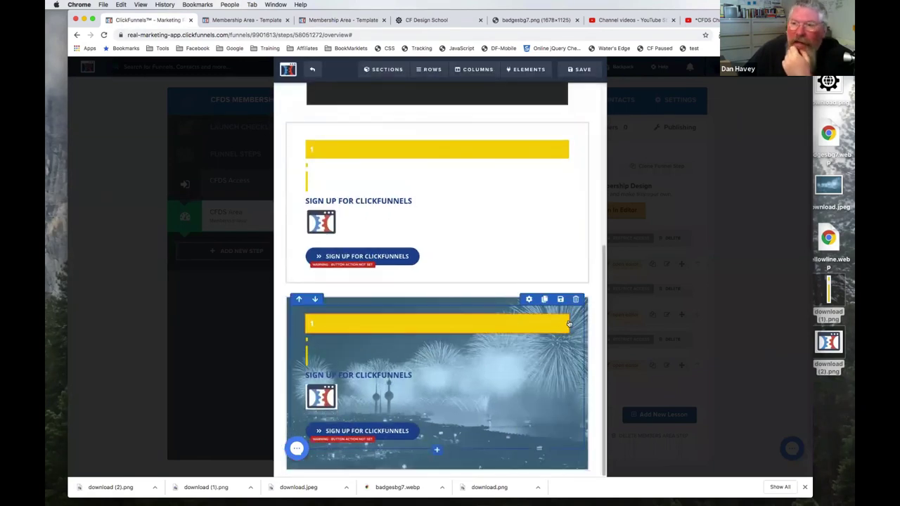
pyautogui.click(806, 486)
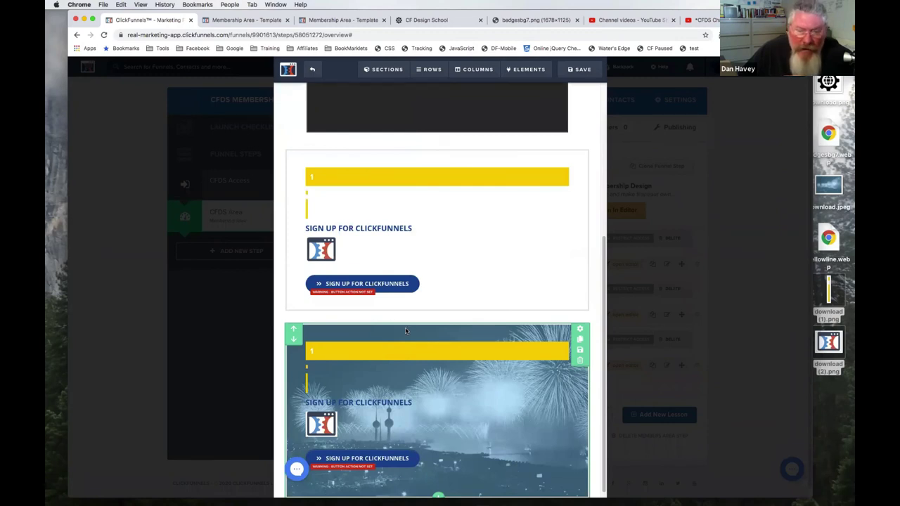
pyautogui.scroll(5, 405, 331)
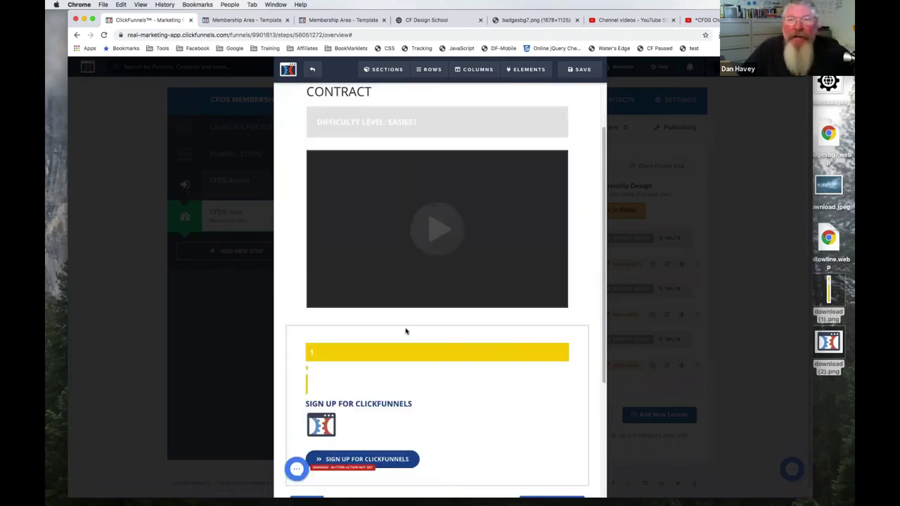
pyautogui.scroll(2, 405, 331)
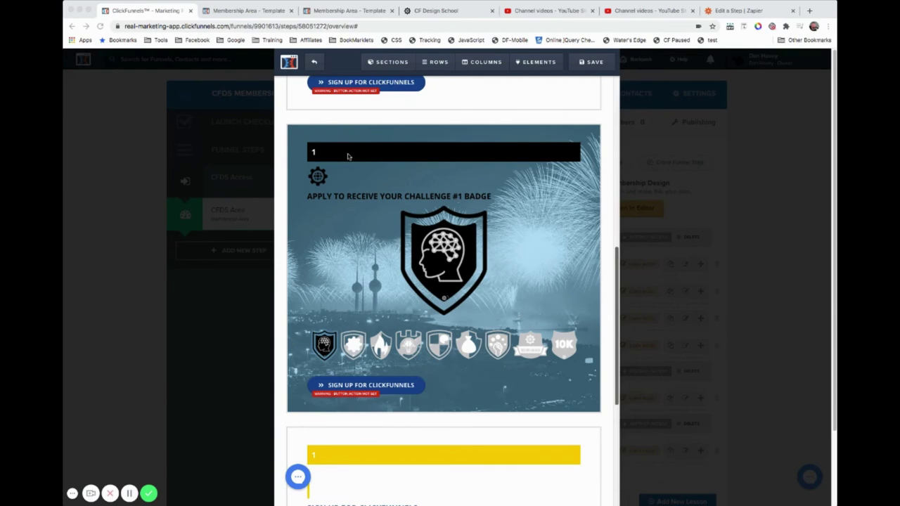
# Step: Compare the Challenge #1 badge block in the editor and membership area preview with the CF Design School original
pyautogui.click(448, 13)
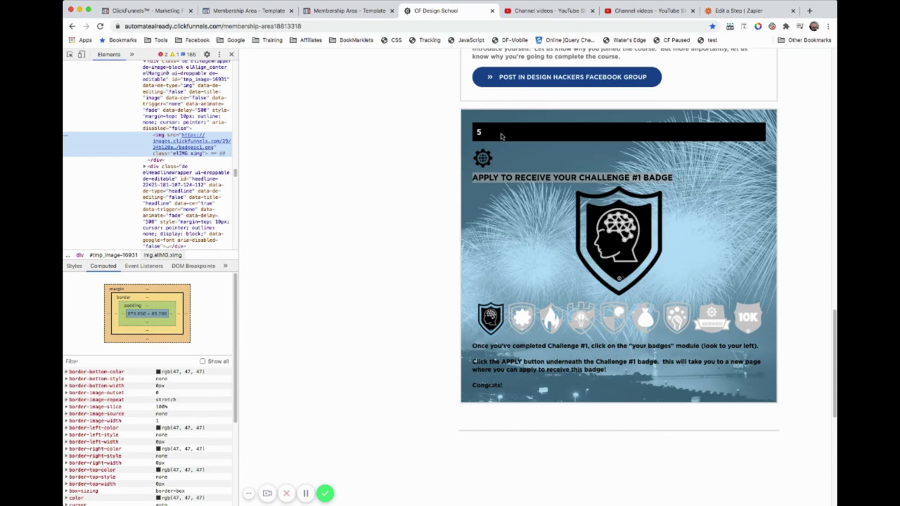
pyautogui.click(156, 11)
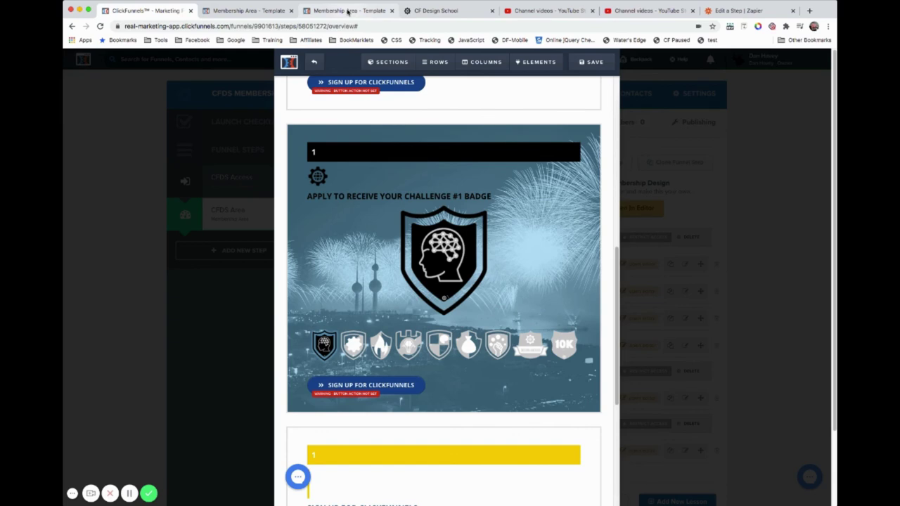
pyautogui.click(348, 12)
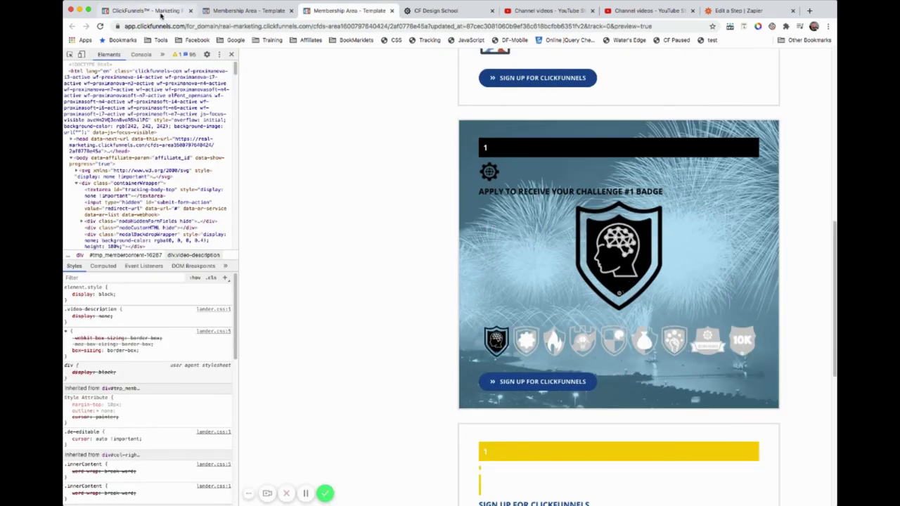
pyautogui.click(159, 11)
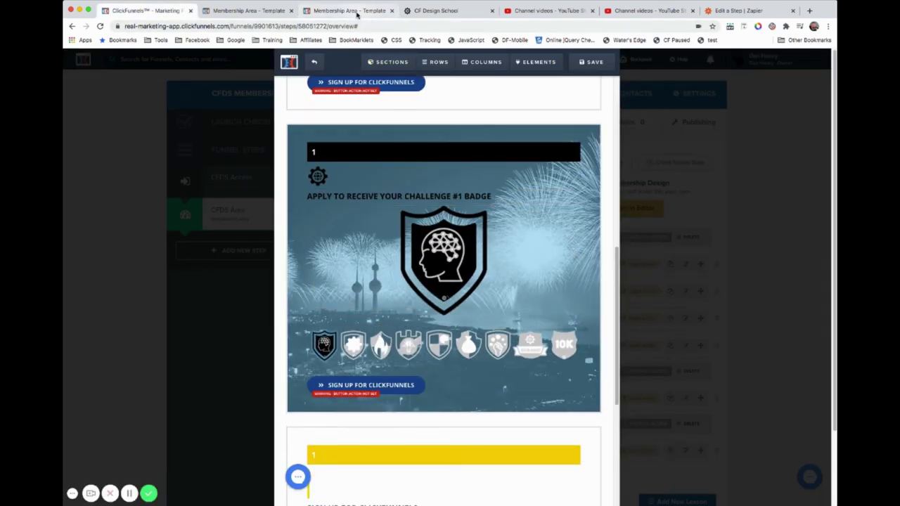
pyautogui.click(358, 12)
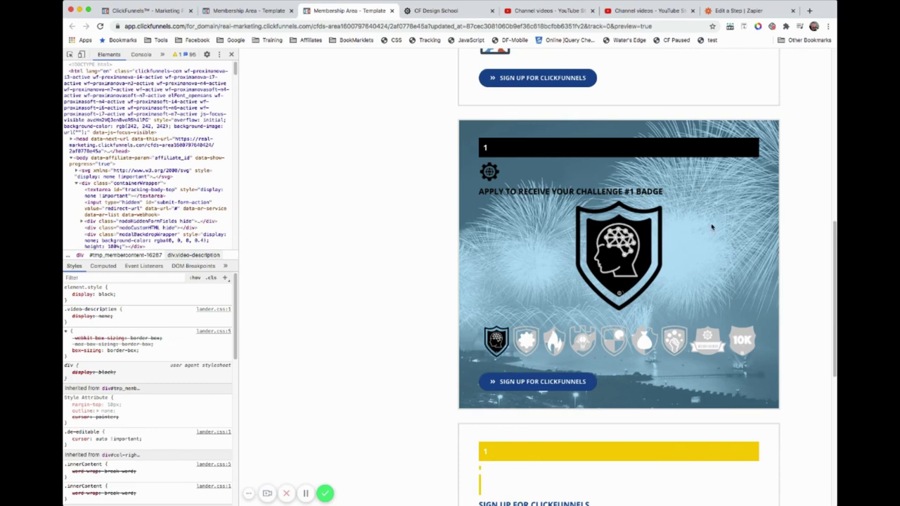
pyautogui.scroll(-1, 711, 227)
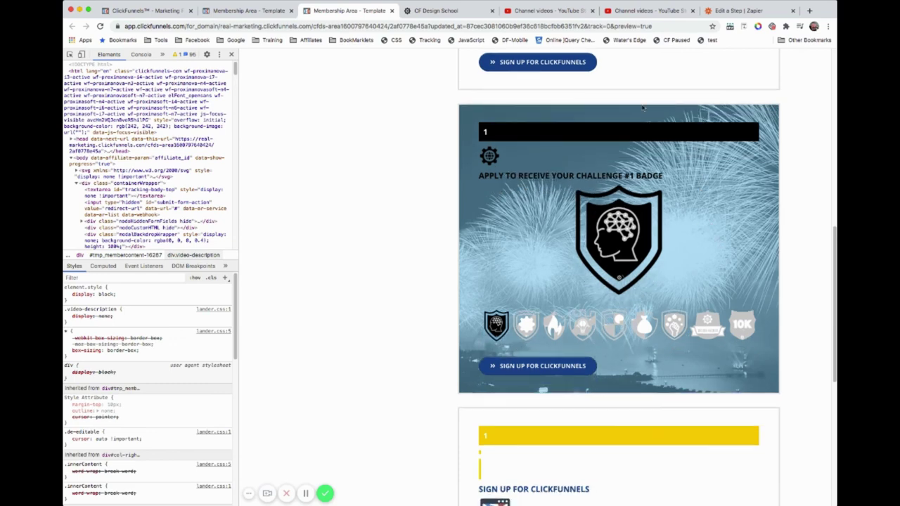
pyautogui.click(450, 13)
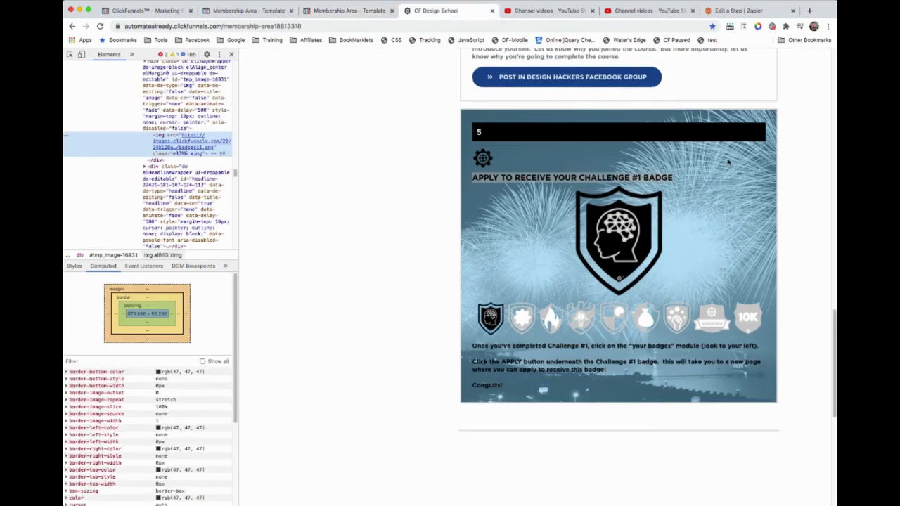
pyautogui.click(344, 10)
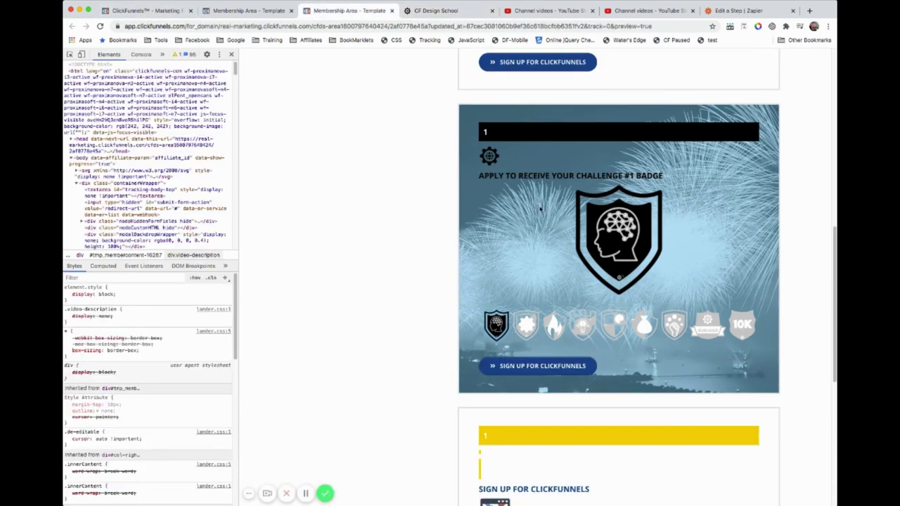
# Step: Check the badge section's fireworks background in the editor against its parallax scrolling in the membership area preview
pyautogui.click(155, 11)
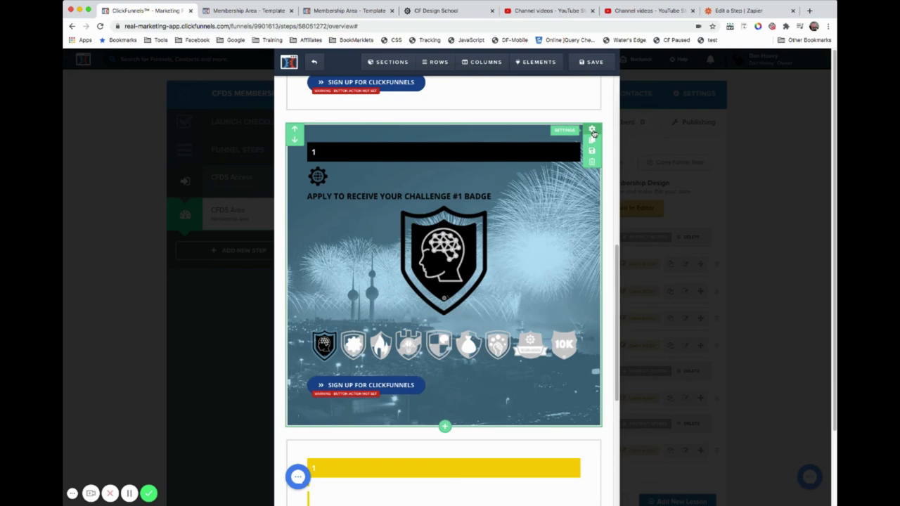
pyautogui.click(360, 13)
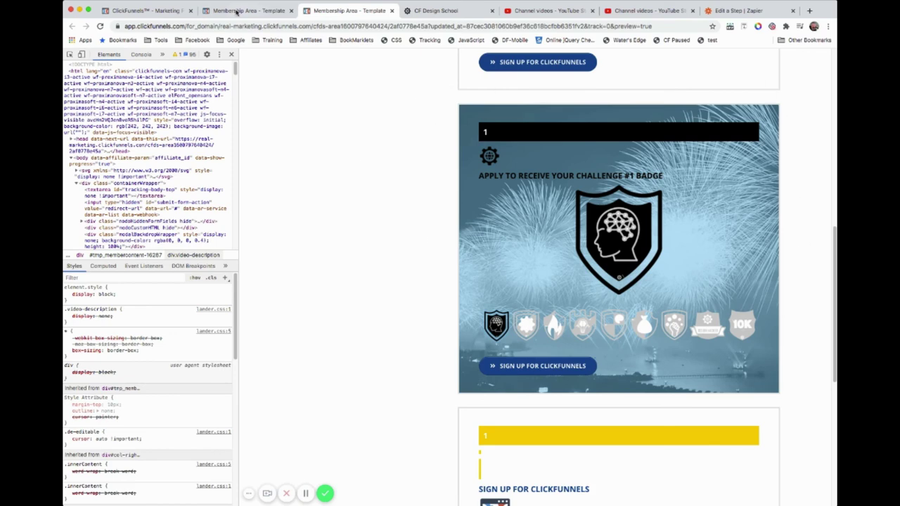
pyautogui.click(156, 14)
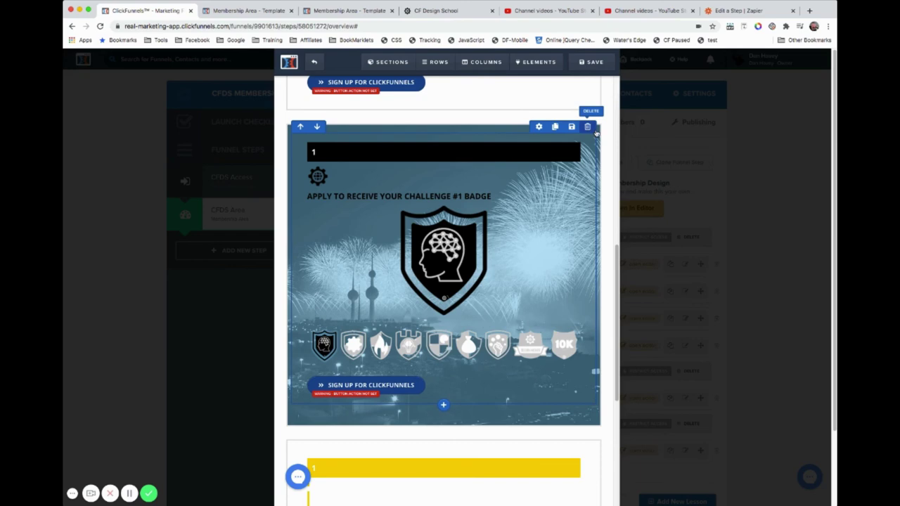
pyautogui.click(350, 10)
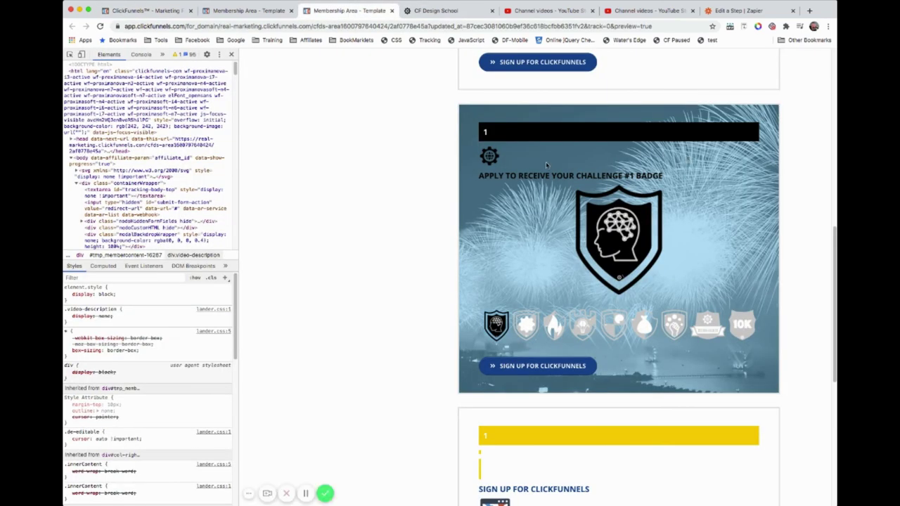
pyautogui.scroll(-2, 686, 266)
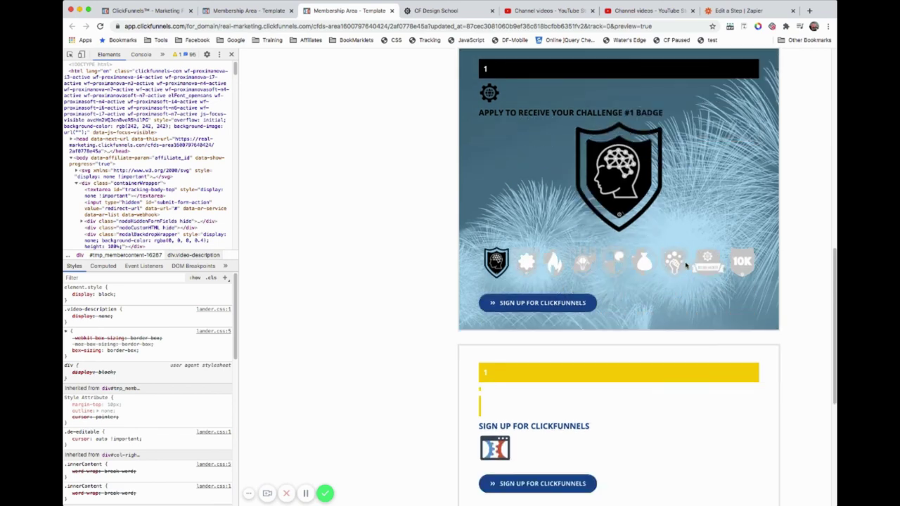
pyautogui.scroll(-5, 686, 265)
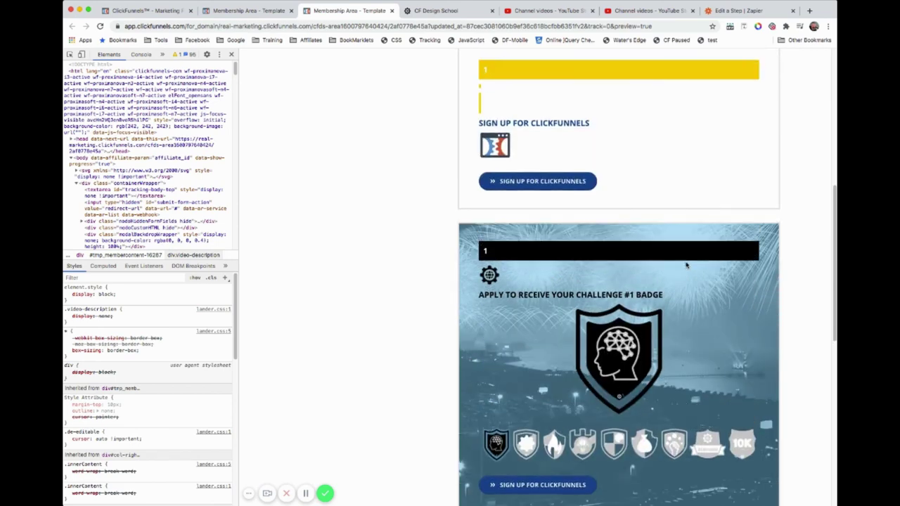
pyautogui.scroll(-4, 686, 266)
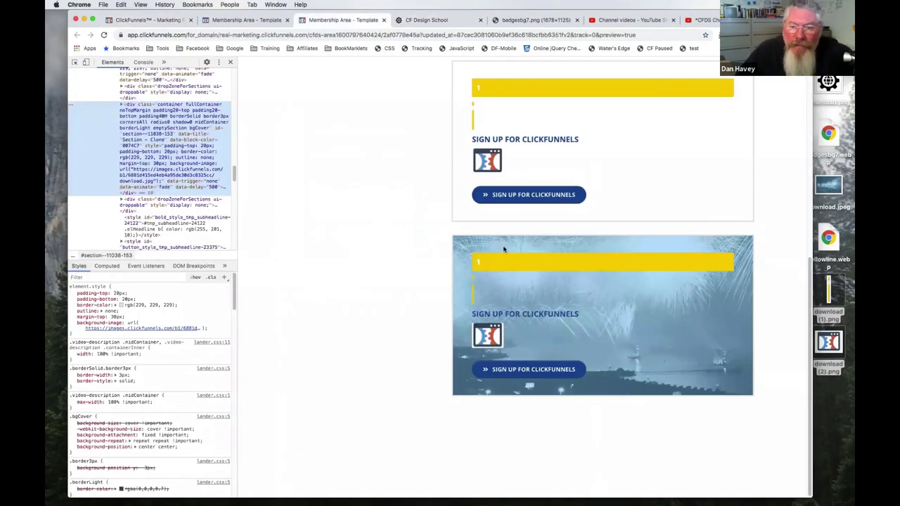
pyautogui.scroll(5, 388, 269)
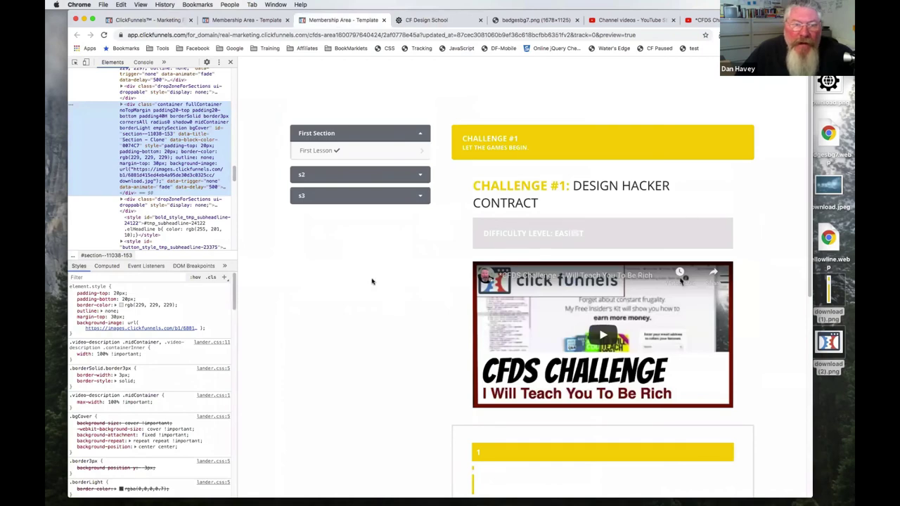
# Step: Copy the "Questions?" contact line from the CF Design School page header and return to the membership area template editor
pyautogui.click(239, 21)
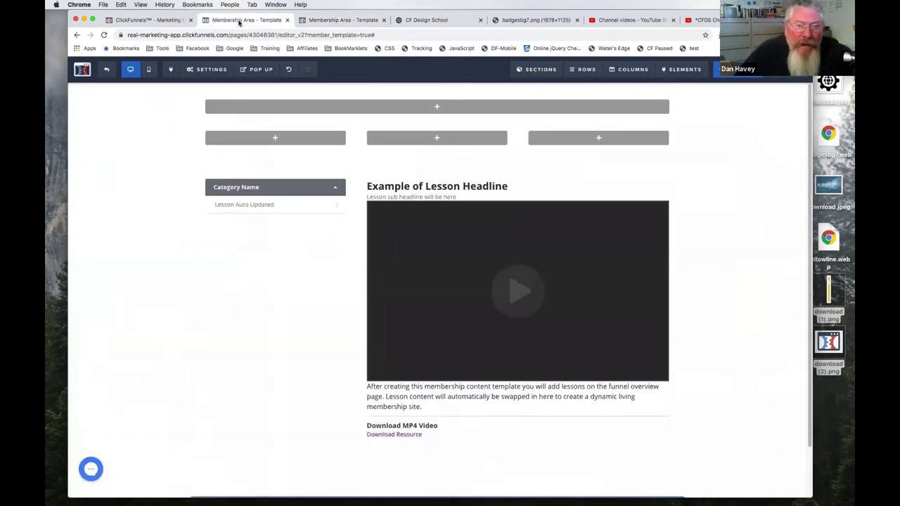
pyautogui.click(427, 20)
pyautogui.scroll(10, 374, 265)
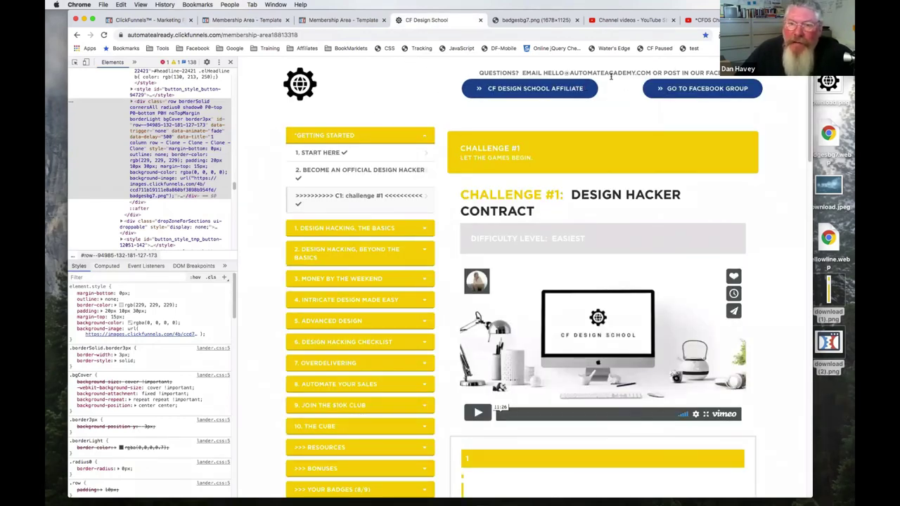
pyautogui.tripleClick(562, 72)
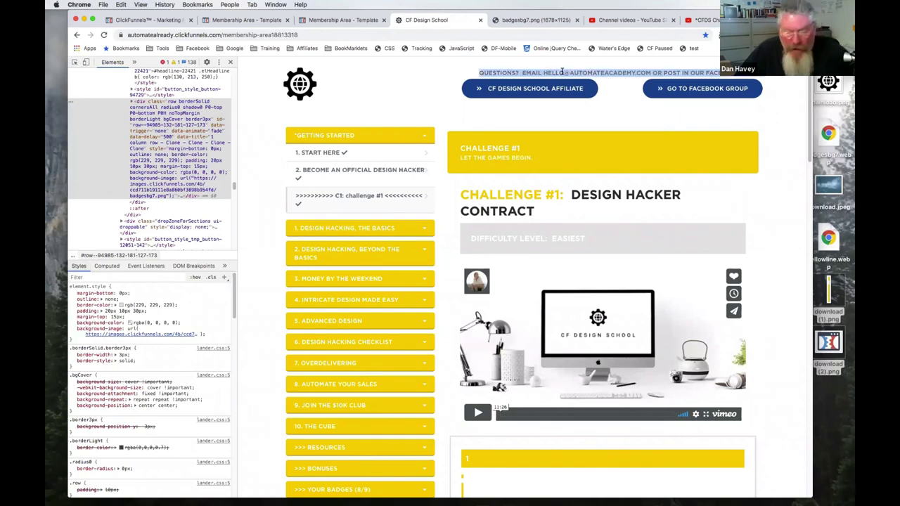
pyautogui.press('super+c')
pyautogui.click(171, 25)
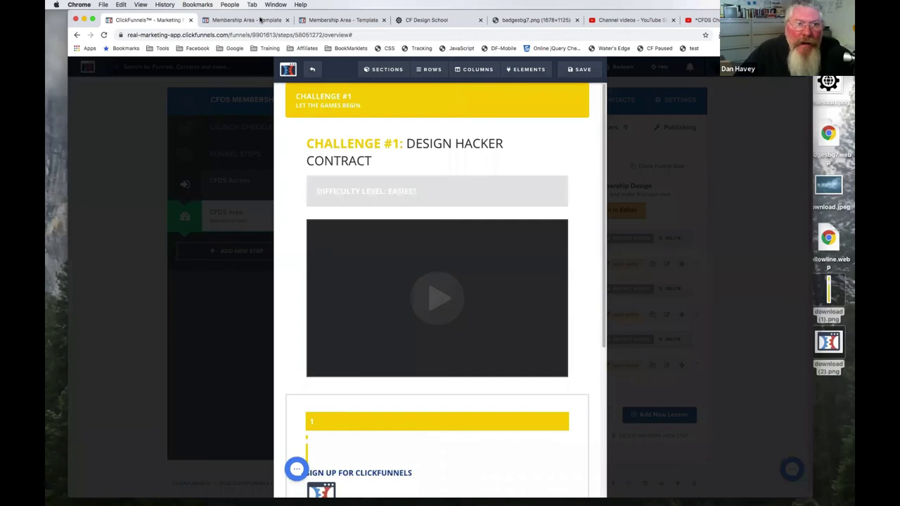
pyautogui.click(259, 20)
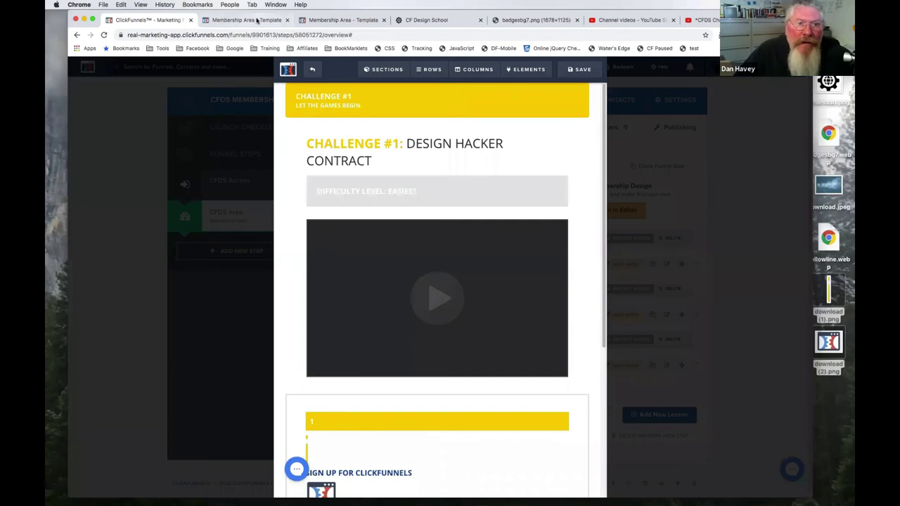
# Step: Save the Challenge #1 lesson and exit its editor to the CFDS Area funnel step overview
pyautogui.click(161, 20)
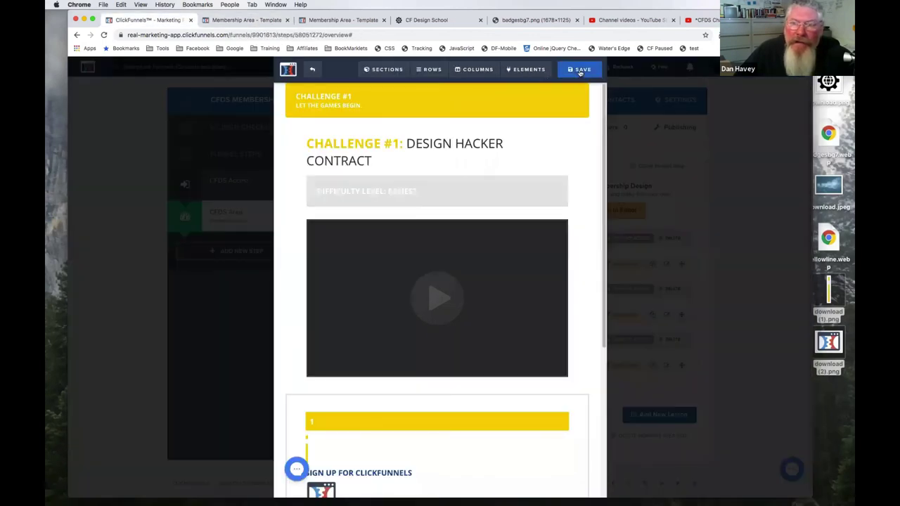
pyautogui.click(580, 70)
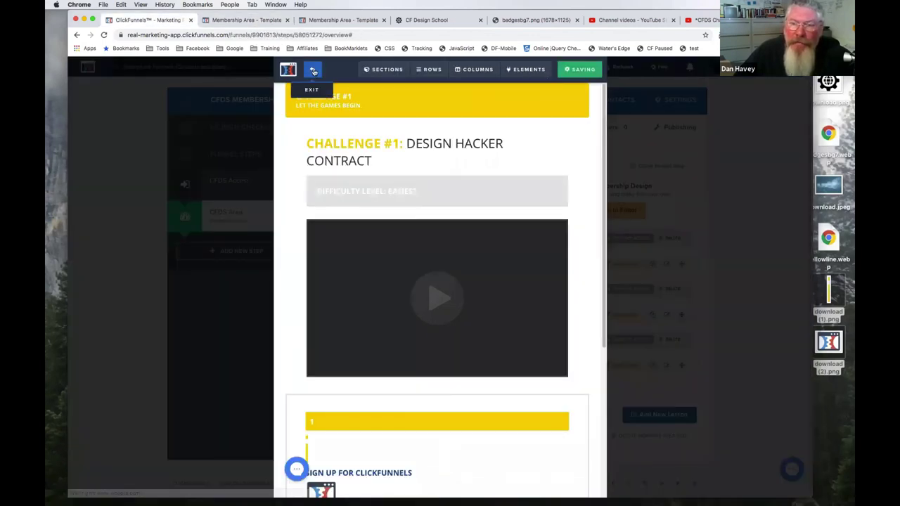
pyautogui.click(313, 72)
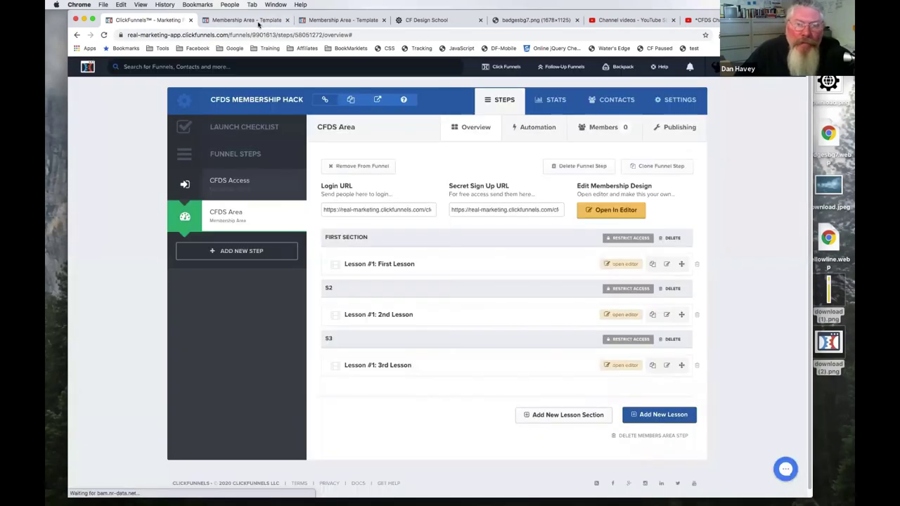
# Step: Add a sub-headline to the one-column row of the membership template header and paste the copied "Questions?" contact line into it
pyautogui.click(259, 21)
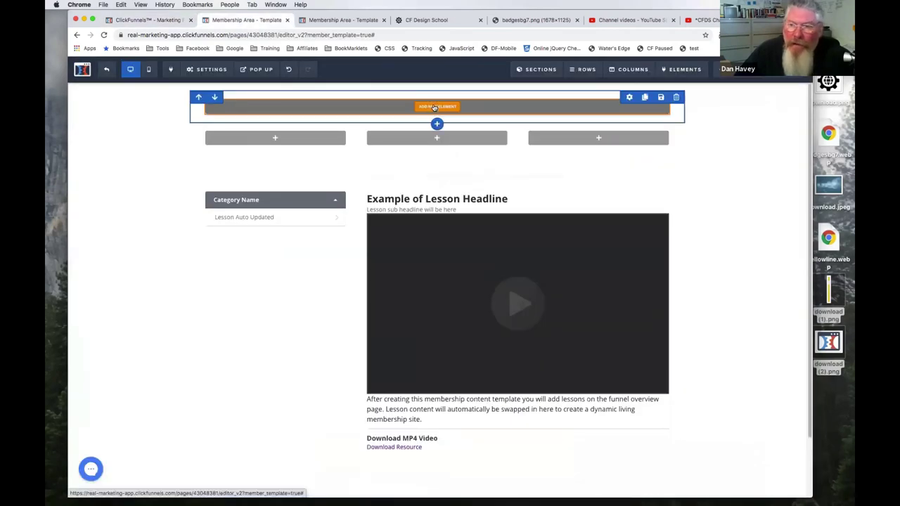
pyautogui.click(435, 107)
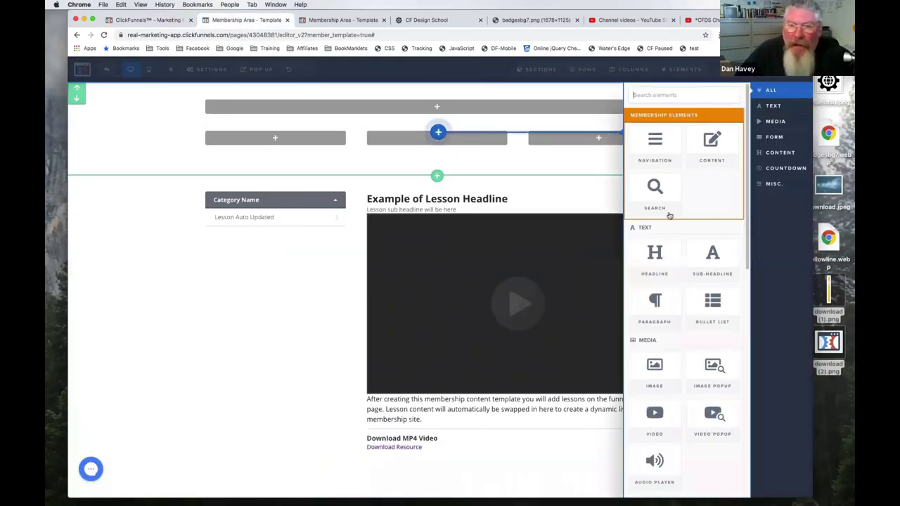
pyautogui.moveTo(712, 260); pyautogui.dragTo(433, 106)
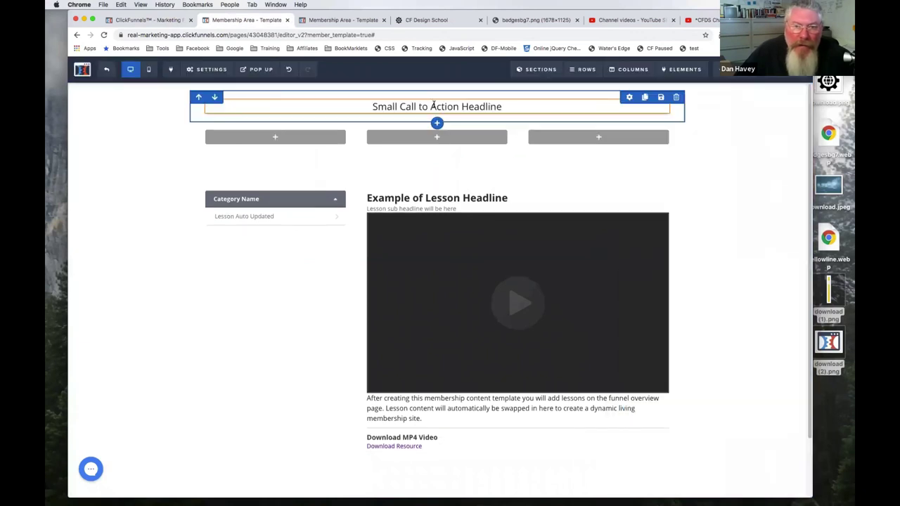
pyautogui.click(433, 105)
pyautogui.press('super+v')
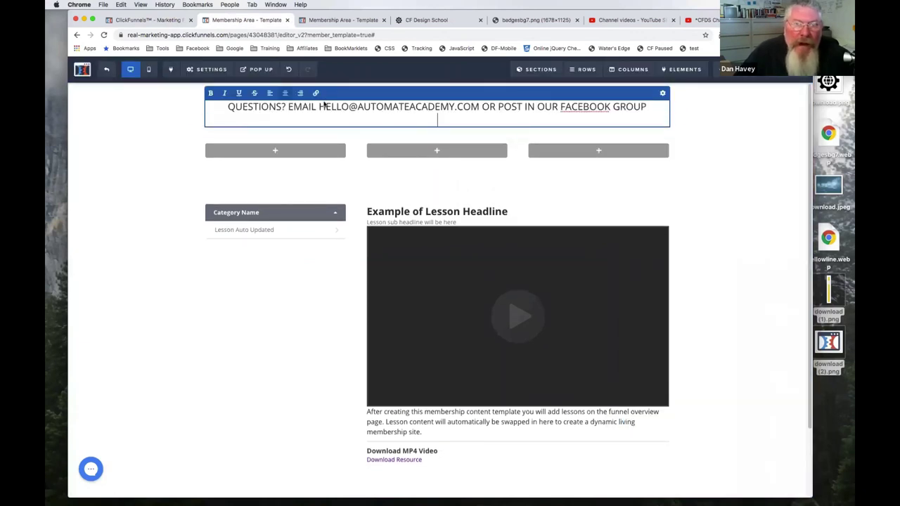
# Step: Inspect the font size, text colour and line height of the "Questions?" line in the CF Design School header
pyautogui.press('super+4')
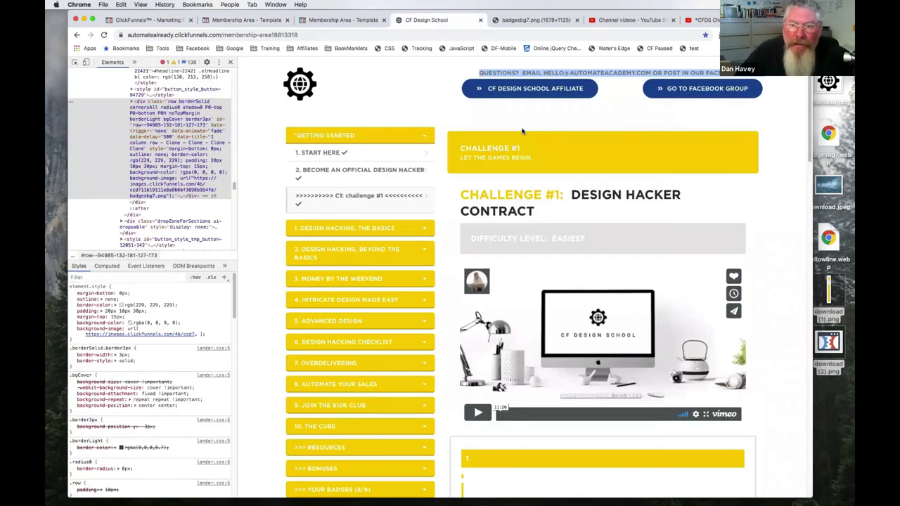
pyautogui.rightClick(503, 71)
pyautogui.click(522, 139)
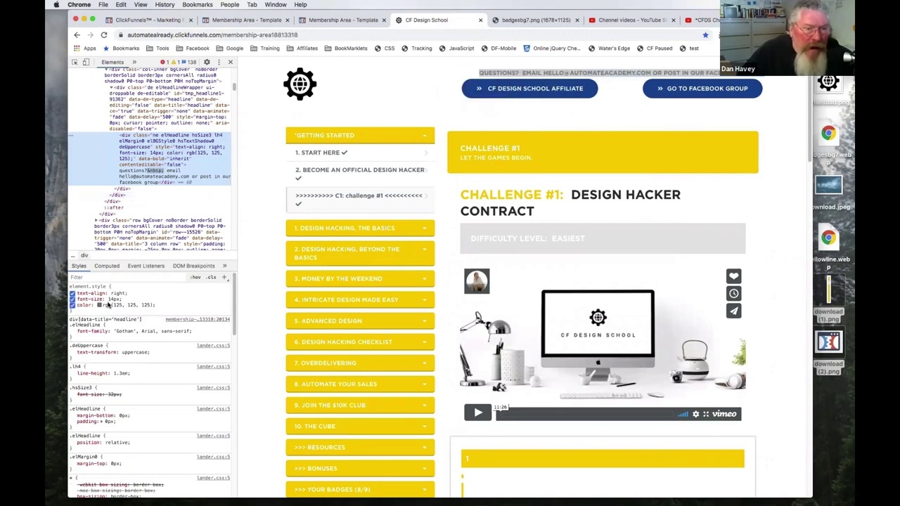
pyautogui.click(100, 305)
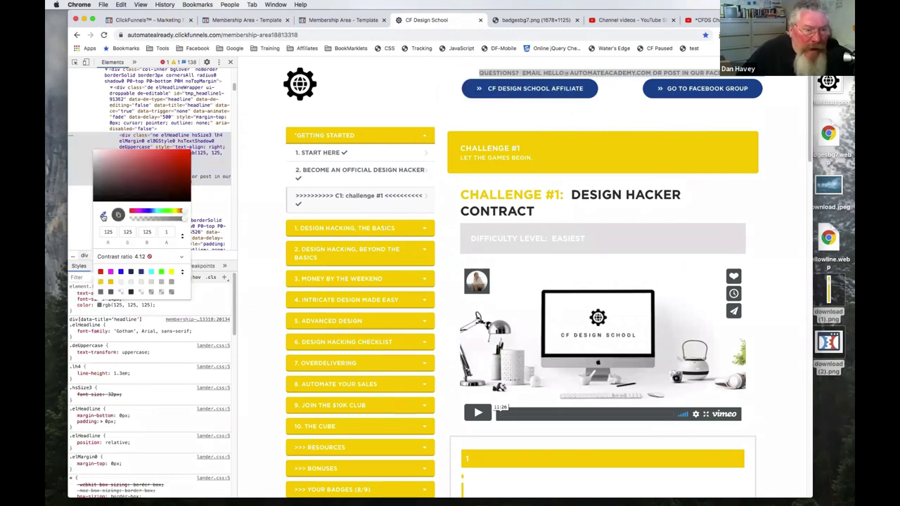
pyautogui.click(155, 370)
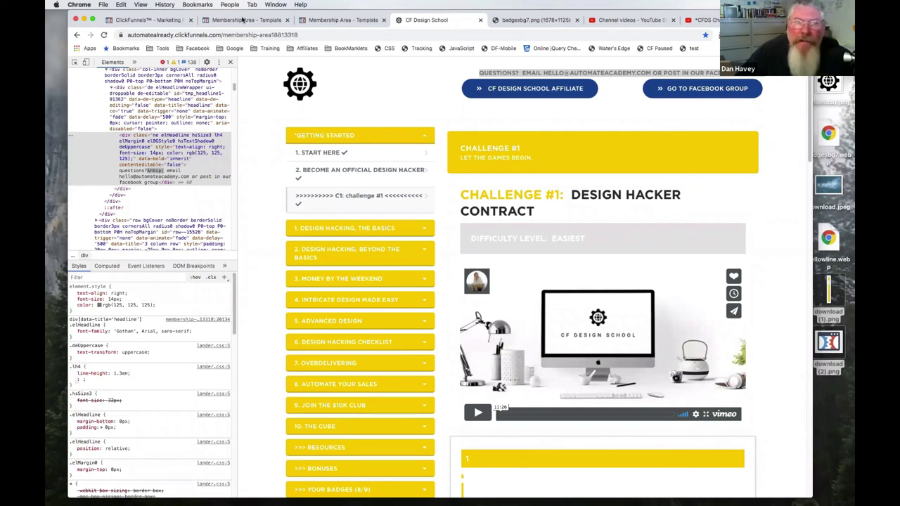
# Step: In the membership template editor, set the contact line's font size to 14 and its text color to #7d7d7d
pyautogui.click(148, 20)
pyautogui.click(240, 21)
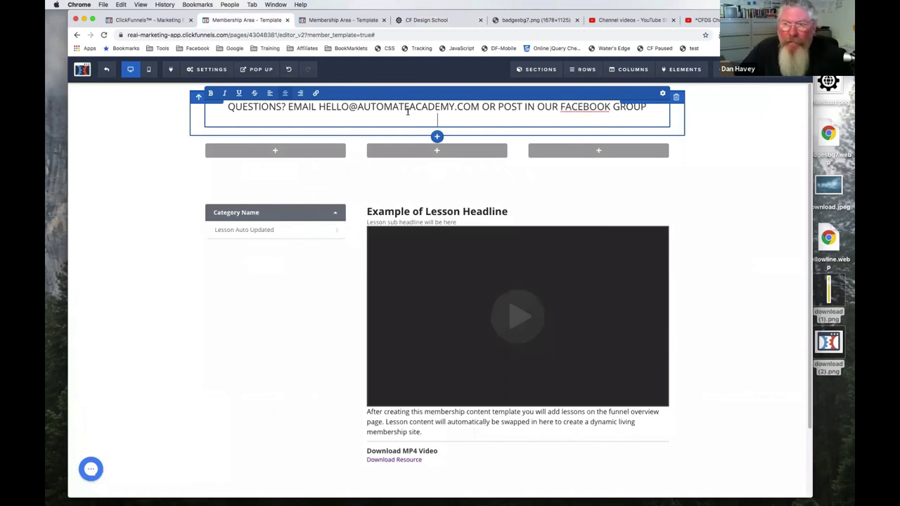
pyautogui.click(664, 95)
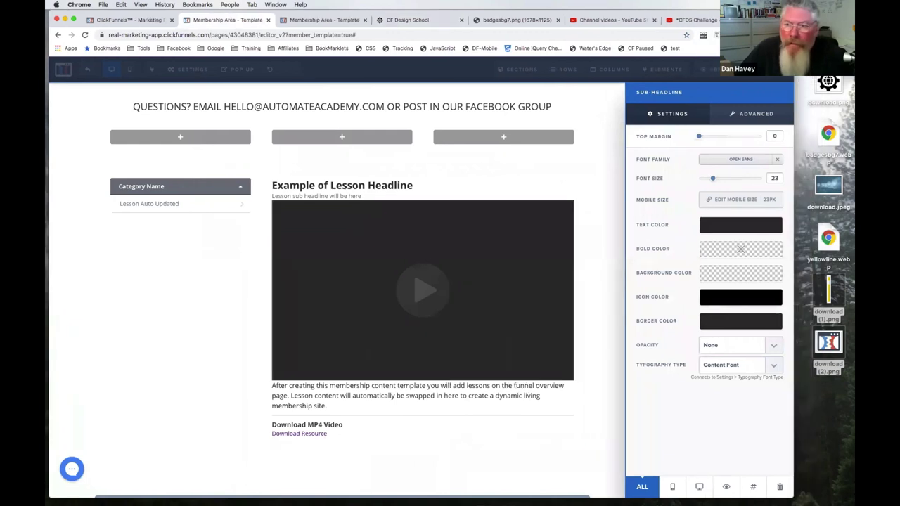
pyautogui.moveTo(692, 180); pyautogui.dragTo(680, 178)
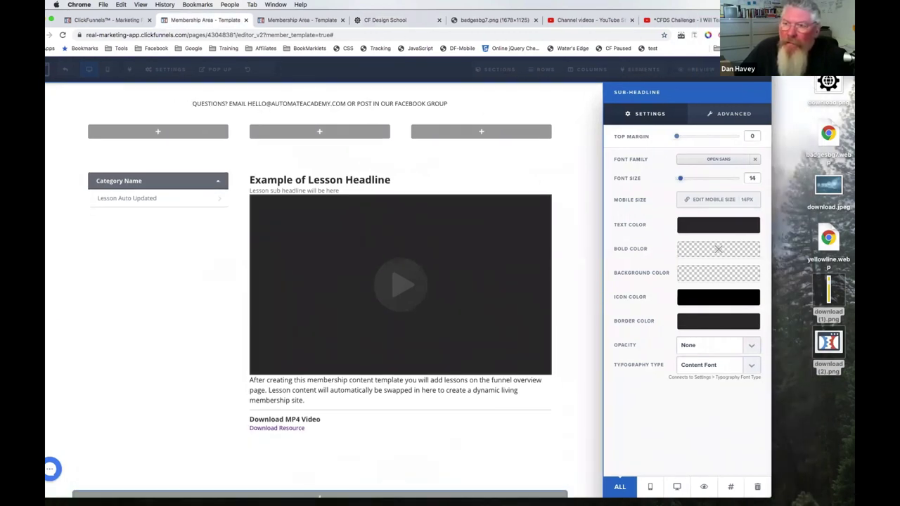
pyautogui.click(695, 226)
pyautogui.tripleClick(708, 326)
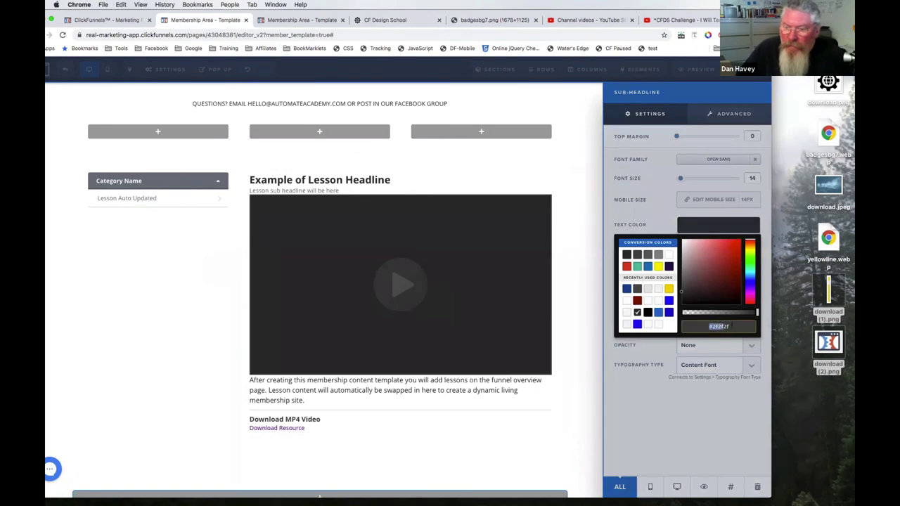
pyautogui.write('#7d7d7d')
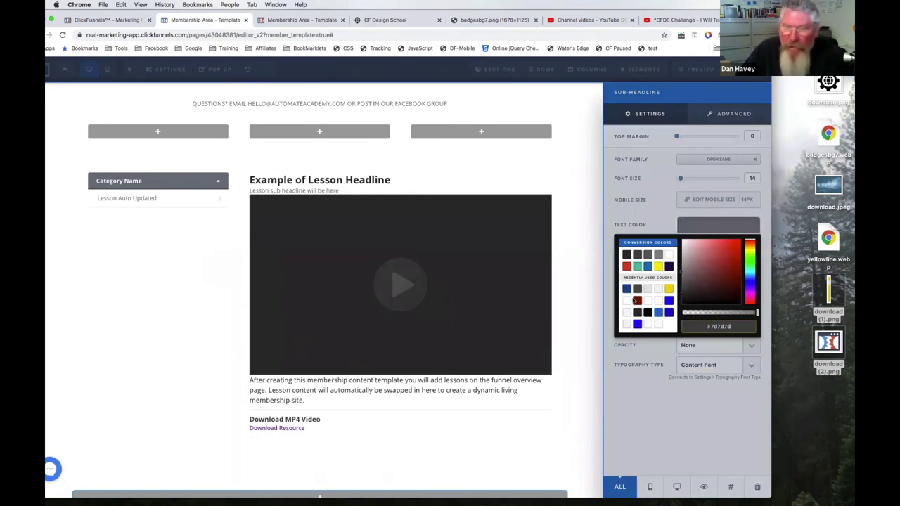
pyautogui.click(393, 106)
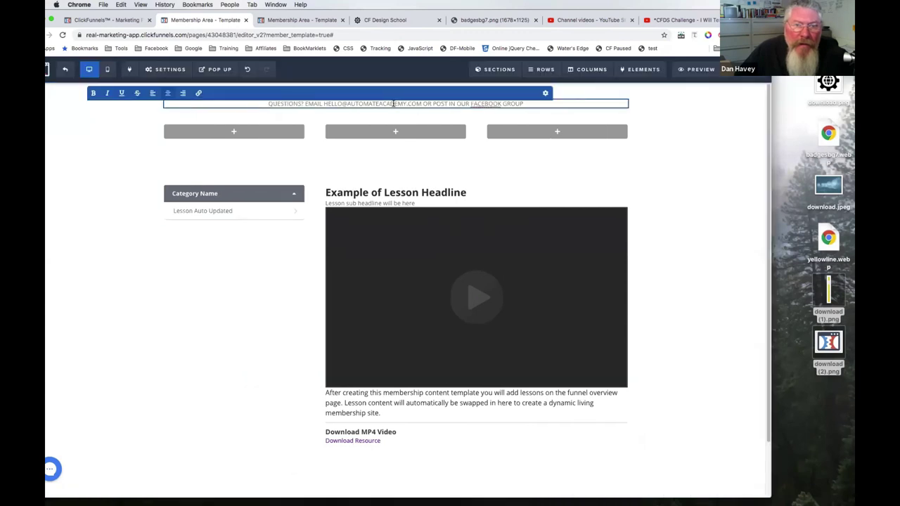
# Step: Make the entire "Questions?" contact line bold
pyautogui.tripleClick(374, 104)
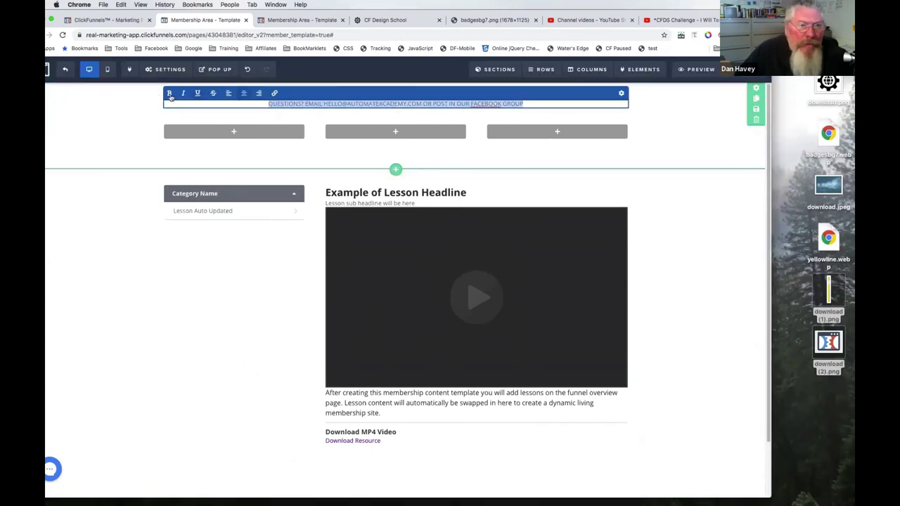
pyautogui.click(169, 93)
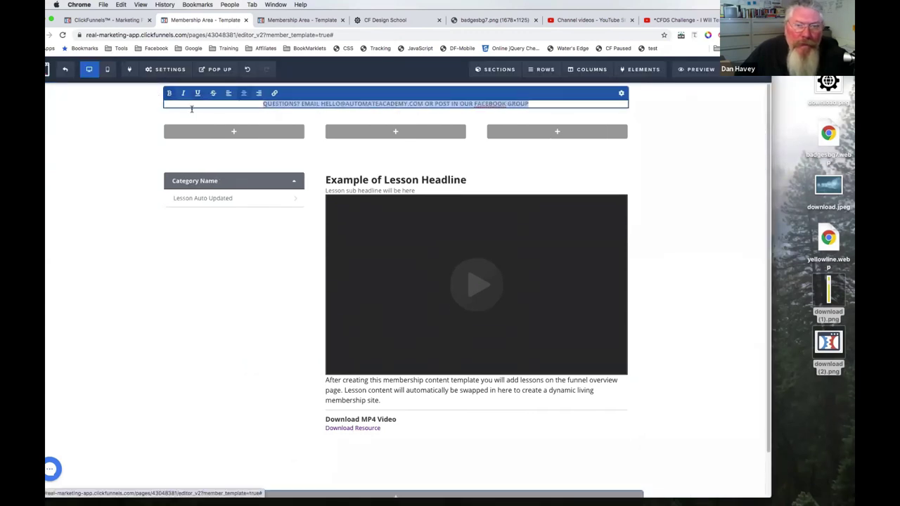
pyautogui.click(139, 134)
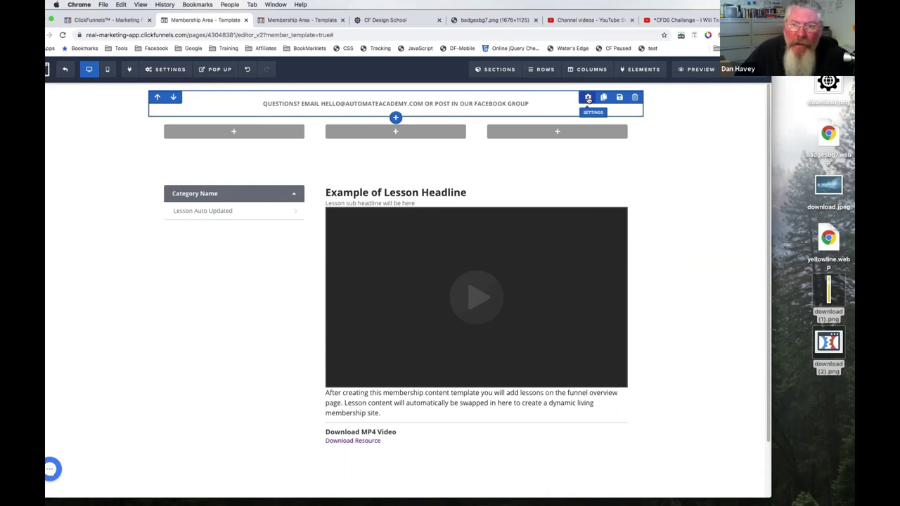
# Step: Set the contact line's row width to 65% and align the row right
pyautogui.click(587, 97)
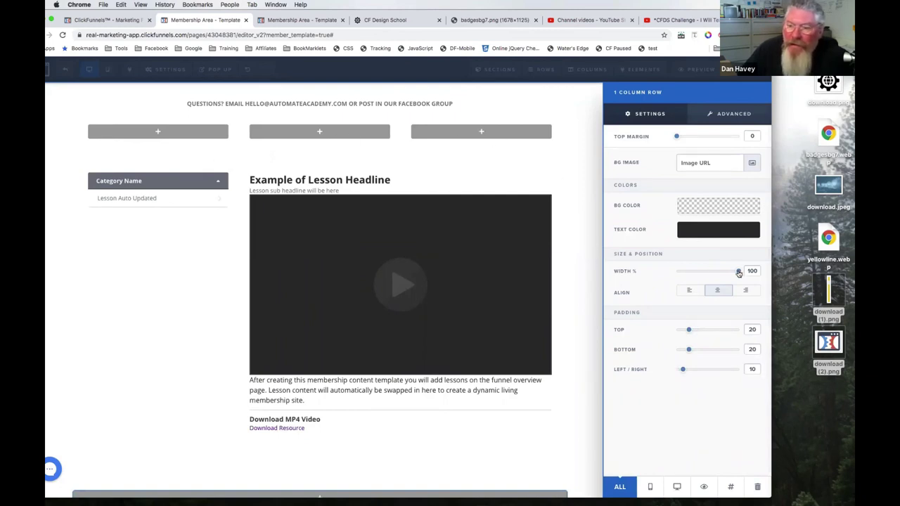
pyautogui.moveTo(738, 273); pyautogui.dragTo(705, 274)
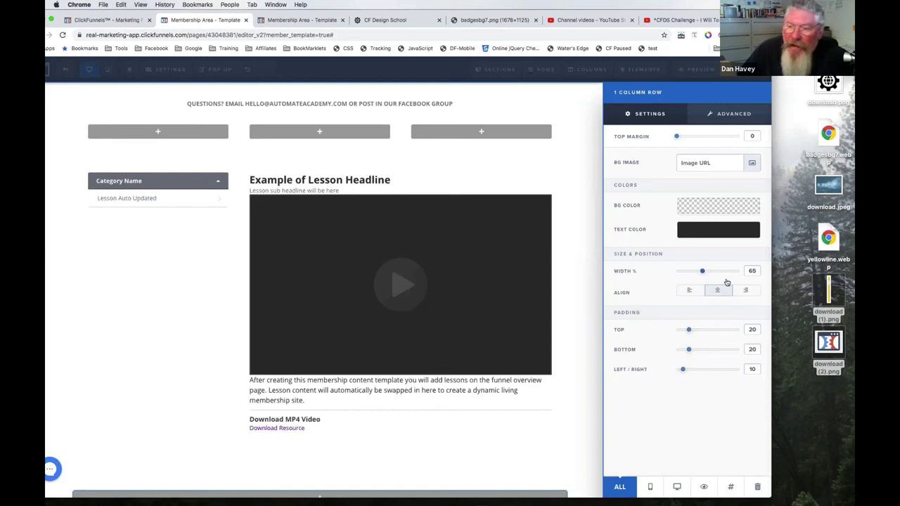
pyautogui.click(743, 291)
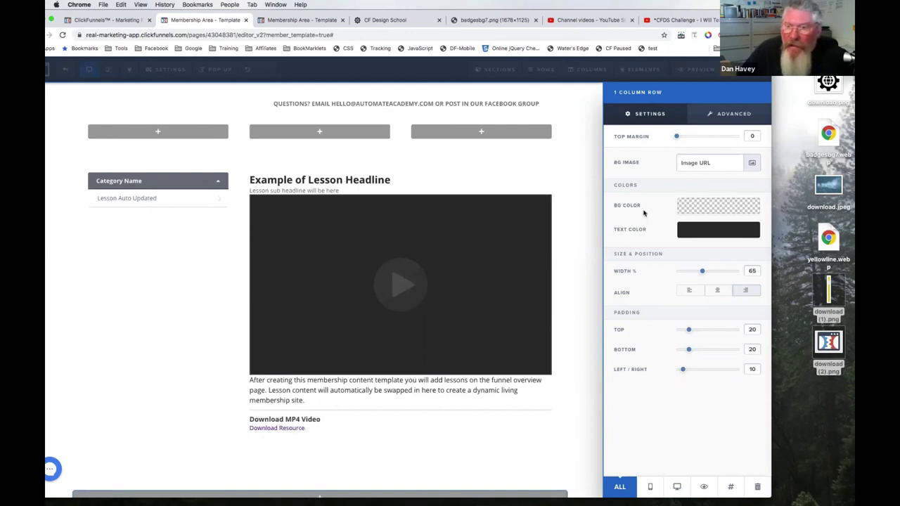
pyautogui.click(412, 104)
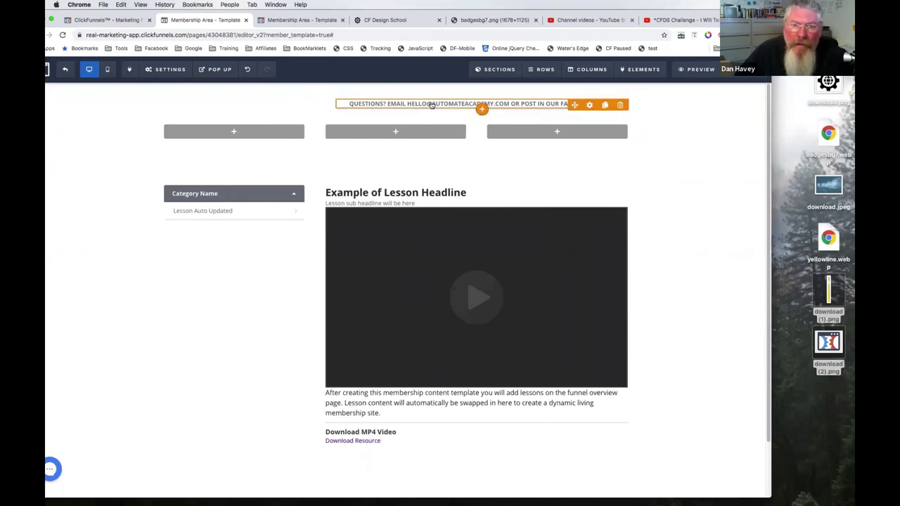
pyautogui.click(432, 104)
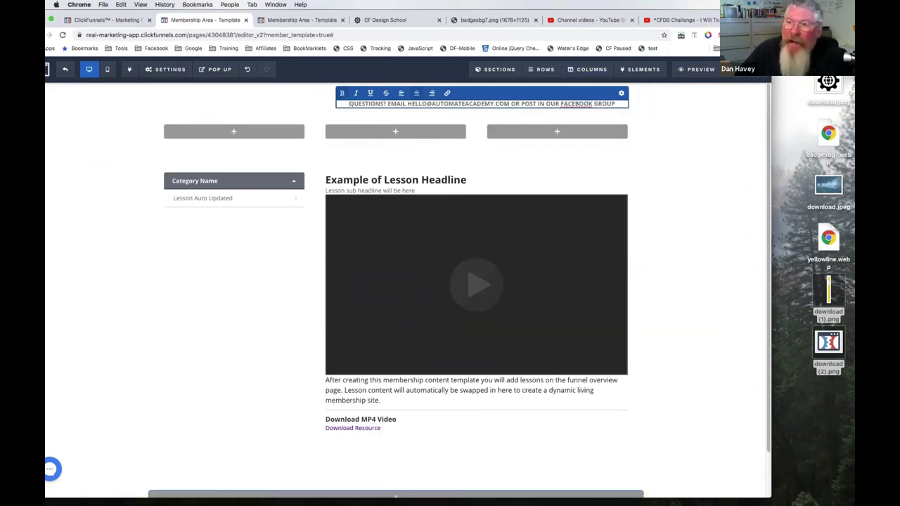
# Step: Add an image element to the first column of the header's three-column row and upload the gear logo download.png into it
pyautogui.click(243, 131)
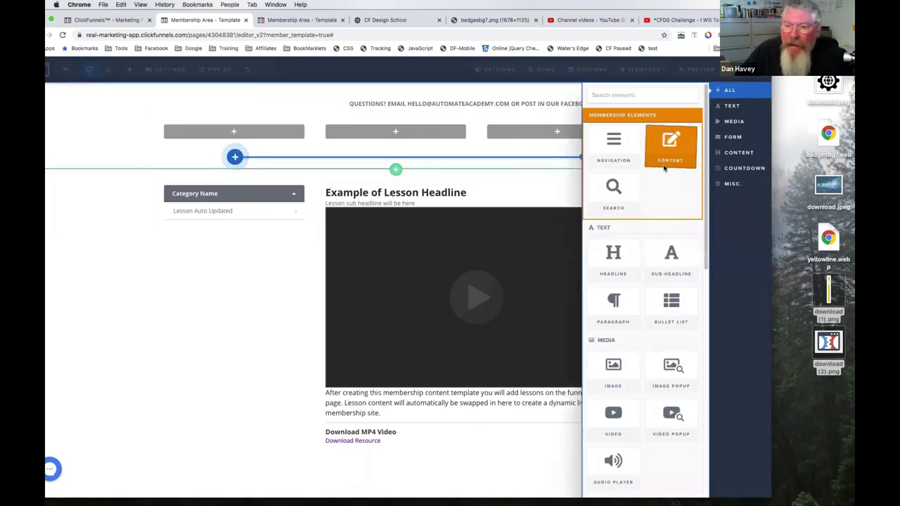
pyautogui.scroll(-5, 629, 296)
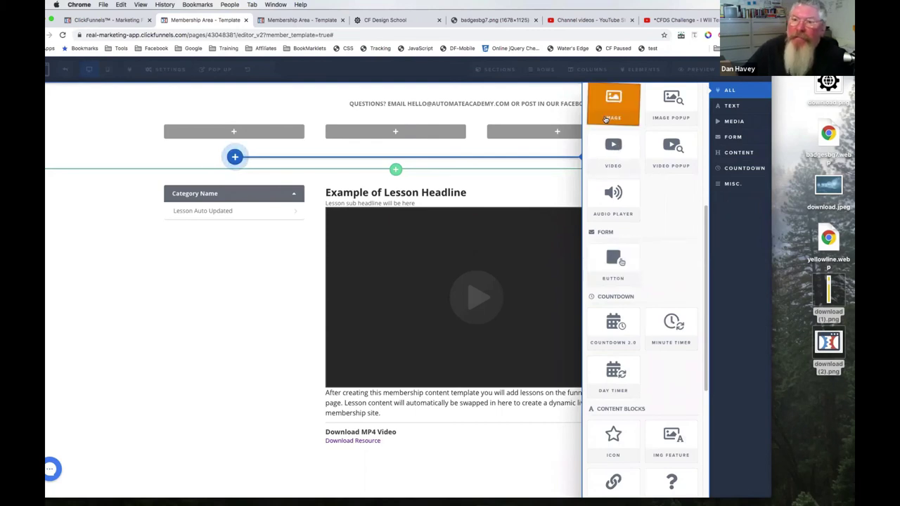
pyautogui.click(606, 118)
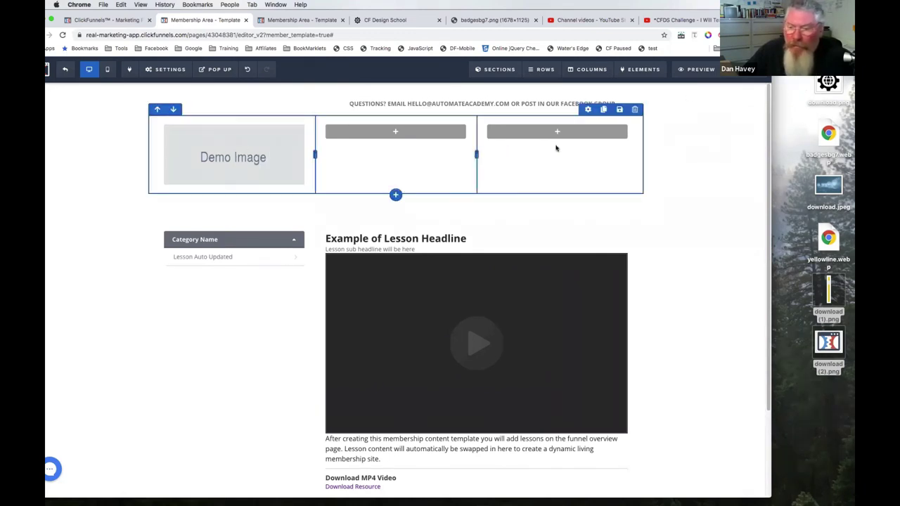
pyautogui.click(242, 153)
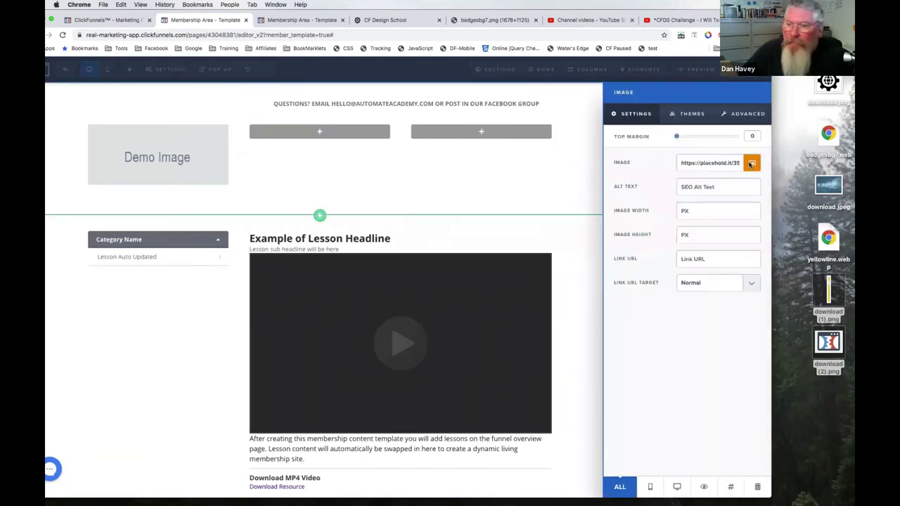
pyautogui.click(751, 164)
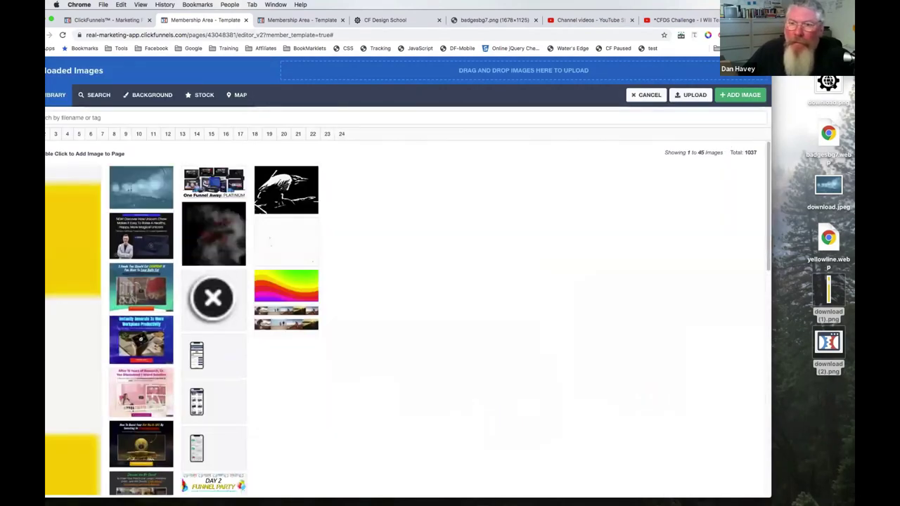
pyautogui.moveTo(690, 79); pyautogui.dragTo(582, 76)
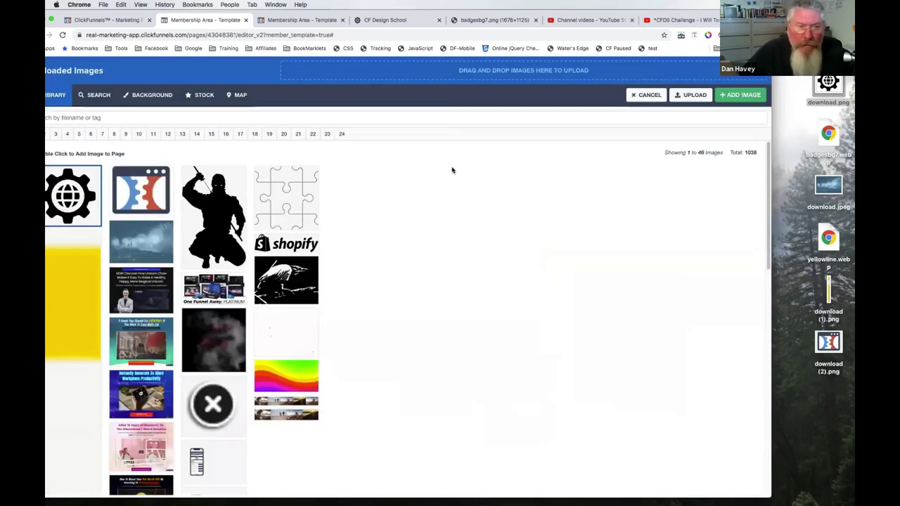
pyautogui.doubleClick(78, 196)
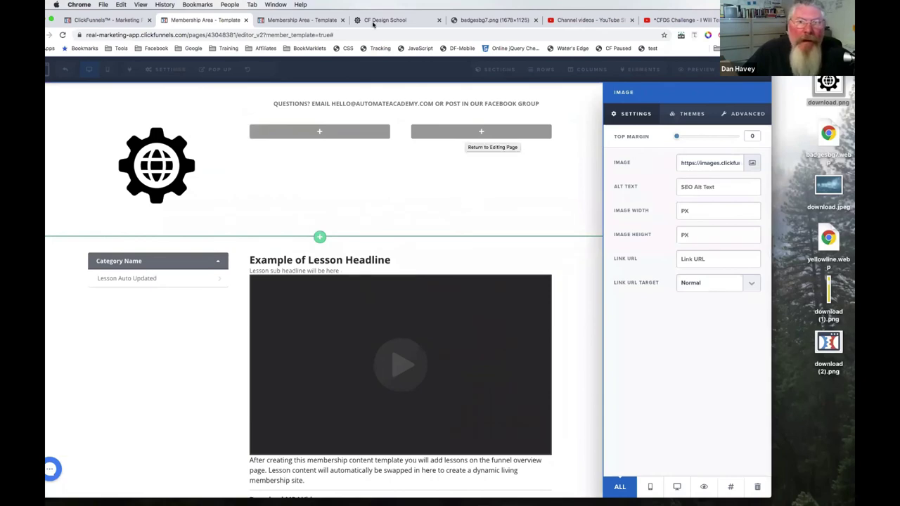
# Step: Inspect the gear logo in the CF Design School header for its image width, margin and computed styles
pyautogui.click(380, 20)
pyautogui.rightClick(263, 83)
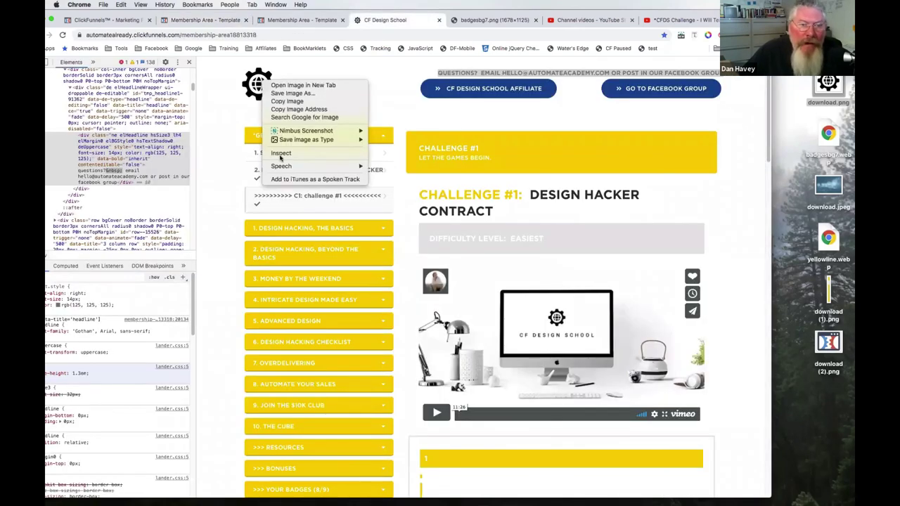
pyautogui.click(280, 154)
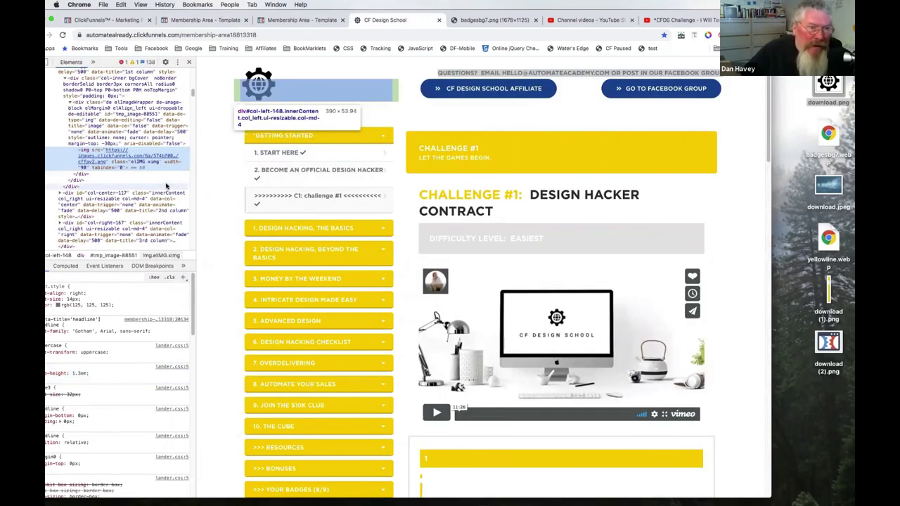
pyautogui.click(65, 265)
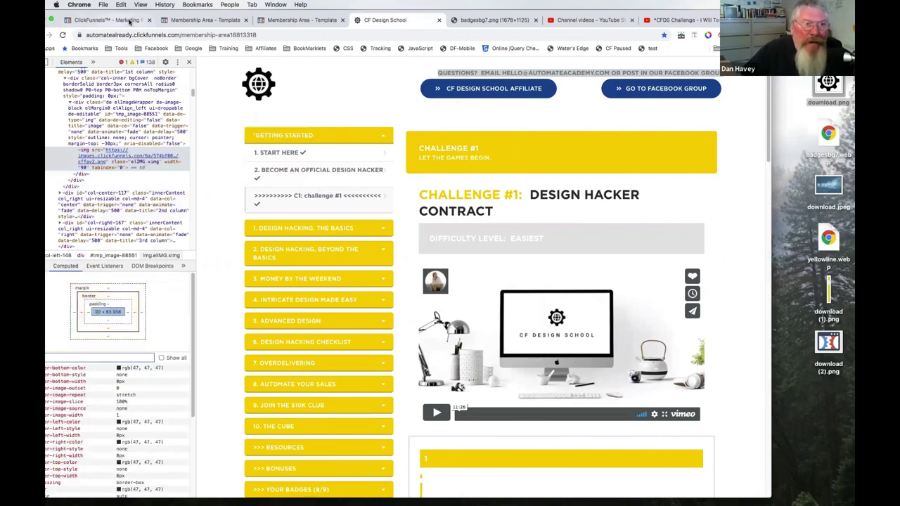
# Step: In the membership template editor, set the gear logo's image width to 90 and its top margin to -30
pyautogui.click(194, 20)
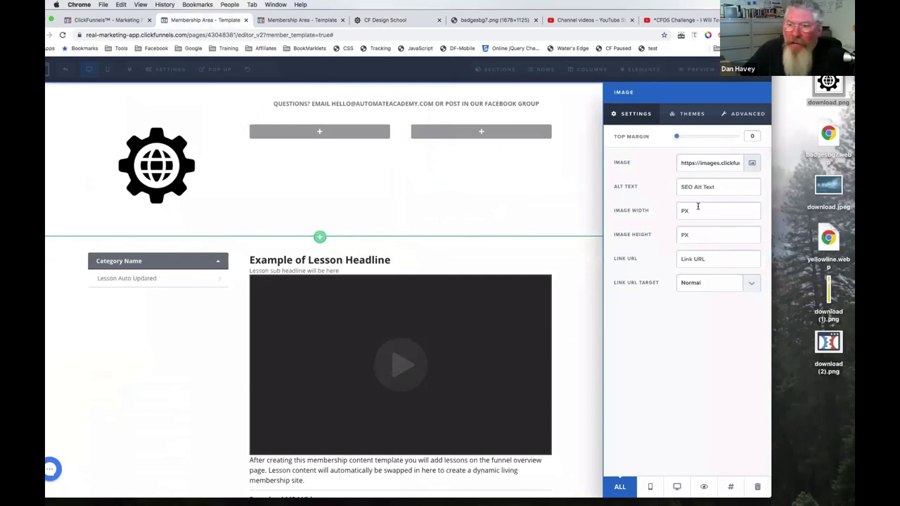
pyautogui.write('90')
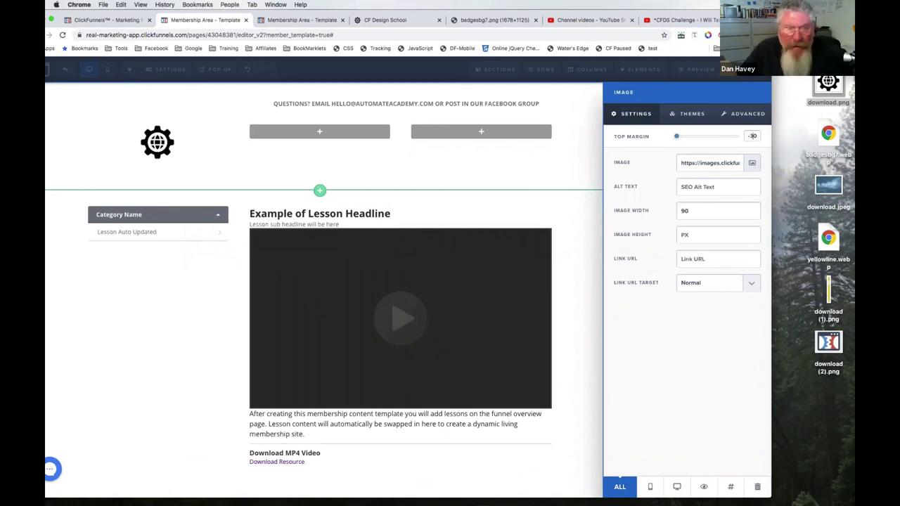
pyautogui.write('-30')
pyautogui.press('Return')
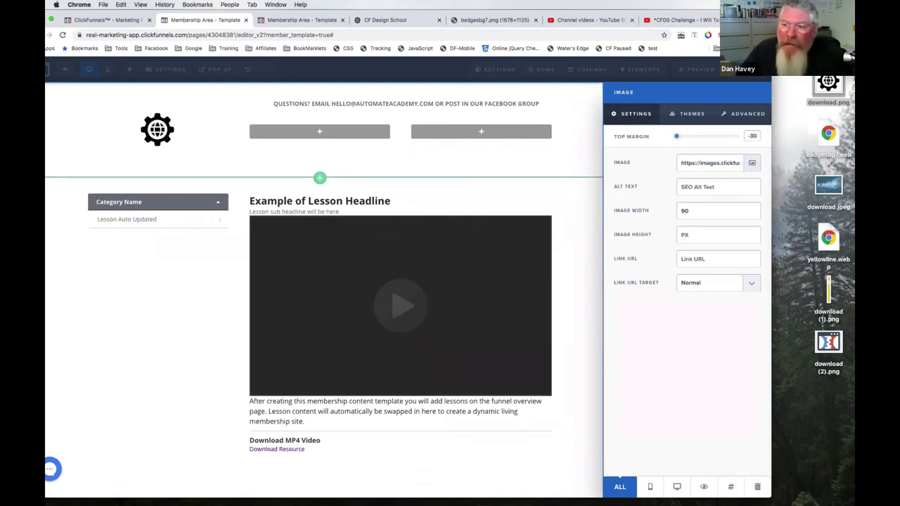
pyautogui.click(495, 135)
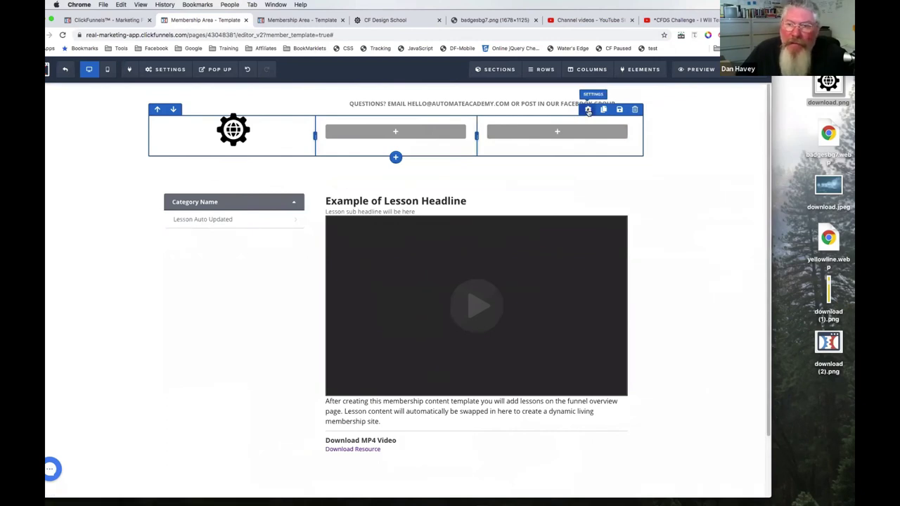
# Step: Set the top padding of the header's three-column row to 0
pyautogui.click(588, 110)
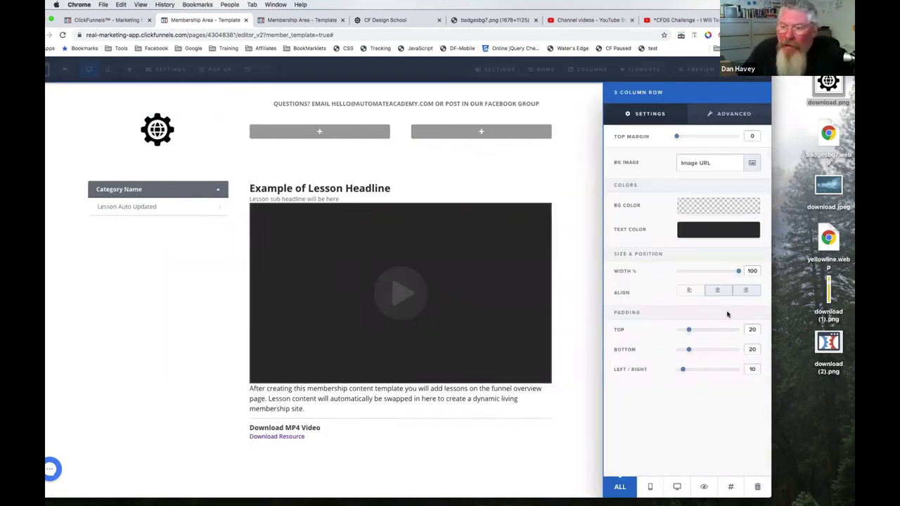
pyautogui.moveTo(690, 332); pyautogui.dragTo(676, 331)
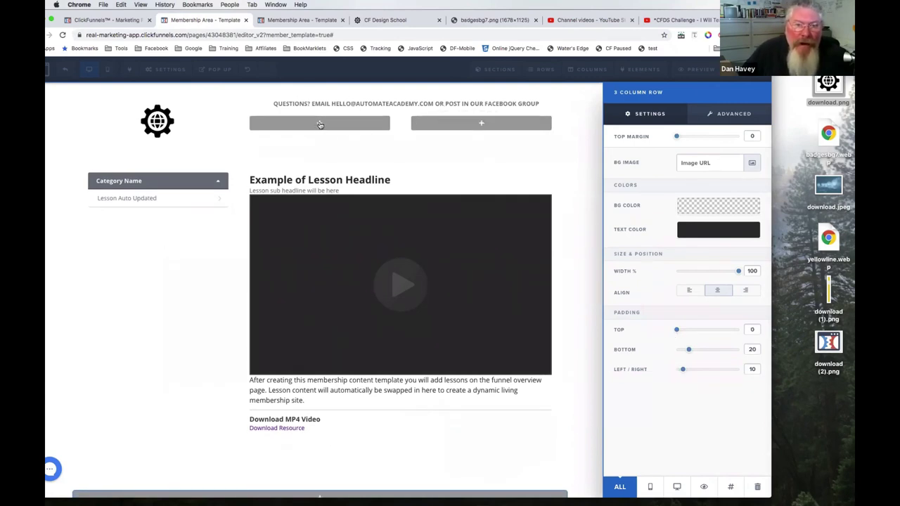
pyautogui.click(343, 128)
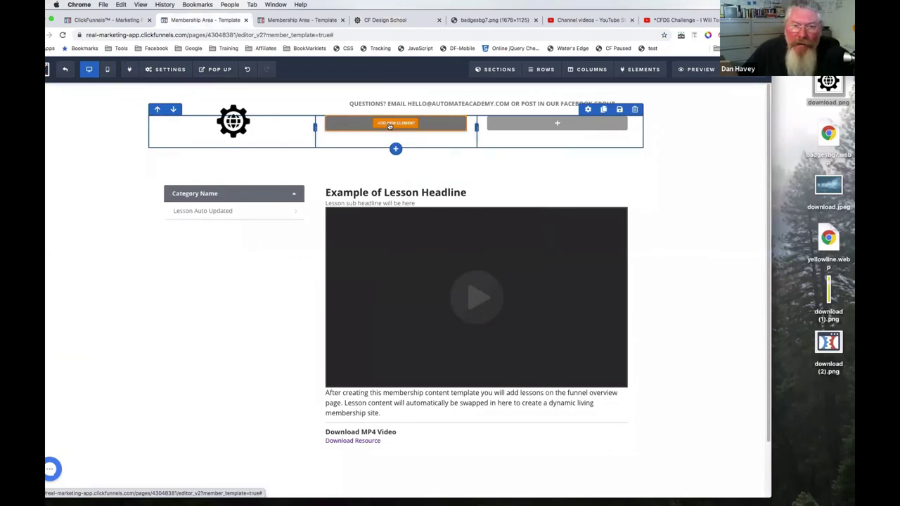
# Step: Add a button element to the second column of the header's three-column row
pyautogui.click(389, 124)
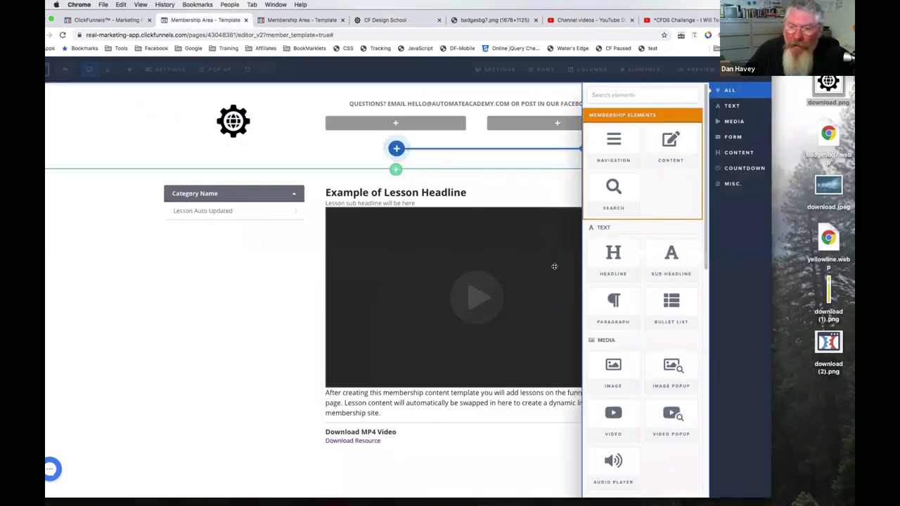
pyautogui.scroll(-5, 609, 211)
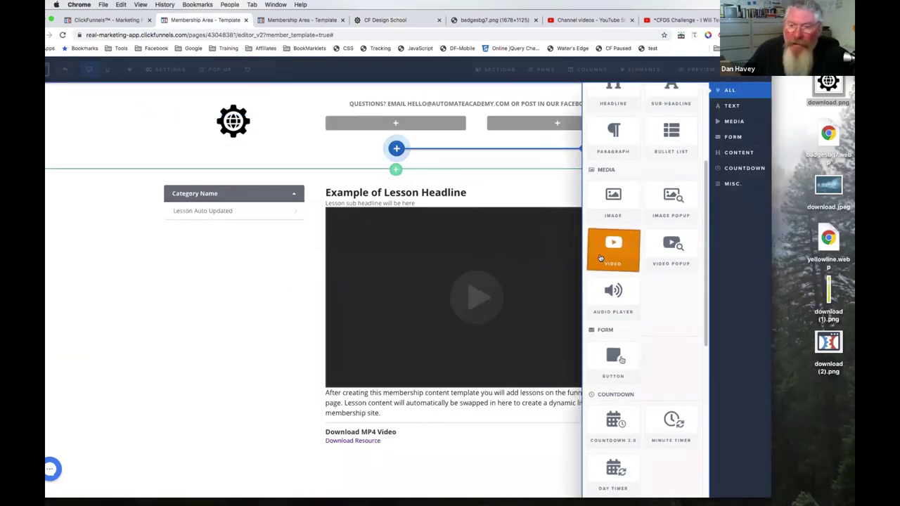
pyautogui.scroll(-3, 599, 258)
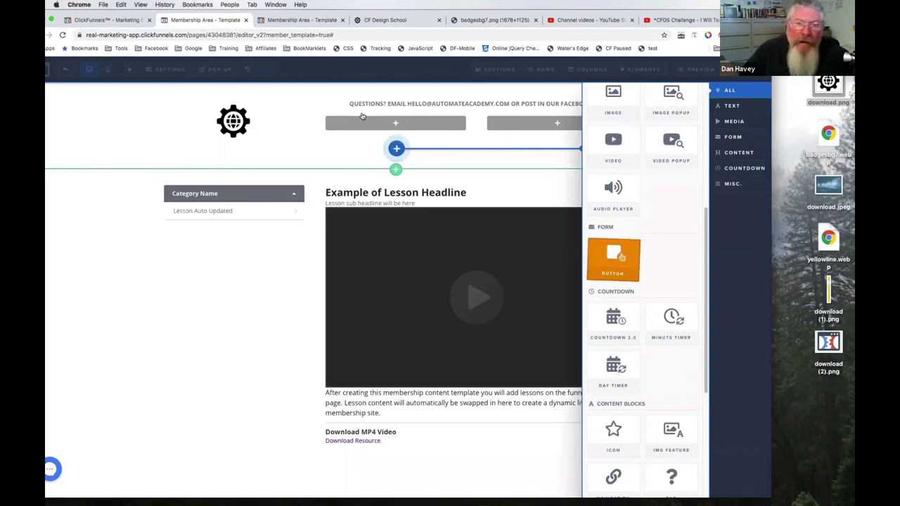
# Step: Inspect the affiliate button on the CF Design School page and copy its label text from the HTML
pyautogui.click(386, 20)
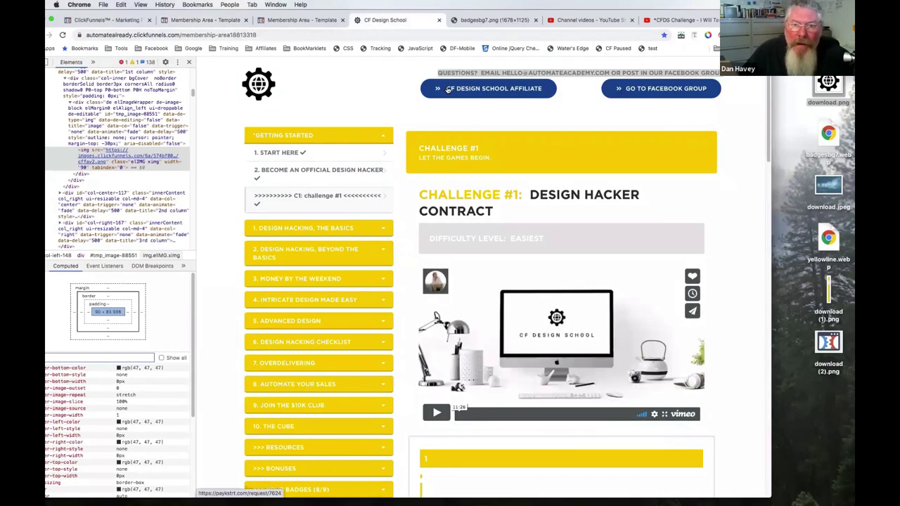
pyautogui.click(447, 90)
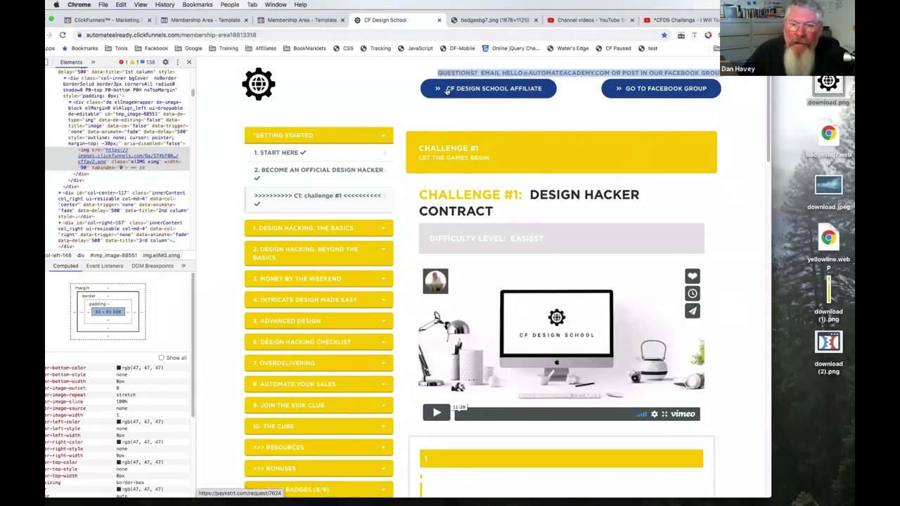
pyautogui.rightClick(513, 89)
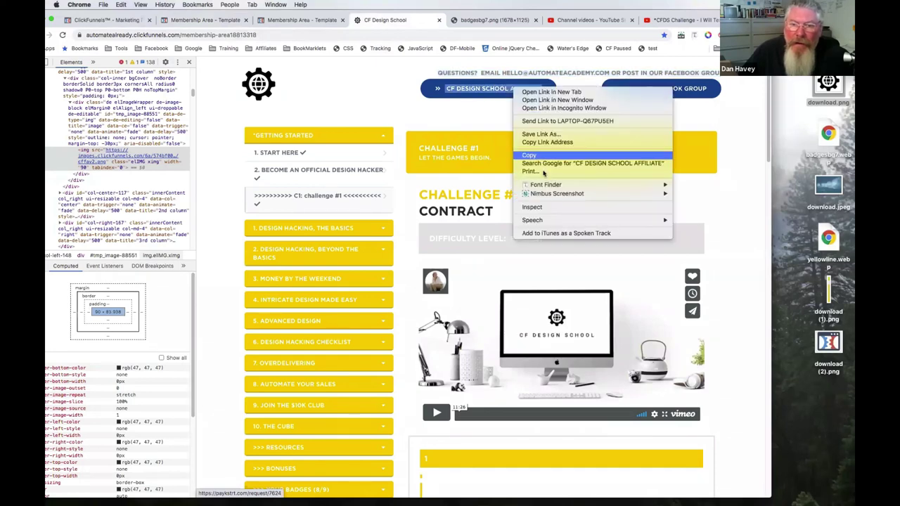
pyautogui.click(532, 206)
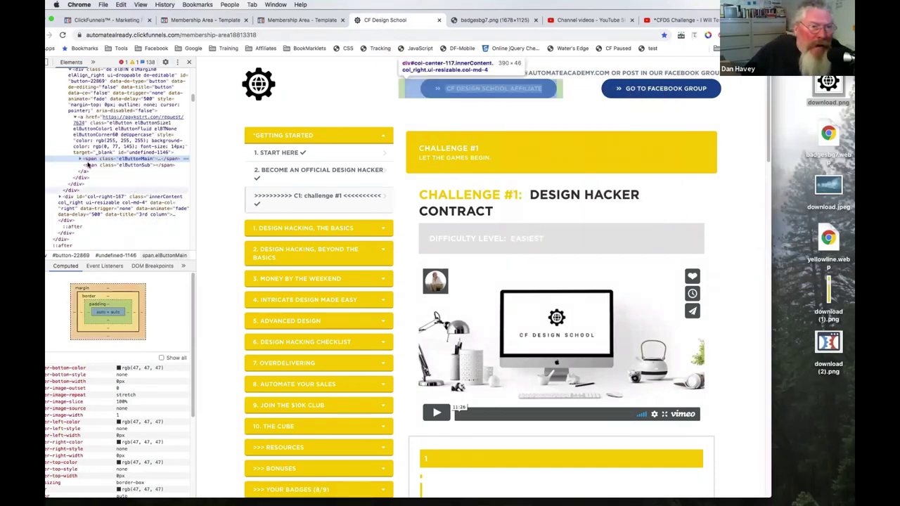
pyautogui.click(80, 161)
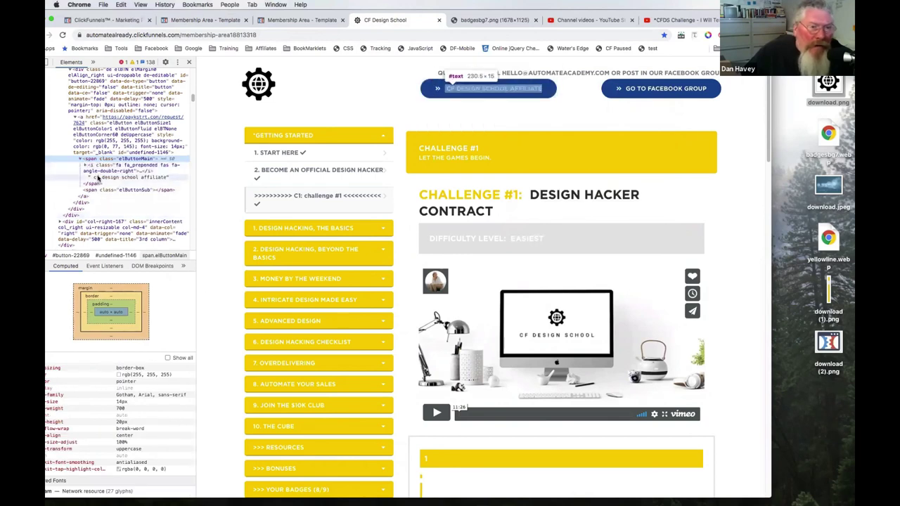
pyautogui.click(98, 178)
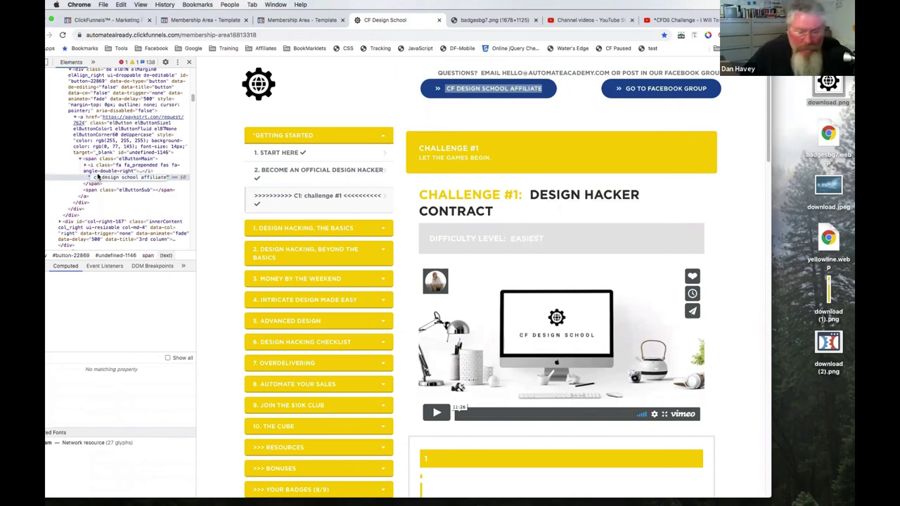
pyautogui.doubleClick(99, 178)
pyautogui.press('super+c')
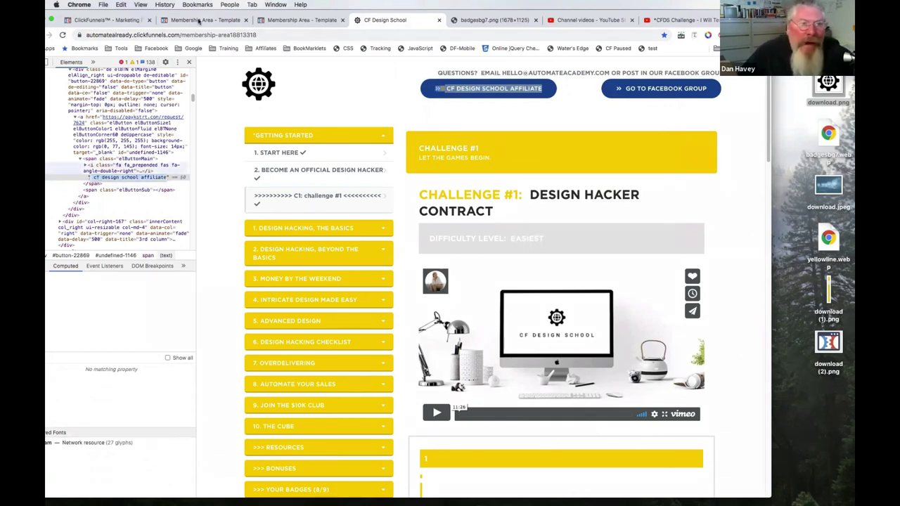
# Step: Set the new header button's text to "cf design school affiliate" and its background color to dark blue #004d91
pyautogui.press('super+2')
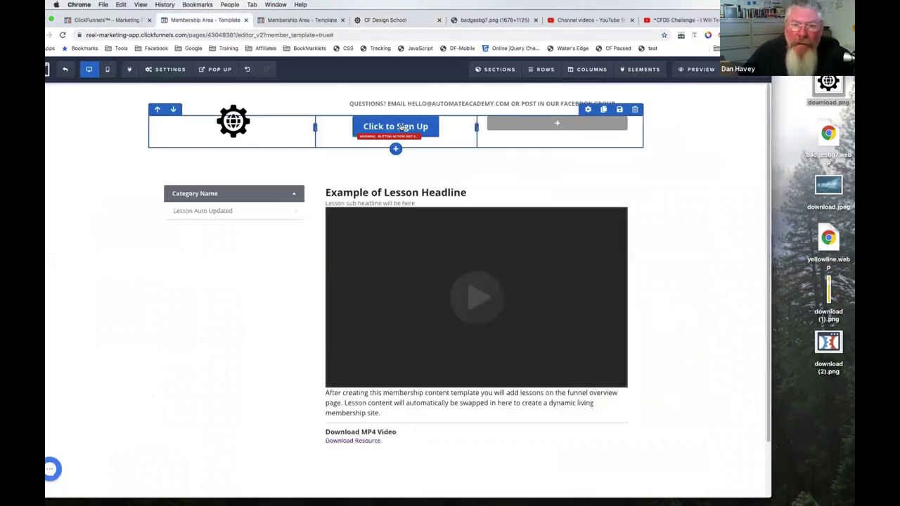
pyautogui.tripleClick(700, 189)
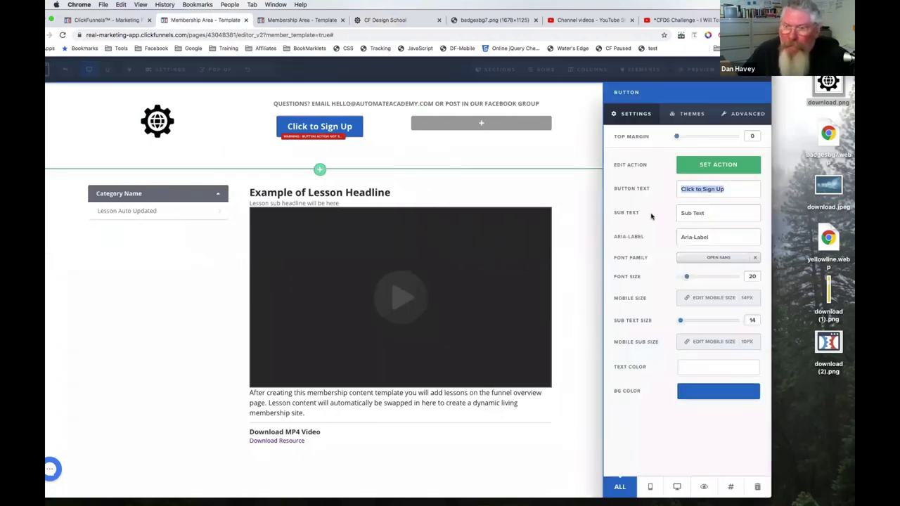
pyautogui.press('super+v')
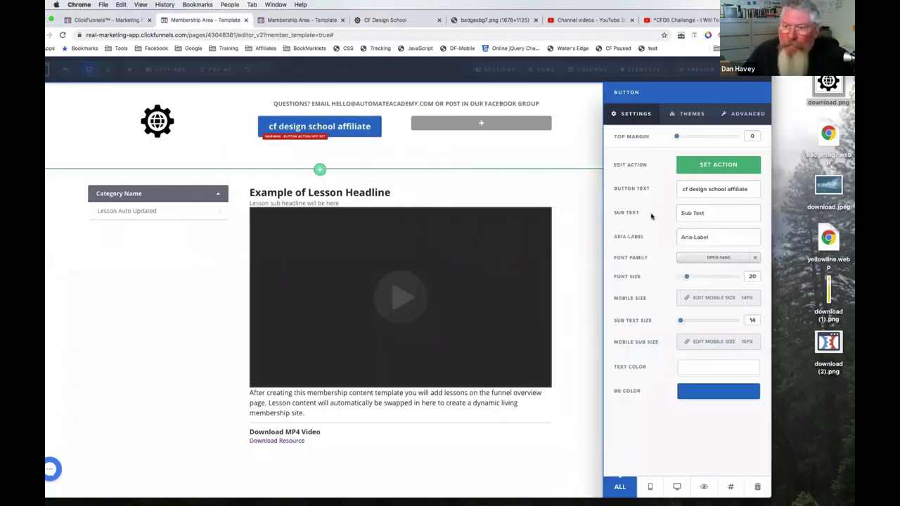
pyautogui.click(721, 390)
pyautogui.click(637, 335)
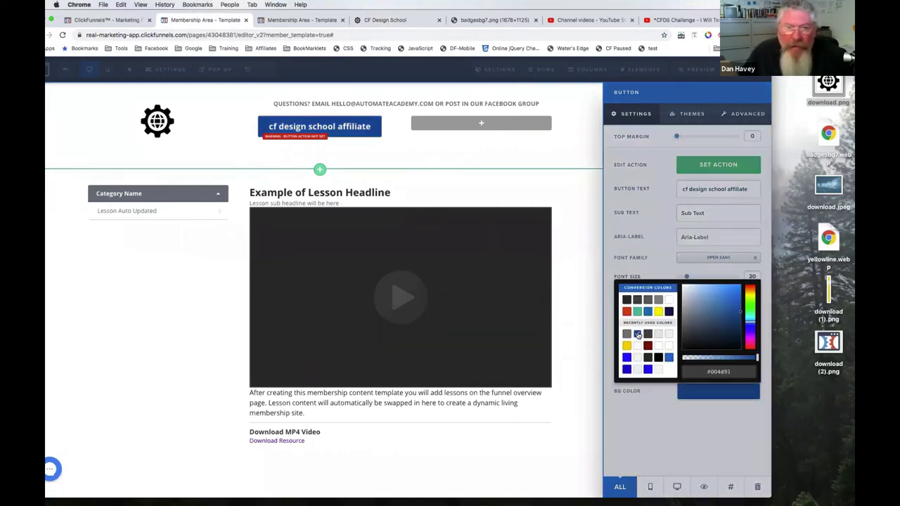
# Step: Round the affiliate button's corners to 60px
pyautogui.click(746, 115)
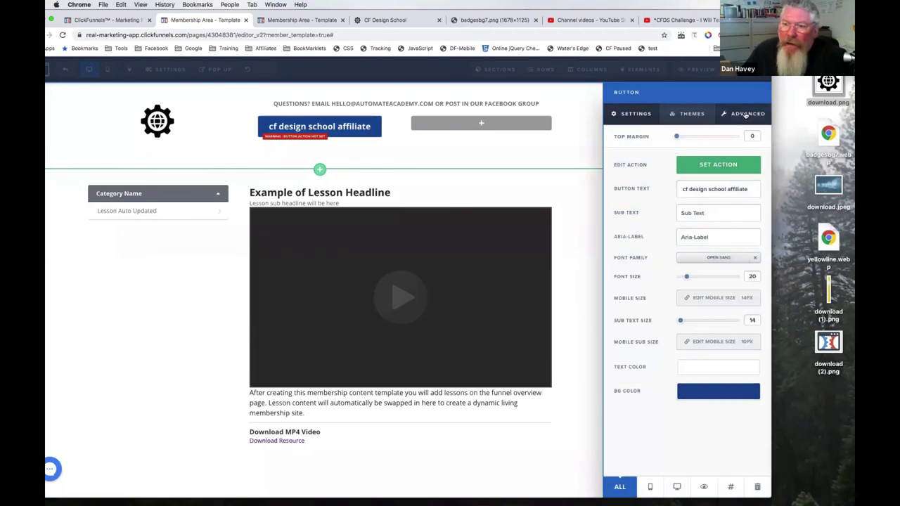
pyautogui.click(745, 115)
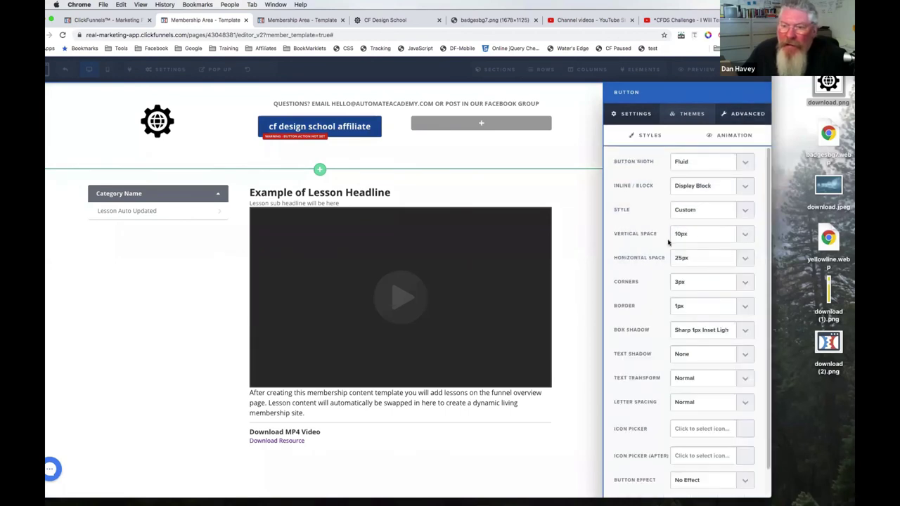
pyautogui.click(686, 286)
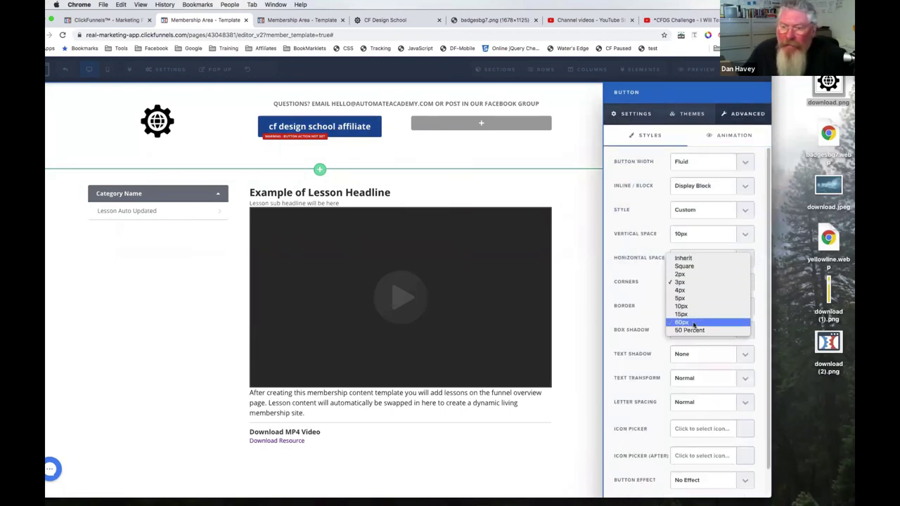
pyautogui.click(694, 324)
# Step: Filter the icons by "arrow" and put the double right angle icon before the affiliate button's text
pyautogui.scroll(-1, 655, 297)
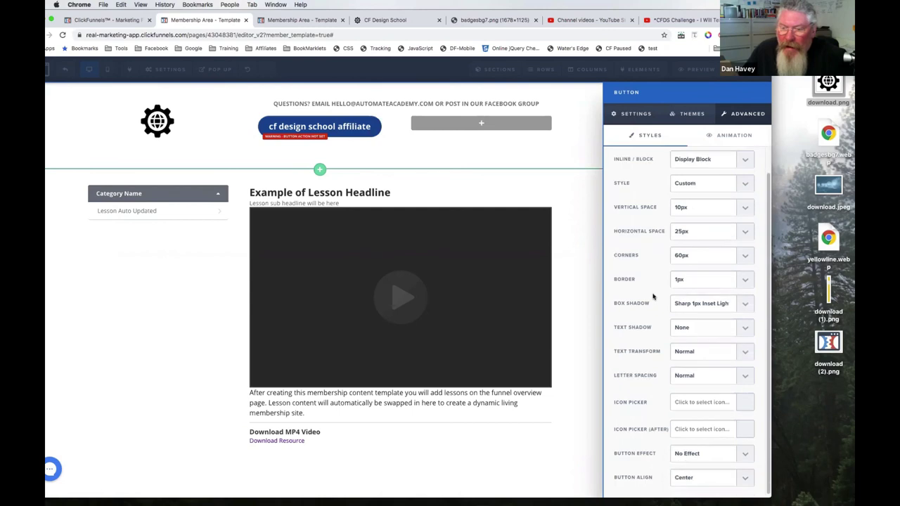
pyautogui.click(713, 402)
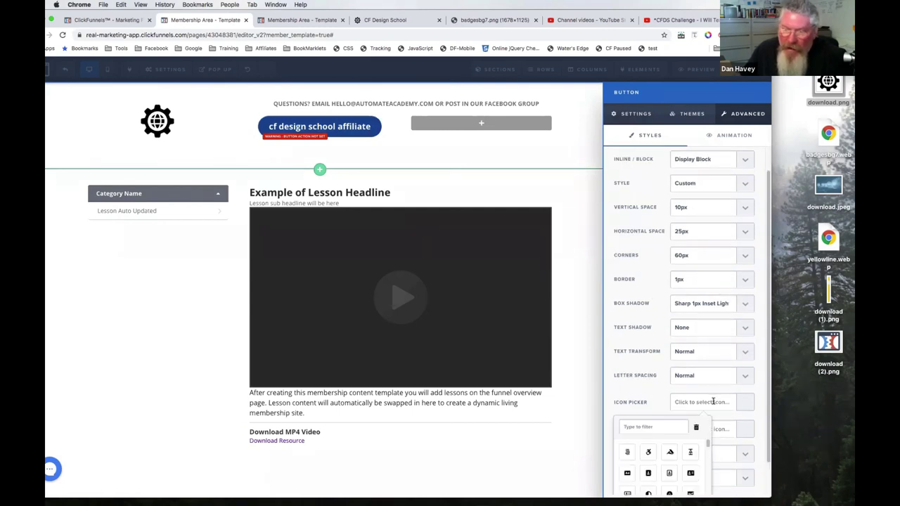
pyautogui.write('arrow')
pyautogui.click(648, 451)
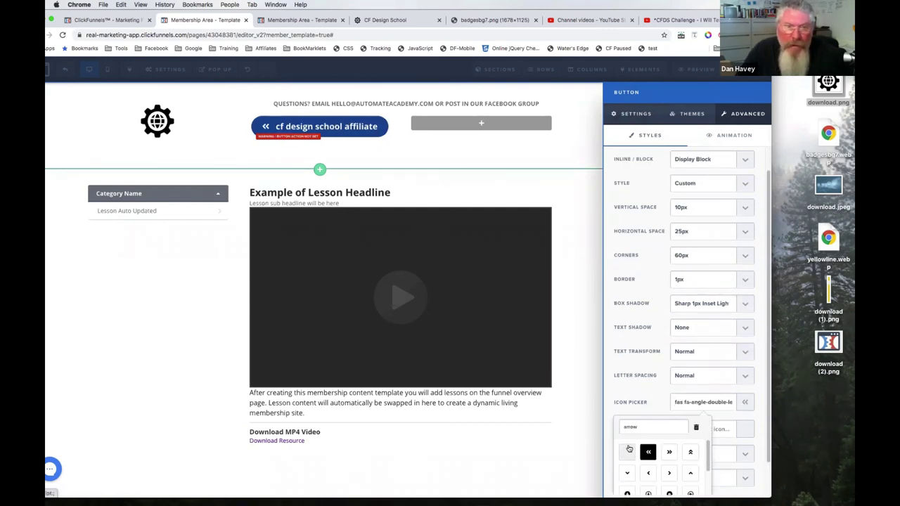
pyautogui.click(628, 451)
pyautogui.click(670, 451)
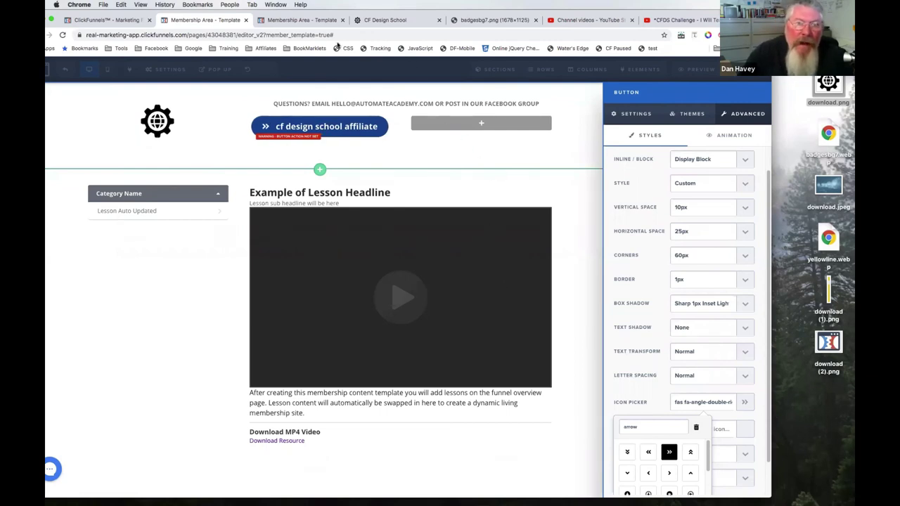
# Step: Inspect the affiliate button on the CF Design School page for its font size and style rules
pyautogui.click(397, 19)
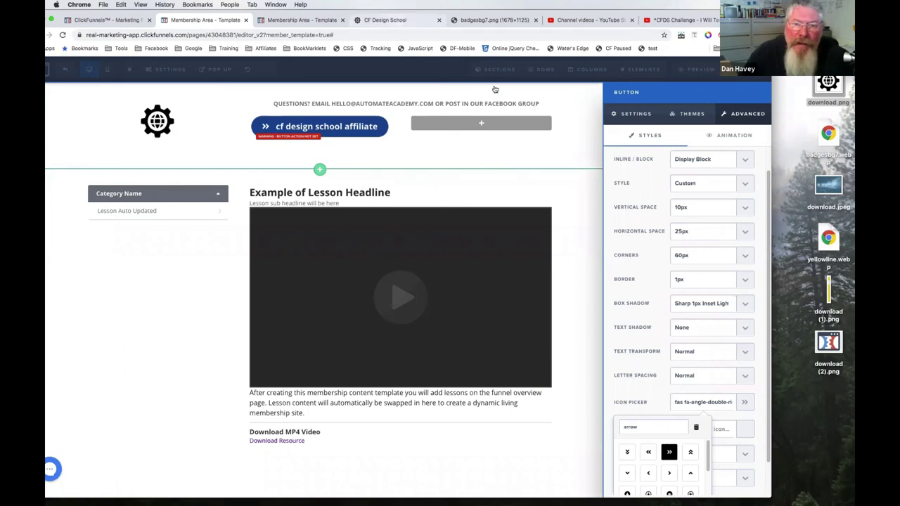
pyautogui.rightClick(494, 88)
pyautogui.click(520, 207)
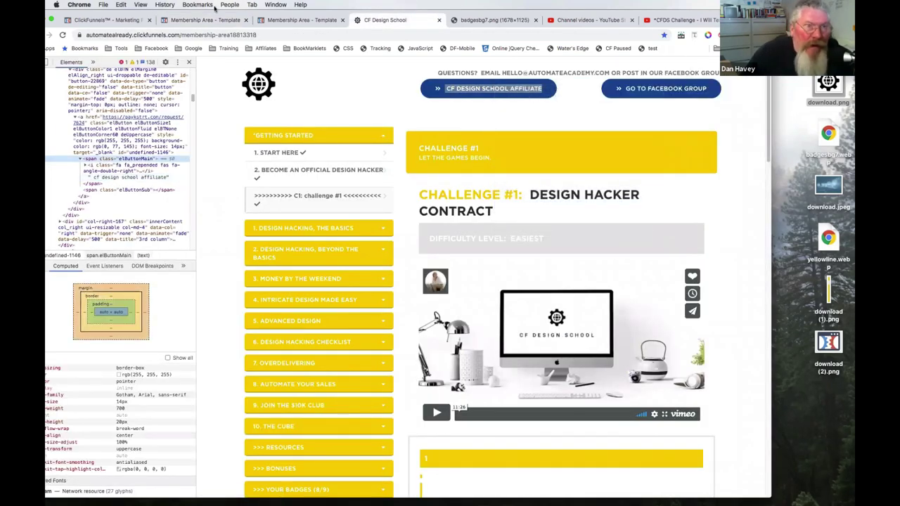
pyautogui.moveTo(208, 11); pyautogui.dragTo(244, 12)
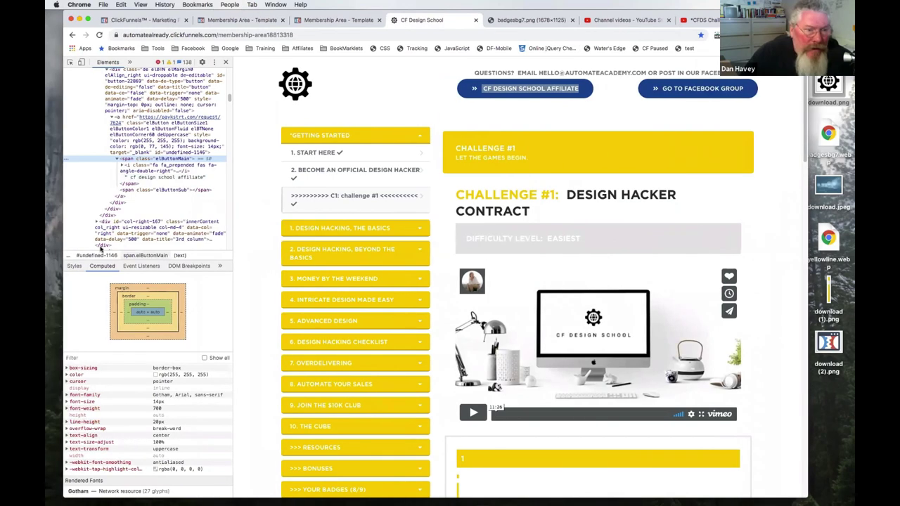
pyautogui.click(75, 266)
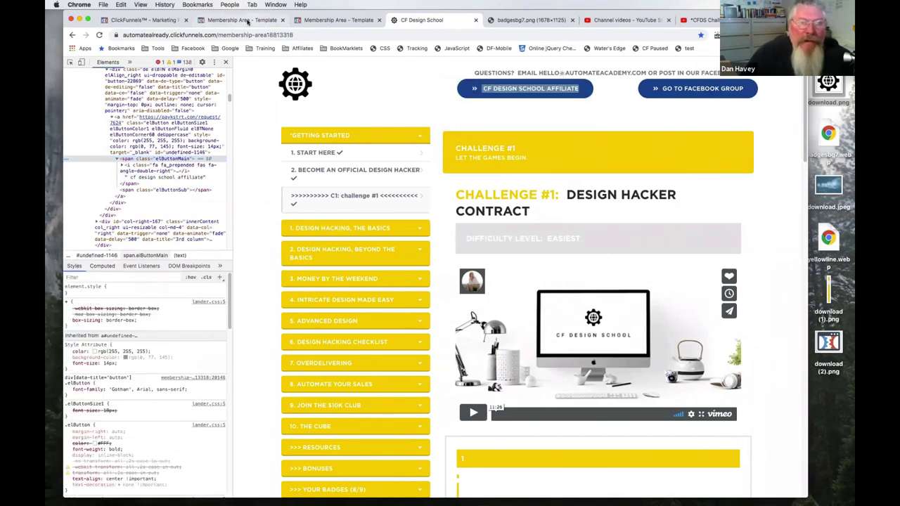
# Step: Set the font size of the template's affiliate button to 14
pyautogui.press('super+2')
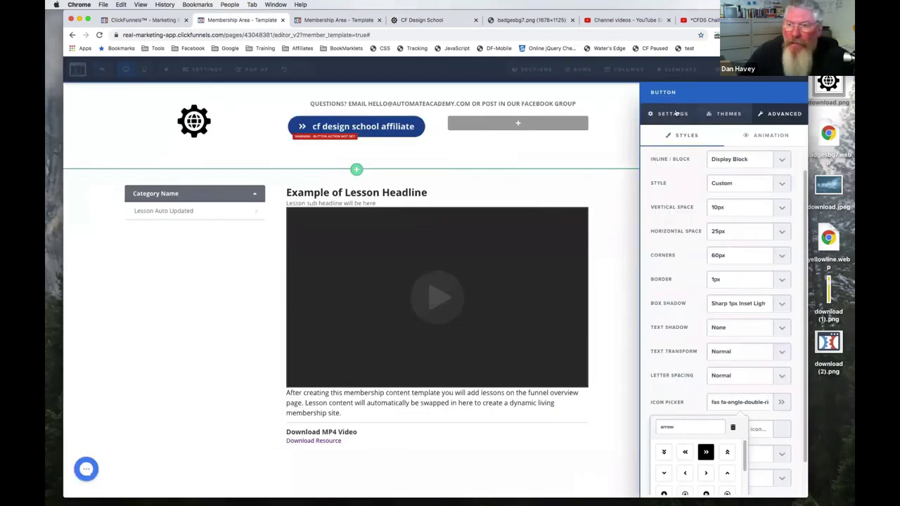
pyautogui.moveTo(734, 281); pyautogui.dragTo(717, 277)
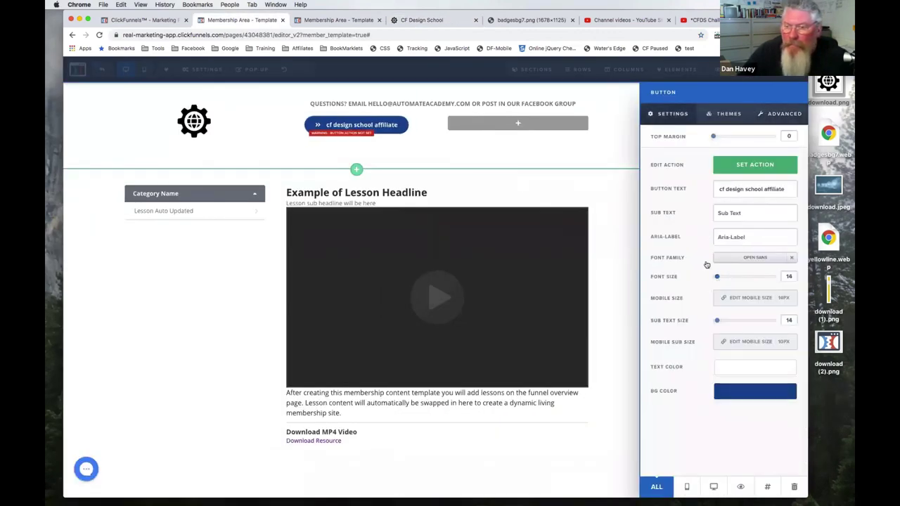
pyautogui.click(362, 125)
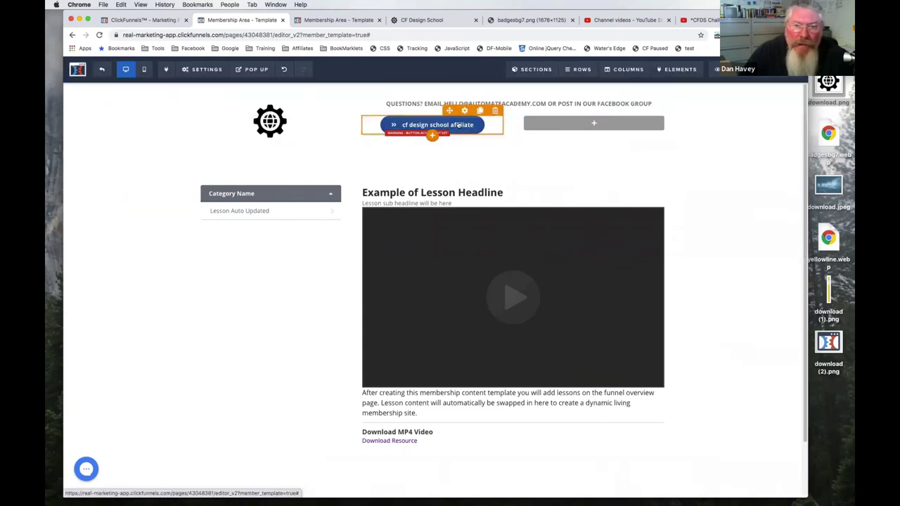
# Step: Duplicate the header's affiliate button and move the copy into the empty third column of the row
pyautogui.click(481, 112)
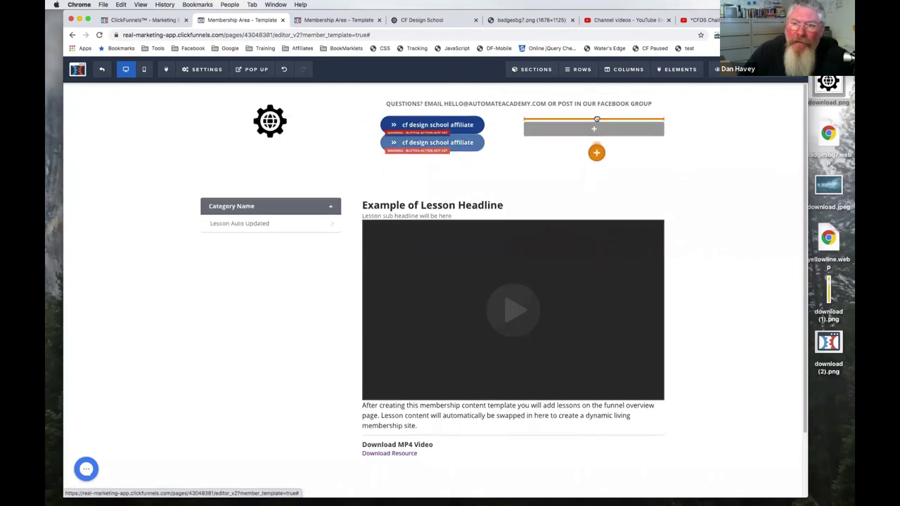
pyautogui.moveTo(599, 125); pyautogui.dragTo(598, 128)
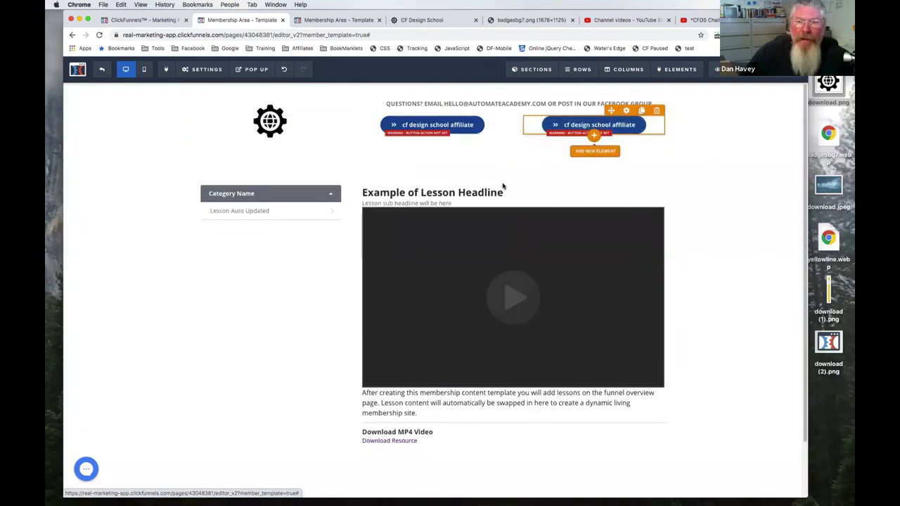
# Step: Compare the header buttons with the CF Design School page and set the original affiliate button's text transform to Uppercase
pyautogui.click(436, 18)
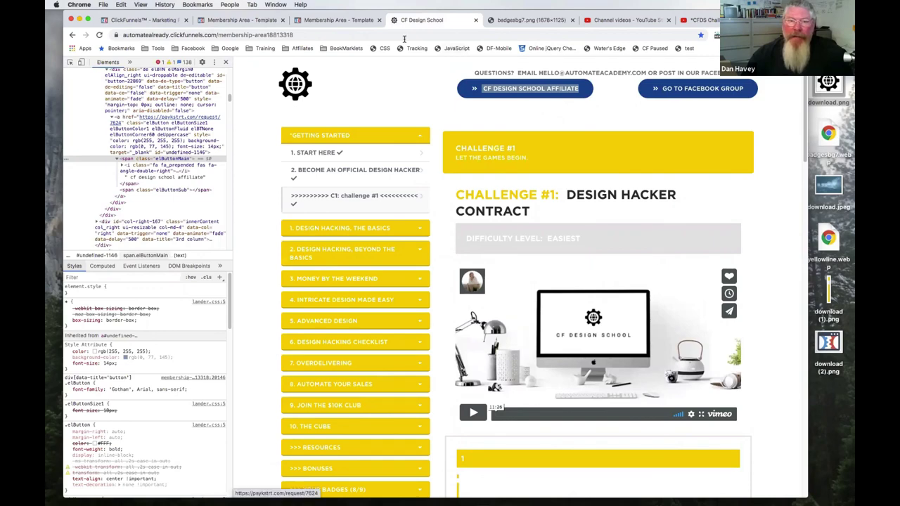
pyautogui.click(239, 19)
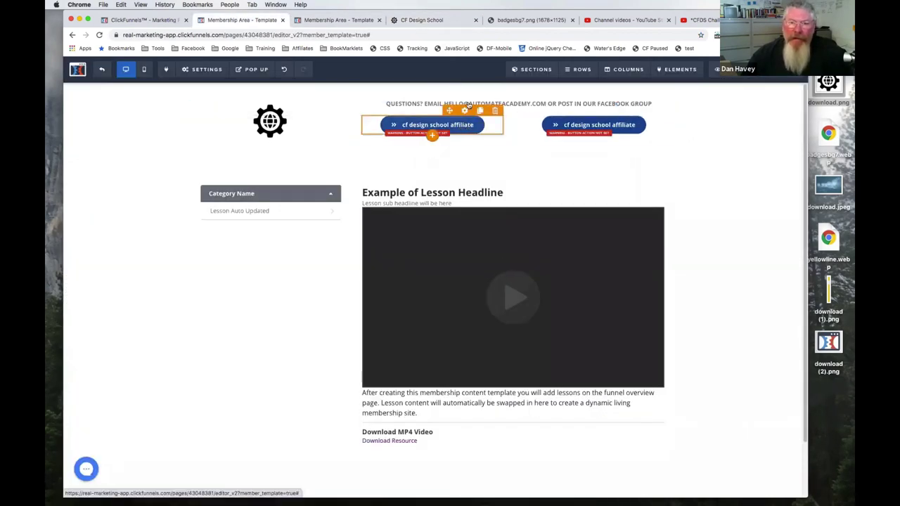
pyautogui.click(434, 21)
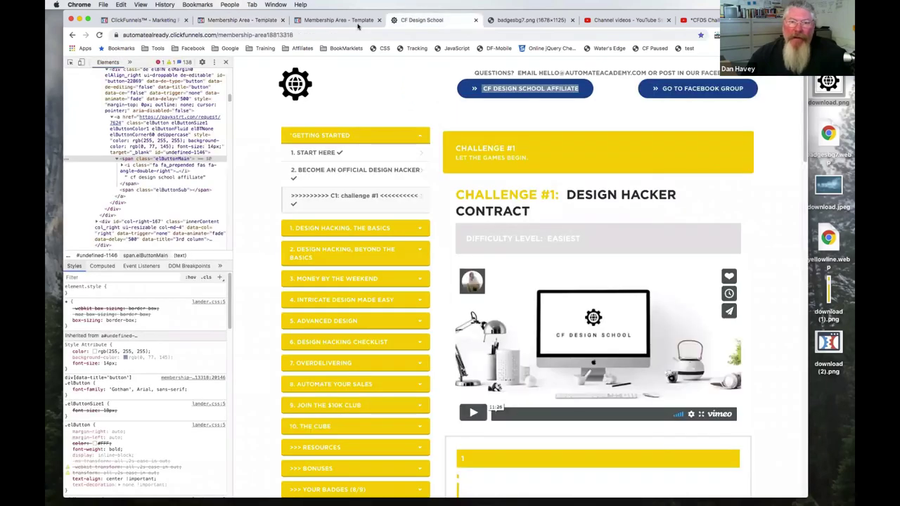
pyautogui.click(243, 19)
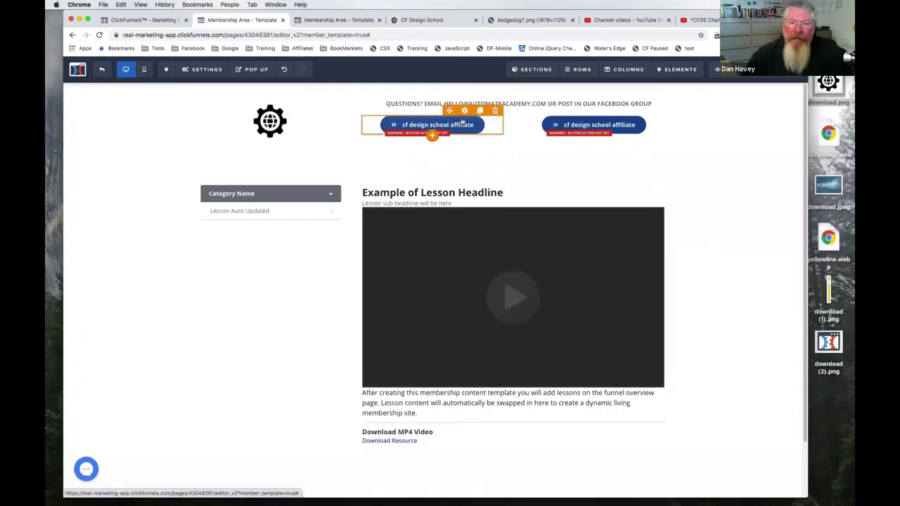
pyautogui.click(465, 111)
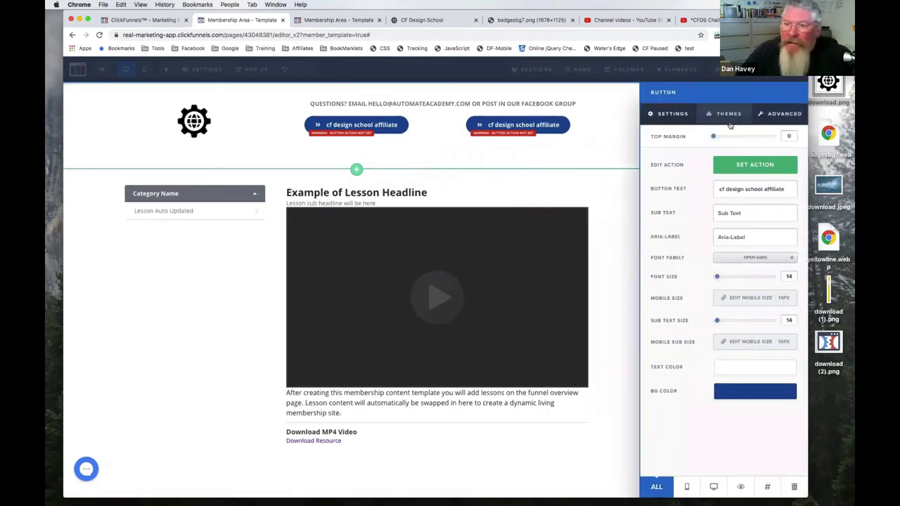
pyautogui.click(724, 126)
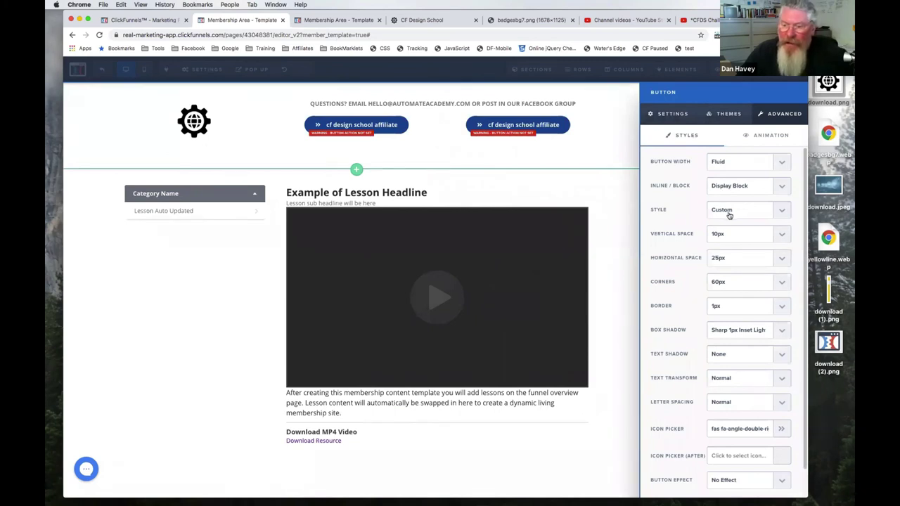
pyautogui.click(728, 379)
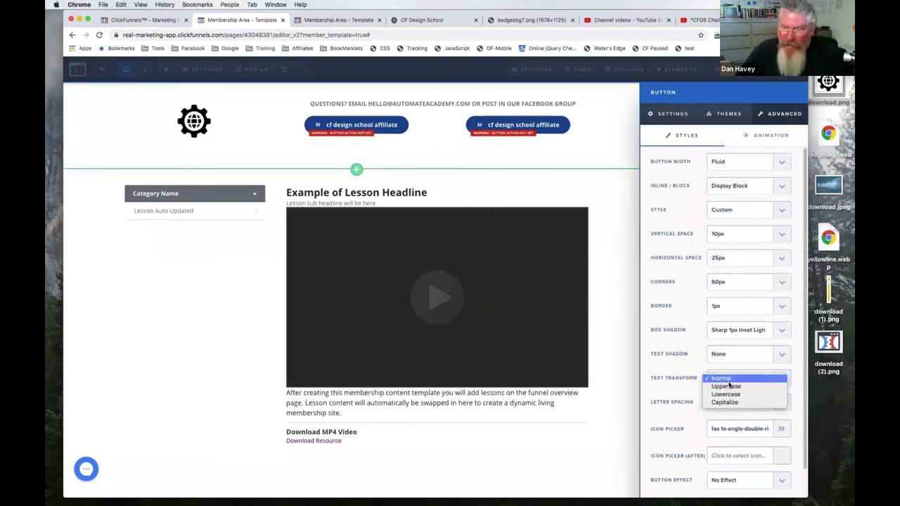
pyautogui.click(730, 387)
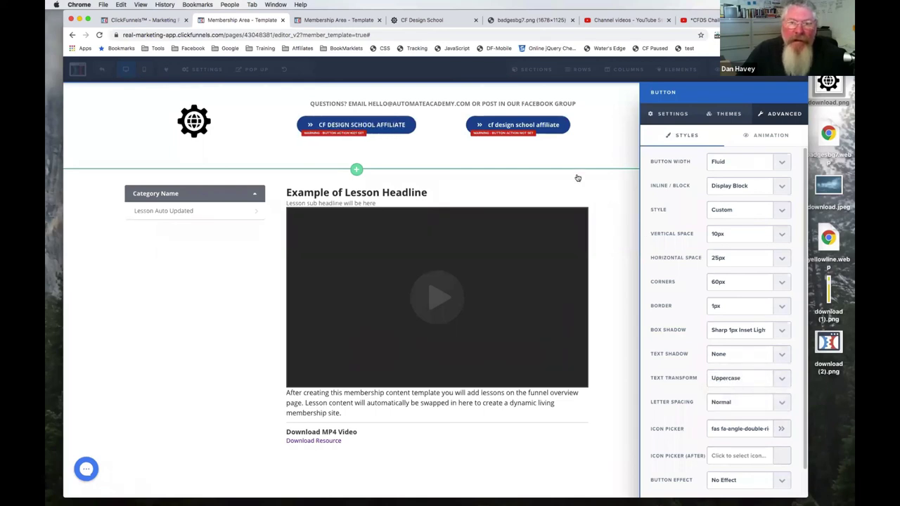
# Step: Set the duplicated affiliate button's text transform to Uppercase
pyautogui.click(557, 127)
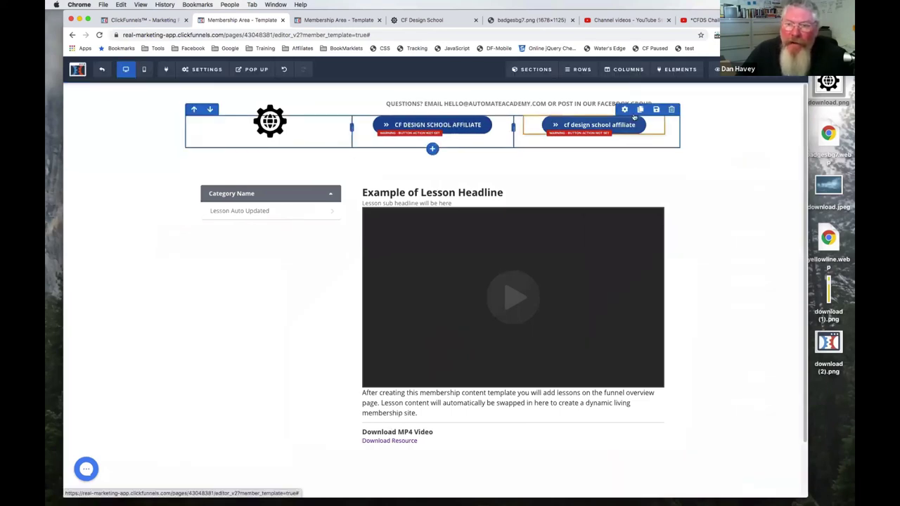
pyautogui.click(626, 113)
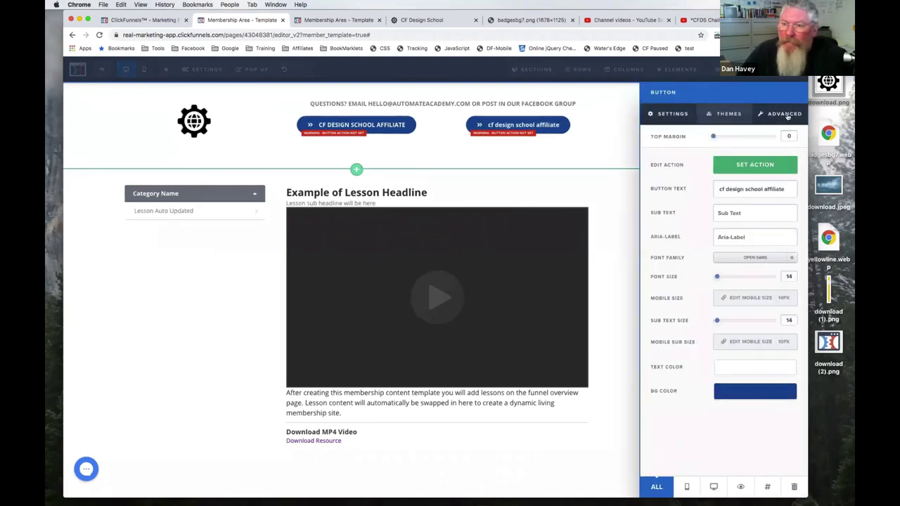
pyautogui.click(785, 113)
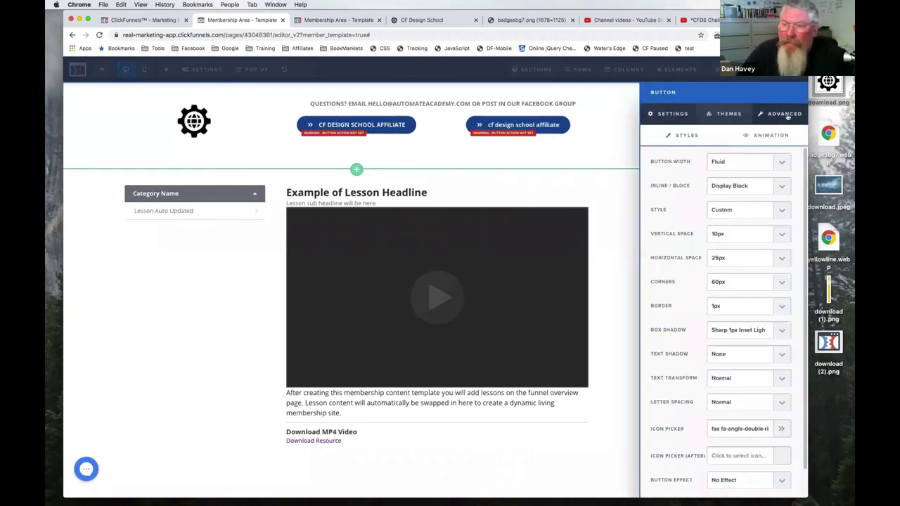
pyautogui.click(725, 384)
pyautogui.click(731, 387)
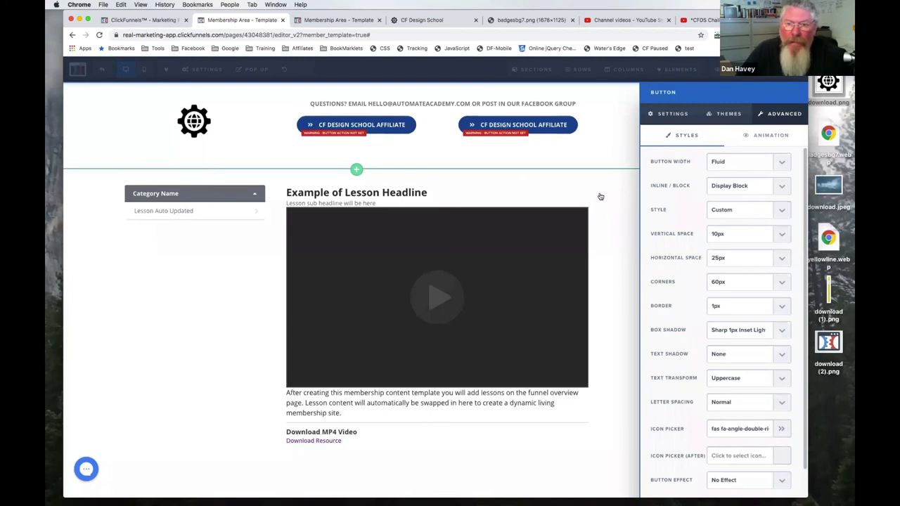
pyautogui.click(588, 163)
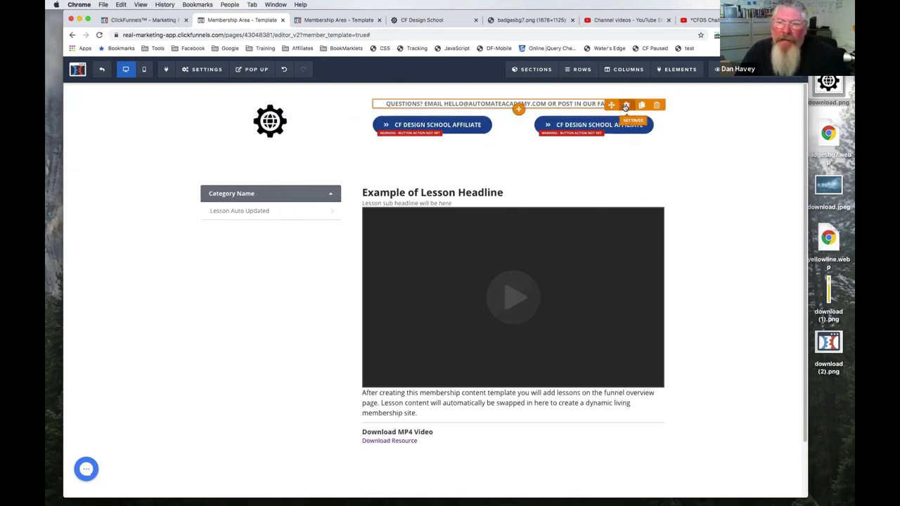
# Step: Set the width of the one-column row holding the header's questions line to 68%
pyautogui.click(626, 106)
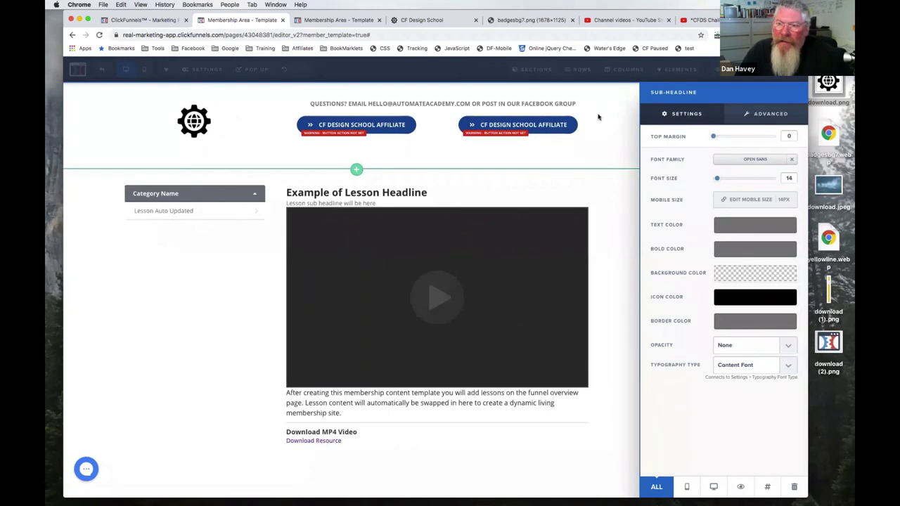
pyautogui.click(597, 116)
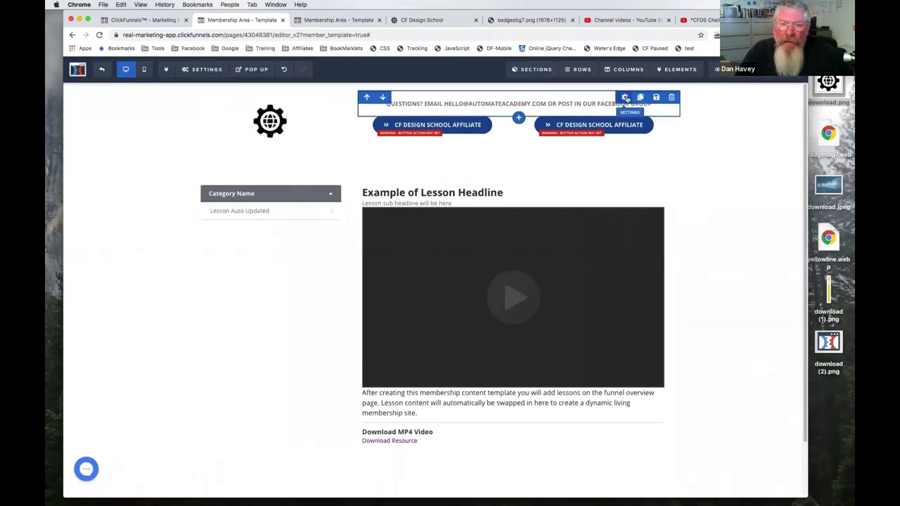
pyautogui.click(625, 98)
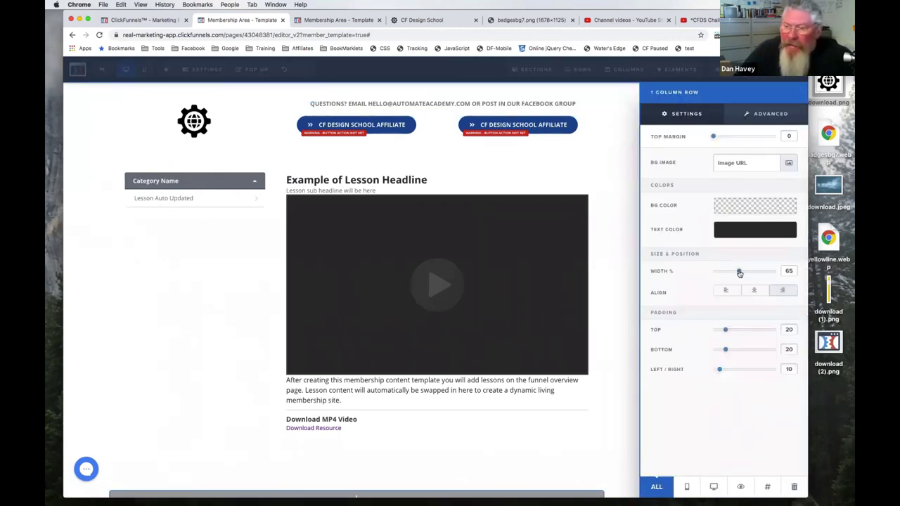
pyautogui.moveTo(742, 274); pyautogui.dragTo(744, 273)
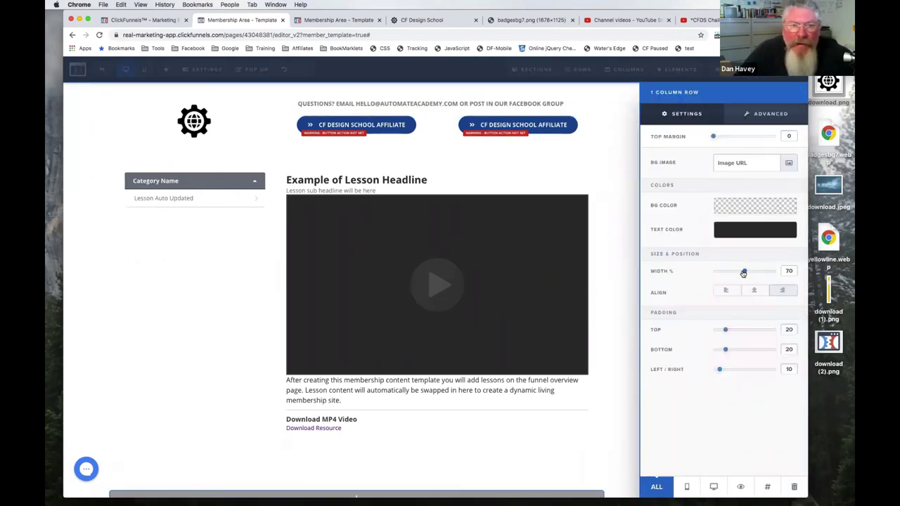
pyautogui.click(789, 271)
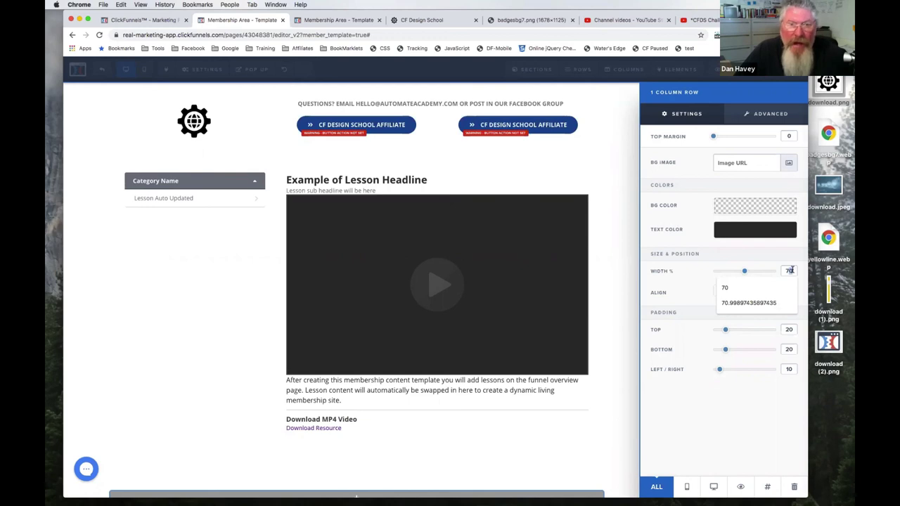
pyautogui.press('BackSpace')
pyautogui.write('8')
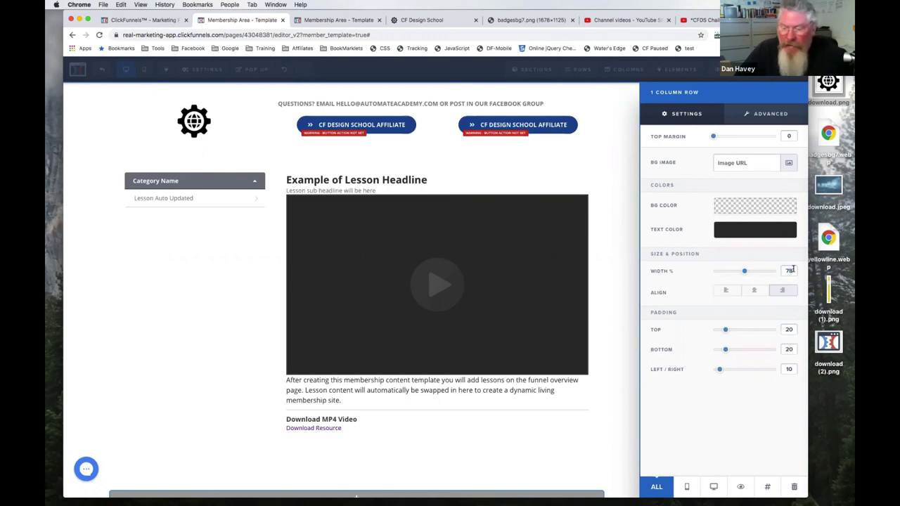
pyautogui.press('BackSpace')
pyautogui.press('BackSpace')
pyautogui.write('6')
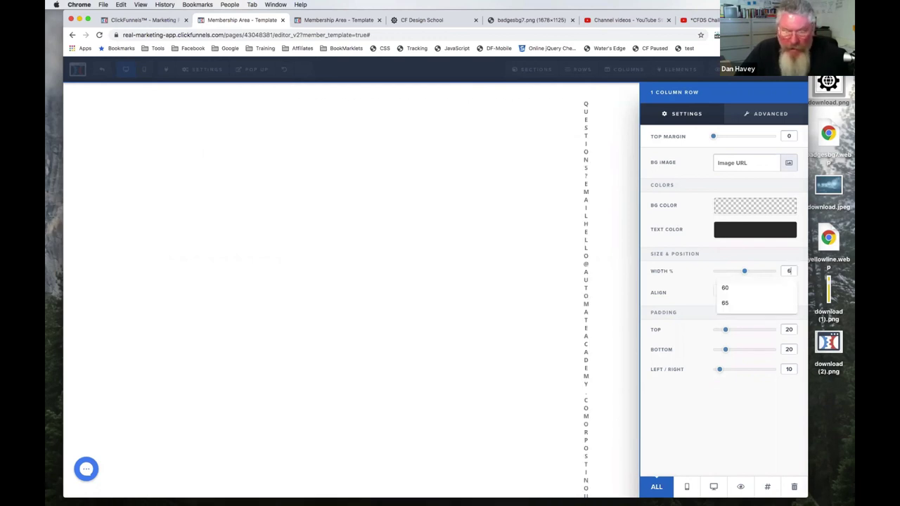
pyautogui.write('8')
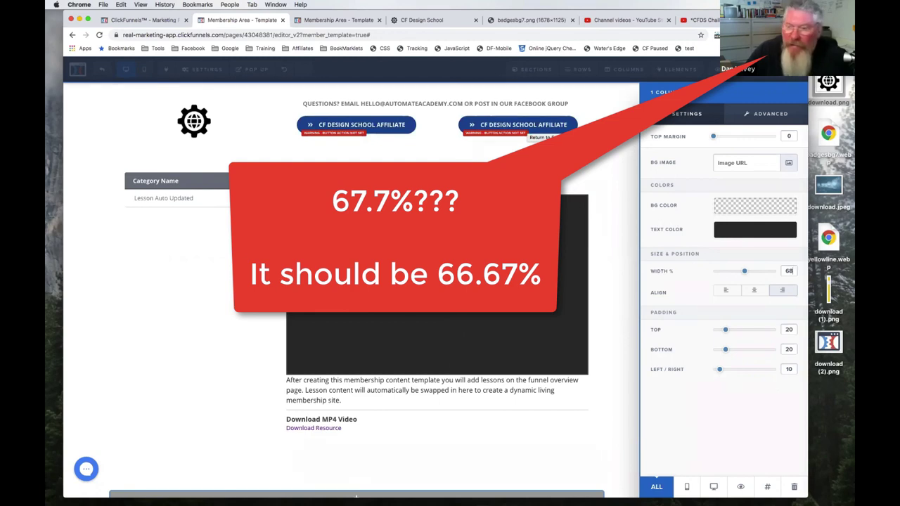
pyautogui.click(367, 158)
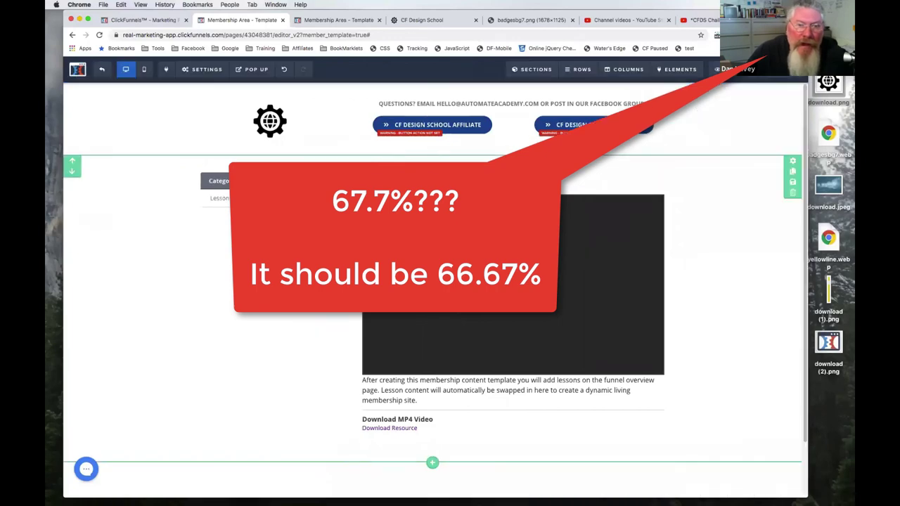
# Step: Check the logo placement on the CF Design School page and set the template's gear logo top margin to -35
pyautogui.click(419, 21)
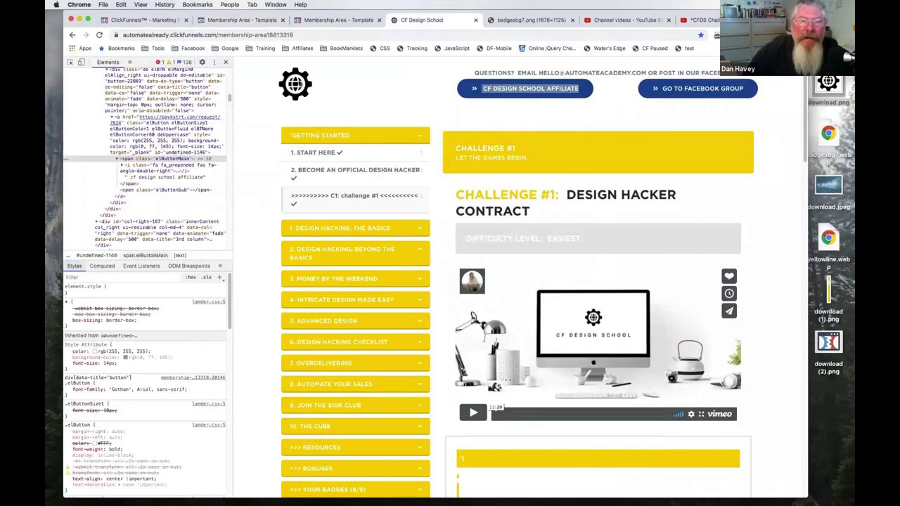
pyautogui.click(227, 20)
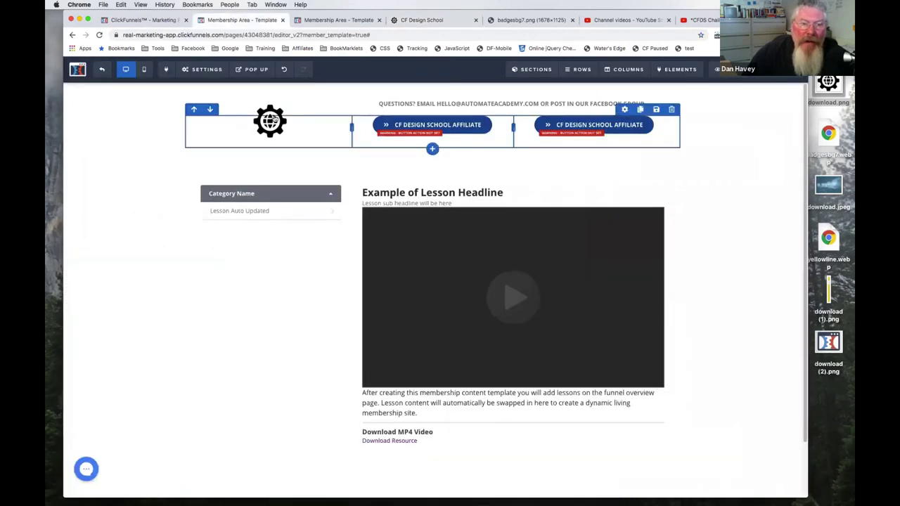
pyautogui.click(303, 99)
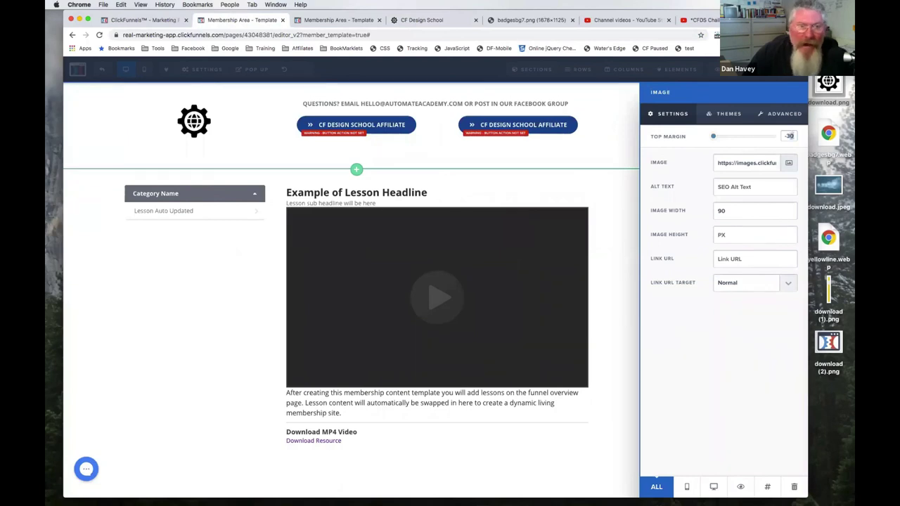
pyautogui.press('BackSpace')
pyautogui.write('5')
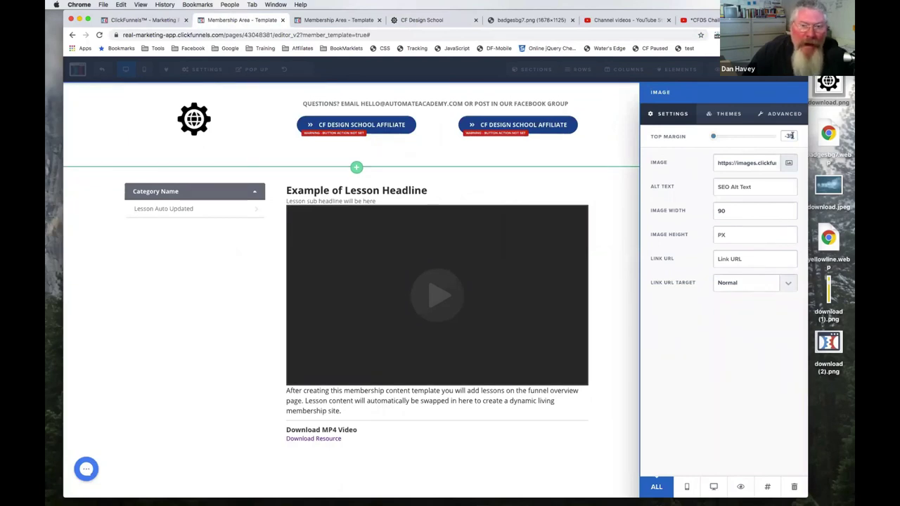
pyautogui.click(589, 141)
# Step: Compare the template header with the CF Design School page and review the membership preview down to its sign-up sections
pyautogui.click(425, 21)
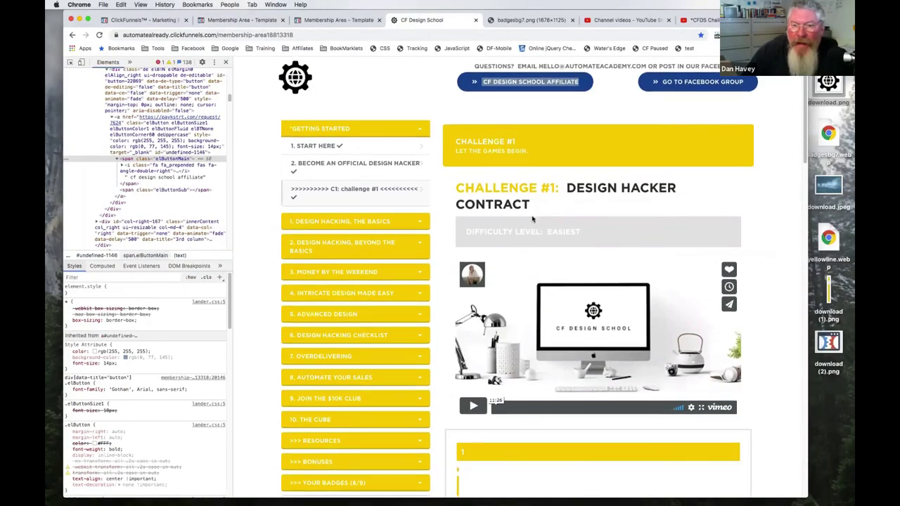
pyautogui.scroll(-3, 532, 218)
pyautogui.scroll(3, 564, 134)
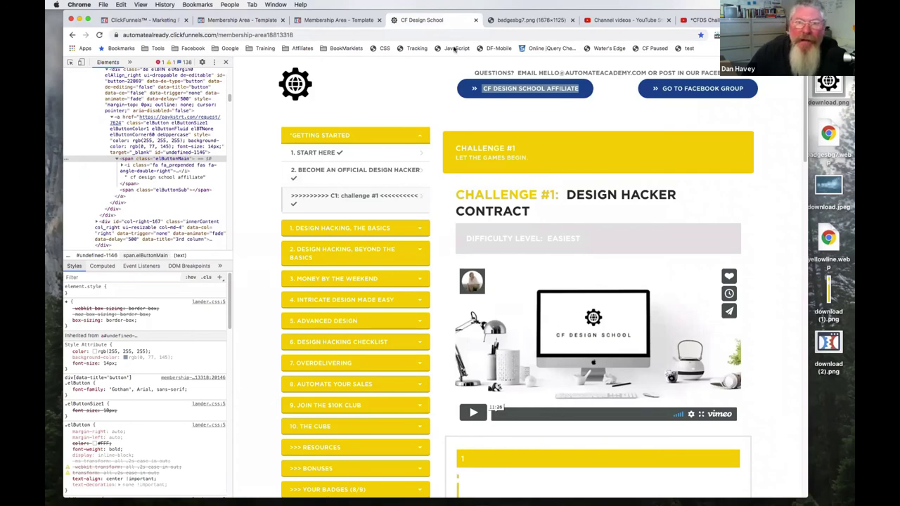
pyautogui.click(243, 21)
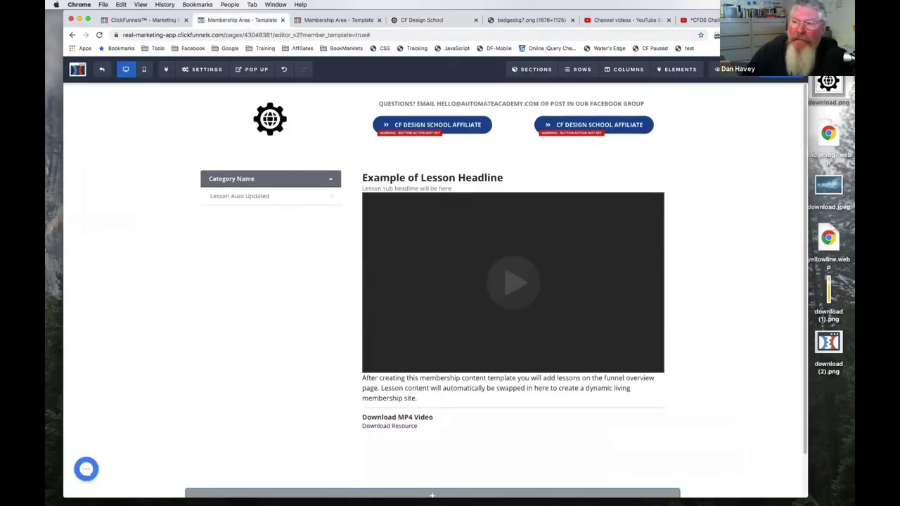
pyautogui.click(337, 19)
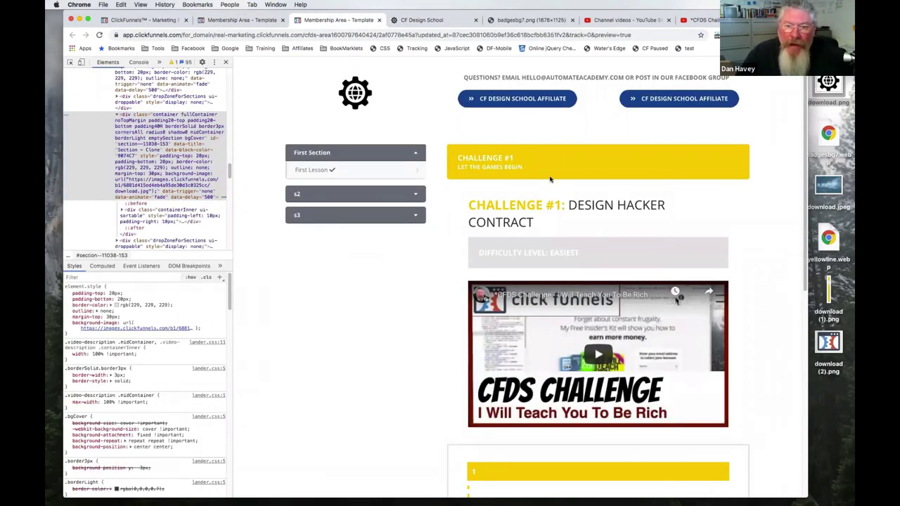
pyautogui.scroll(-1, 551, 179)
pyautogui.scroll(-3, 591, 288)
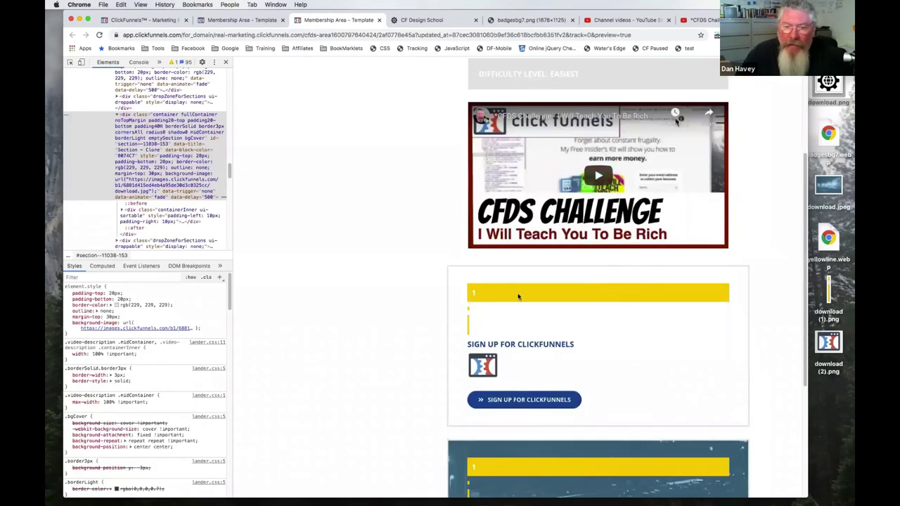
pyautogui.scroll(-4, 518, 297)
pyautogui.scroll(-1, 588, 284)
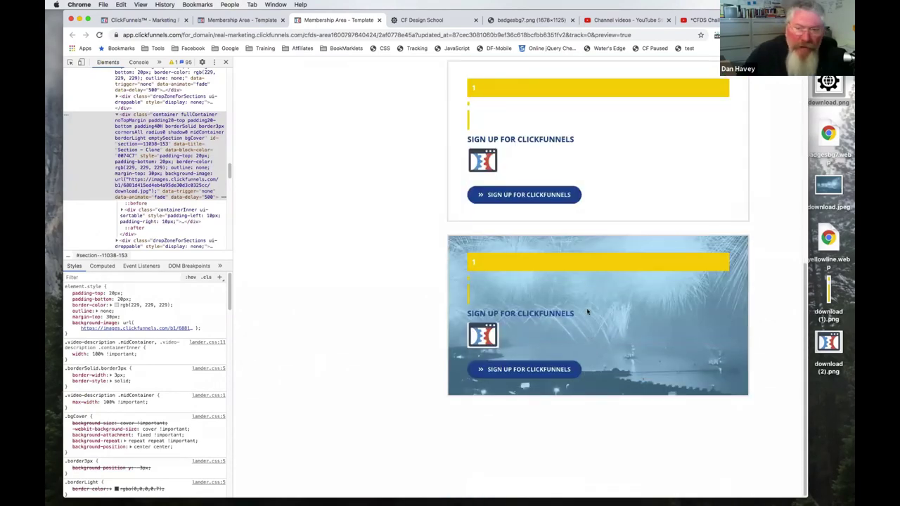
pyautogui.scroll(6, 391, 275)
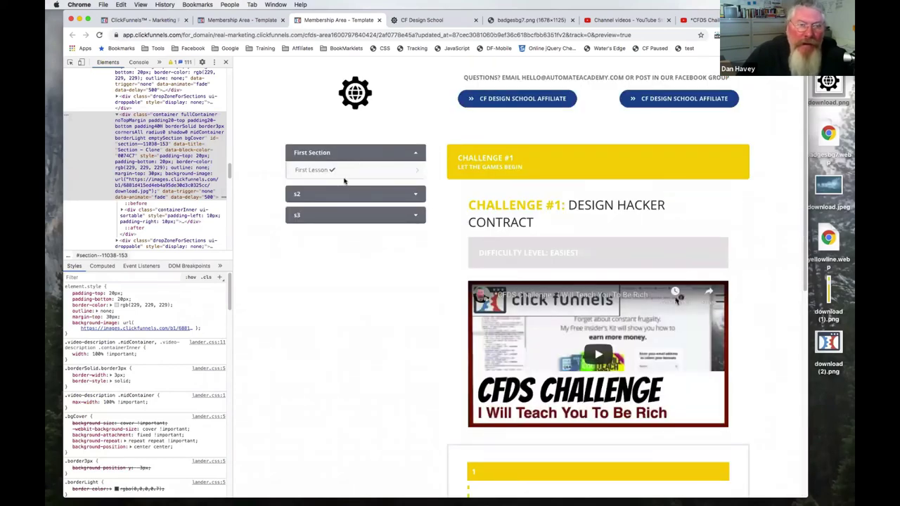
# Step: Check the CF Design School navigation and set the template's membership navigation background colour to yellow #ffc90a
pyautogui.click(246, 21)
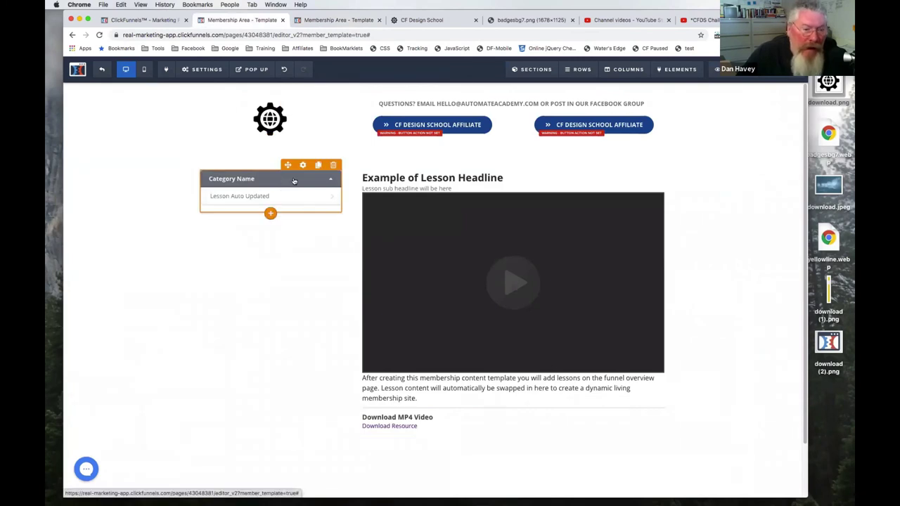
pyautogui.click(294, 182)
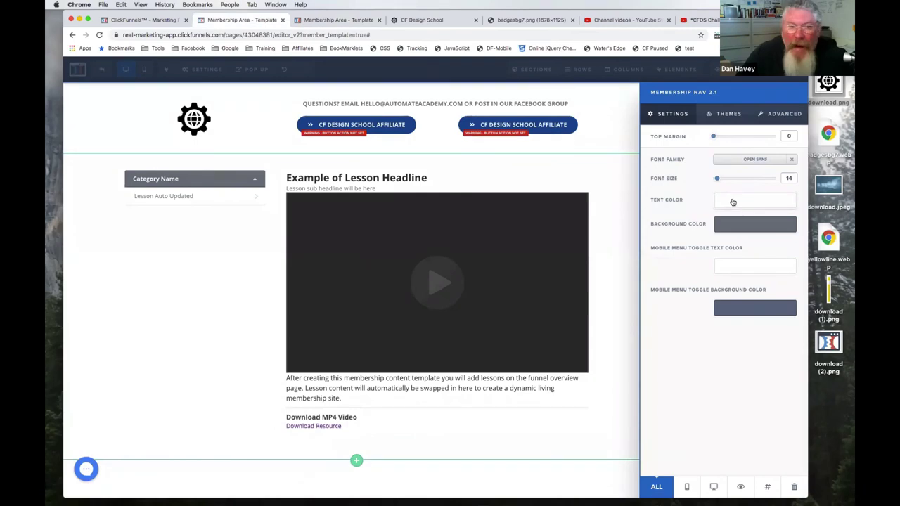
pyautogui.click(418, 20)
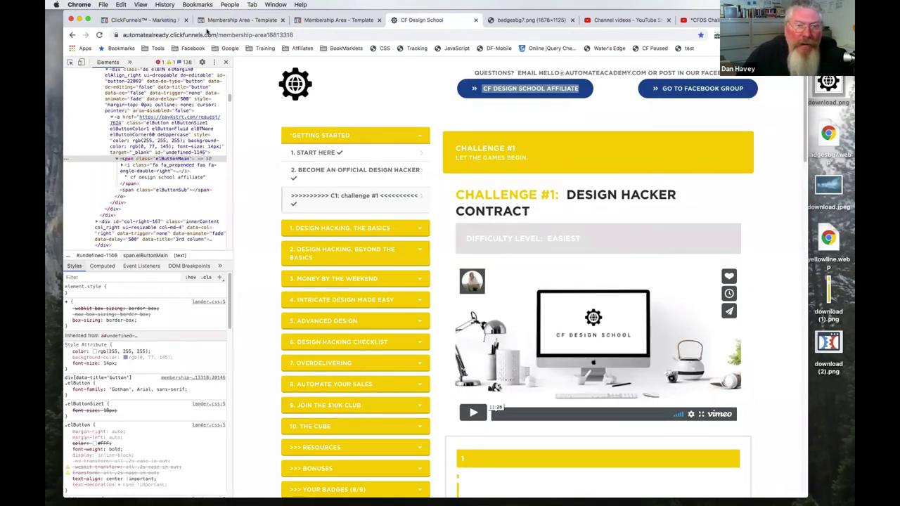
pyautogui.click(147, 20)
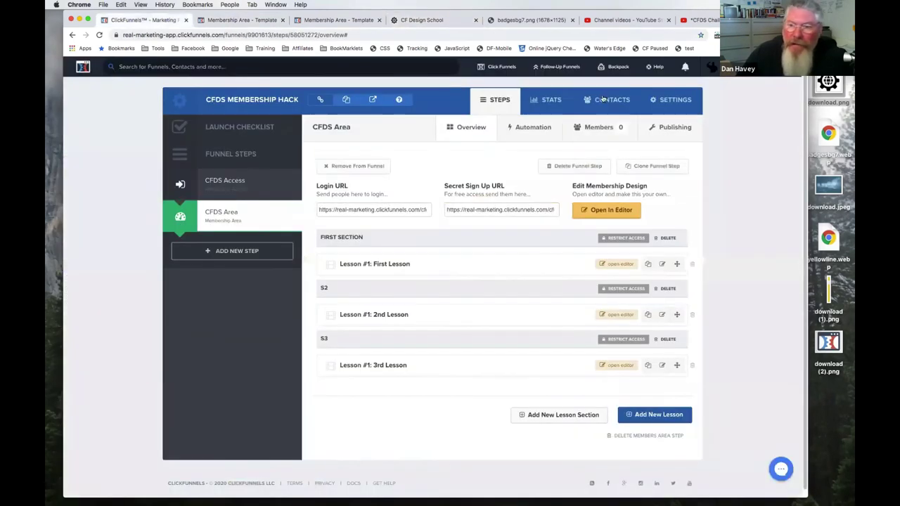
pyautogui.click(249, 20)
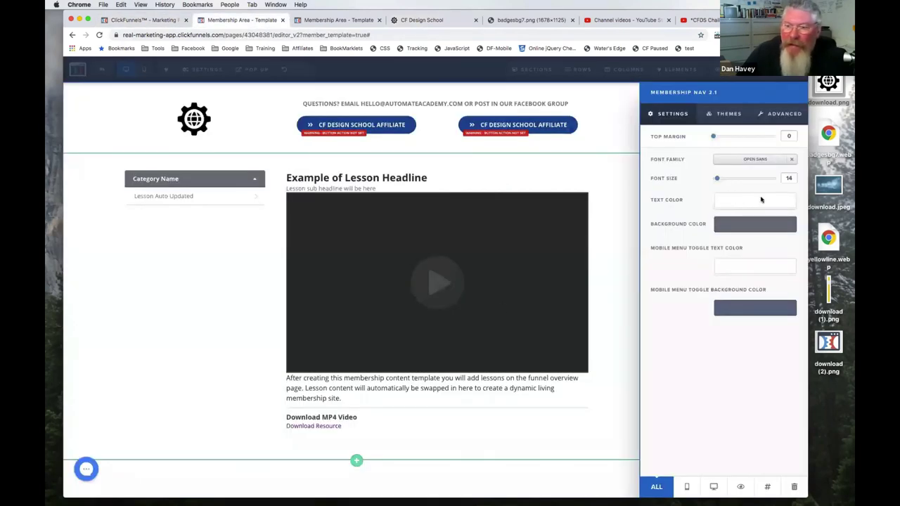
pyautogui.click(752, 225)
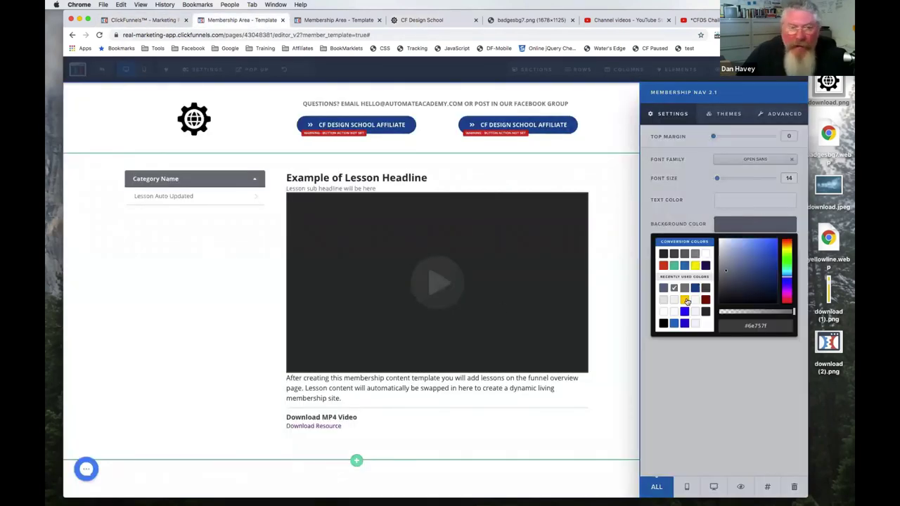
pyautogui.click(685, 300)
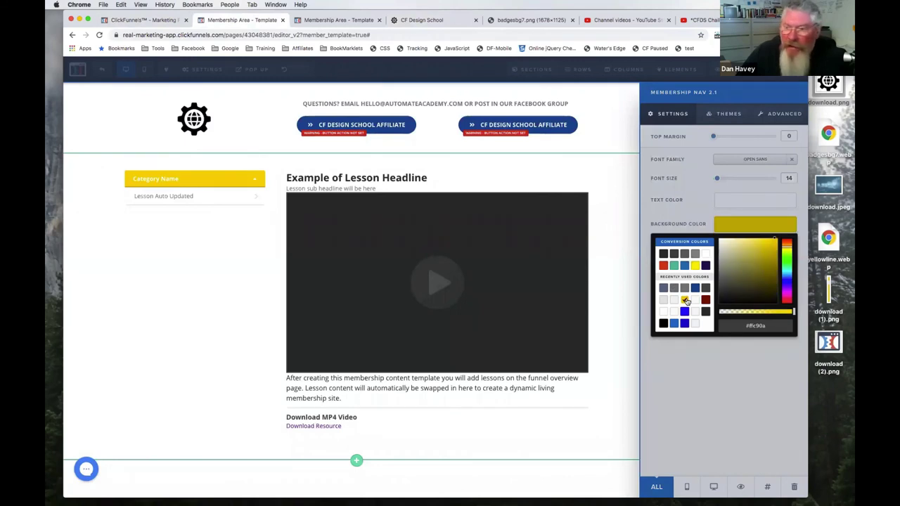
pyautogui.click(690, 200)
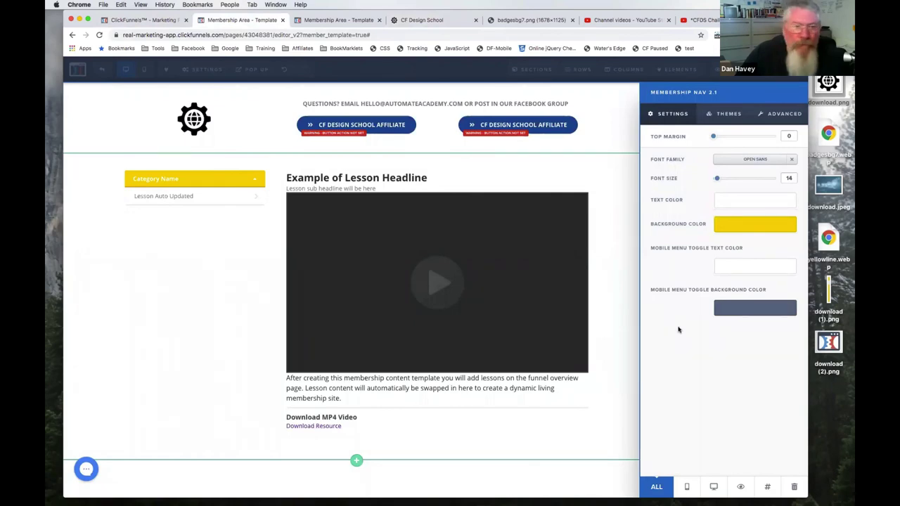
# Step: Compare the lesson lists on the CF Design School page and preview, and duplicate the First Lesson three times in the CFDS Area step
pyautogui.click(429, 19)
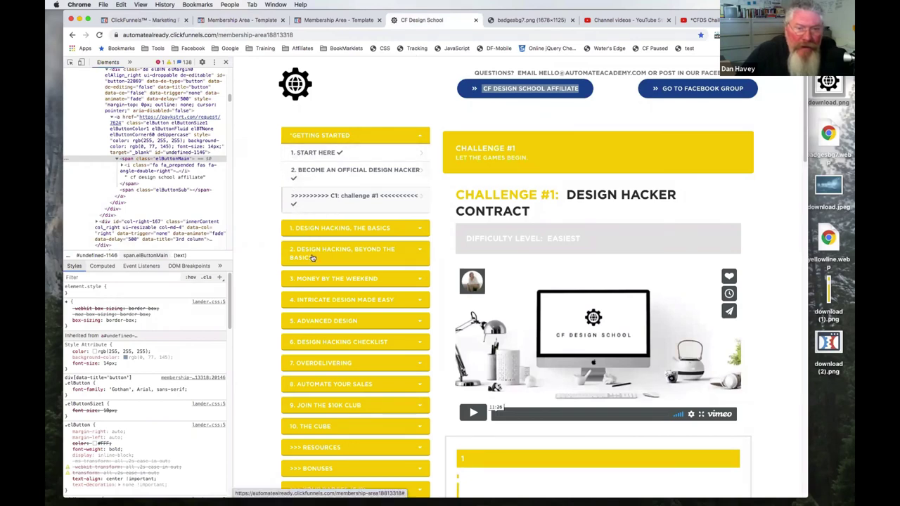
pyautogui.click(324, 21)
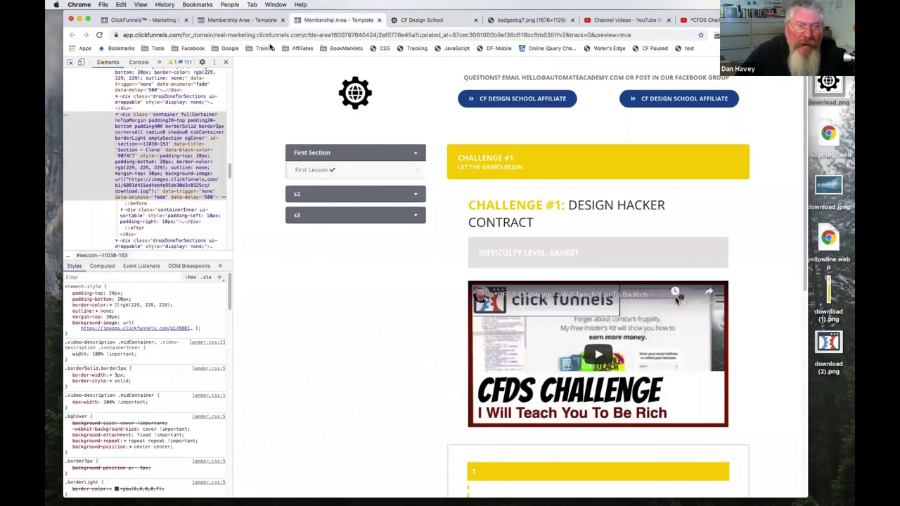
pyautogui.click(157, 21)
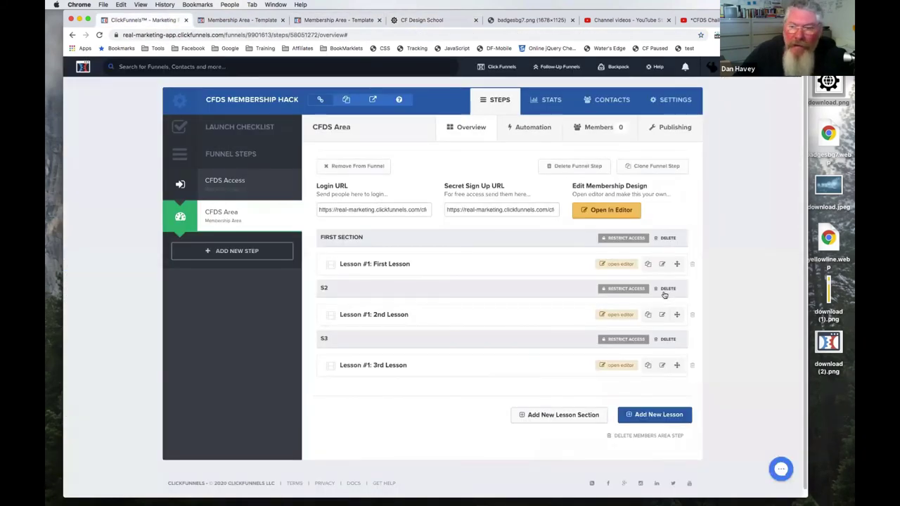
pyautogui.click(649, 265)
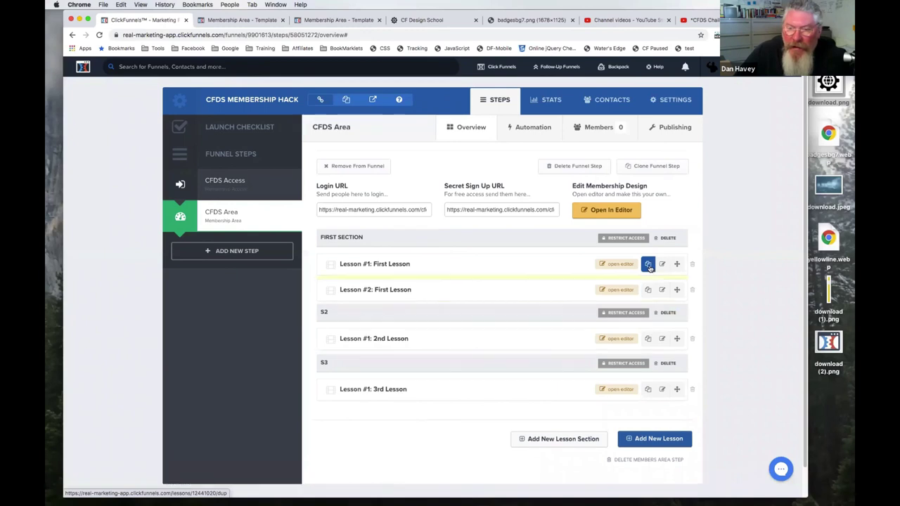
pyautogui.click(649, 266)
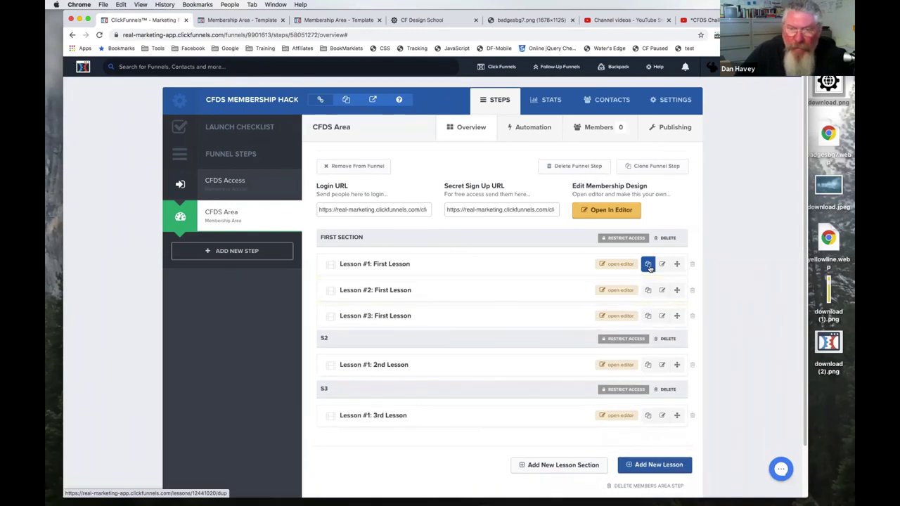
pyautogui.click(650, 266)
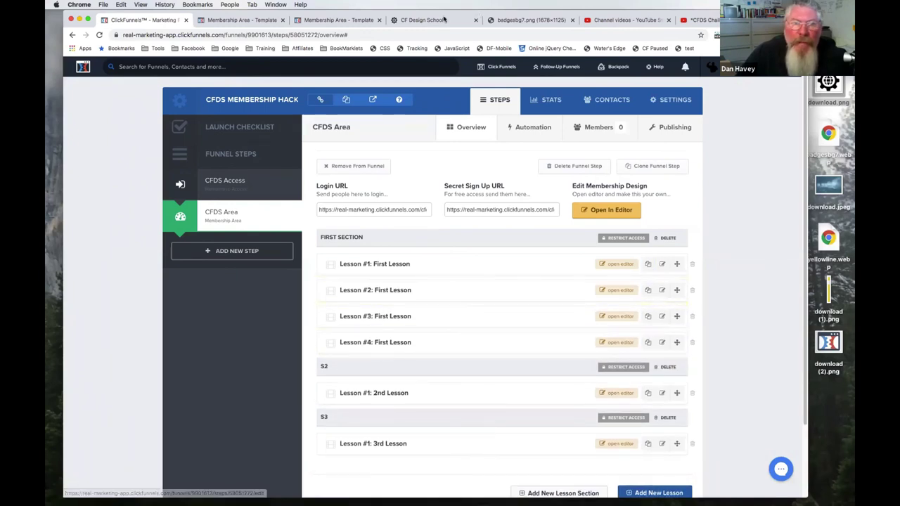
# Step: Refresh the membership preview and compare its lesson navigation and content alignment with the CF Design School page, expanding the "Design Hacking, The Basics" section
pyautogui.click(252, 21)
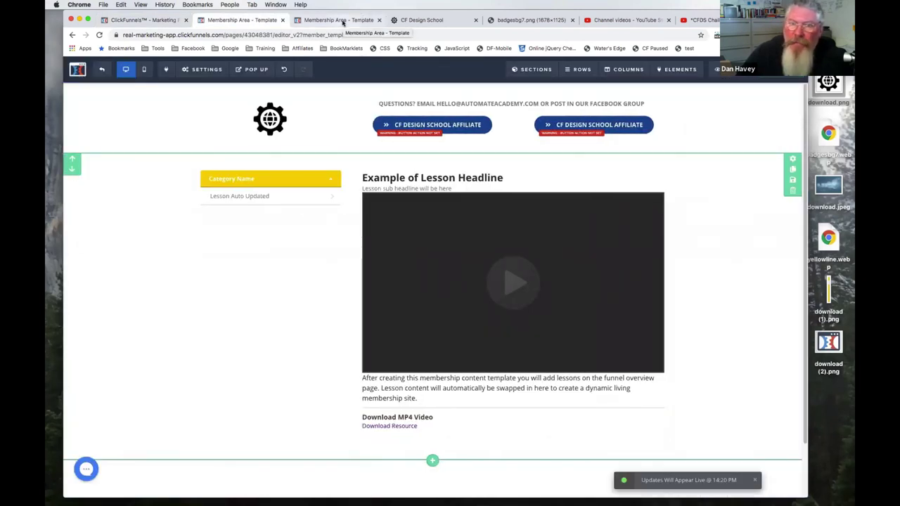
pyautogui.click(342, 21)
pyautogui.click(99, 35)
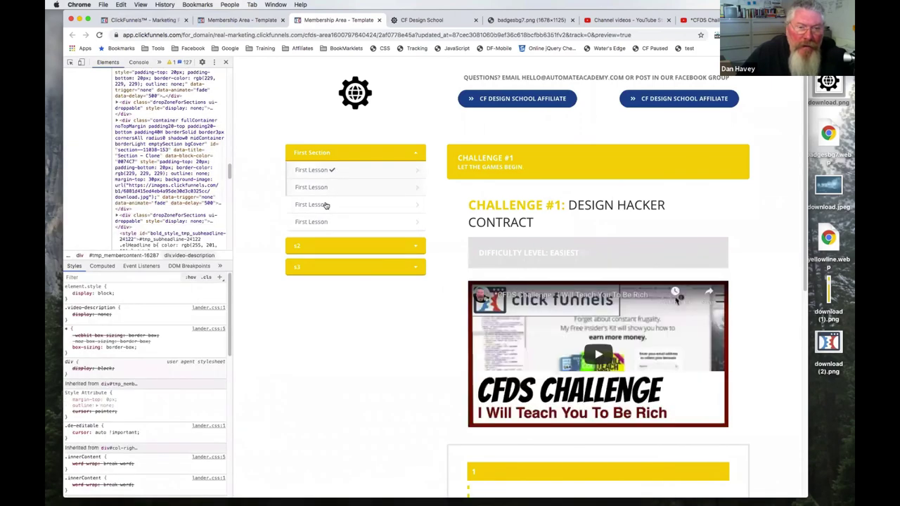
pyautogui.click(417, 21)
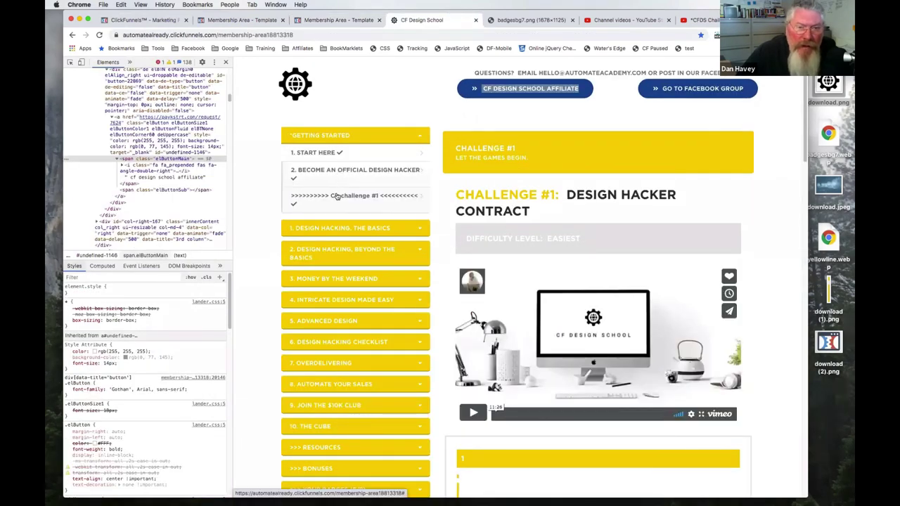
pyautogui.click(327, 235)
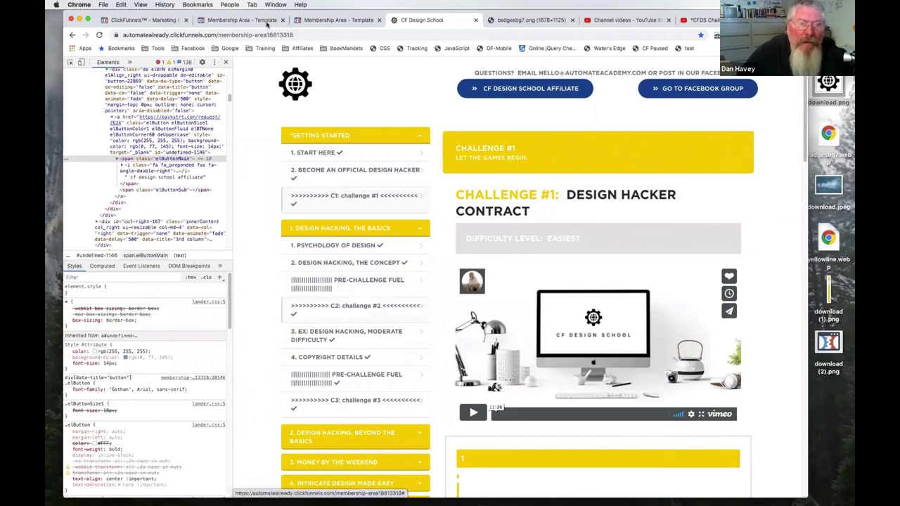
pyautogui.click(310, 22)
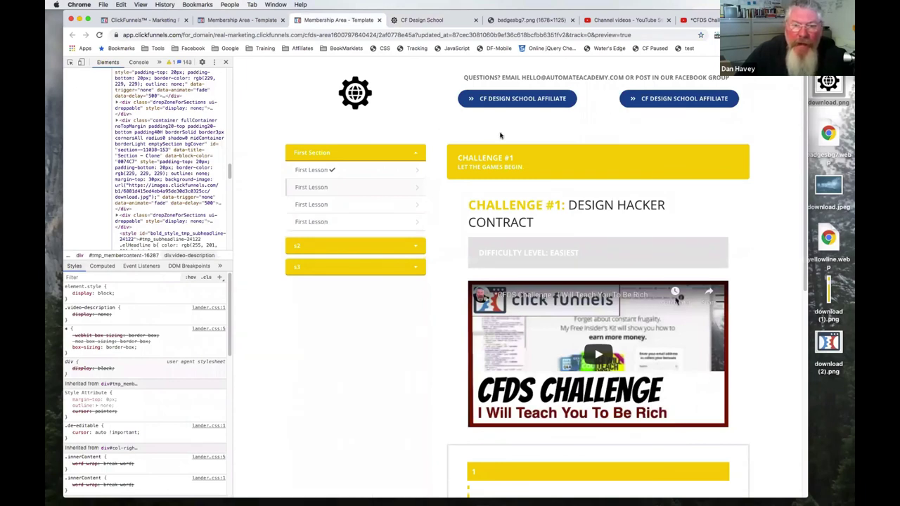
pyautogui.click(420, 20)
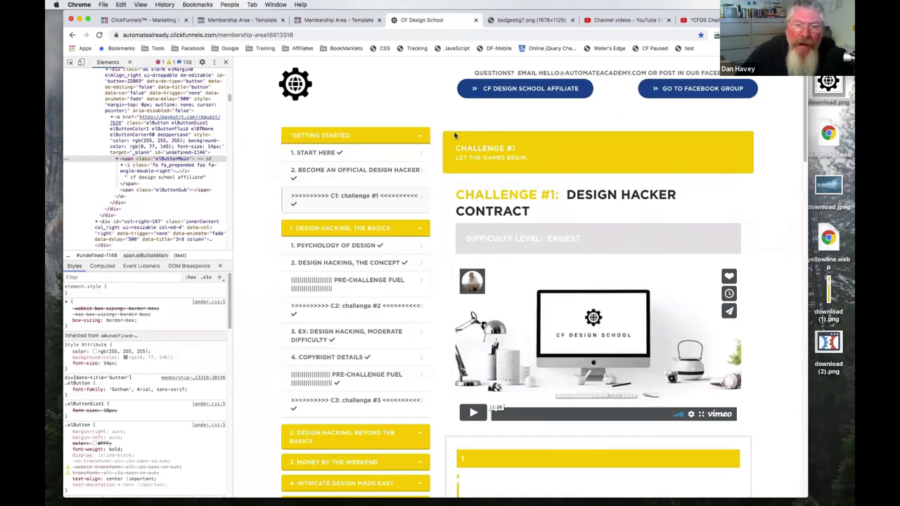
# Step: Set the top margin of the template's membership content element to 5
pyautogui.click(248, 21)
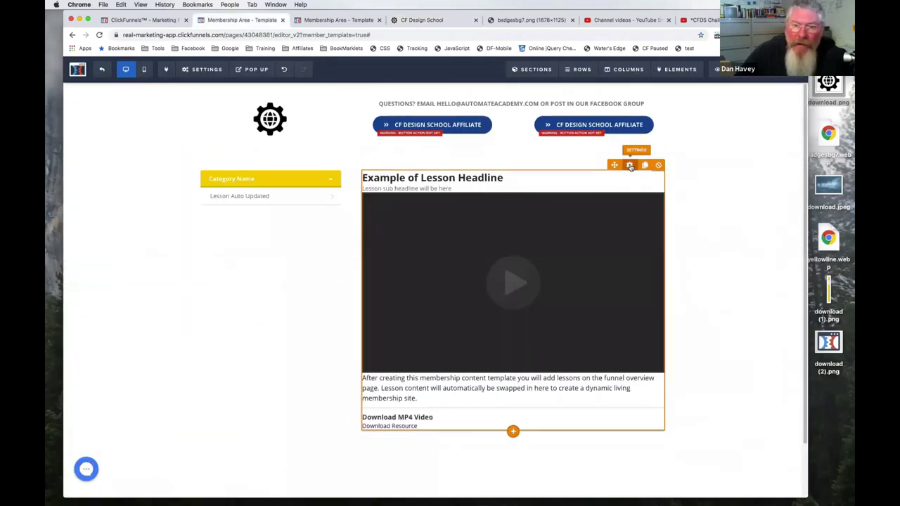
pyautogui.click(631, 168)
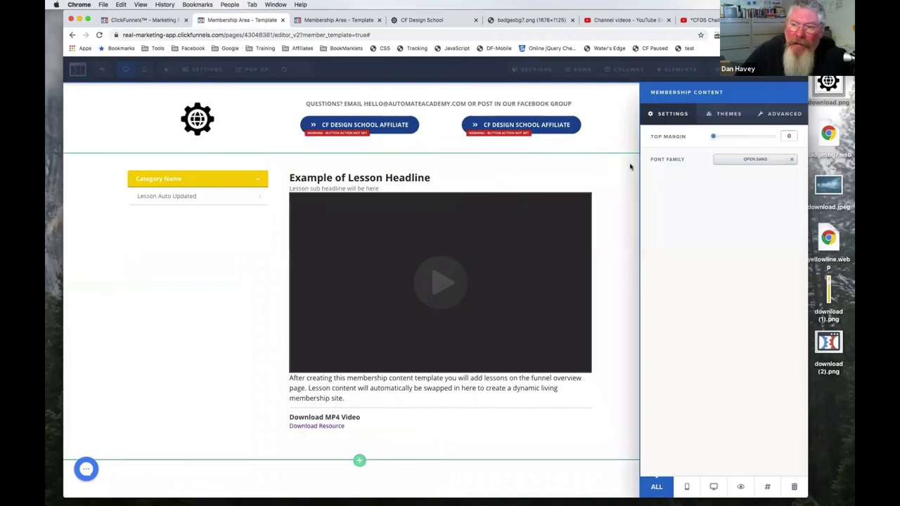
pyautogui.click(717, 138)
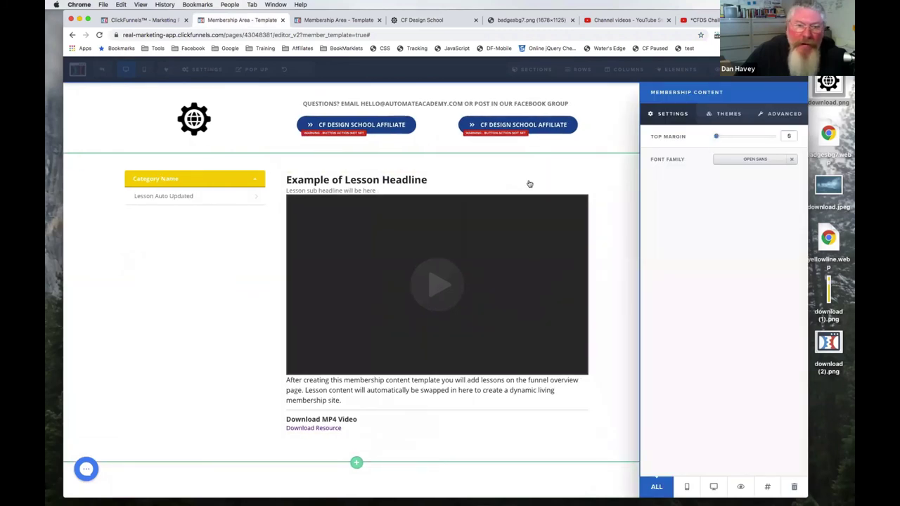
pyautogui.click(621, 176)
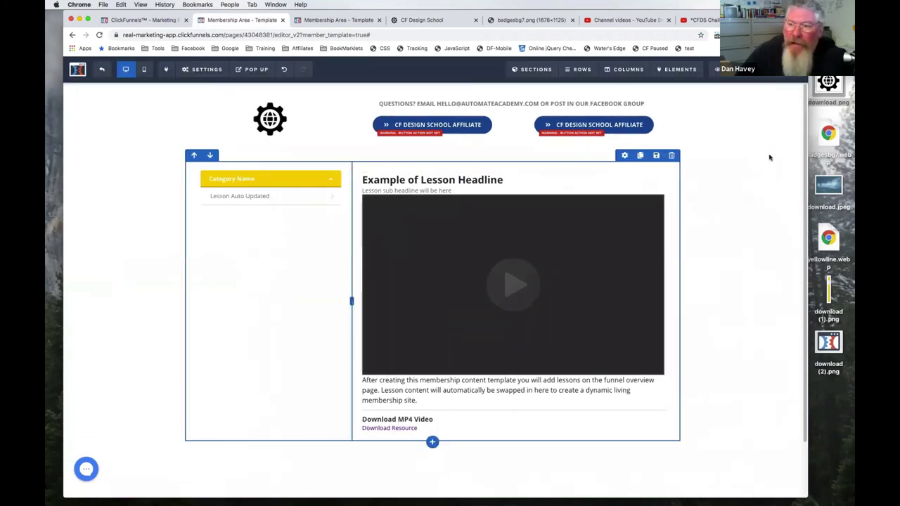